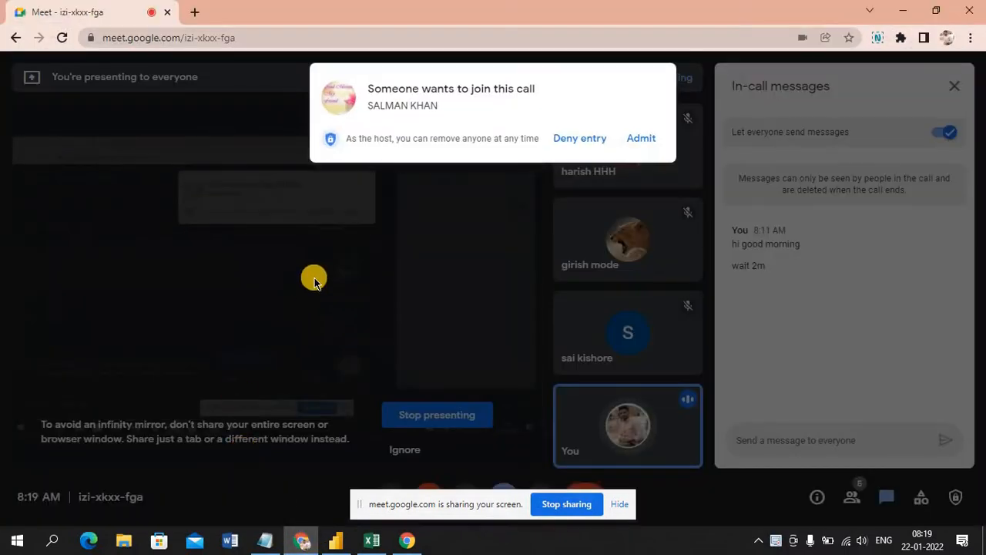
- Admit the waiting participant to the call and switch to Excel to examine the orderdate column of the data set workbook
click(640, 146)
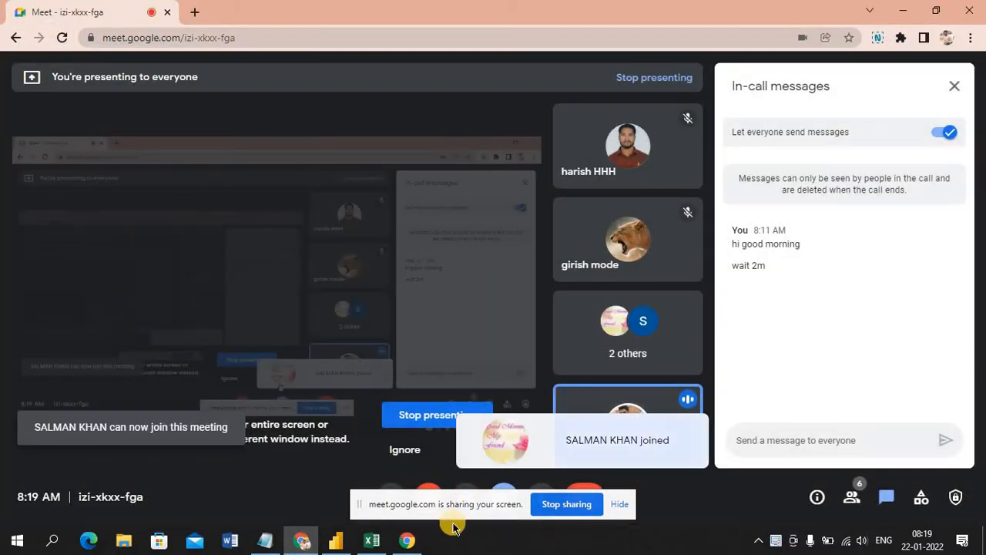
click(367, 545)
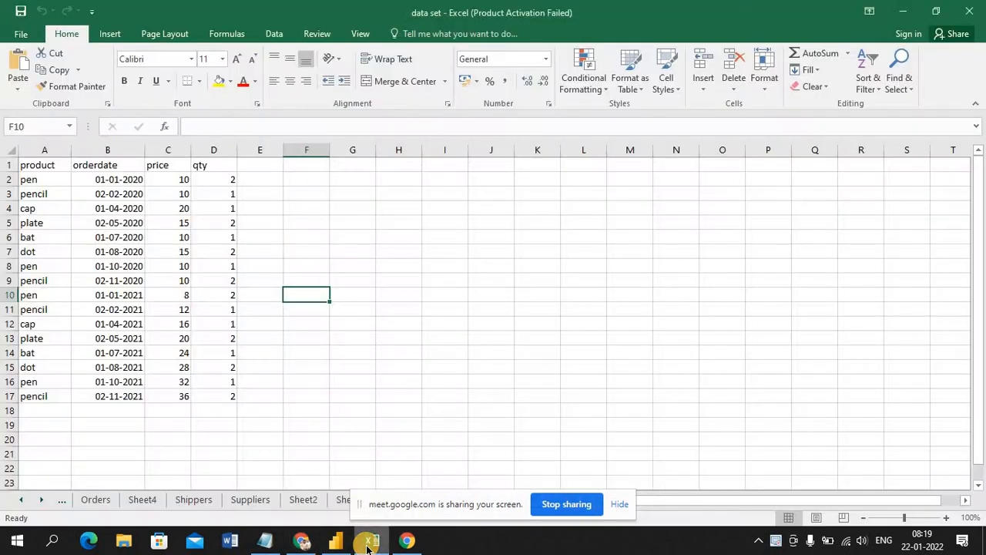
click(401, 310)
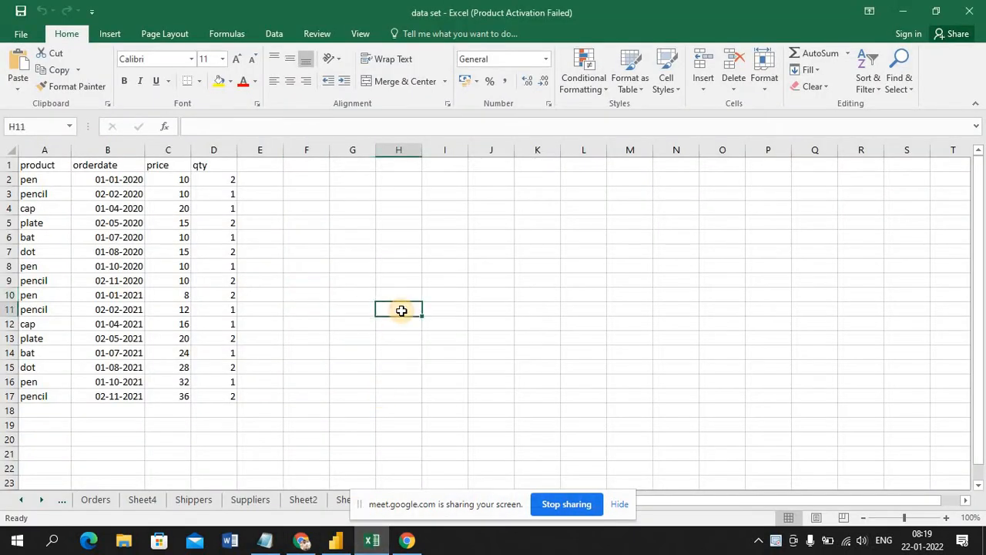
click(115, 147)
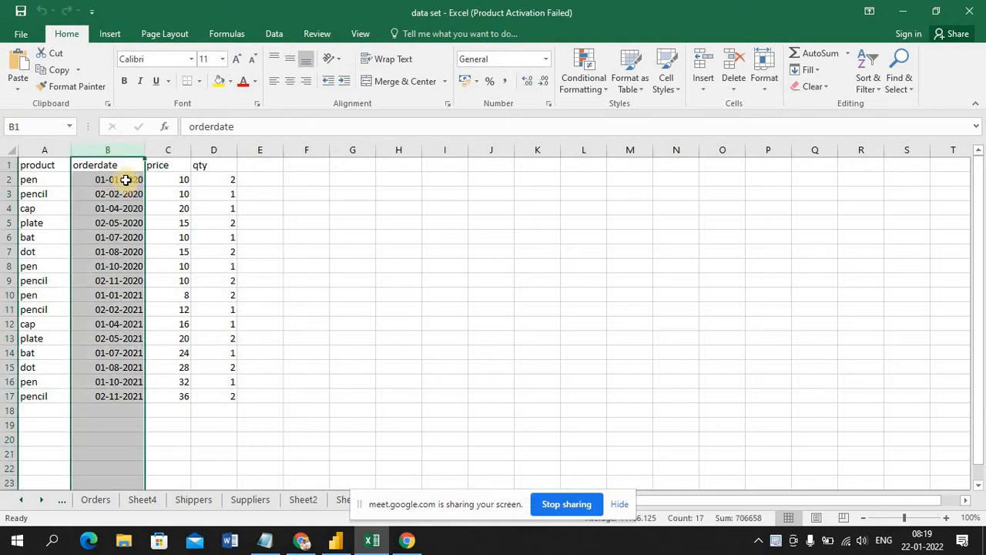
click(132, 178)
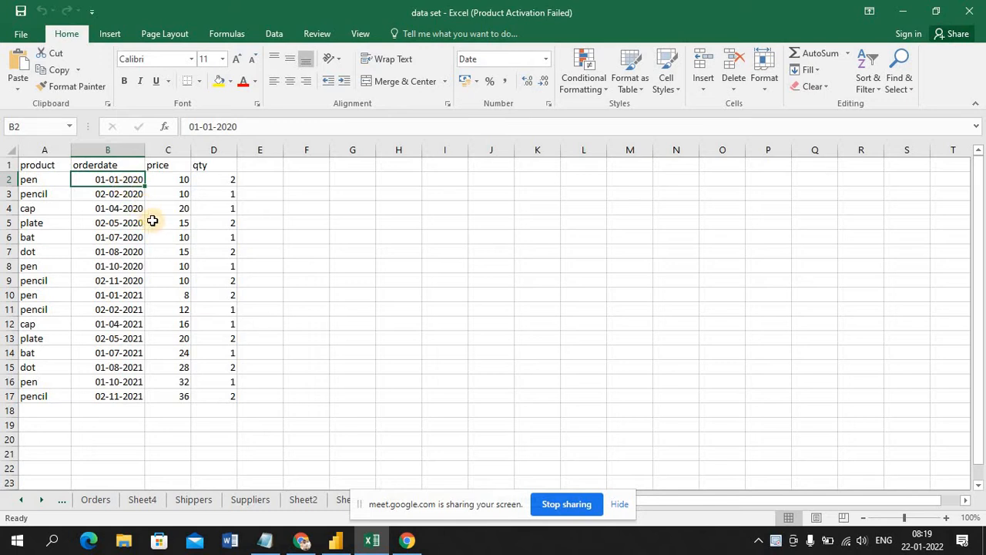
- Enter the numbers 1, 2, 3 and 4 in cells H10 to H13 as a sample of a continuous sequence
click(406, 296)
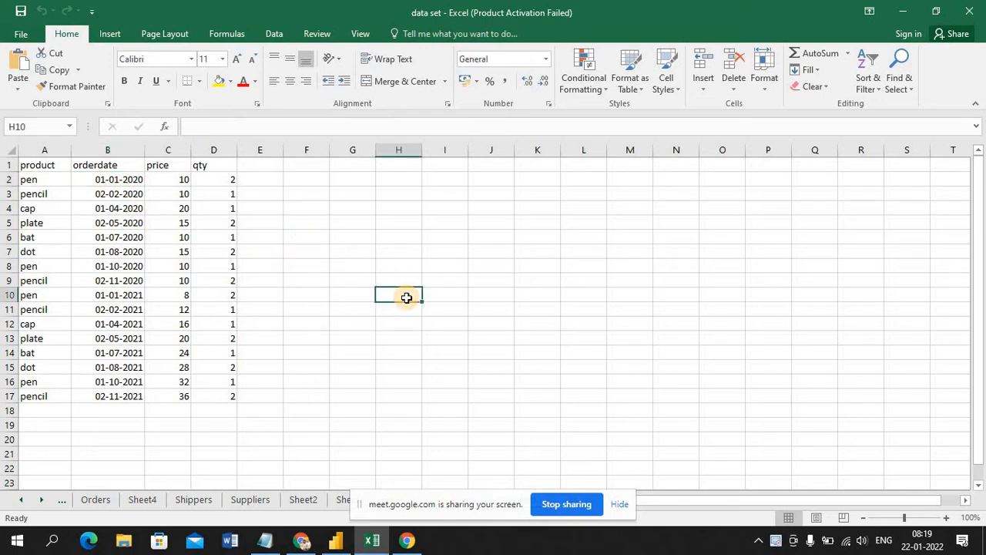
text(1)
key(Return)
text(2)
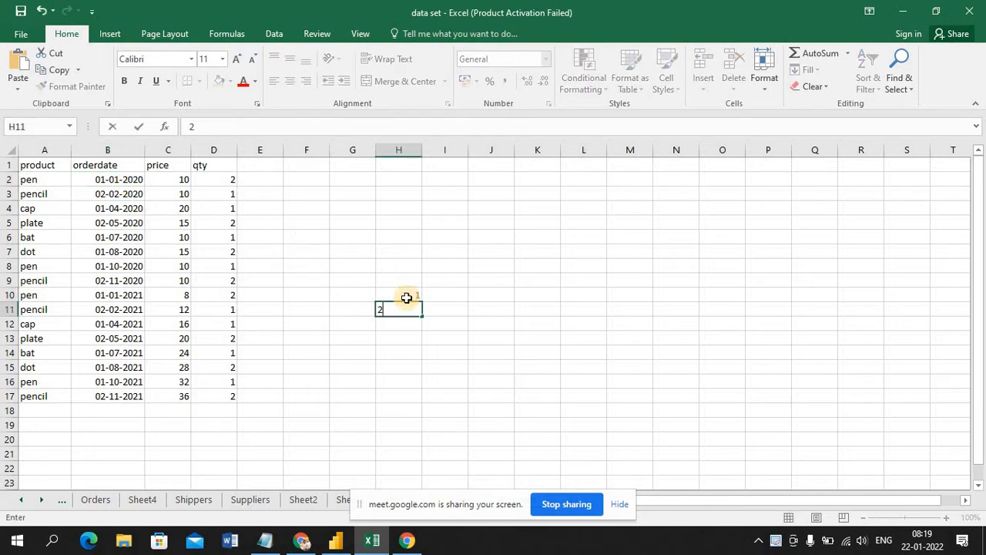
key(Return)
text(3)
key(Return)
text(4)
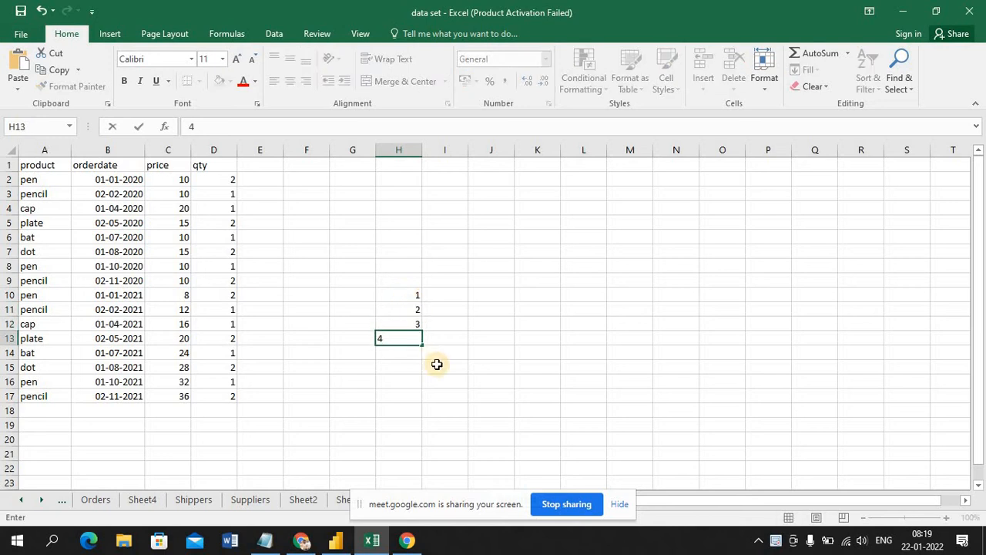
click(437, 365)
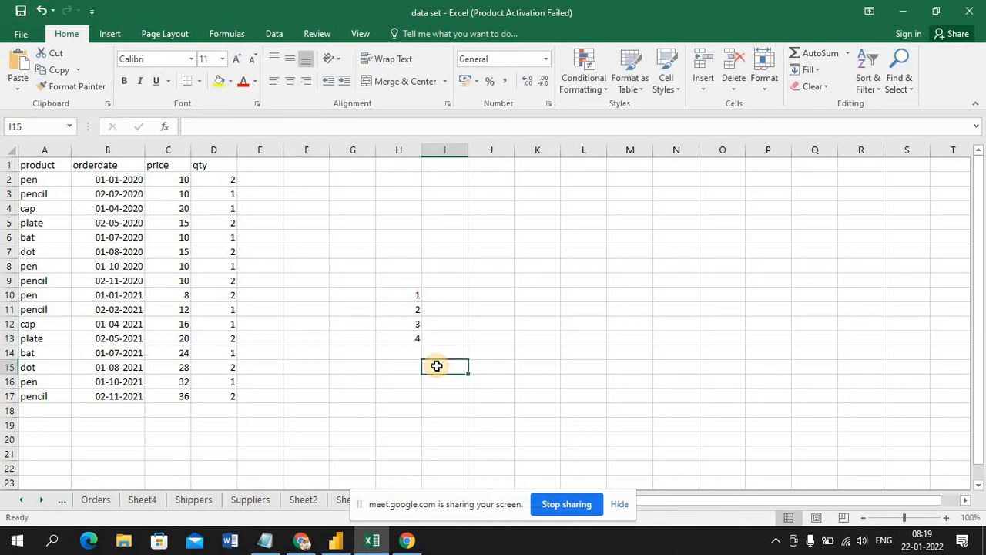
- Extend the sample list with the non-continuous numbers 6, 7 and 9 in cells H14 to H16
click(413, 294)
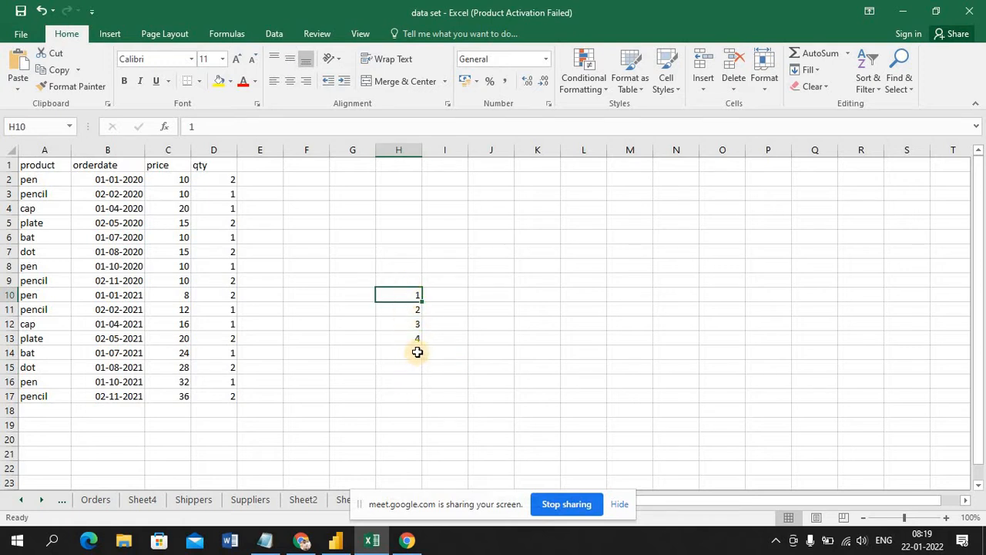
click(416, 356)
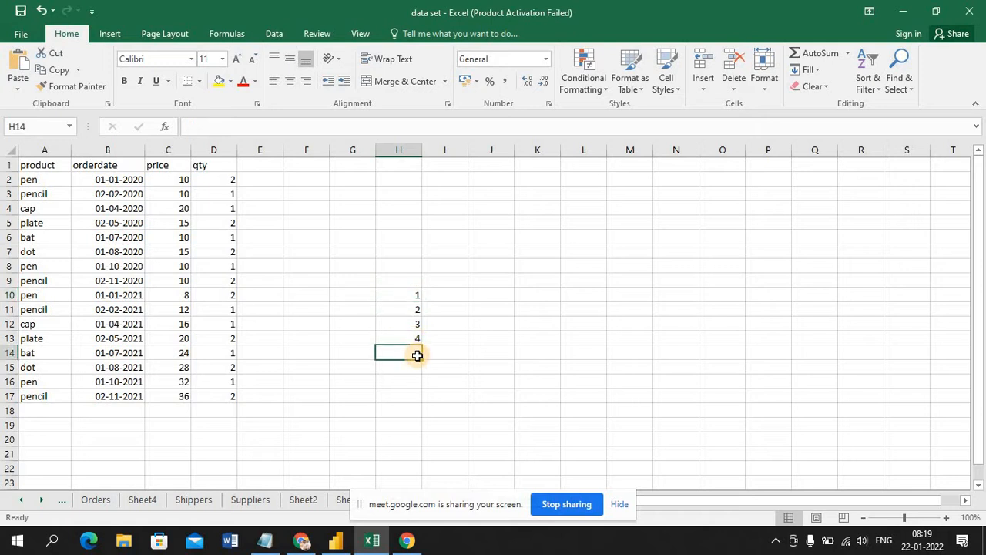
text(6)
key(Return)
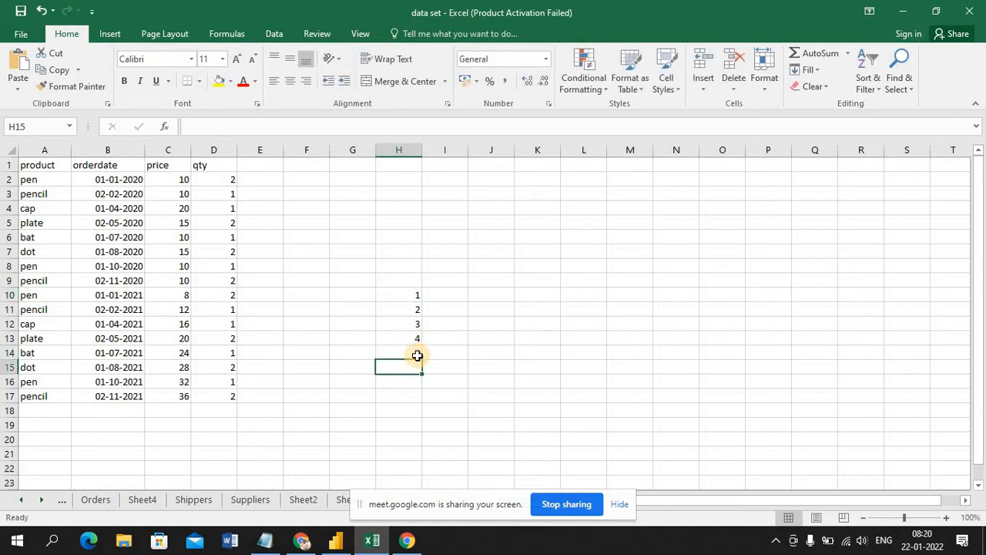
text(7)
key(Return)
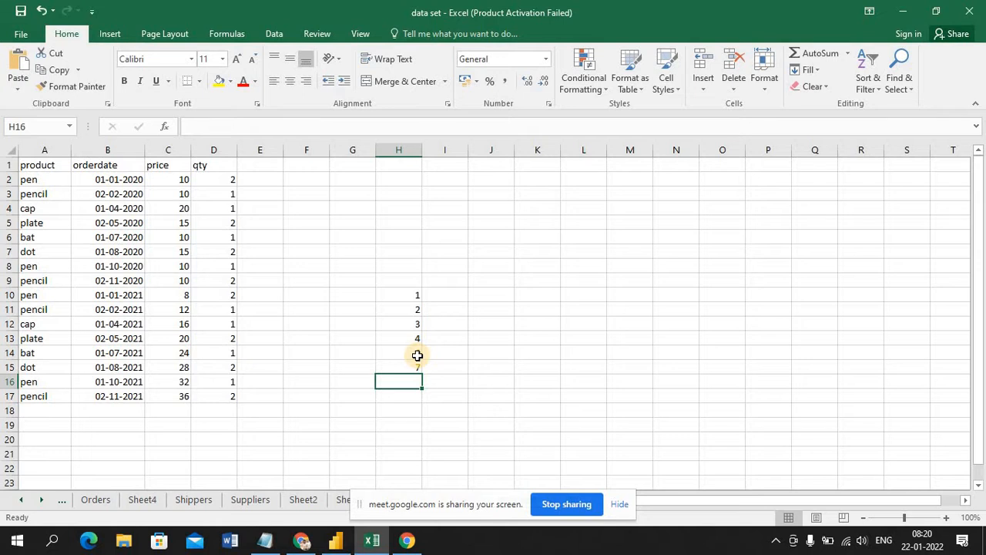
text(9)
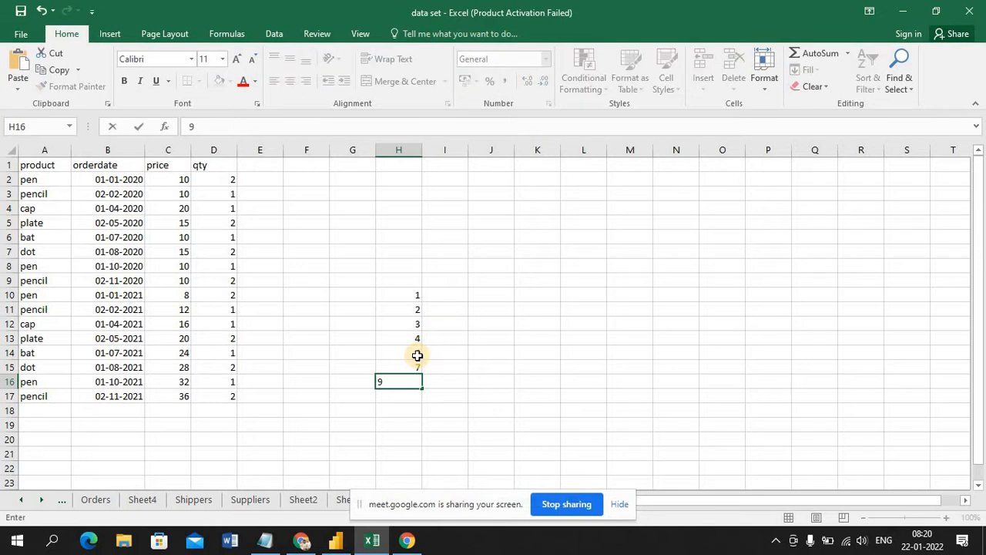
click(485, 395)
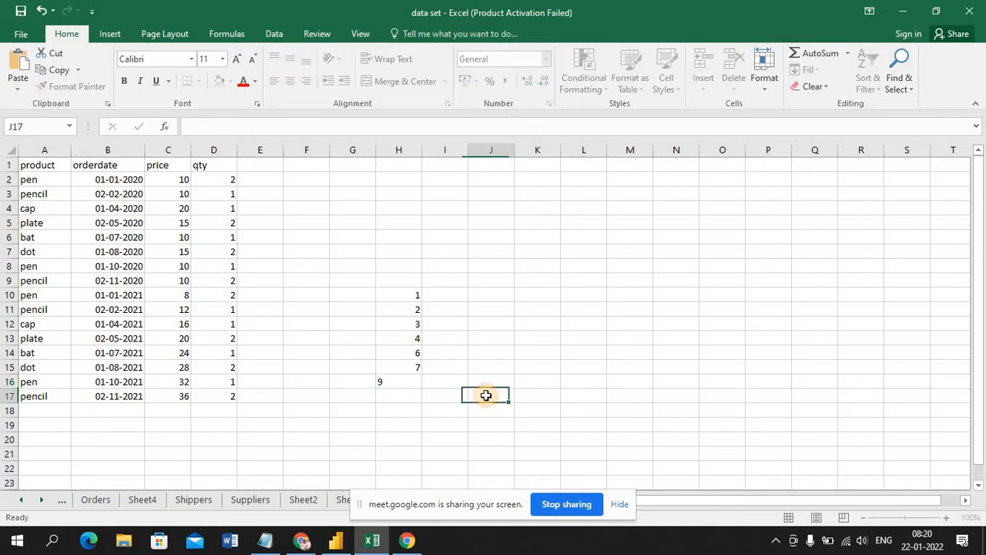
- Clear the sample numbers from column H, covering cells H10 to H17
click(416, 292)
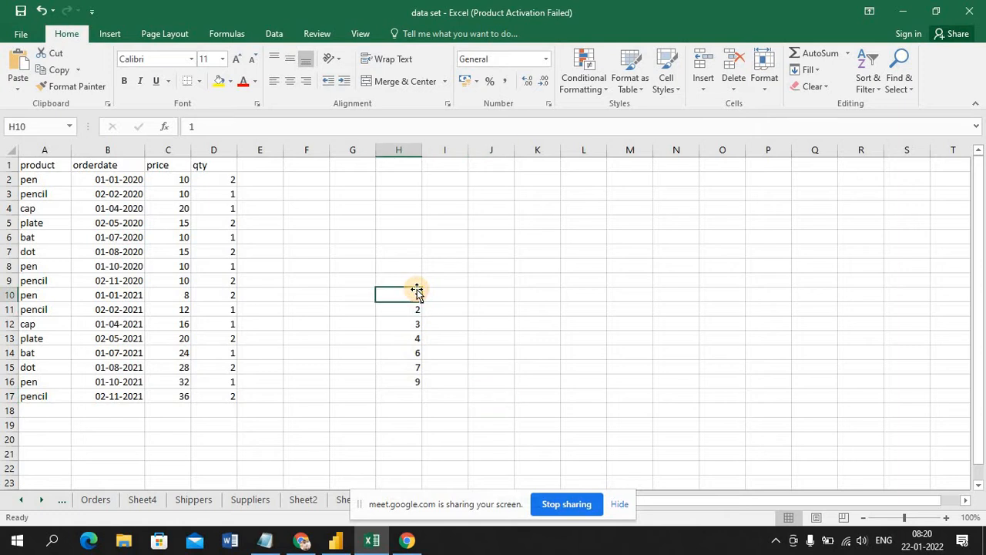
key(shift+Down)
key(shift+Down)
key(shift+Down)
key(shift+Down)
key(shift+Down)
key(shift+Down)
key(shift+Down)
key(Delete)
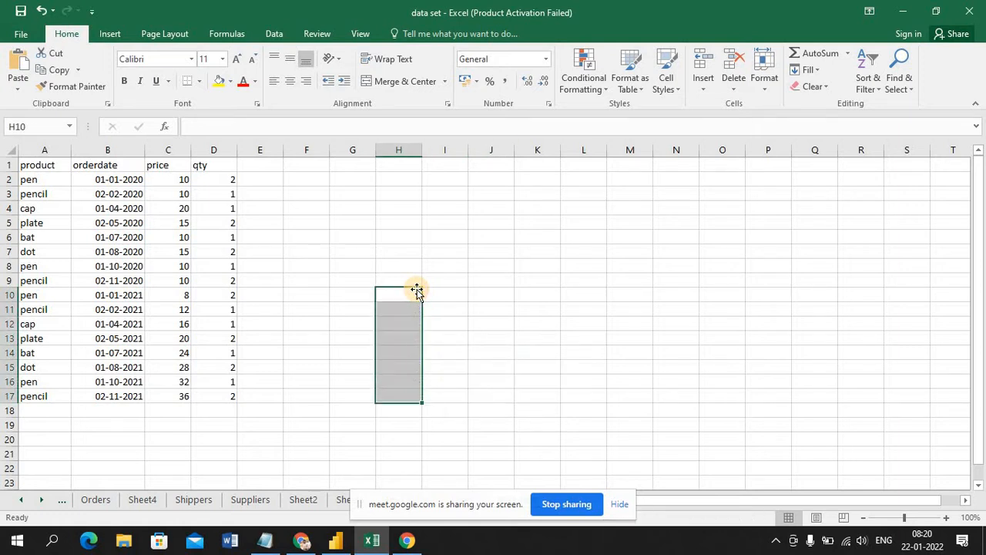
click(404, 426)
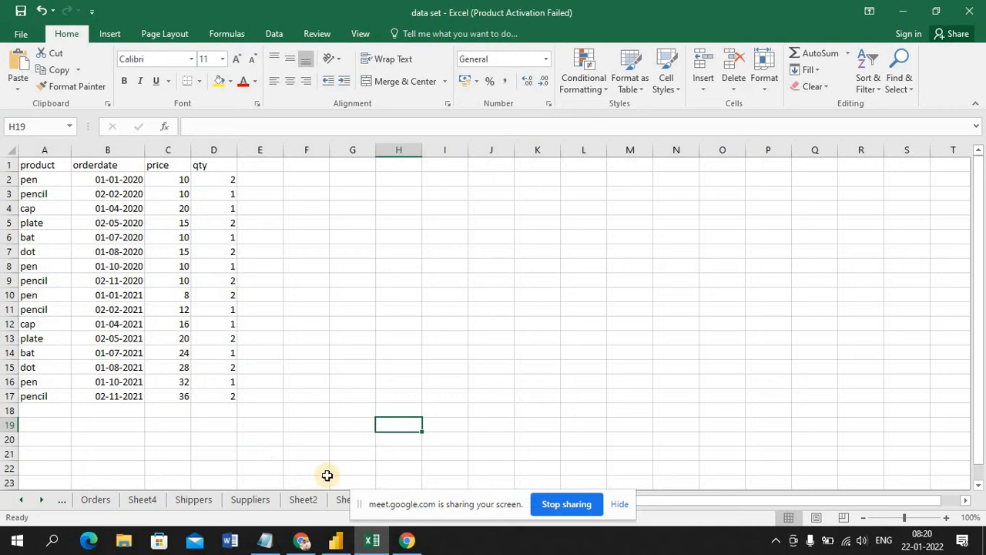
- Switch to Google Meet and admit each participant waiting to join the call, returning to Excel in between
click(136, 150)
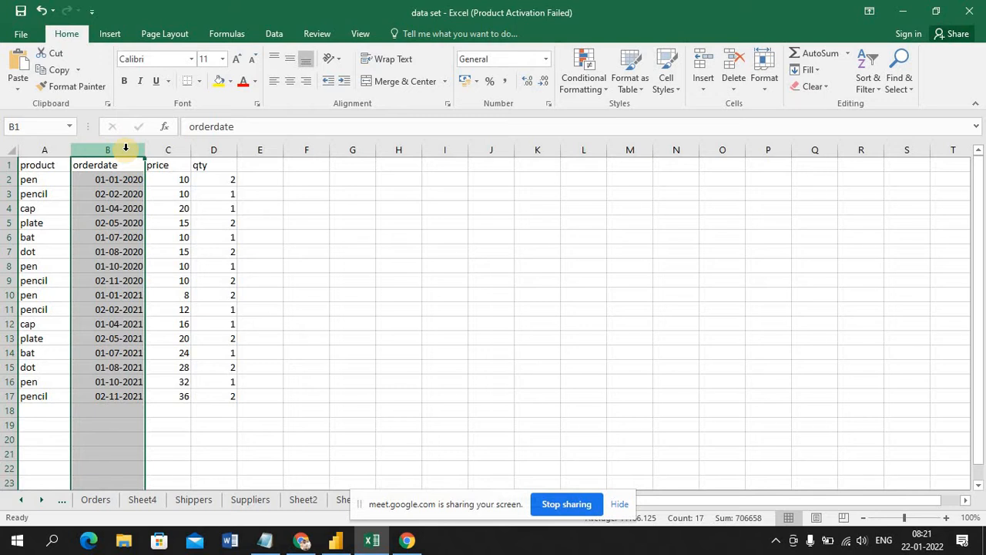
click(310, 542)
click(640, 140)
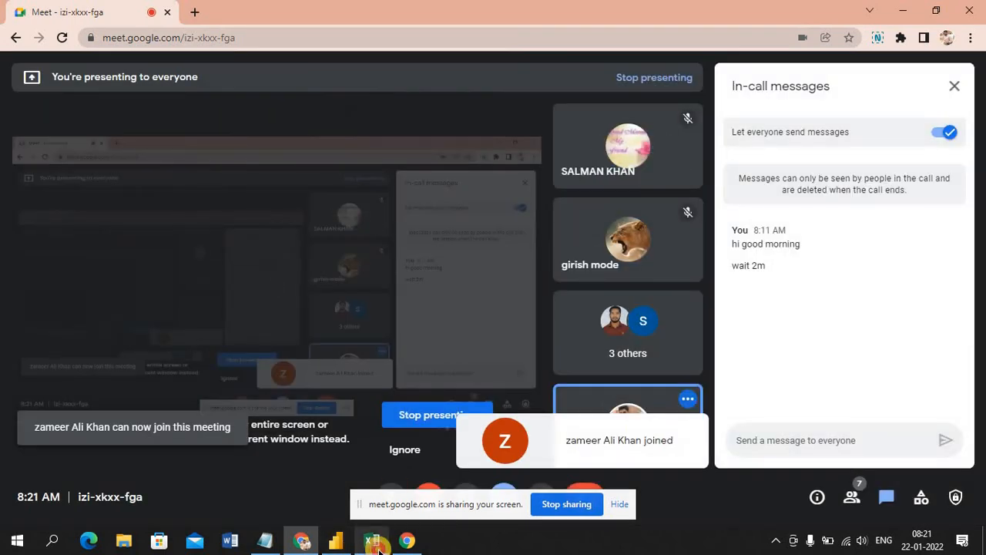
click(373, 542)
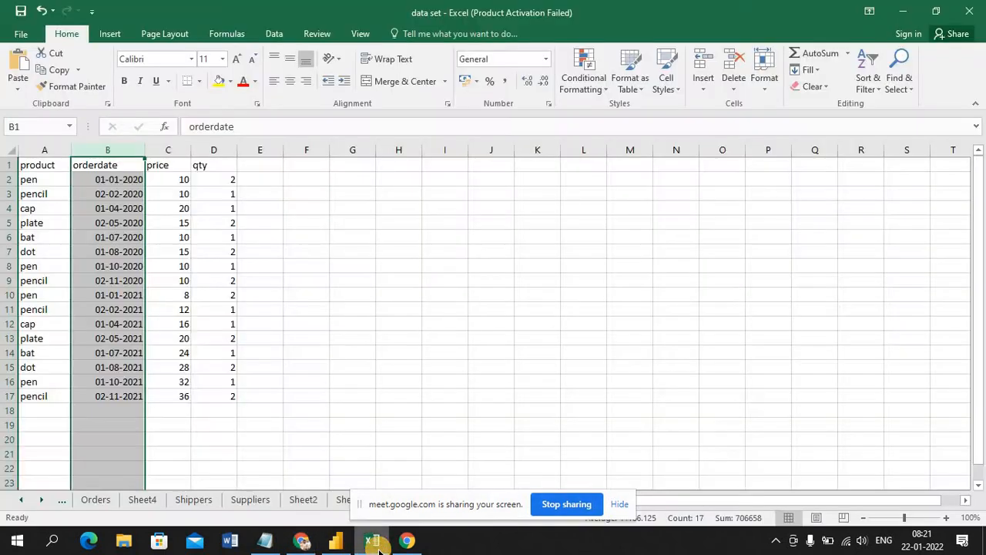
click(347, 300)
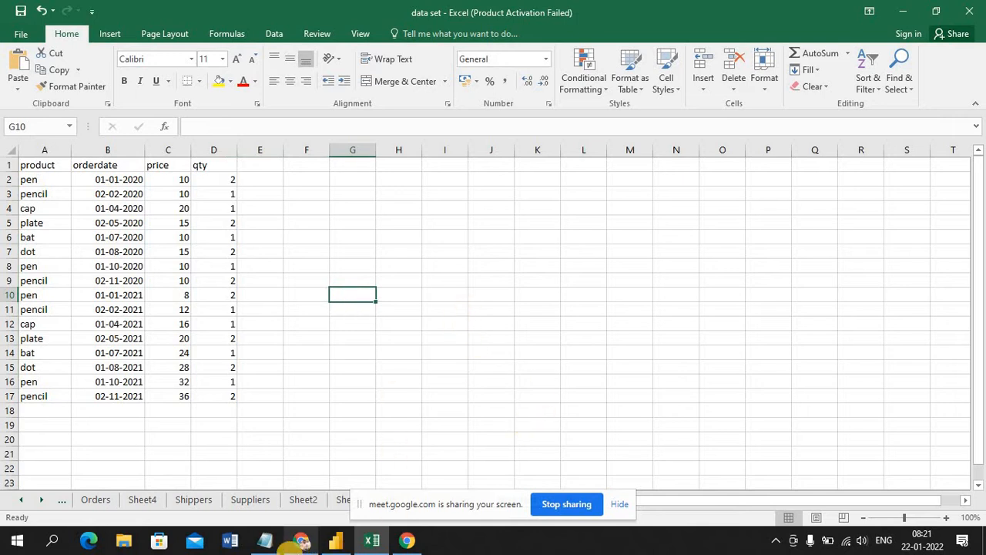
click(300, 470)
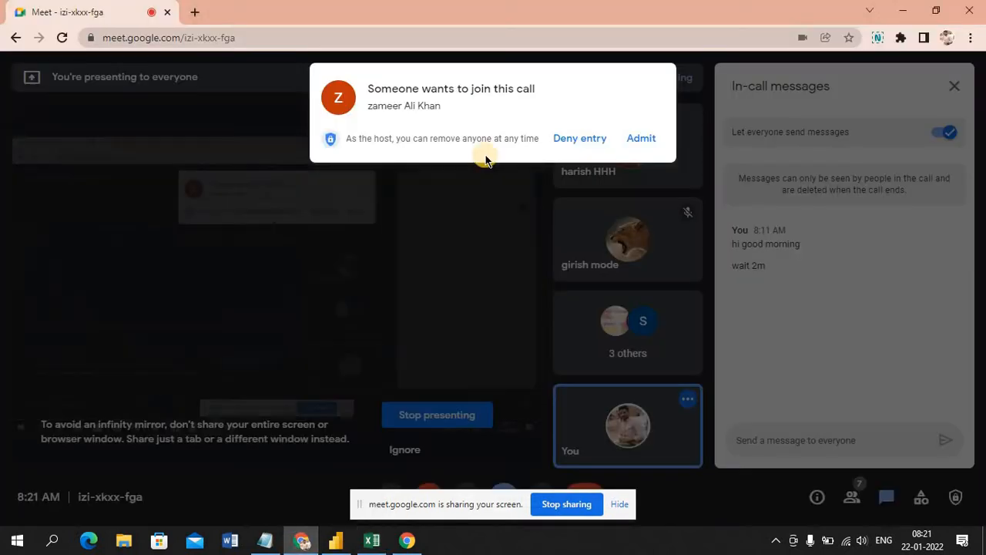
click(637, 143)
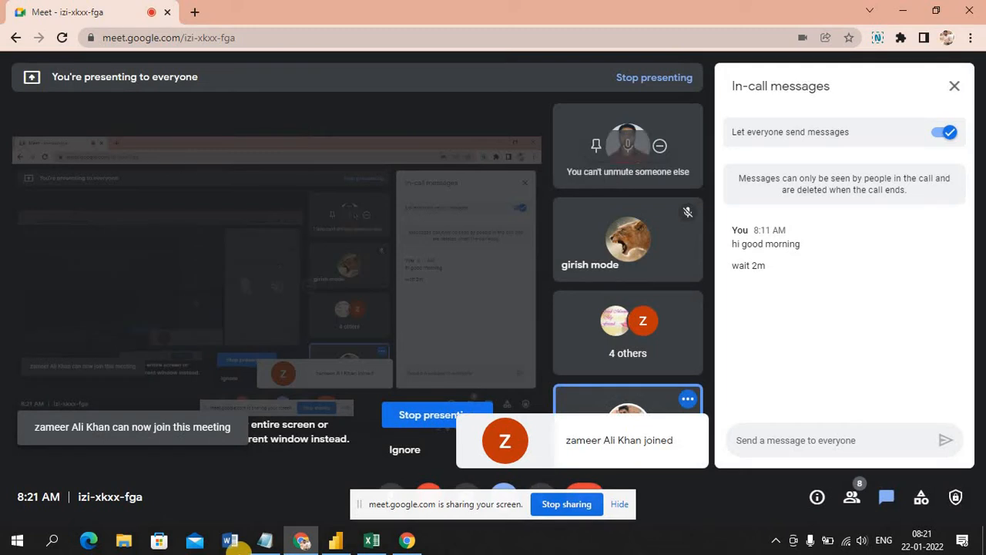
- Return to the Excel data set and examine the last two order records in rows 16 and 17
click(336, 540)
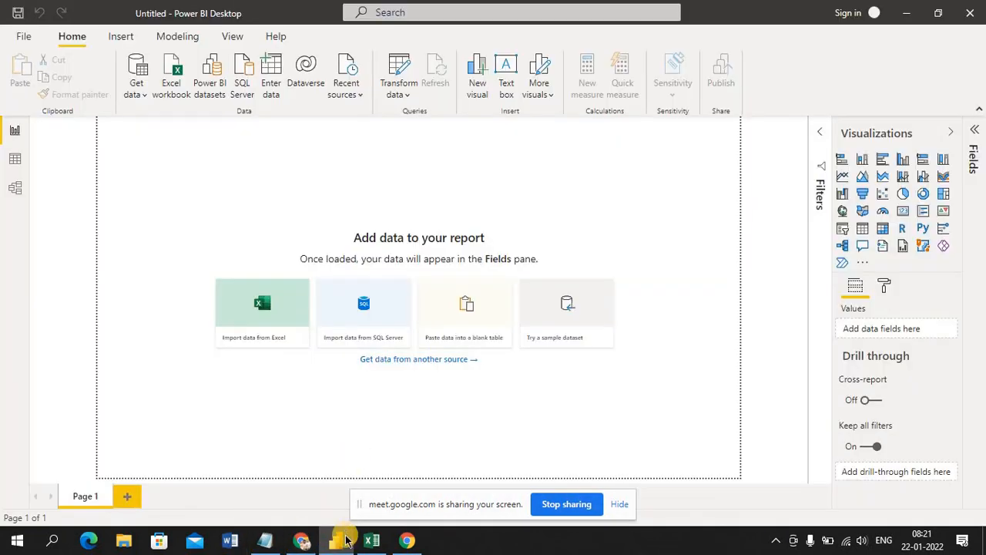
click(371, 540)
click(259, 293)
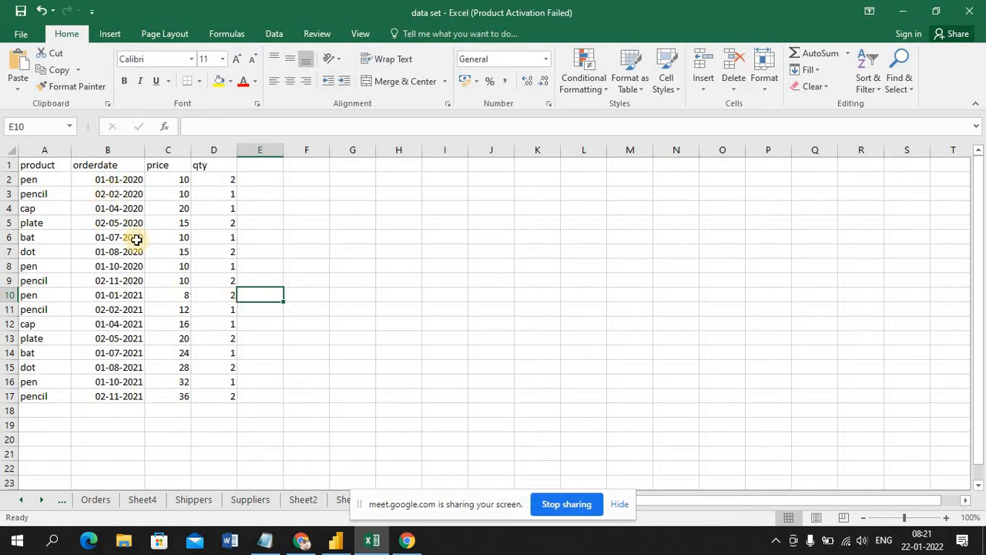
click(177, 445)
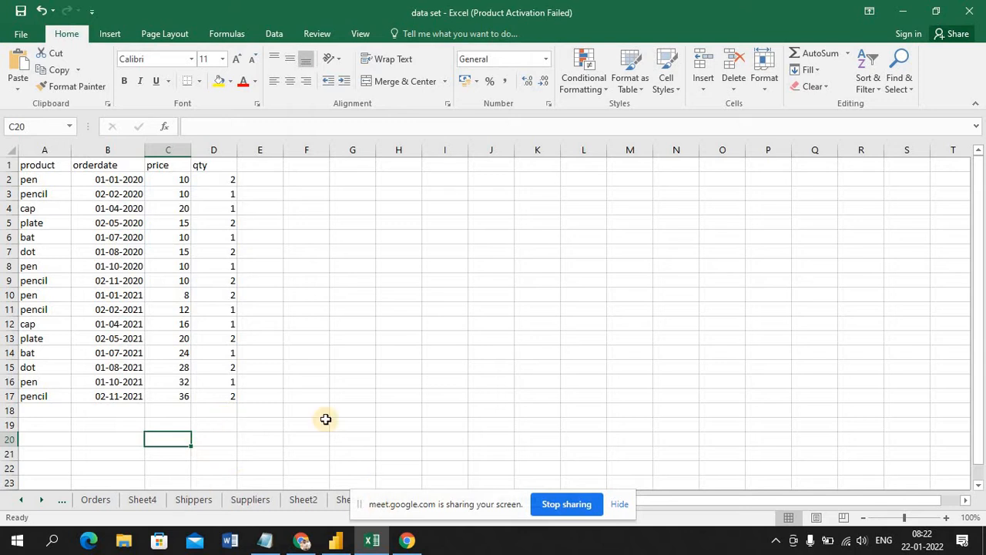
click(5, 396)
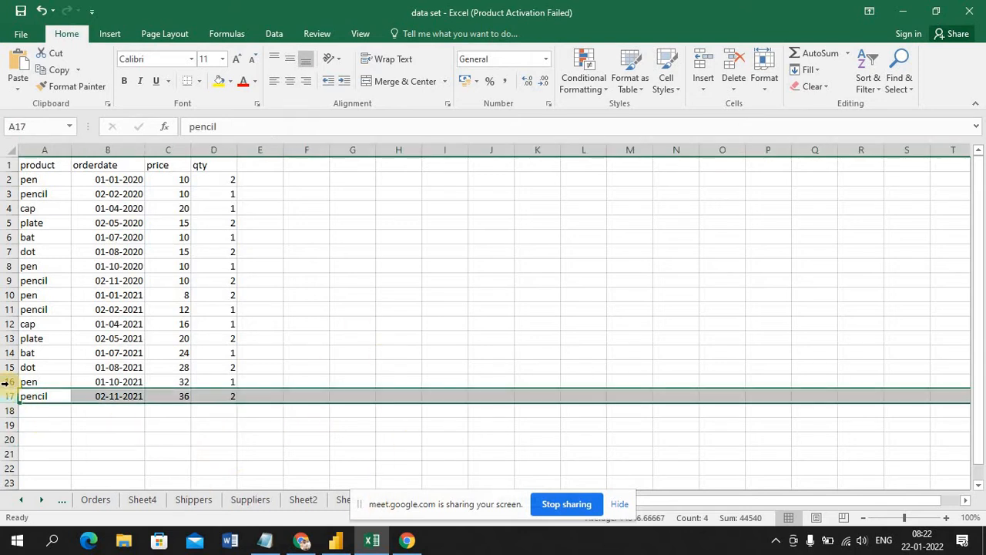
click(5, 381)
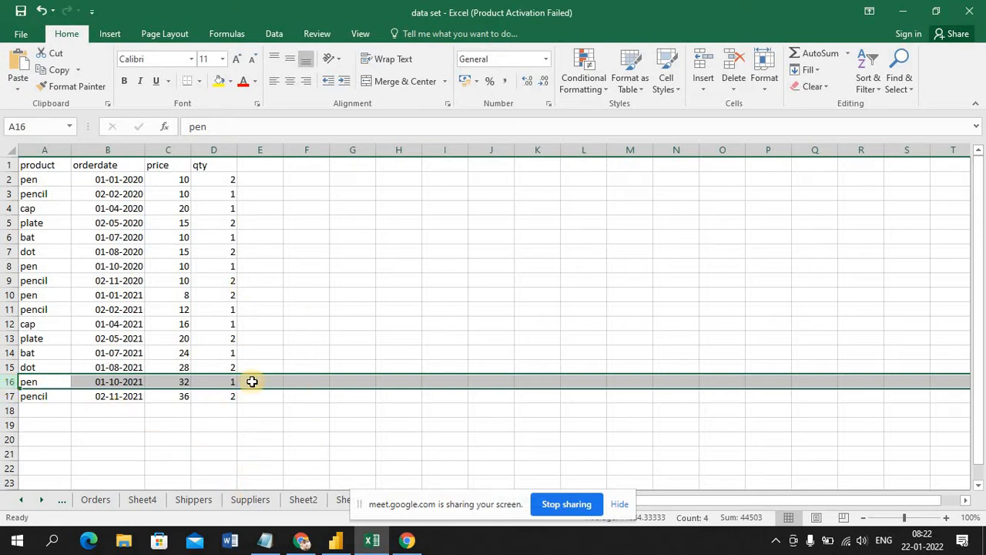
click(202, 426)
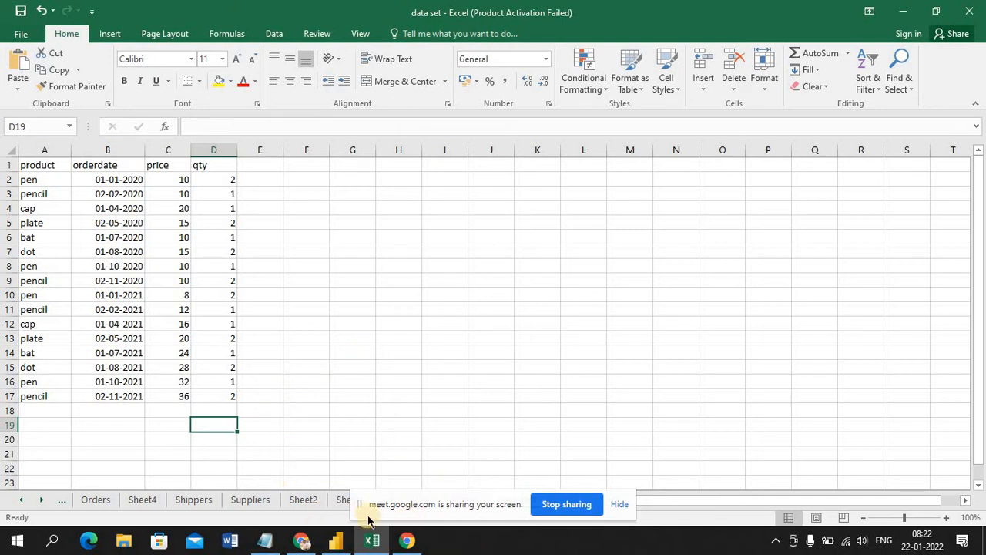
- Switch from the Excel data set to the blank report in Power BI Desktop
click(337, 540)
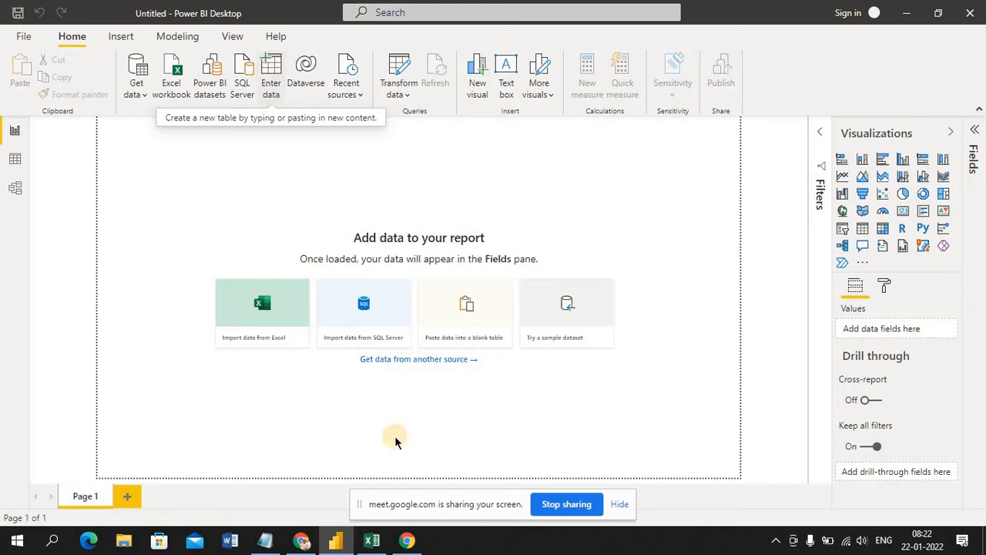
click(372, 539)
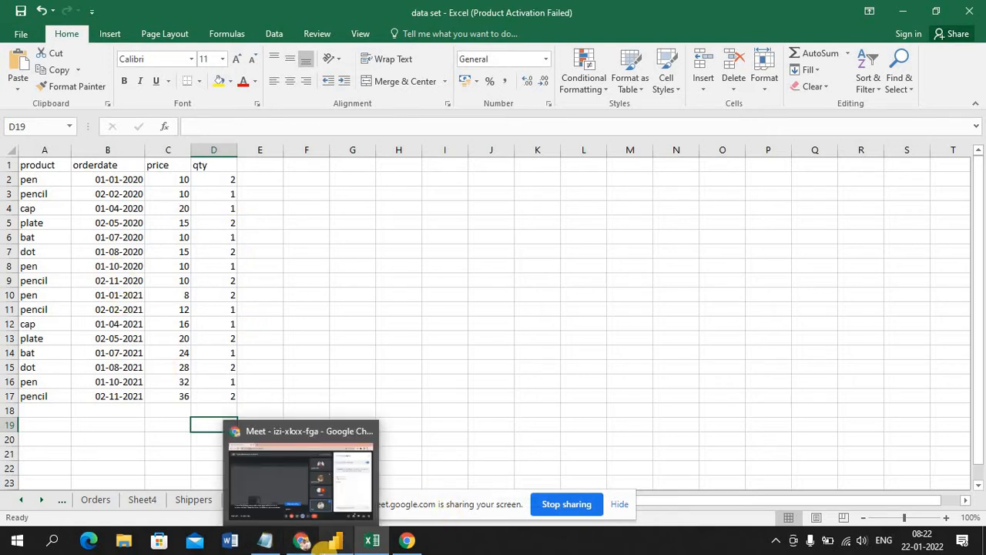
click(336, 541)
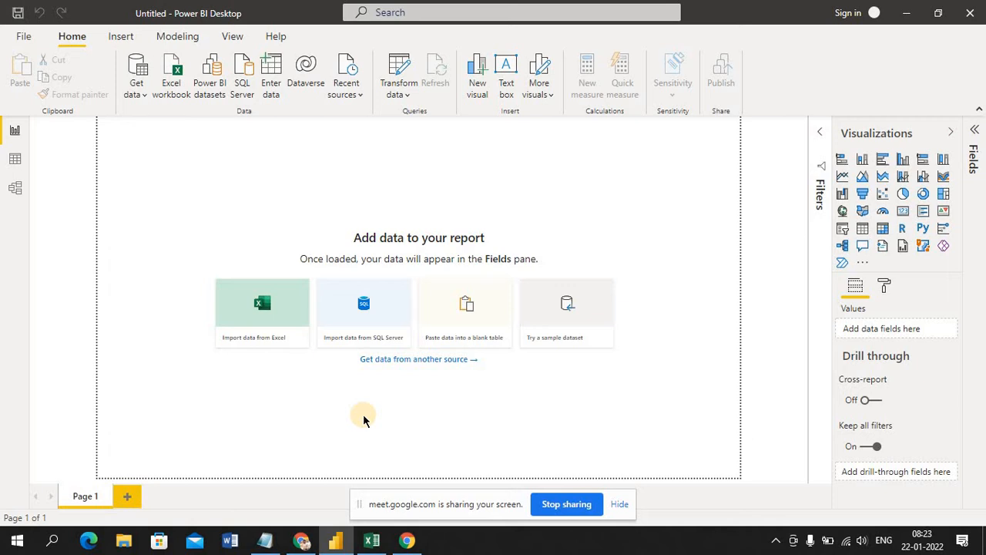
- Create an empty manually entered table named calender and load it into the report
click(273, 80)
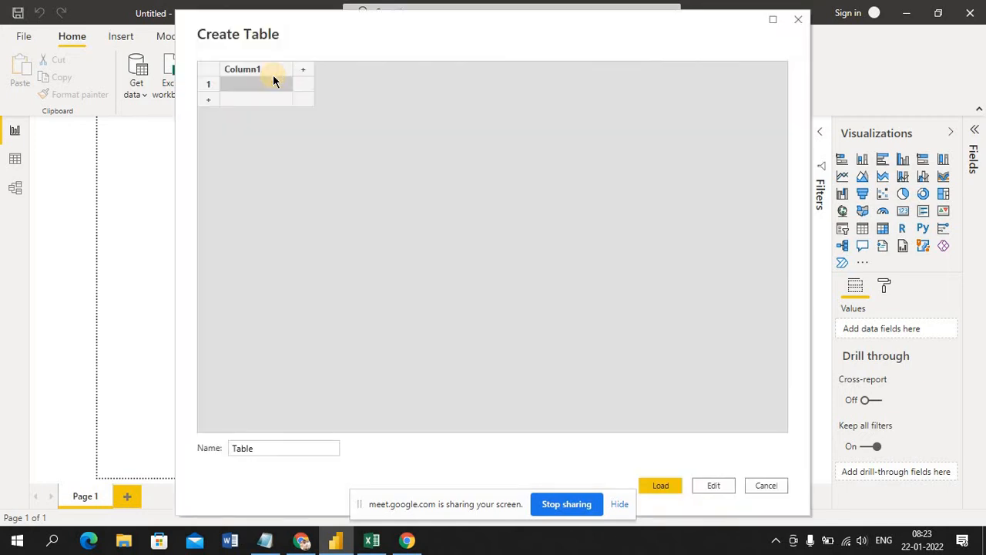
click(248, 85)
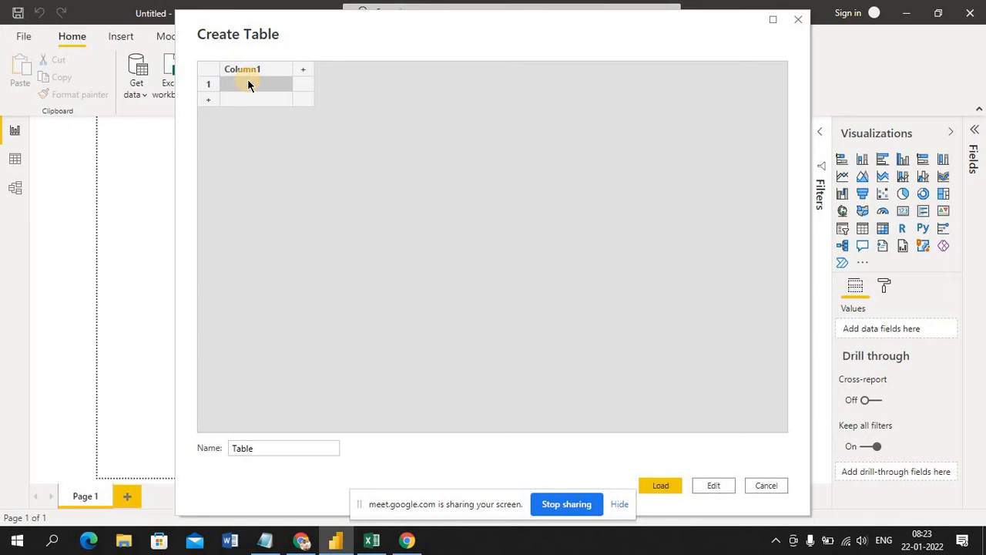
click(248, 85)
double_click(253, 70)
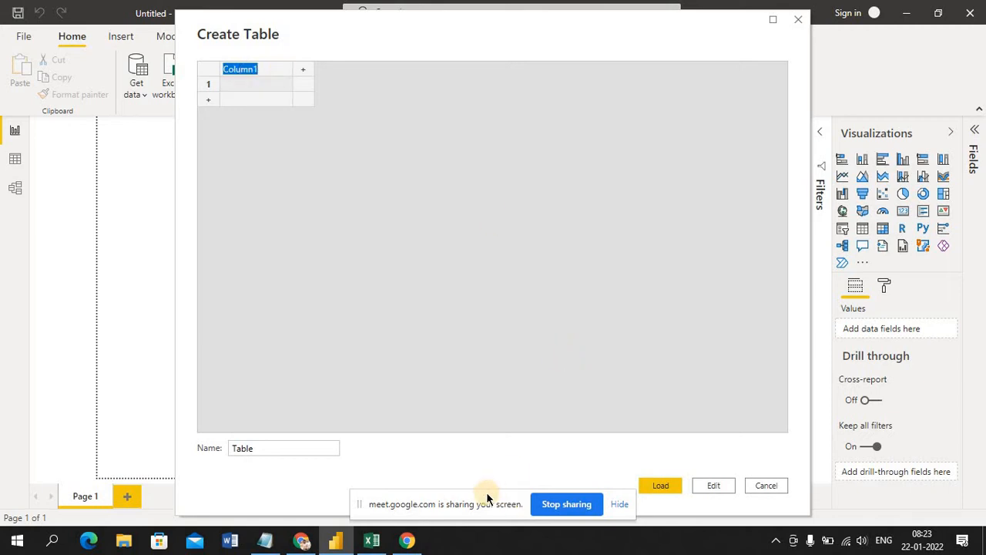
click(266, 450)
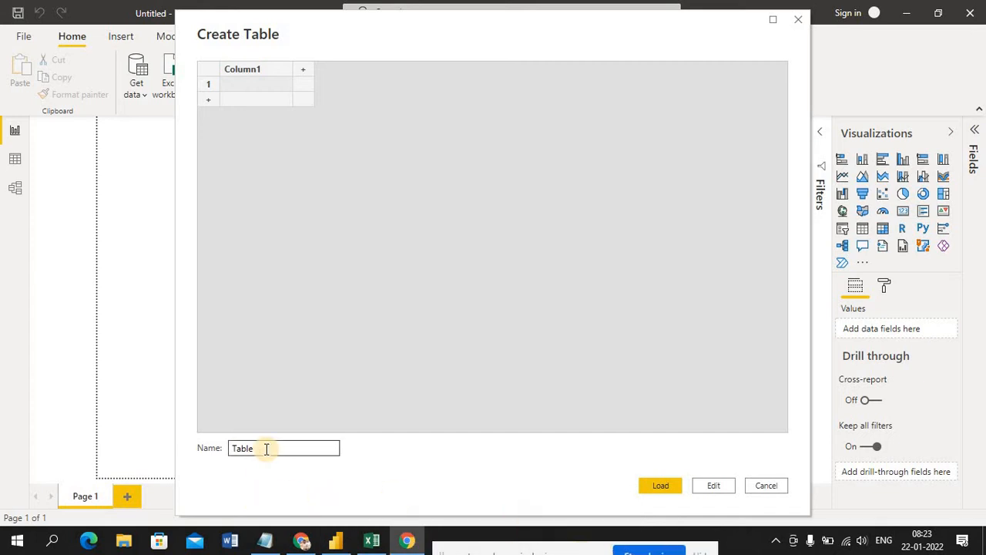
double_click(266, 449)
text(c)
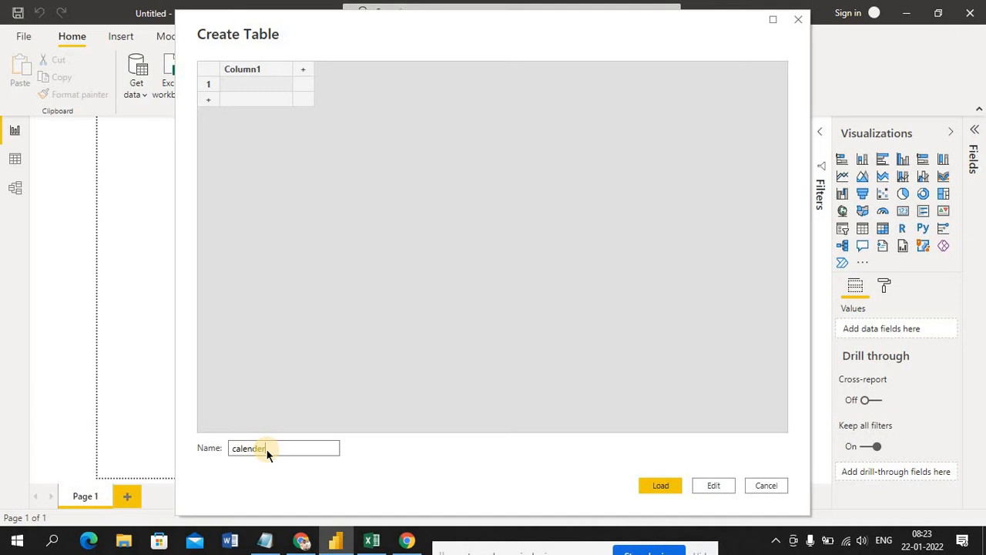
click(668, 485)
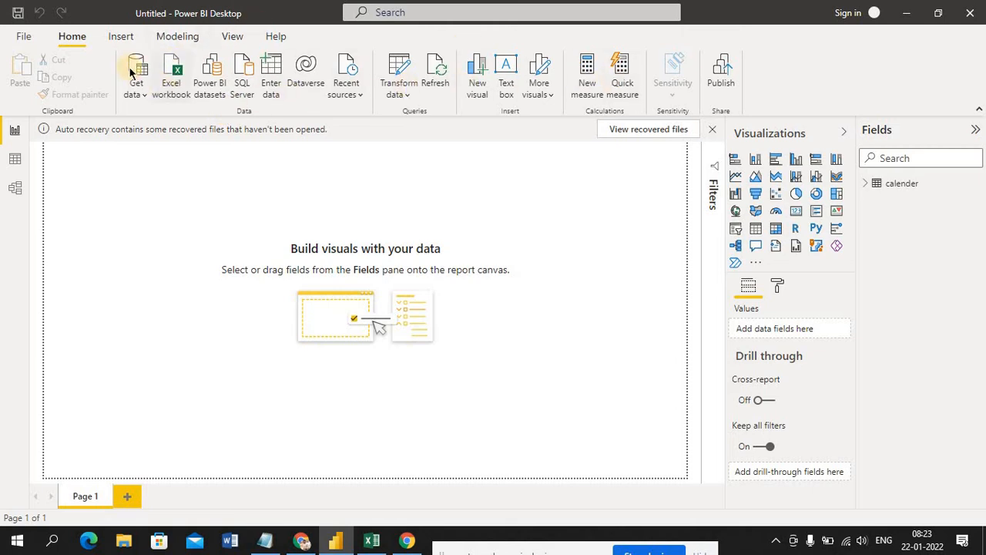
click(185, 38)
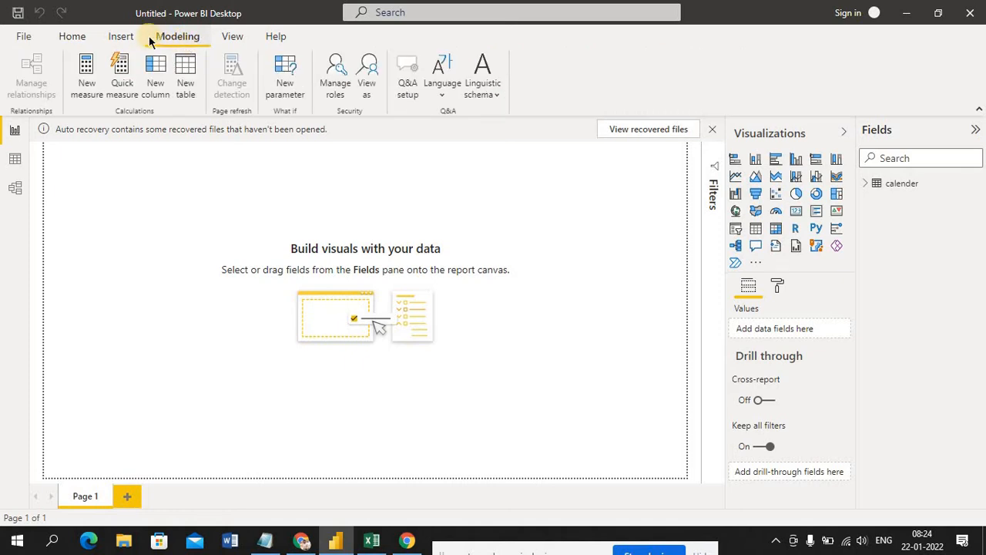
click(72, 38)
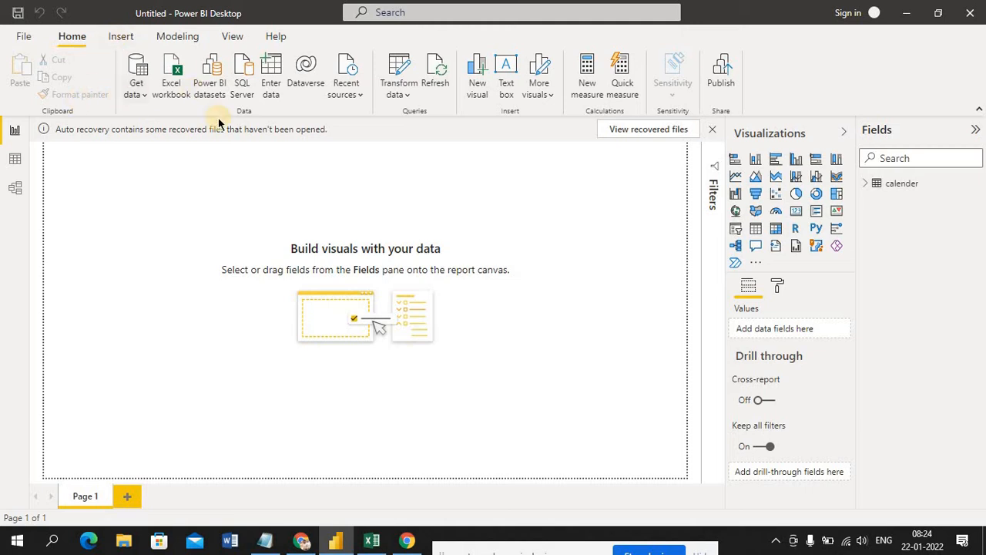
click(143, 85)
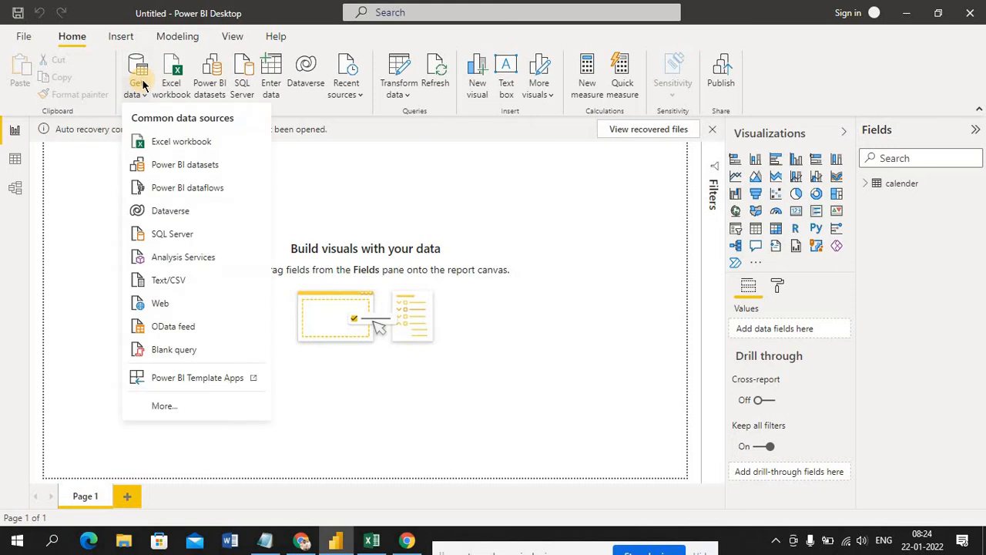
click(172, 86)
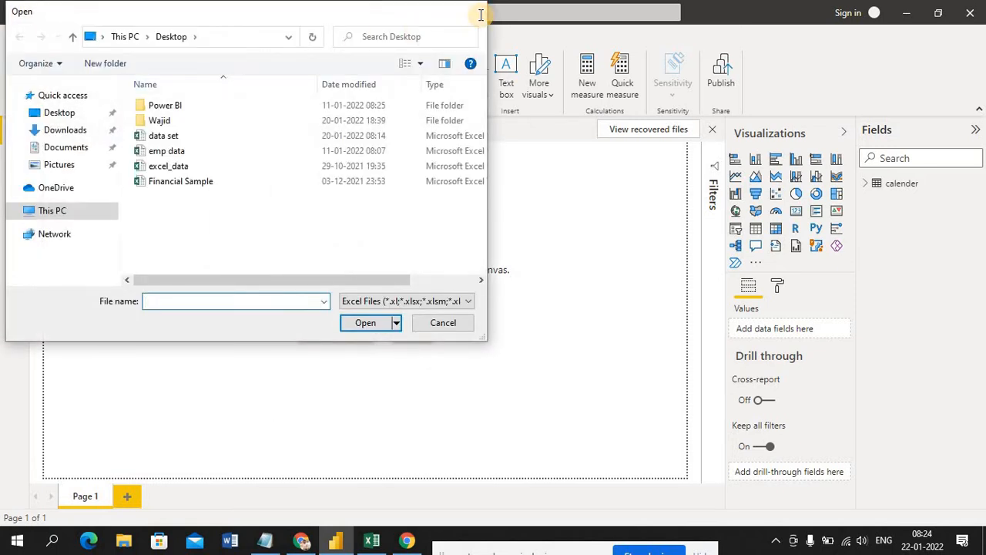
click(477, 13)
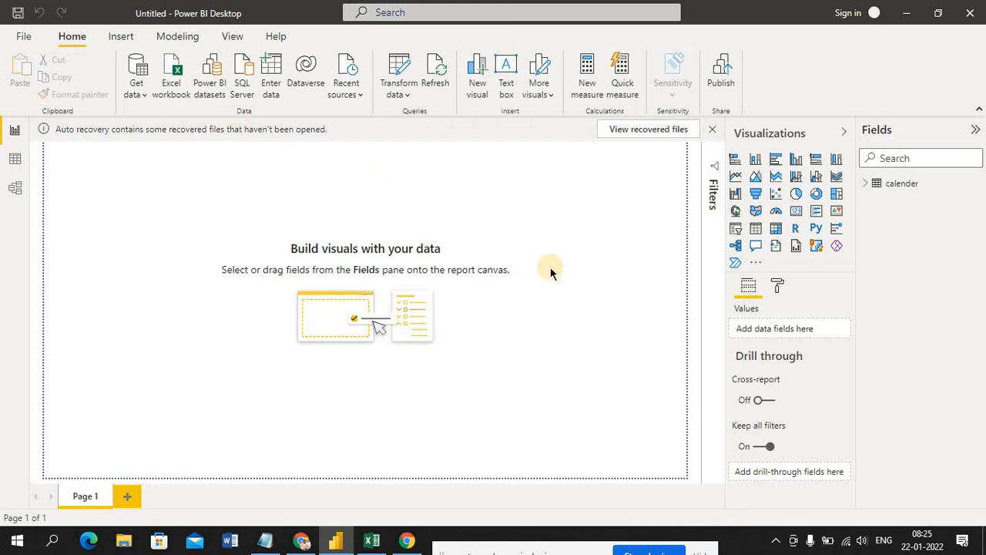
click(886, 187)
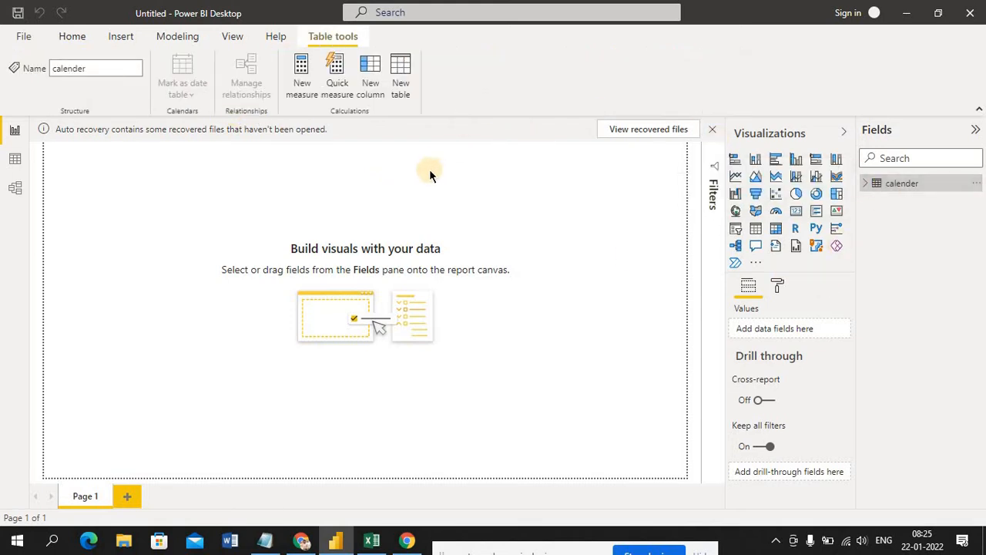
click(404, 71)
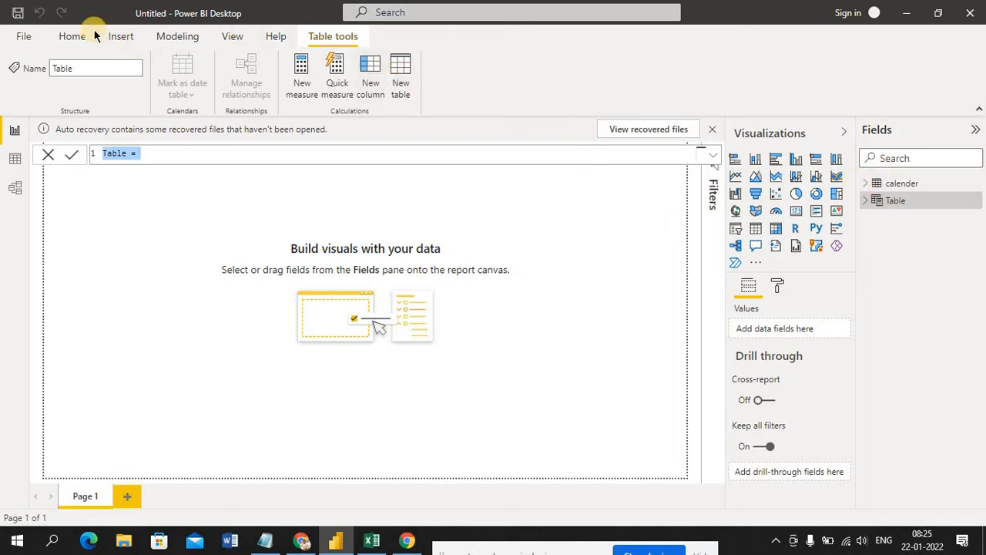
click(72, 40)
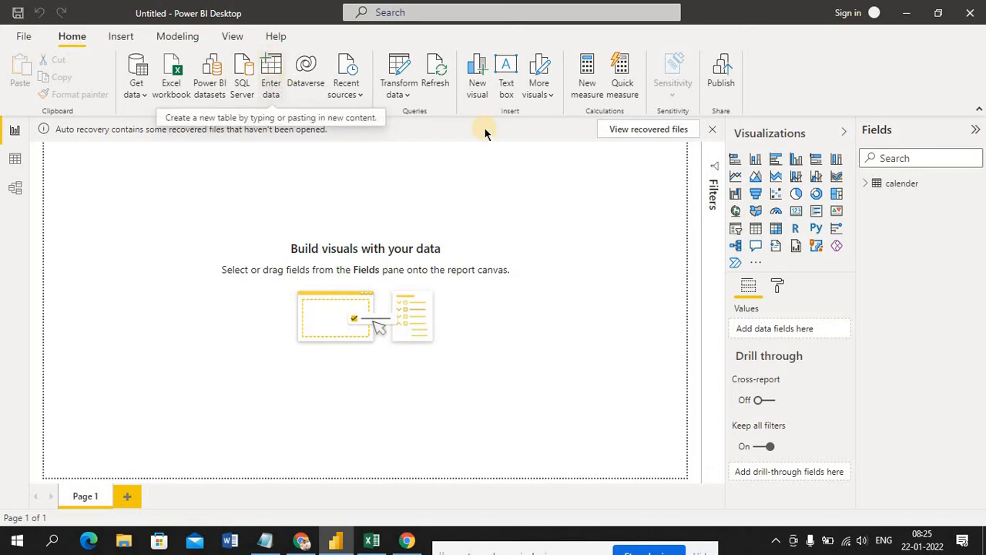
click(899, 187)
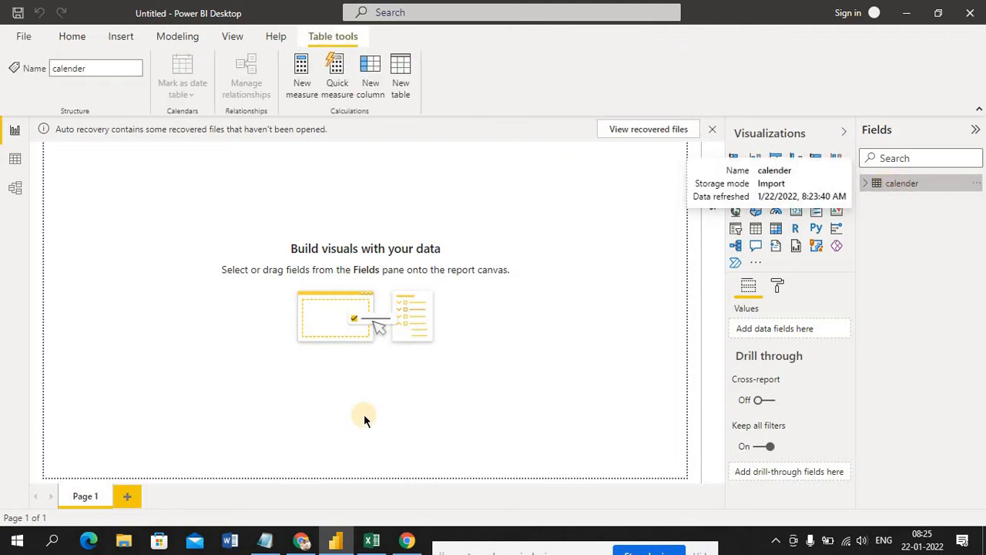
click(404, 87)
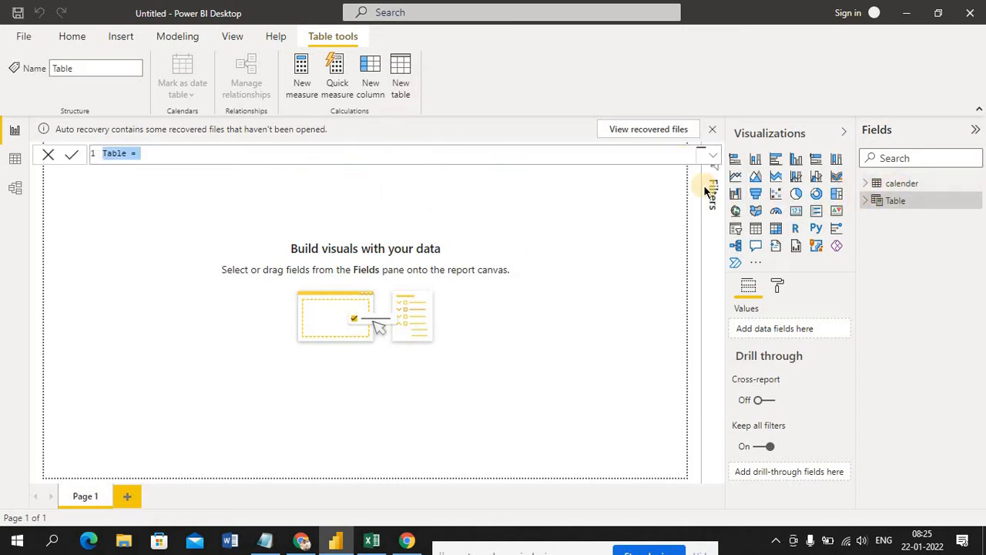
- Delete the manually entered calender table from the model and confirm the deletion
click(979, 184)
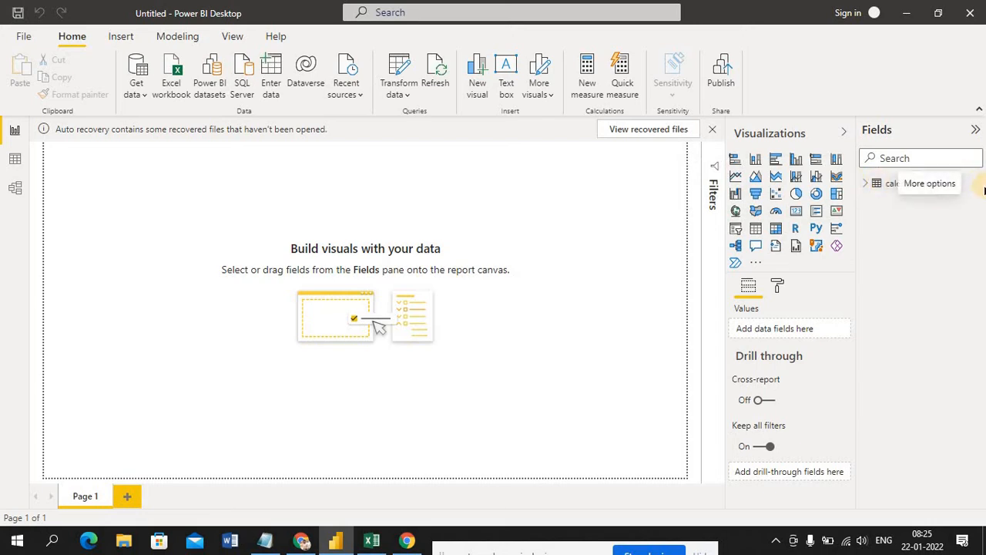
click(977, 186)
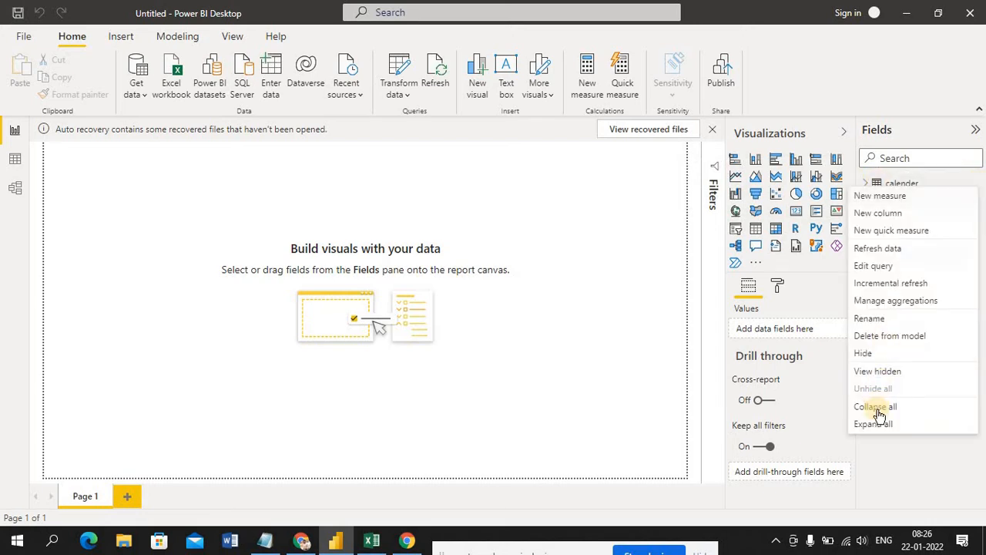
click(869, 337)
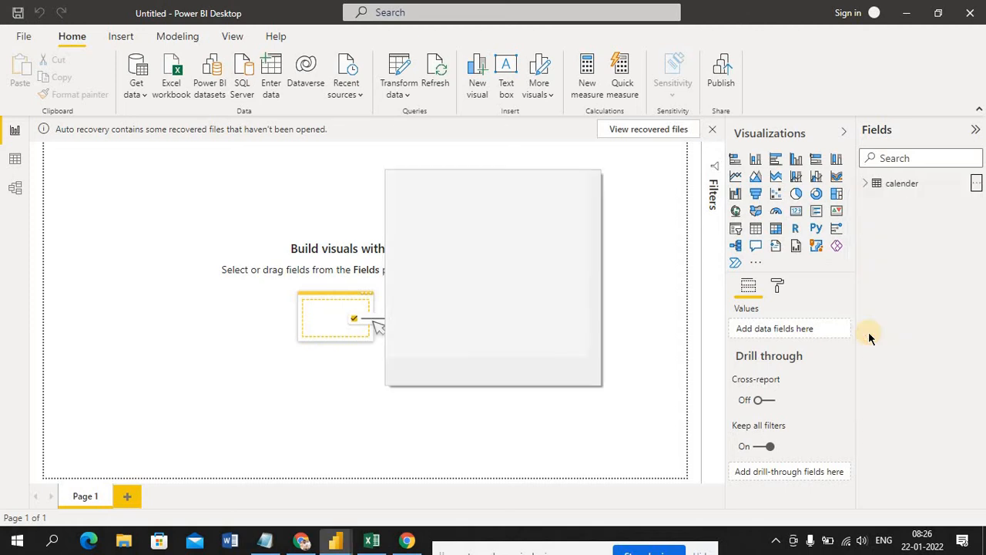
click(575, 299)
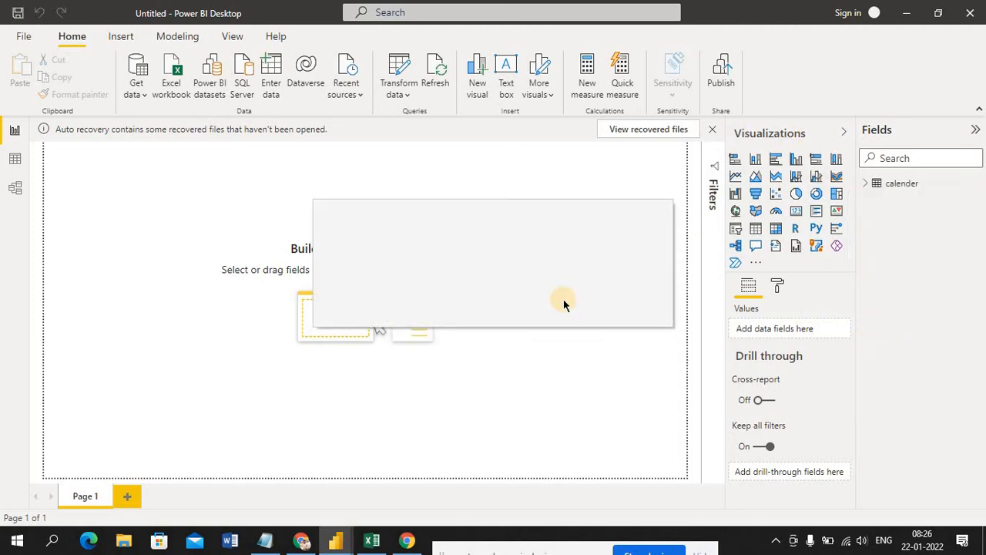
- Start a new calculated table and replace its default name in the formula with caleder
click(182, 37)
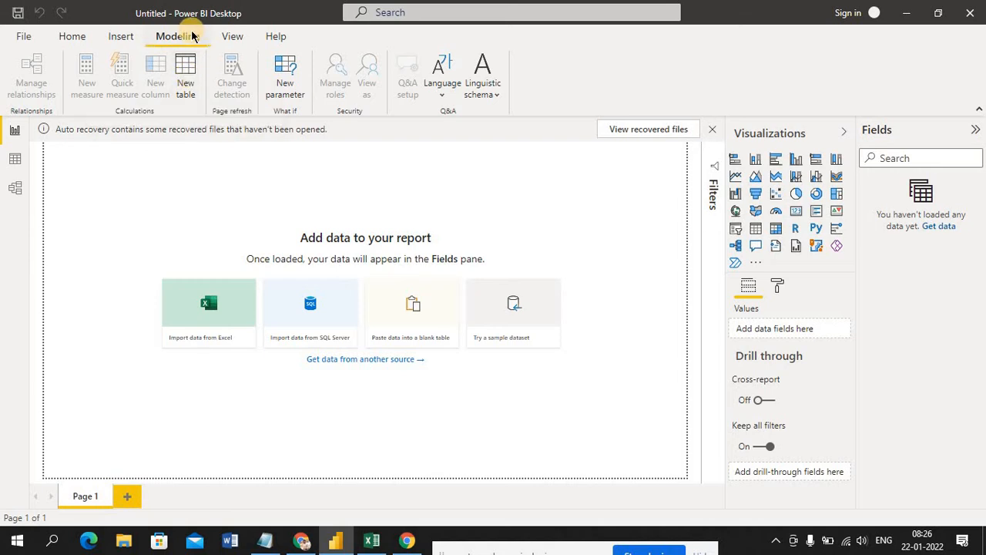
click(192, 80)
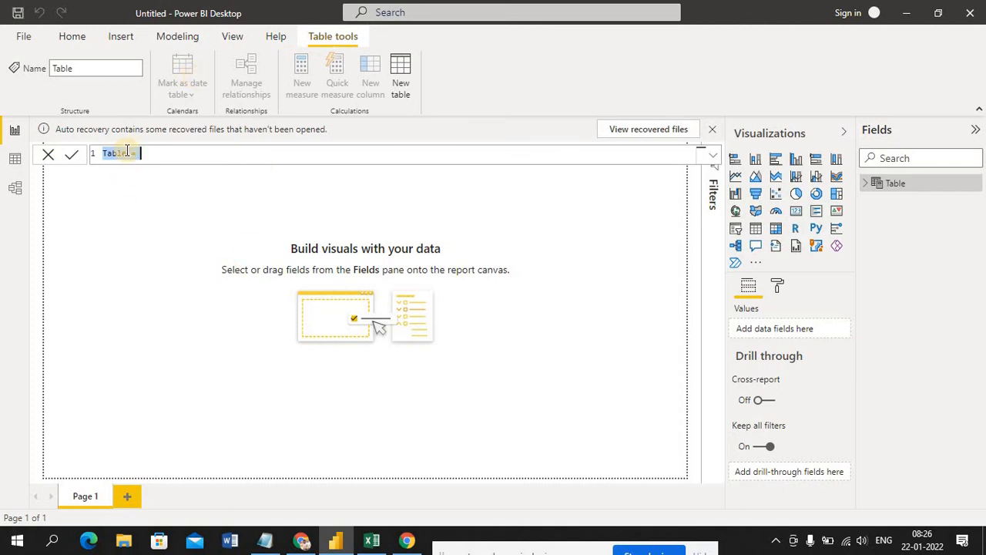
click(127, 151)
key(BackSpace)
key(BackSpace)
key(BackSpace)
key(BackSpace)
key(BackSpace)
key(BackSpace)
key(BackSpace)
text(c =alend)
text(er)
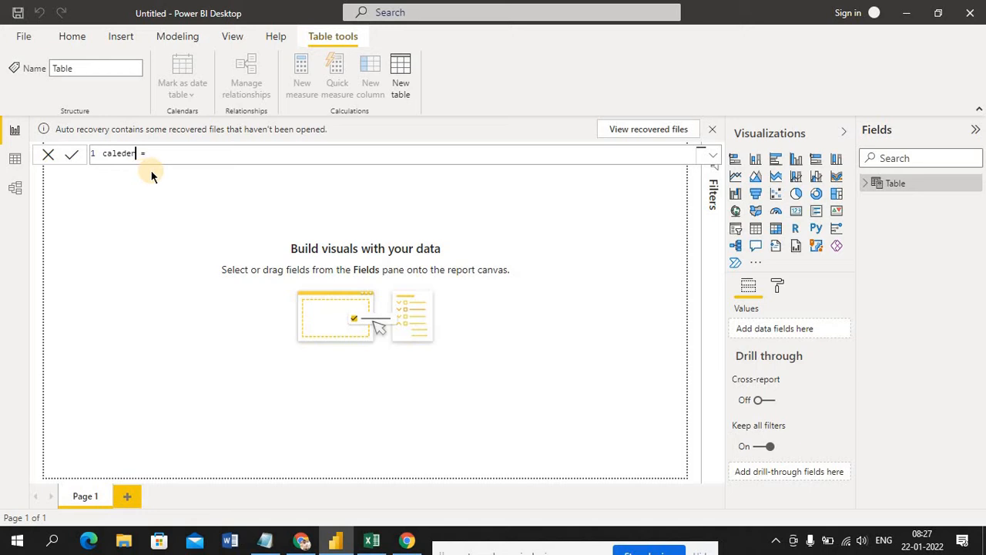
- Define the caleder table with the CALENDAR function, giving DATE(2020,01,01) as its start date
click(165, 153)
text(cal)
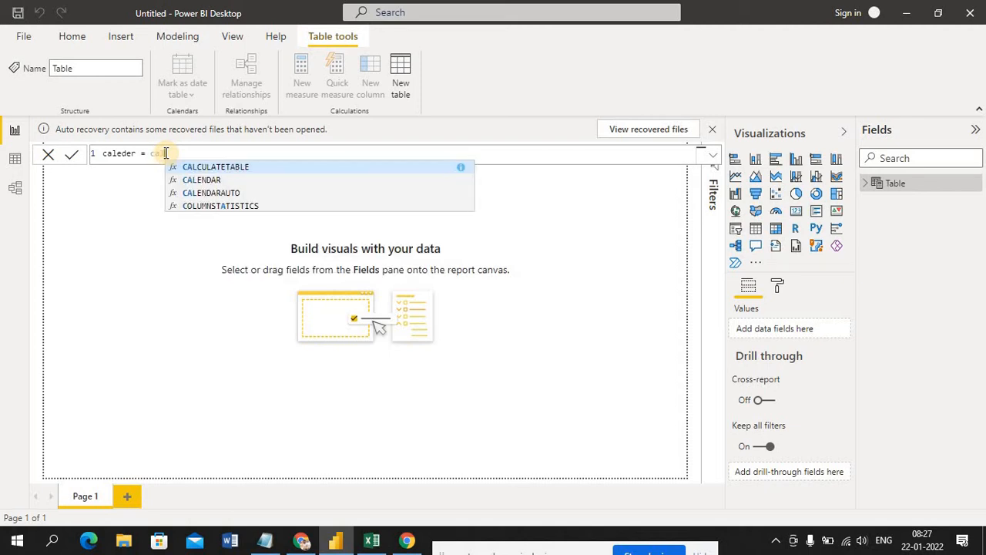
click(195, 182)
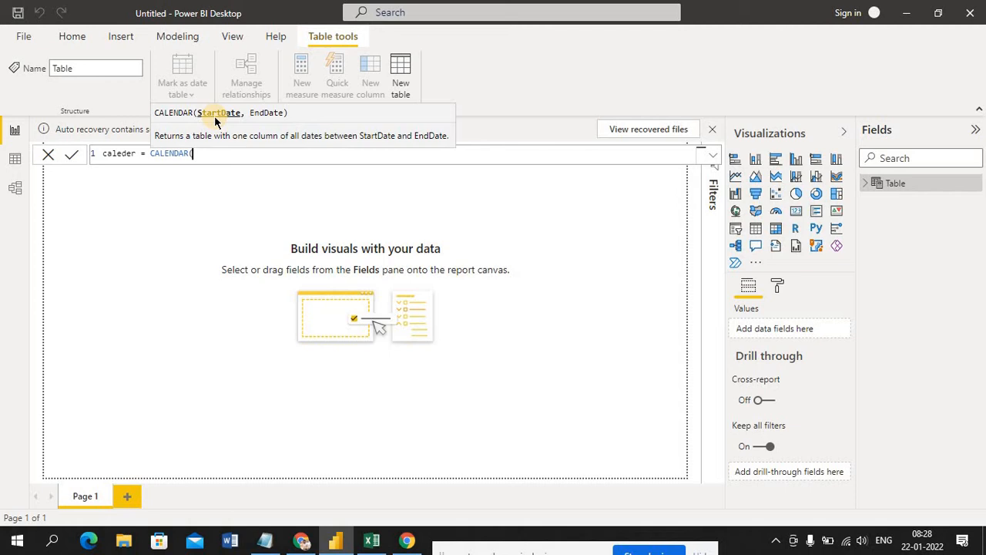
text(da)
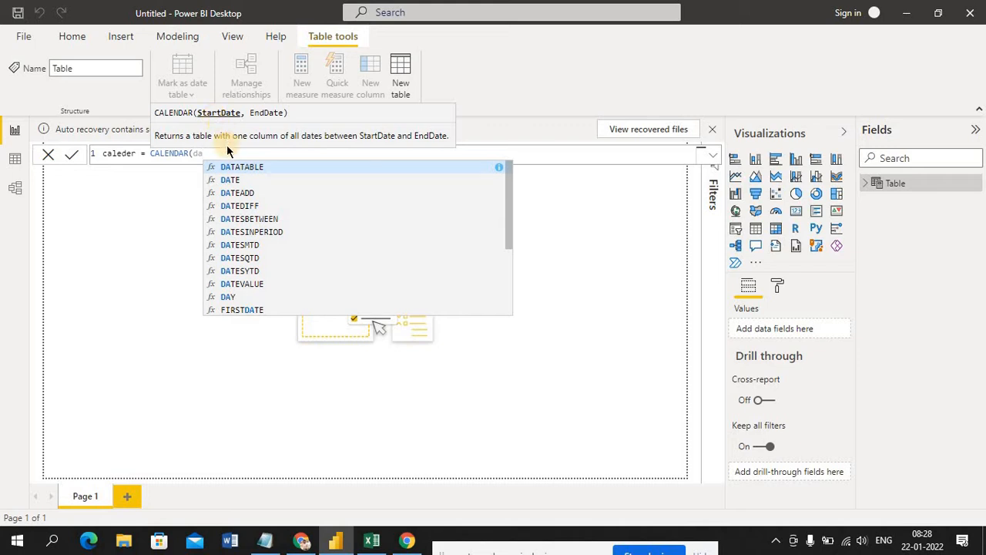
click(230, 180)
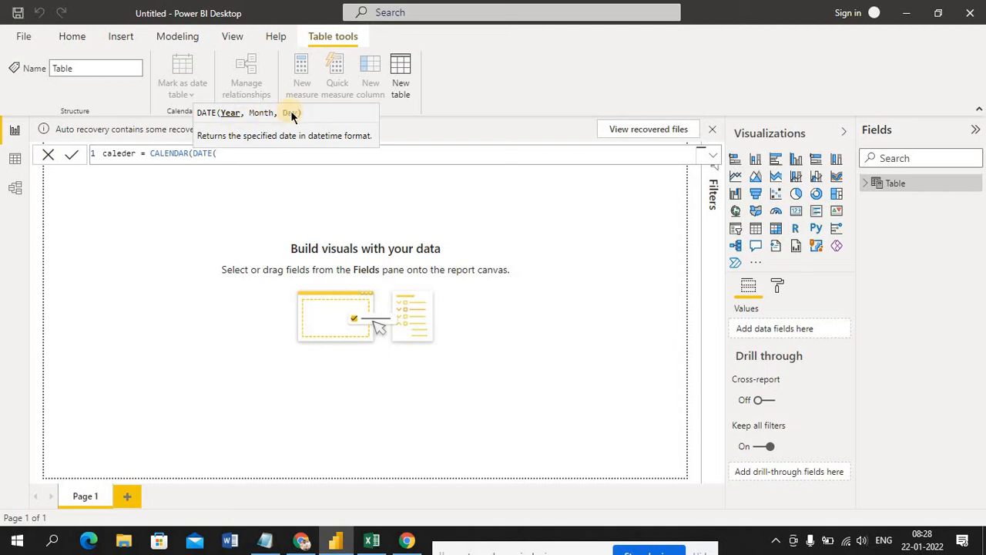
text(2020,01,01),)
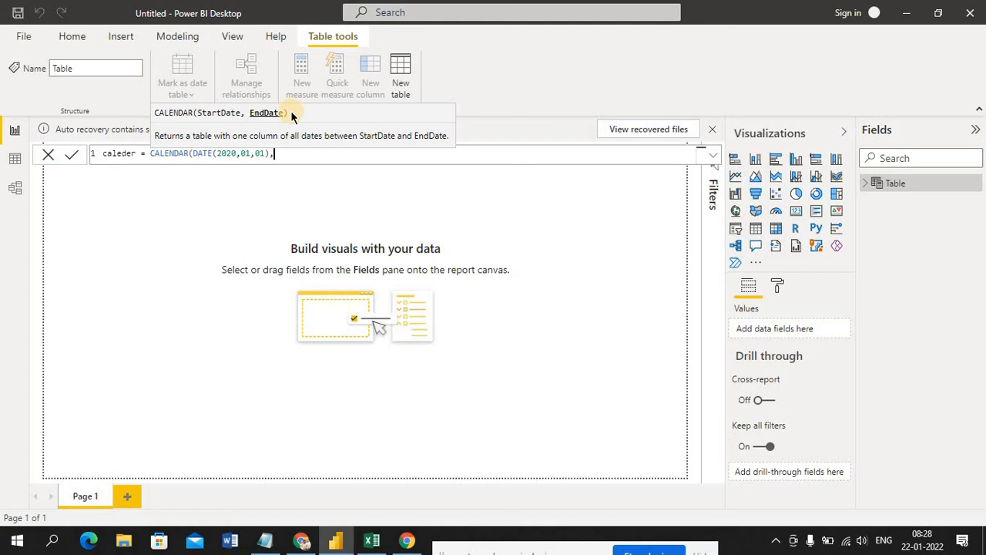
- Set the CALENDAR function's end date to DATE(2021,12,31) and close the formula
text(da)
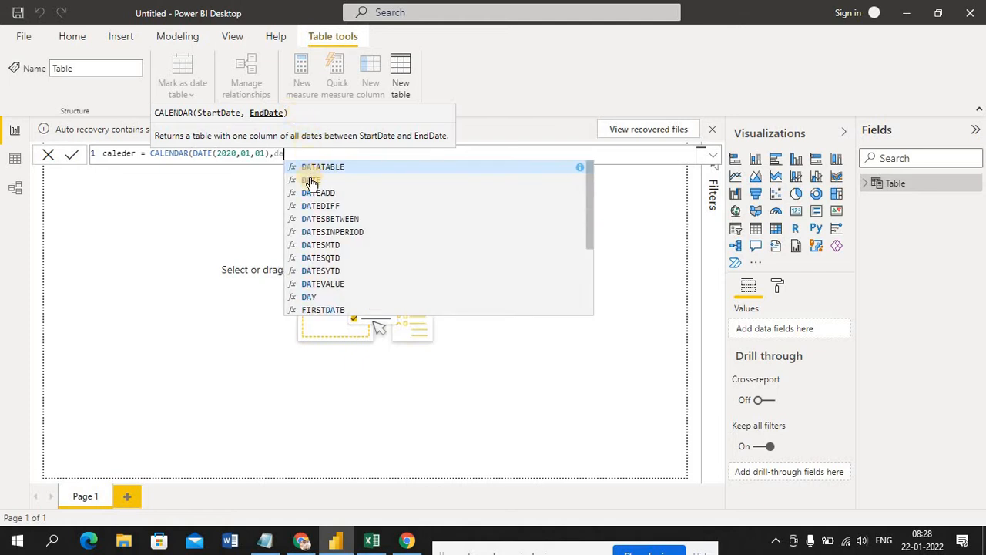
click(311, 182)
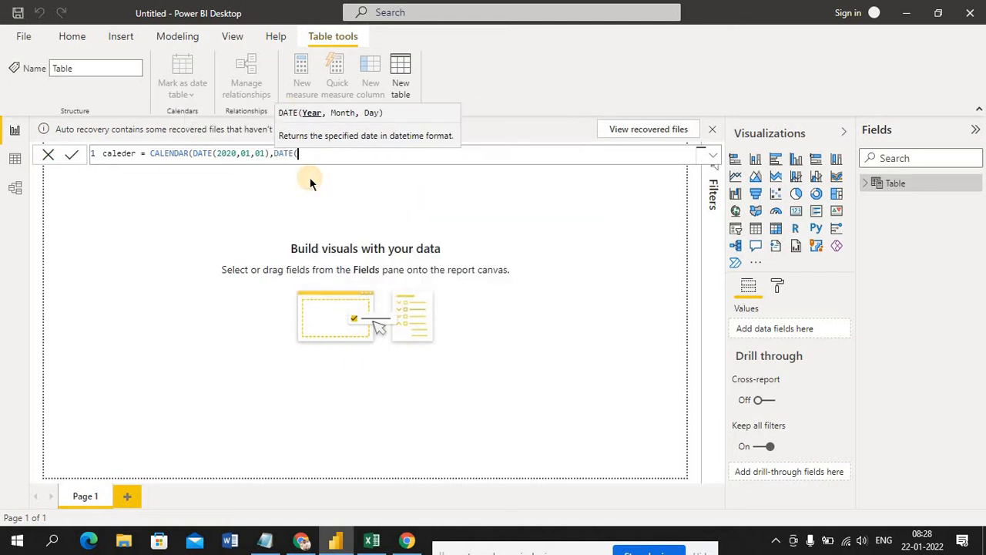
text(2021)
text(,)
text(31)
text(,)
key(BackSpace)
key(BackSpace)
key(BackSpace)
text(12,31))
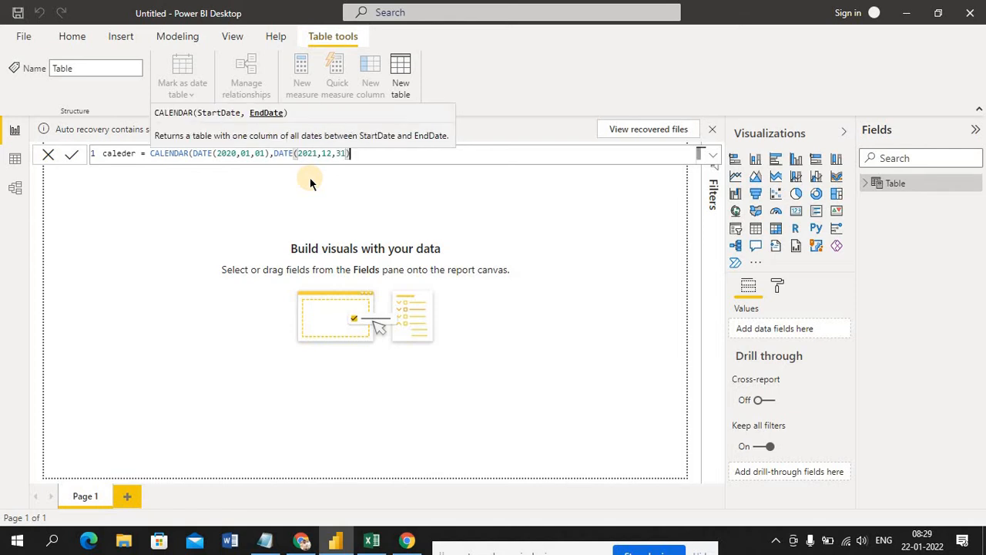
text())
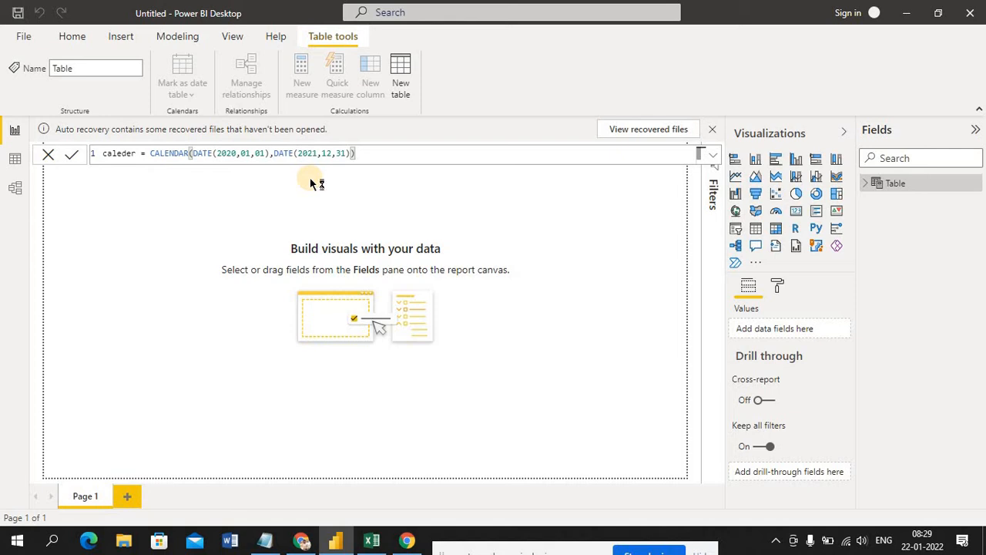
- Commit the caleder table formula and place its Date field on the report page
key(Return)
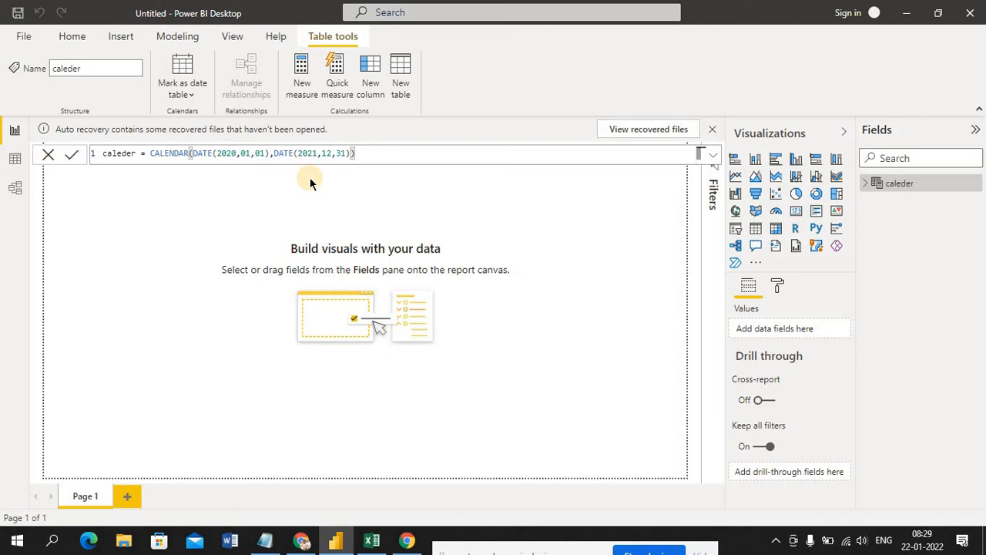
click(865, 183)
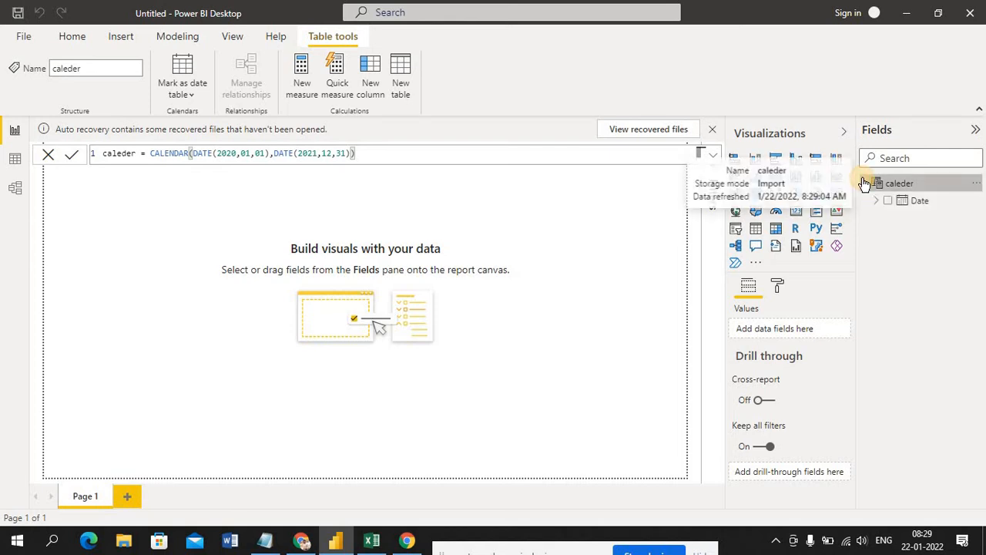
click(924, 201)
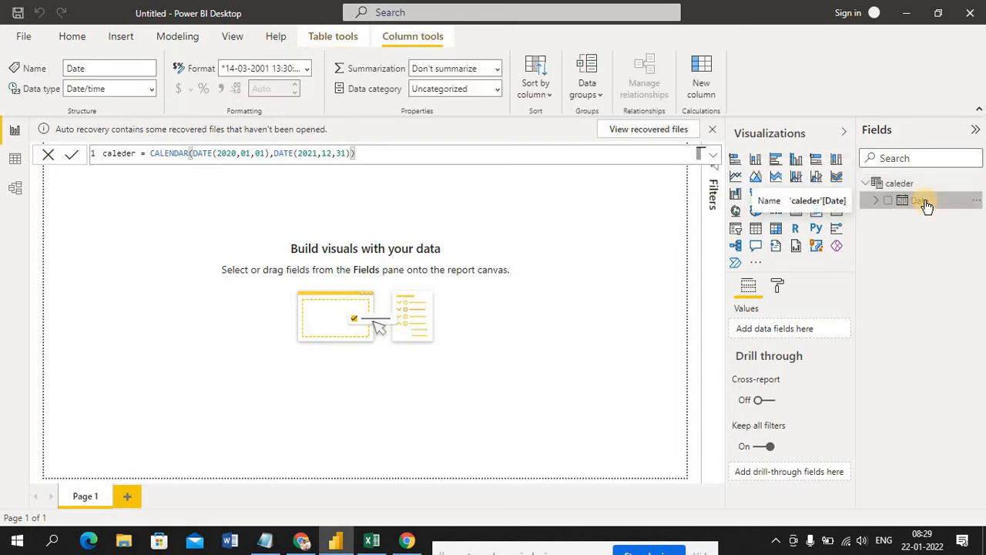
click(515, 206)
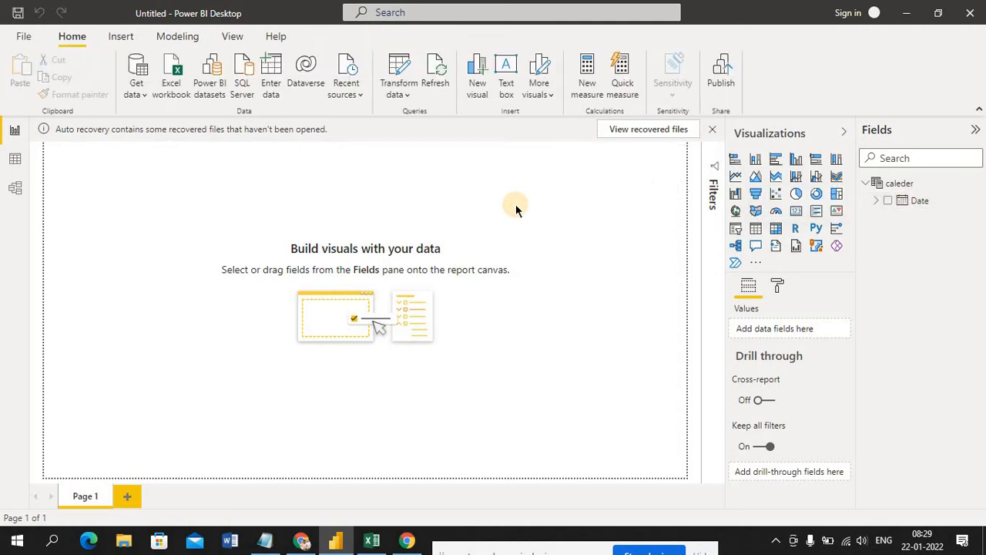
click(920, 202)
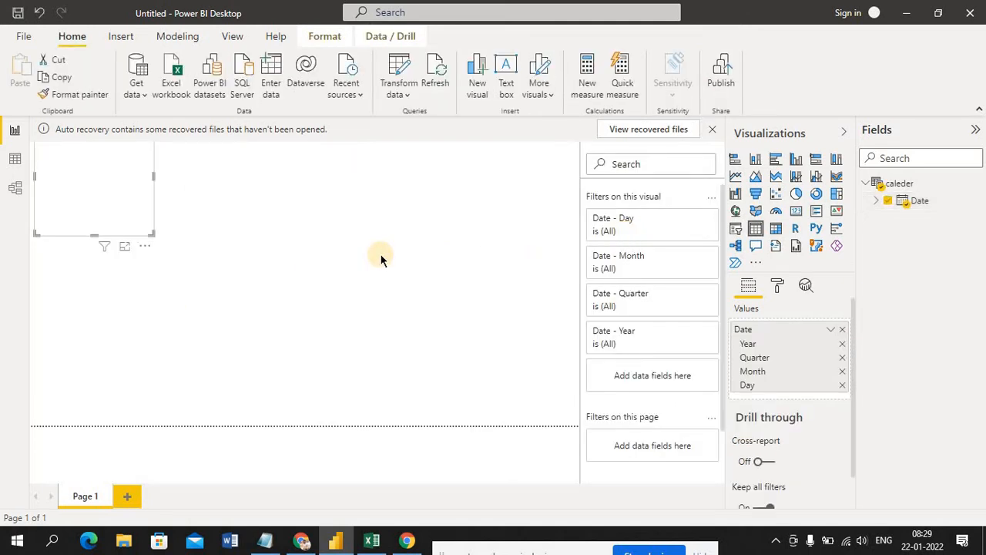
- Review the caleder table's rows in Data view from the first date to the last
click(16, 162)
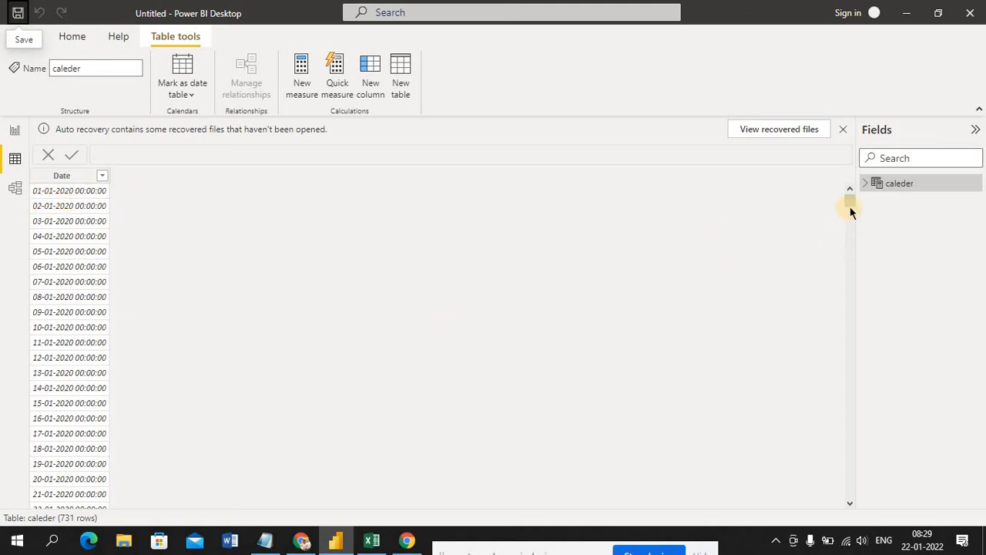
drag(850, 198, 869, 524)
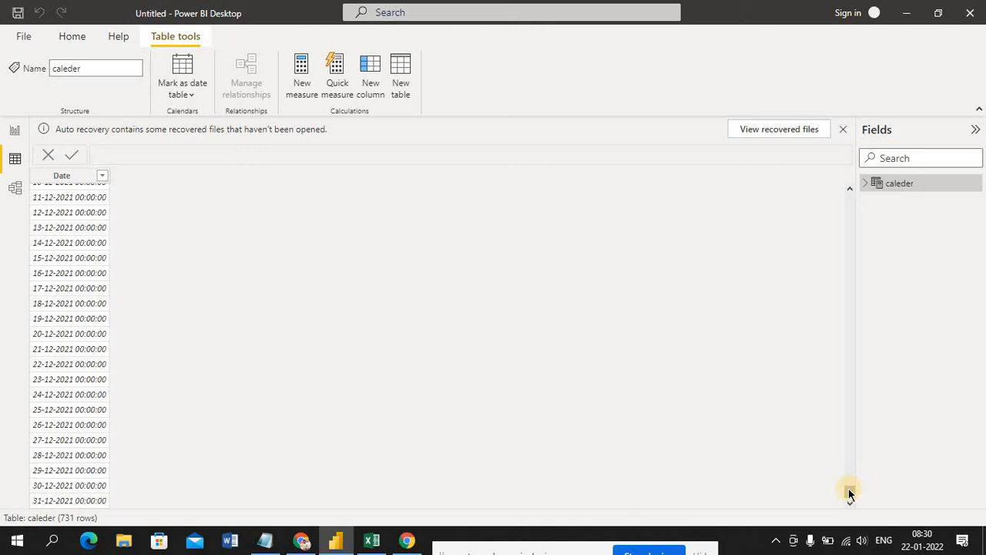
drag(850, 493, 219, 177)
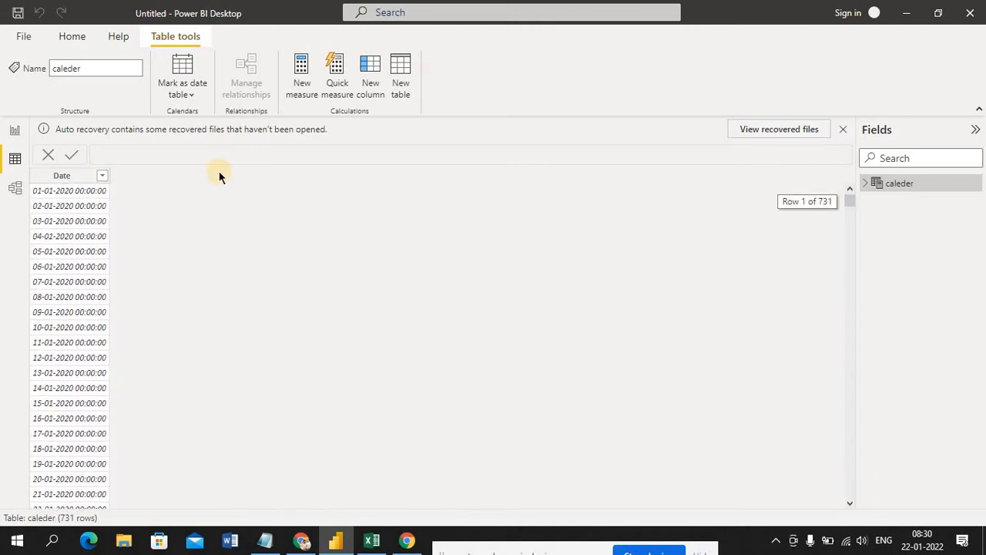
click(19, 158)
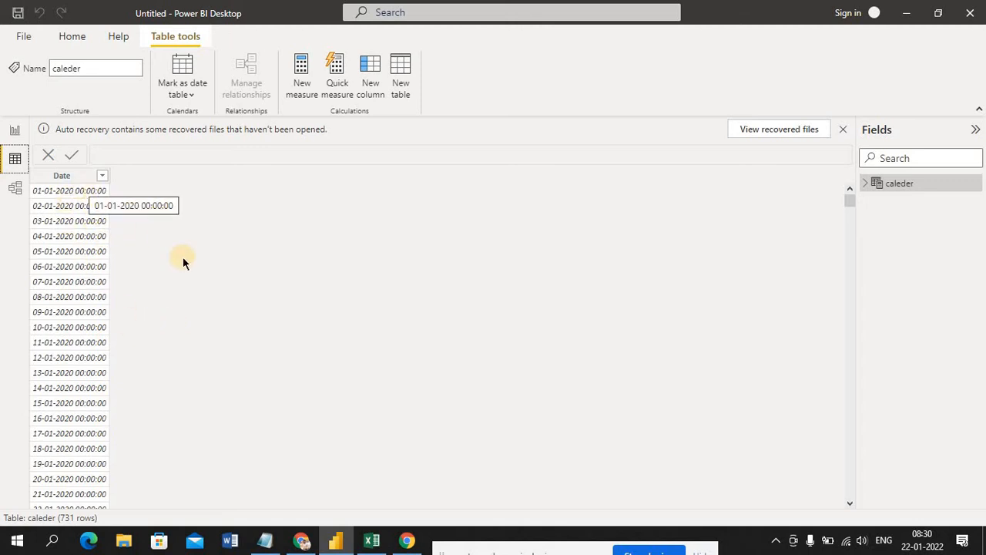
- Format the caleder table's Date column as 14-03-2001 (dd-mm-yyyy)
click(68, 177)
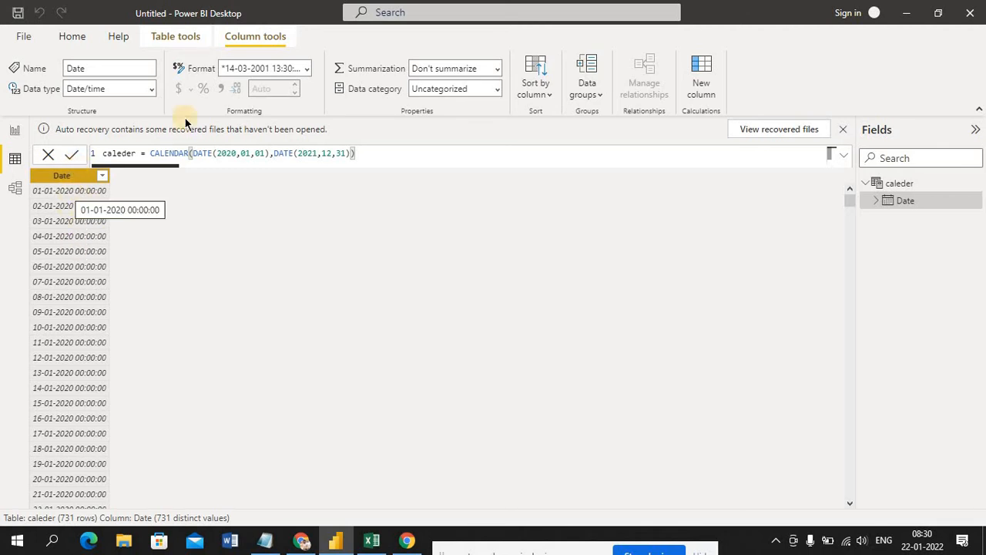
click(307, 69)
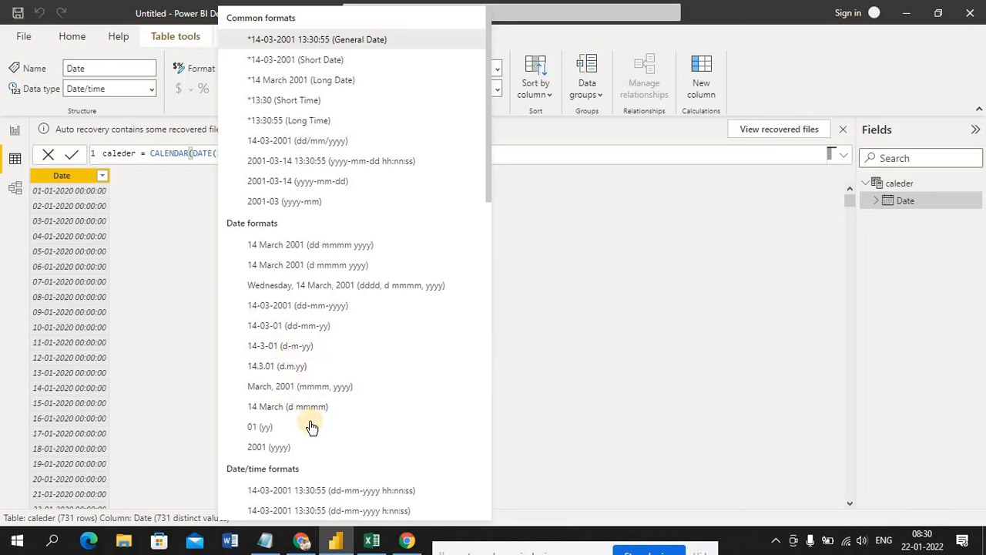
click(292, 309)
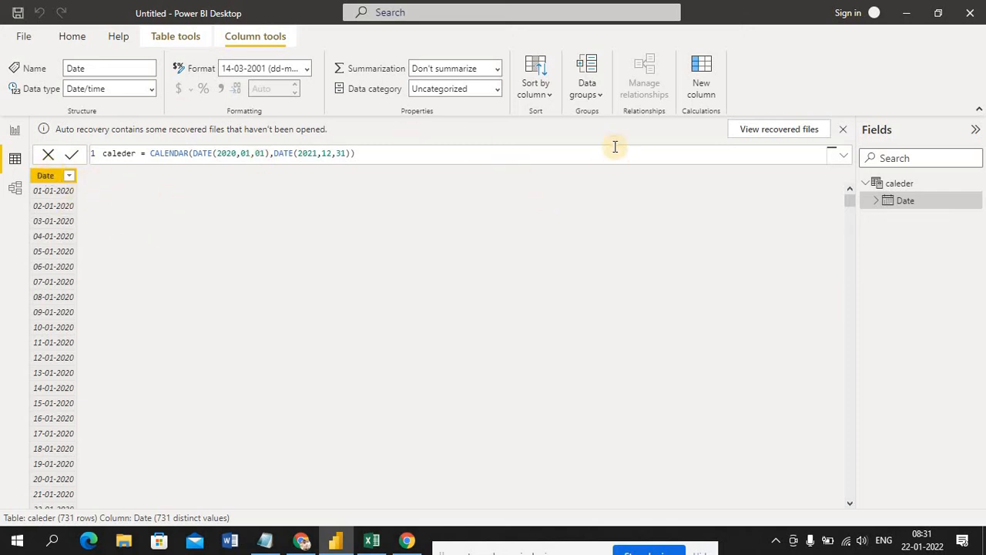
- Add a calculated column named Year to the caleder table and begin its formula with the YEAR function
click(708, 85)
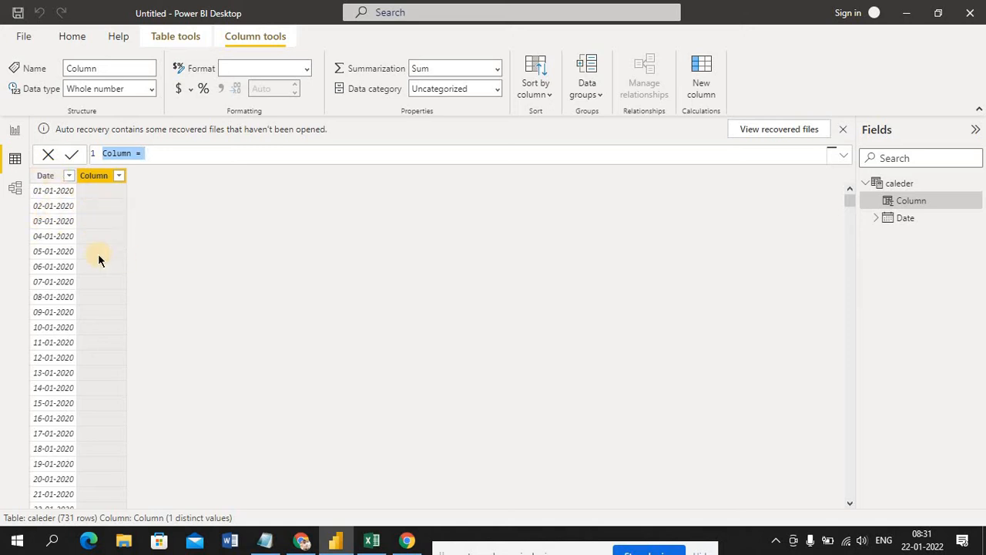
click(131, 153)
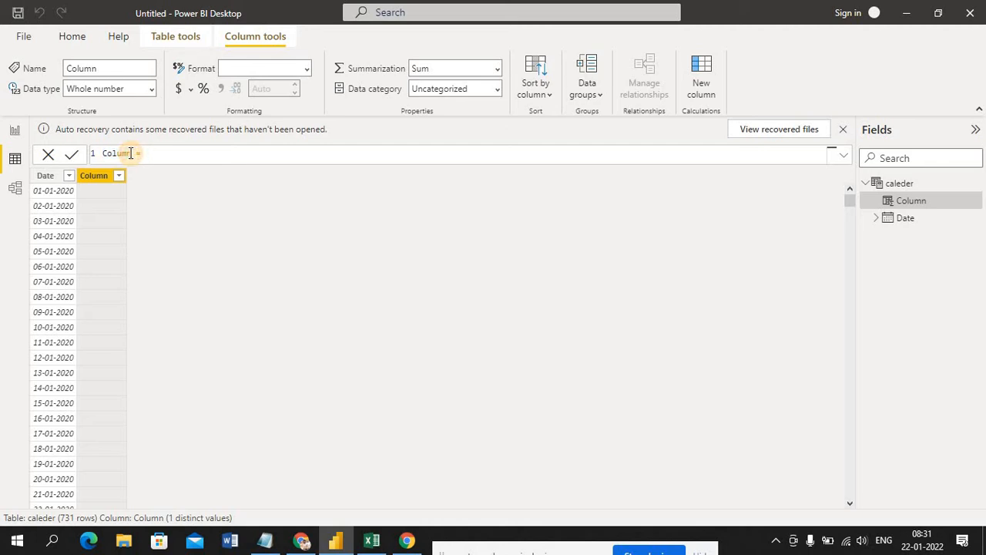
key(BackSpace)
key(BackSpace)
key(BackSpace)
key(BackSpace)
key(BackSpace)
key(BackSpace)
text(Year = year)
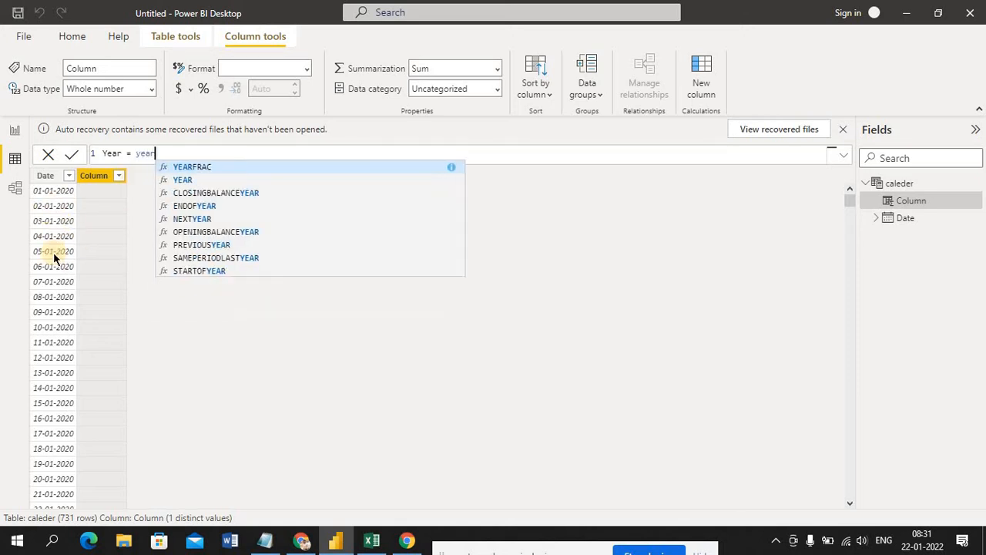
click(192, 185)
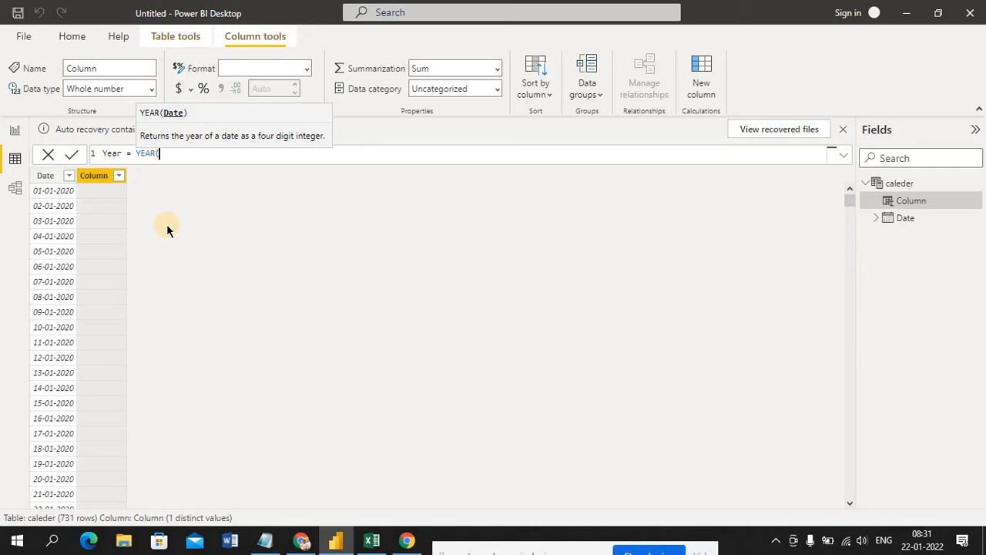
- Complete the Year column's formula with caleder[Date] as the YEAR function's argument and commit it
text(da)
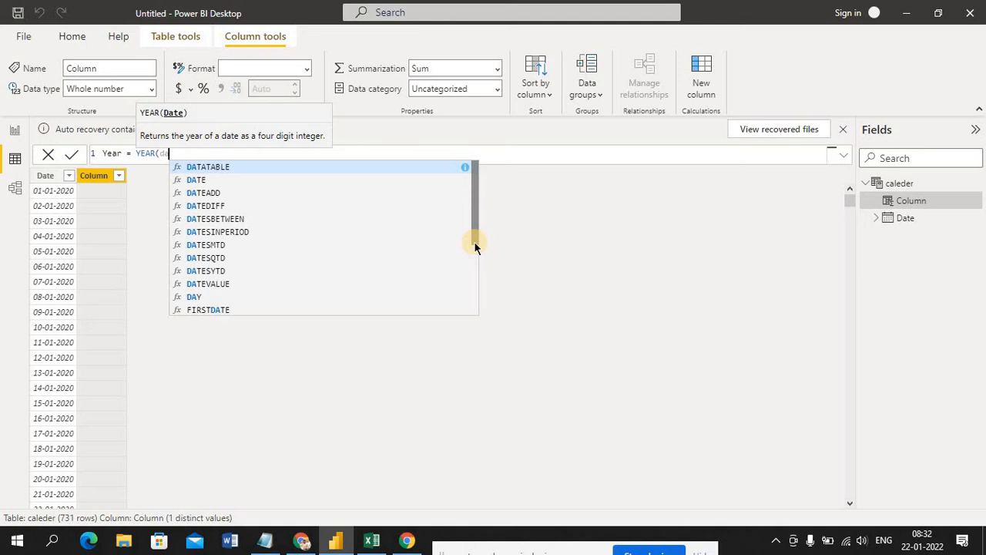
drag(475, 244, 481, 222)
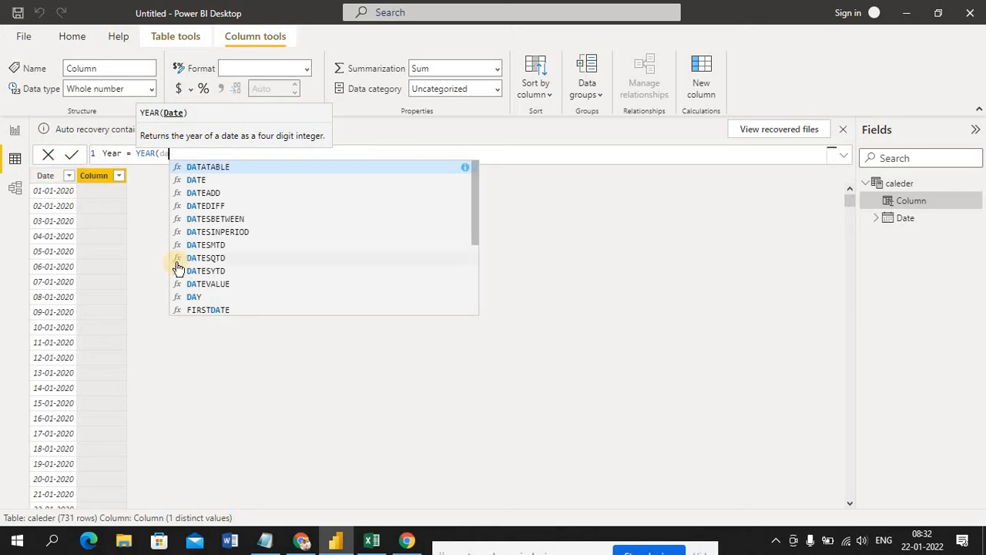
key(BackSpace)
key(BackSpace)
text(Date)
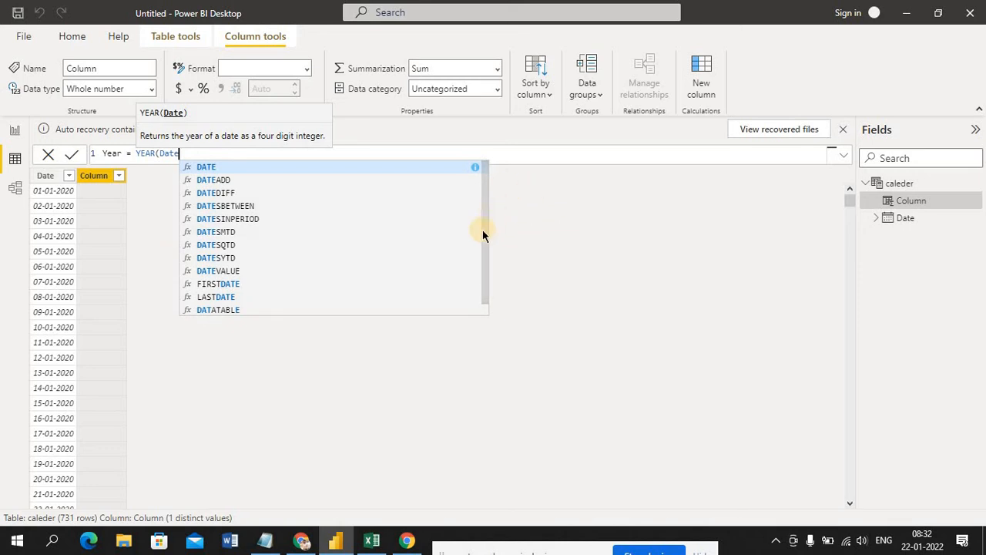
drag(483, 228, 487, 278)
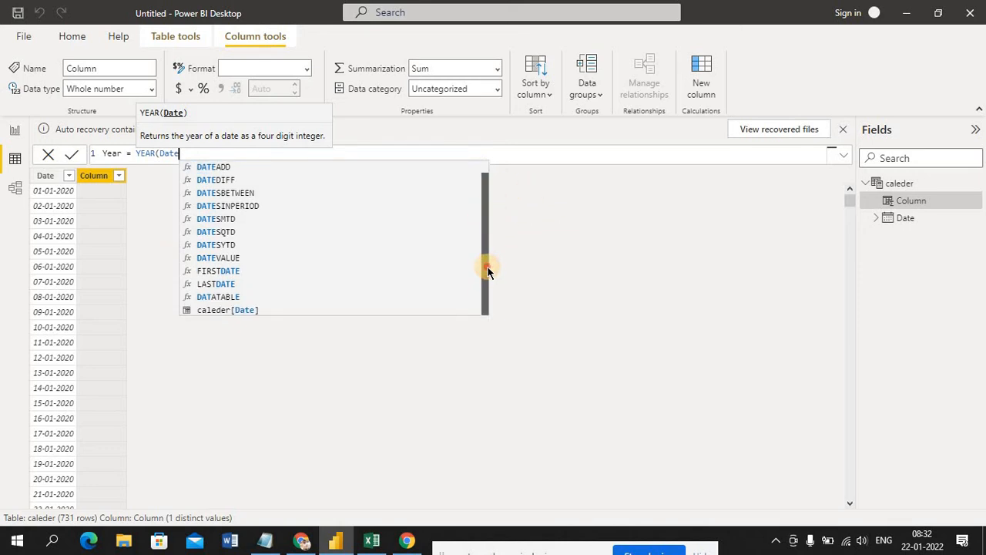
click(244, 312)
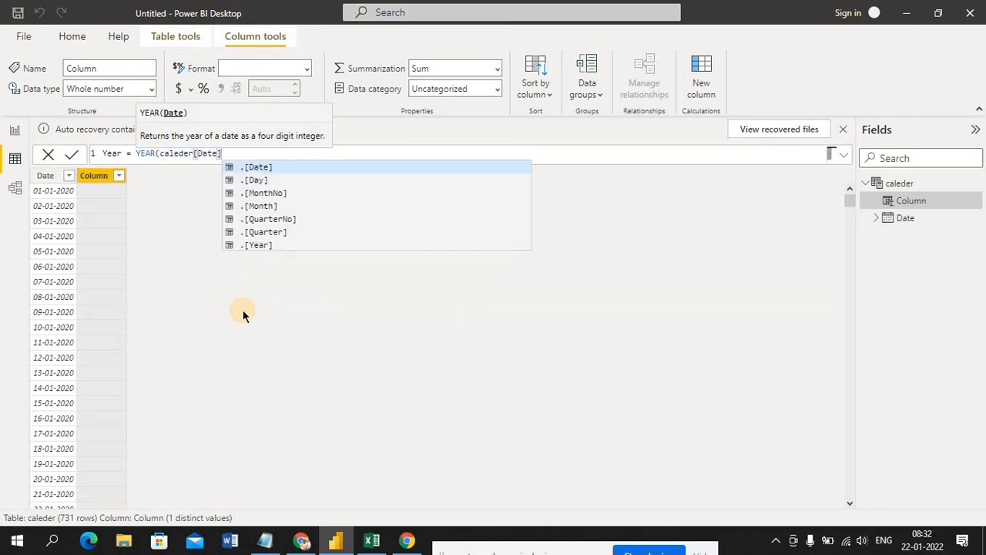
text())
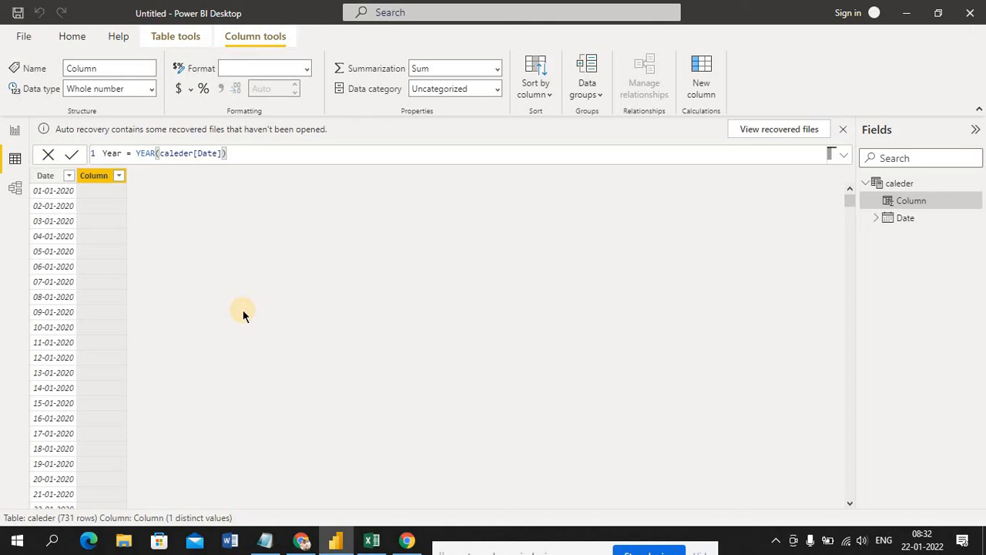
key(Return)
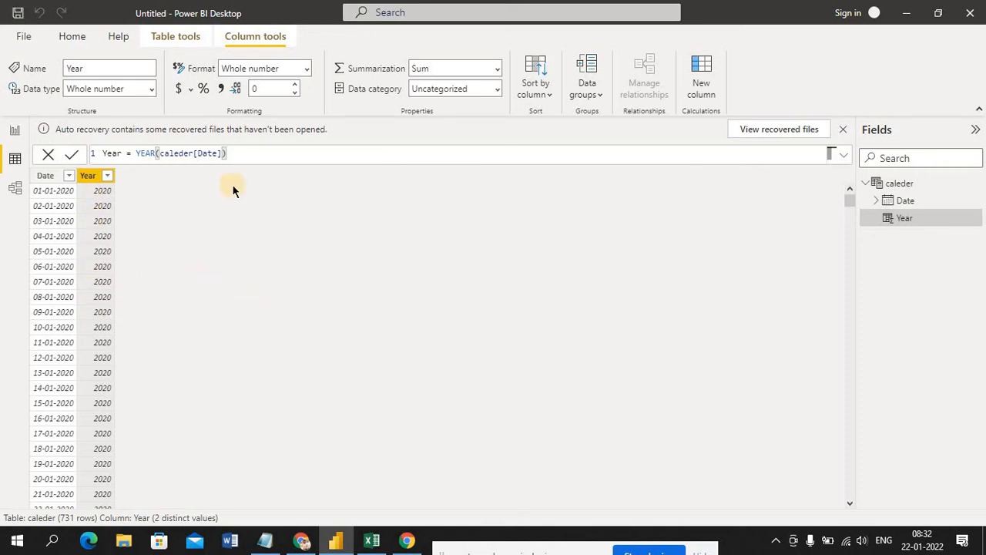
click(243, 155)
- Add a calculated column named qtr to the caleder table and begin its formula with the QUARTER function
click(702, 77)
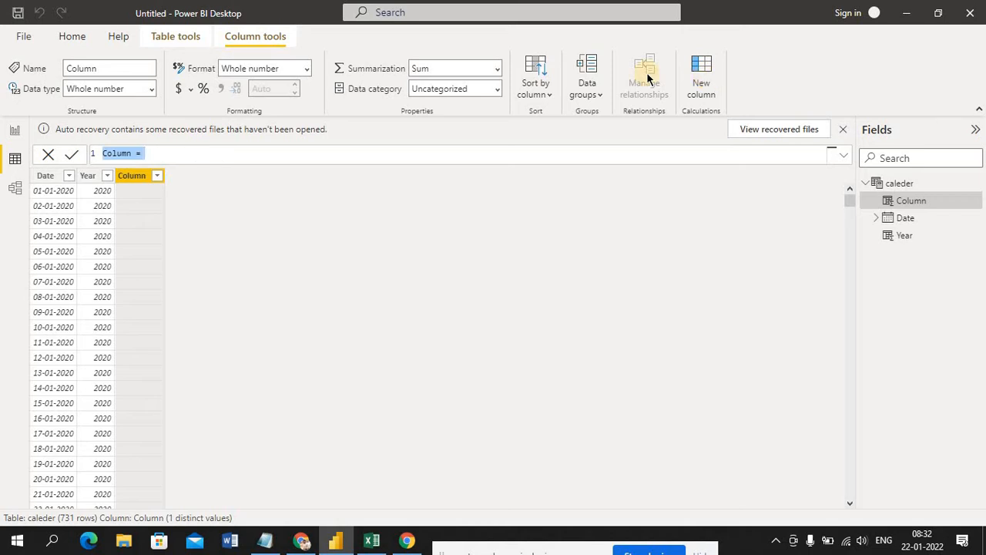
click(132, 152)
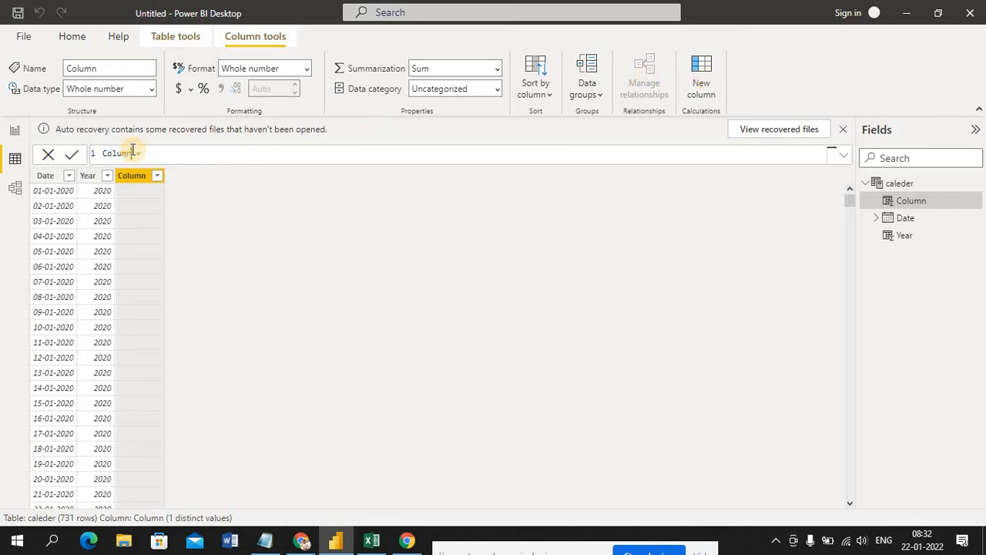
key(BackSpace)
key(BackSpace)
key(BackSpace)
key(BackSpace)
key(BackSpace)
key(BackSpace)
text(qtr)
key(Right)
key(Right)
text(q)
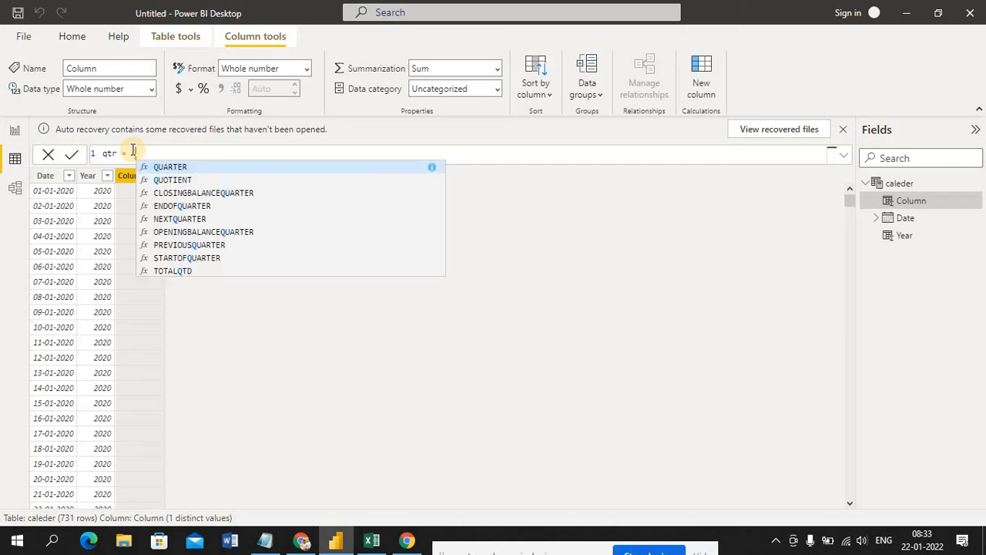
click(180, 167)
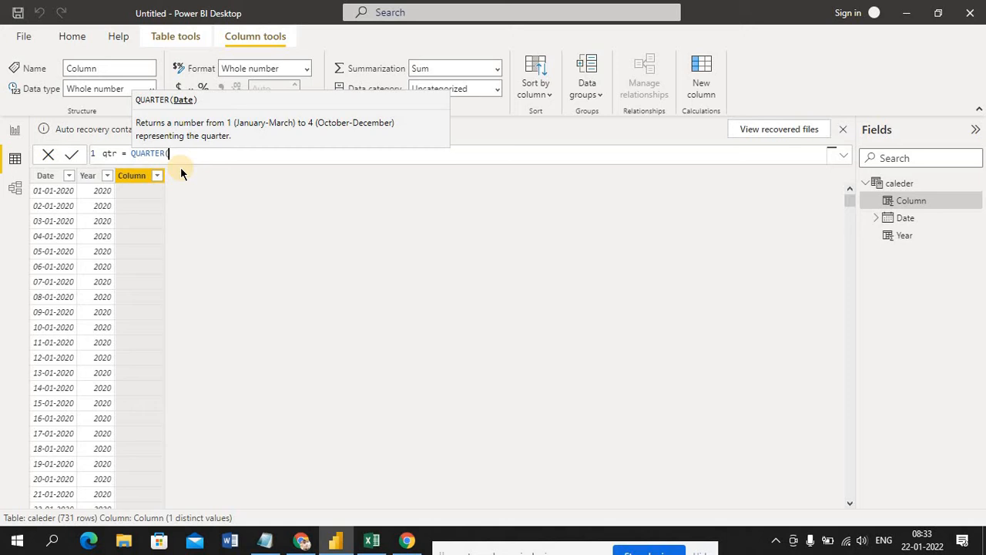
- Complete the qtr column's formula with caleder[Date] as the QUARTER function's argument and commit it
text(Date)
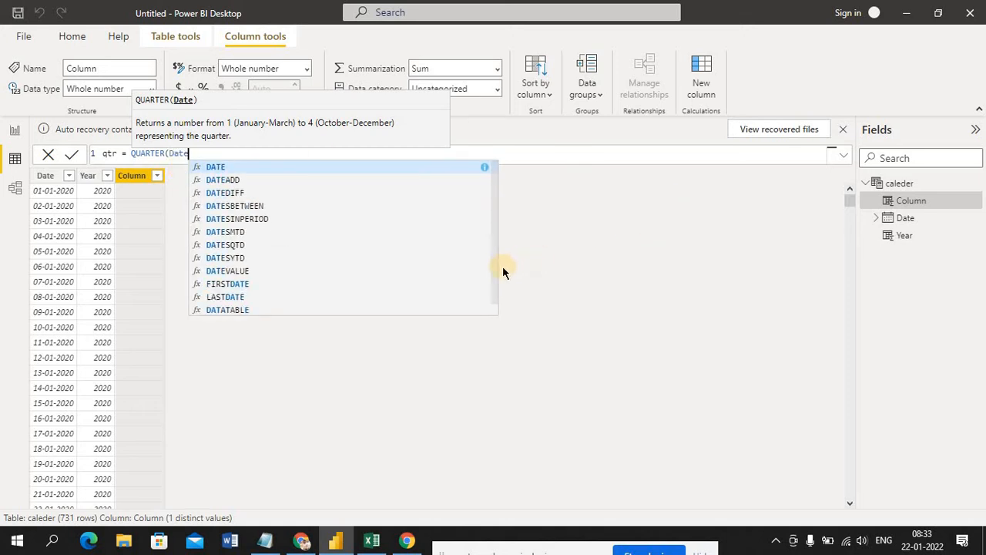
drag(493, 265, 501, 301)
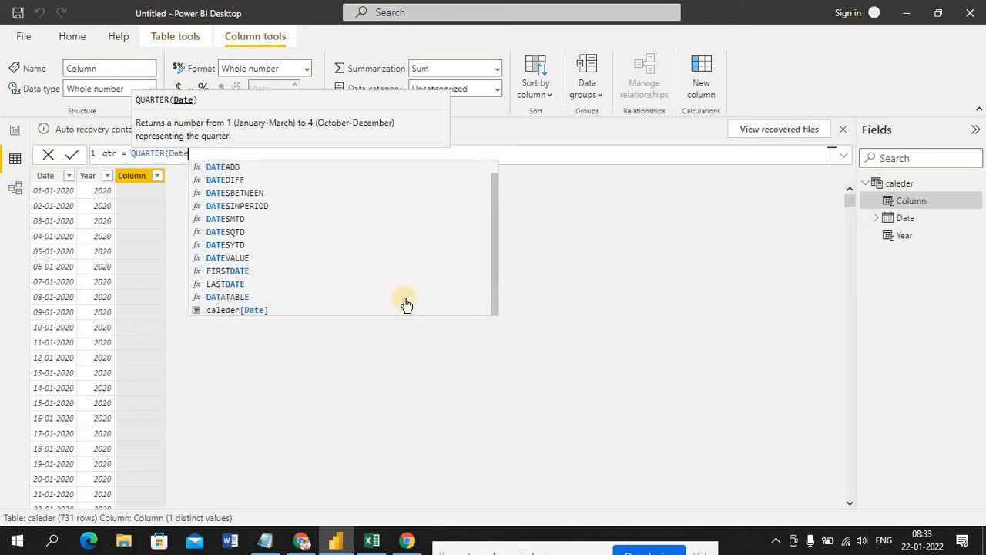
click(232, 311)
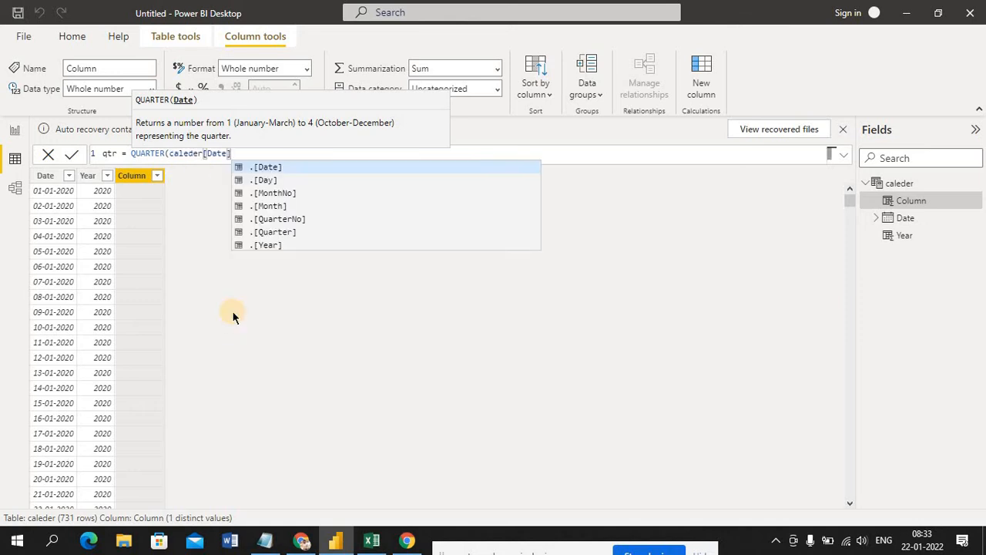
text())
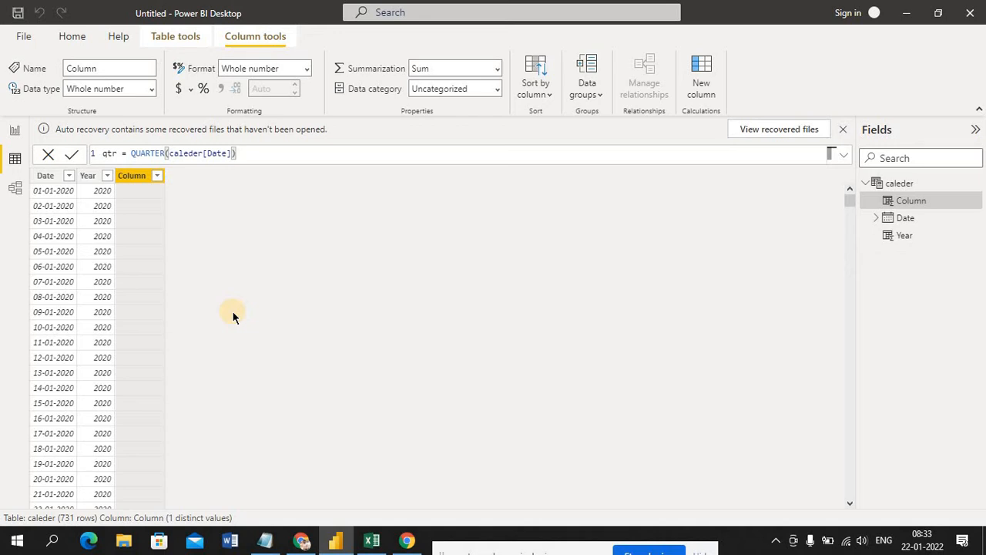
click(232, 311)
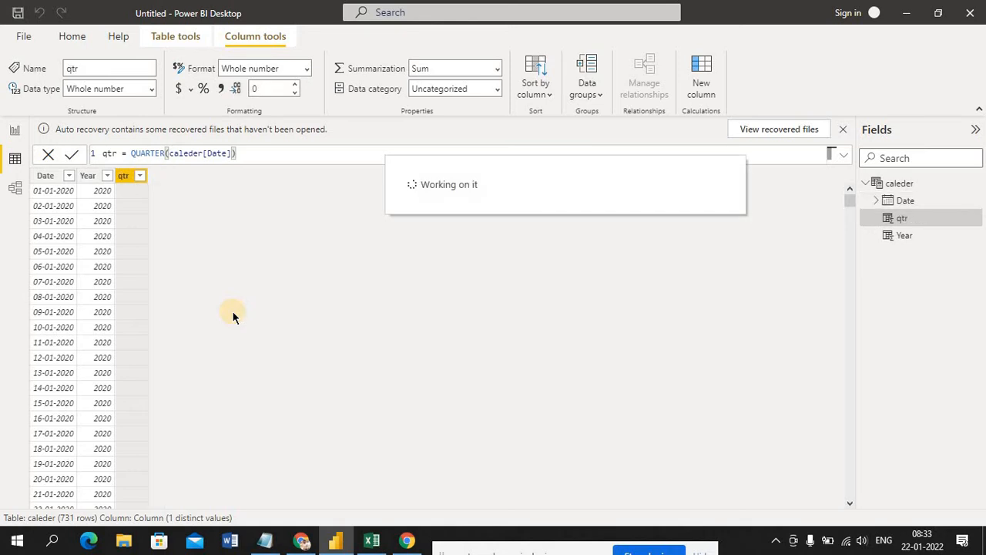
- Filter the caleder table's qtr column to show only the rows of quarter 2
click(140, 176)
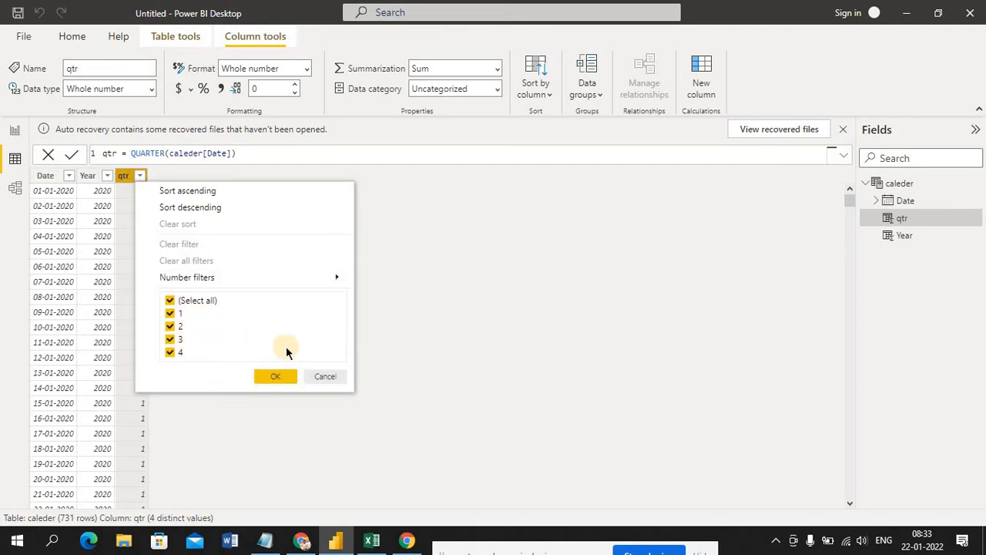
click(318, 375)
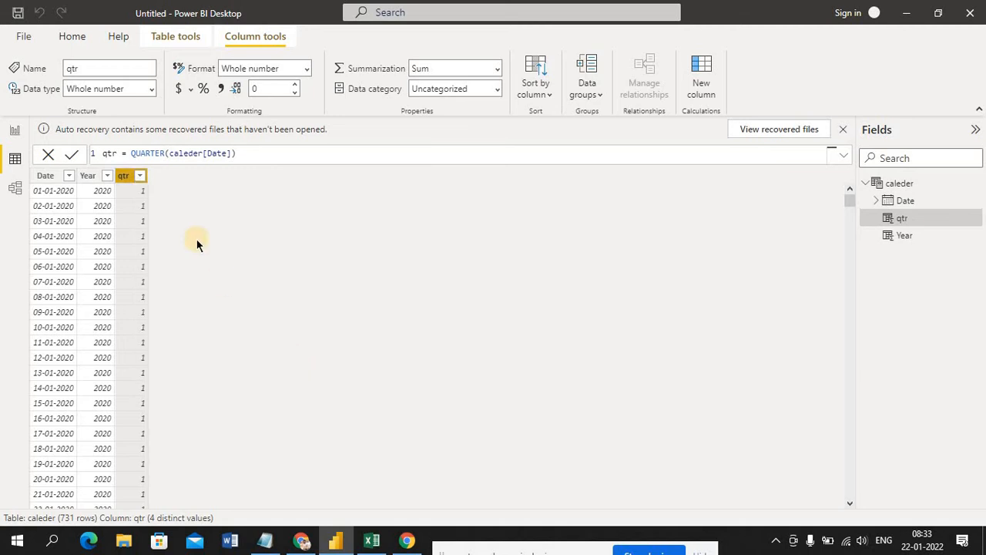
click(141, 177)
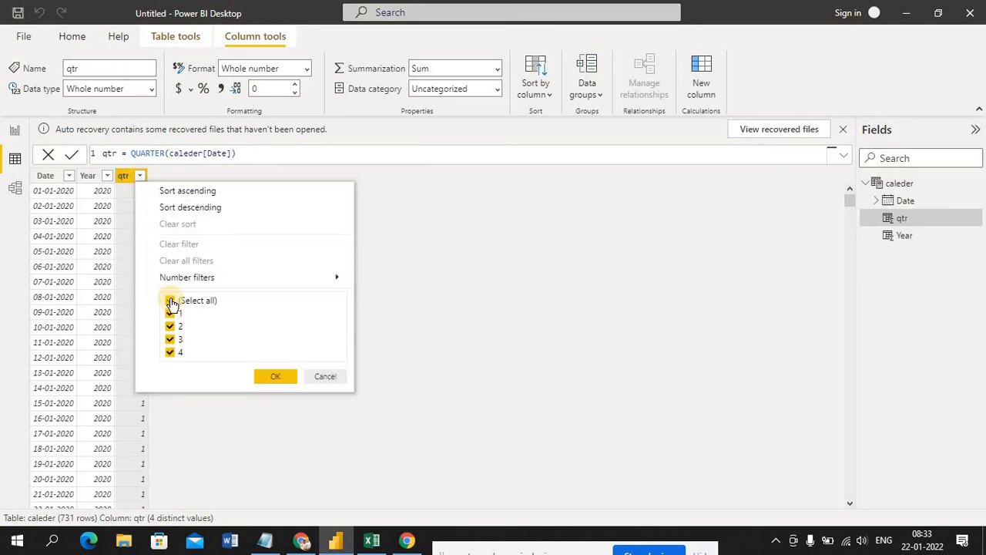
click(171, 300)
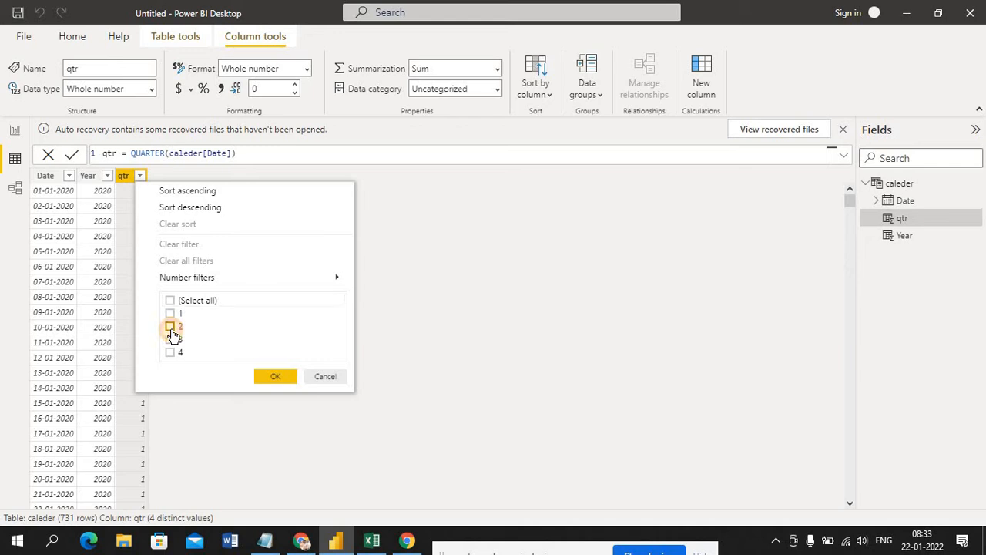
click(170, 326)
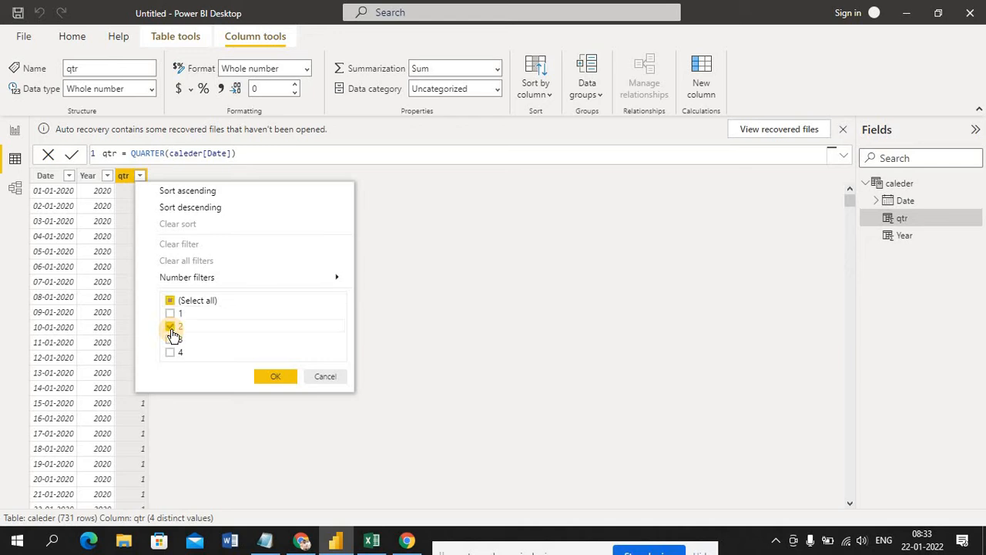
click(275, 376)
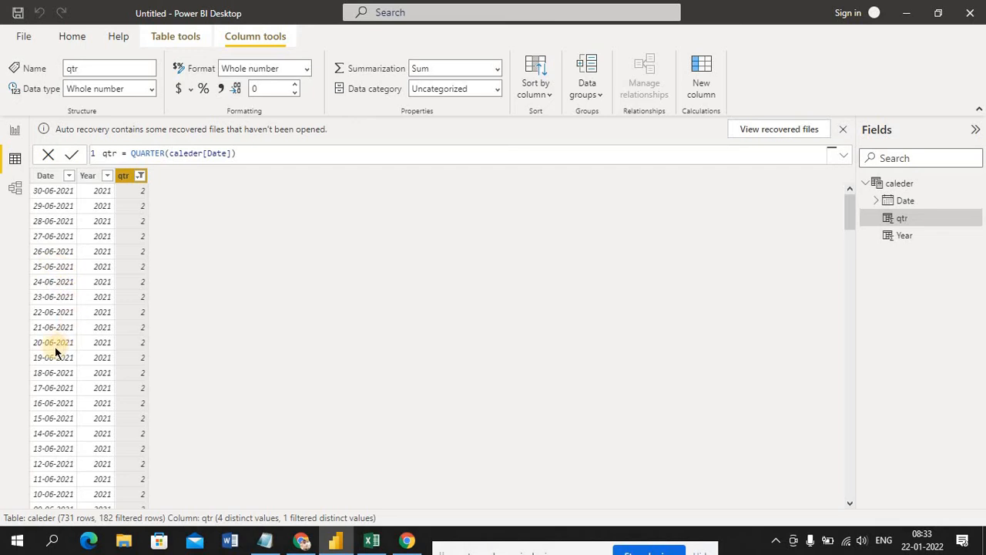
- Reselect all values in the qtr column's filter to show every quarter again
click(143, 177)
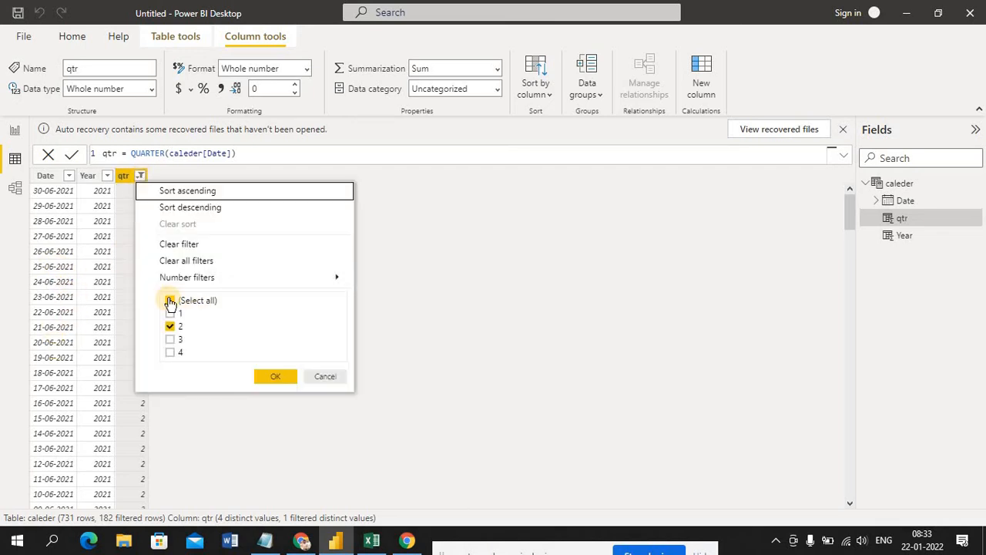
click(170, 301)
click(170, 300)
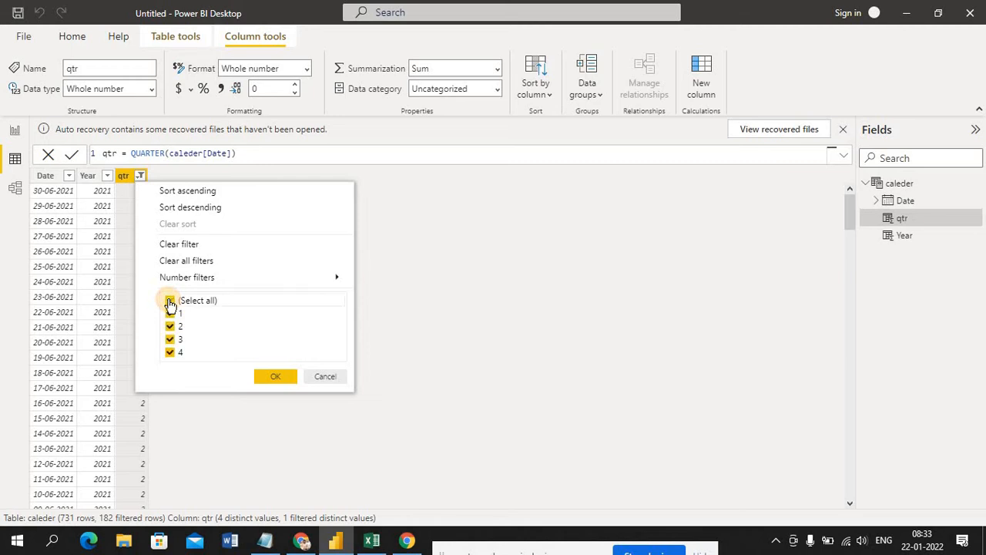
click(269, 377)
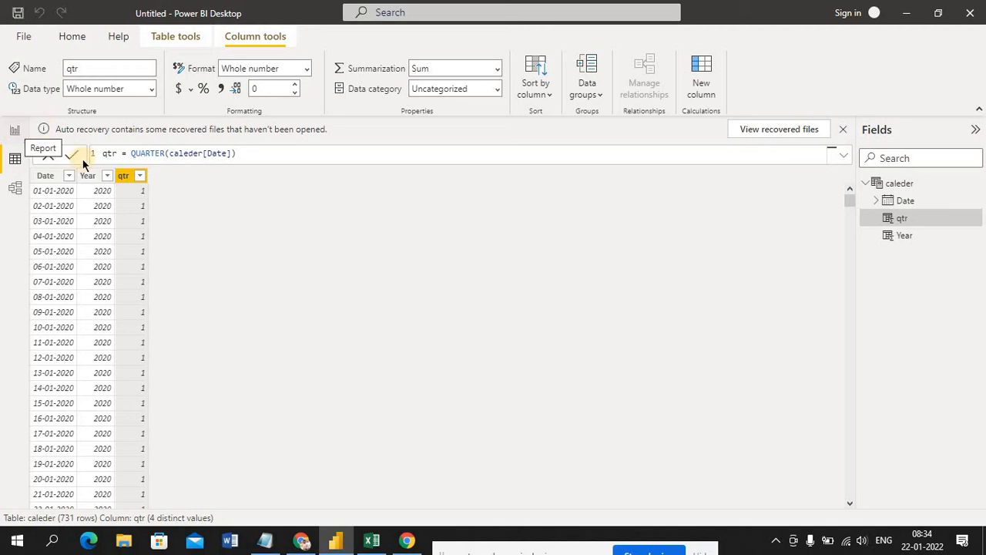
- Get data from the Excel workbook named data set in the Desktop folder
click(78, 38)
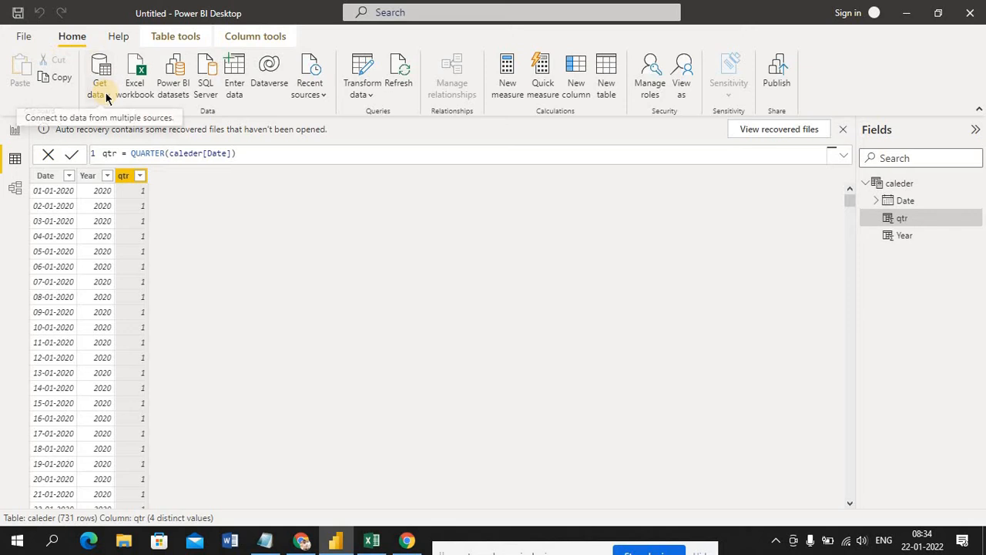
click(106, 97)
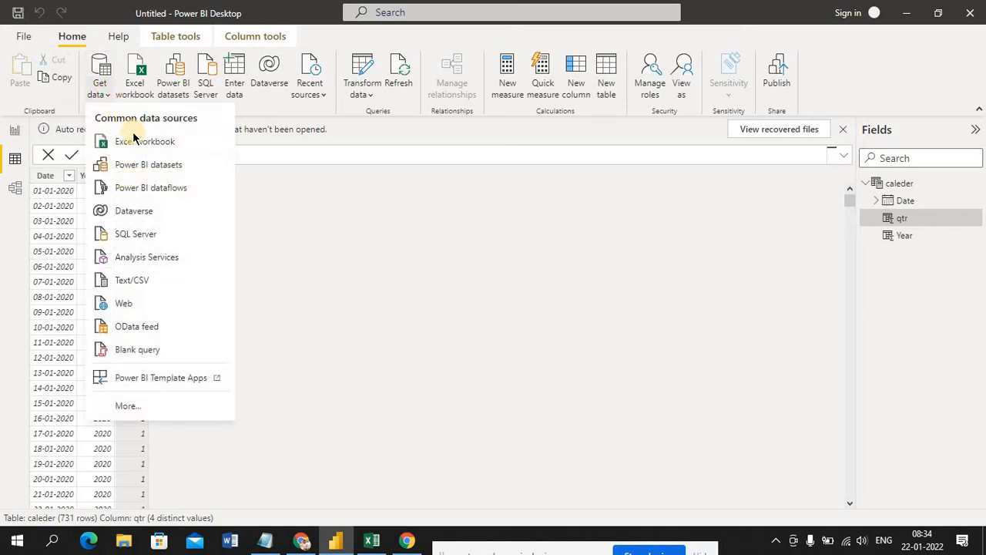
click(110, 83)
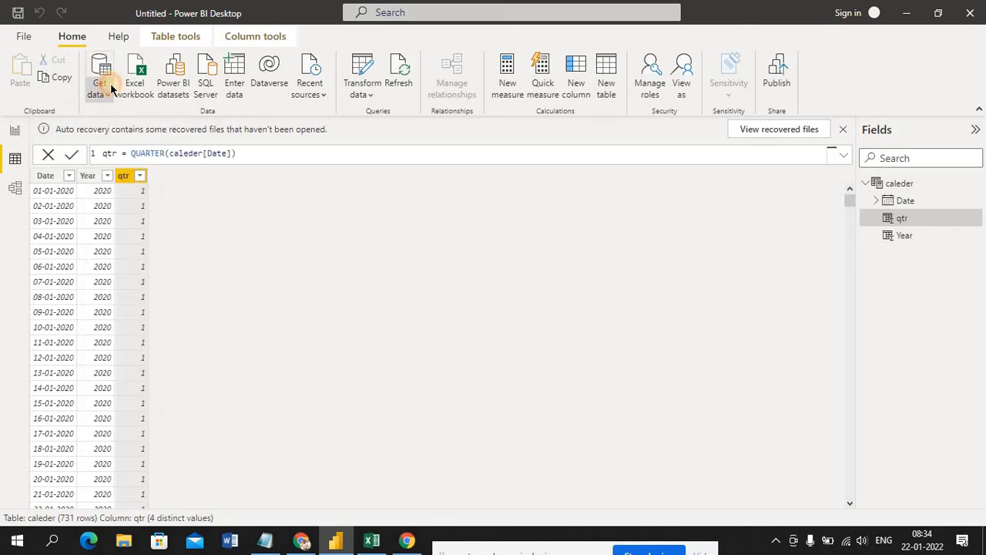
click(112, 89)
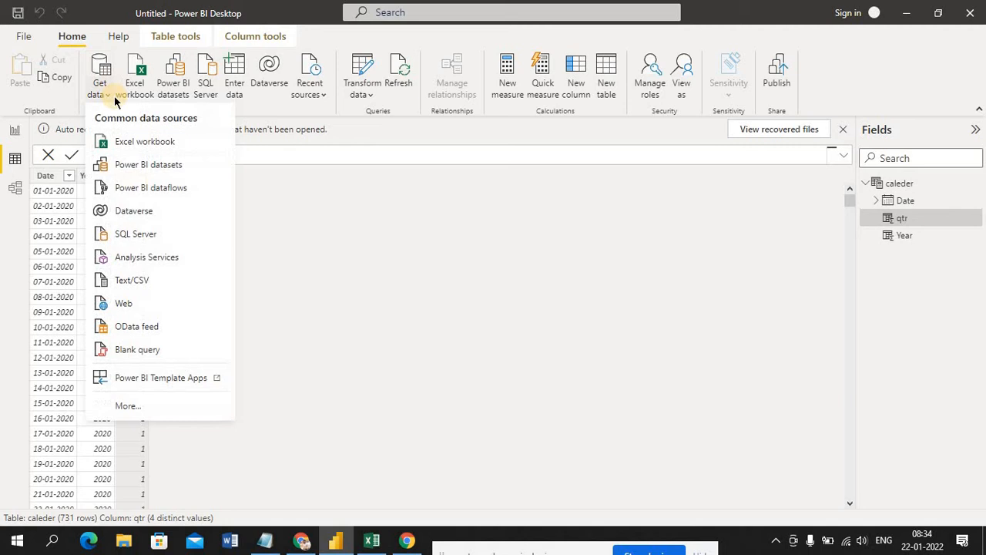
click(135, 144)
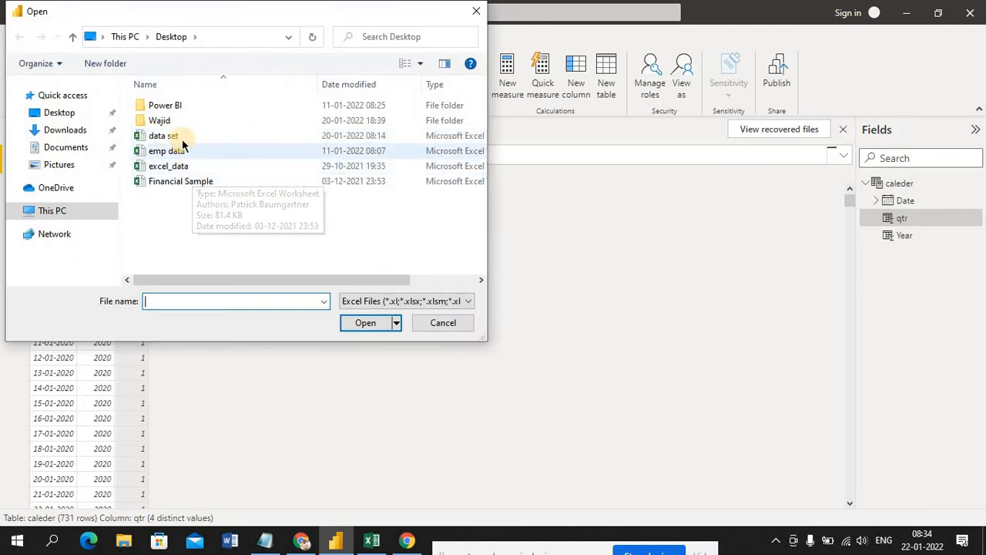
click(181, 138)
double_click(182, 138)
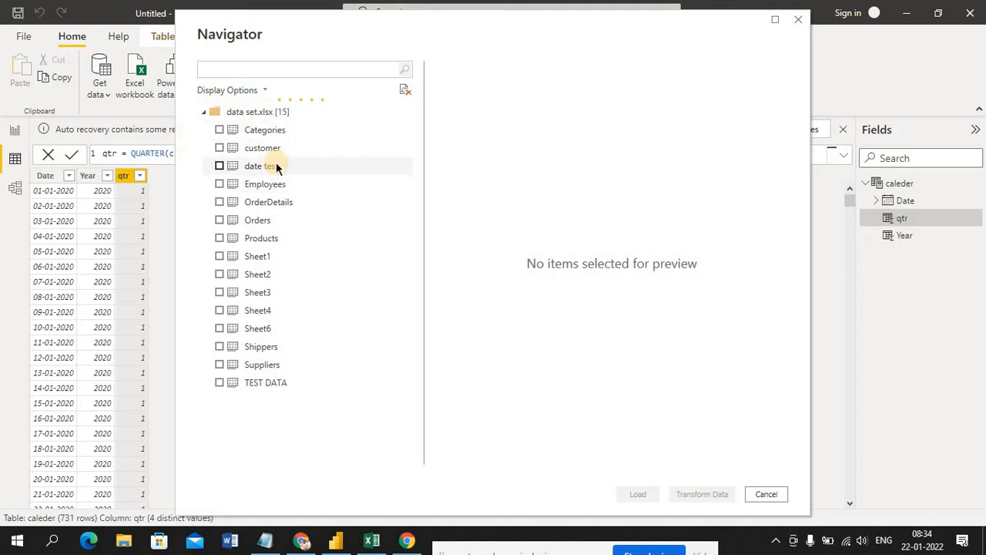
- Load the date test sheet from the workbook into the model and display its fields and rows
click(219, 165)
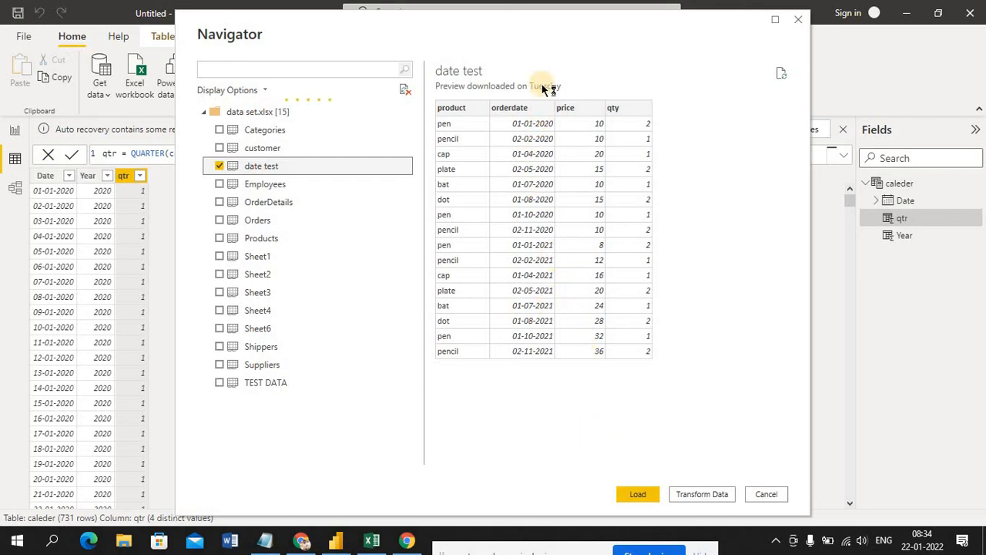
drag(531, 26, 605, 29)
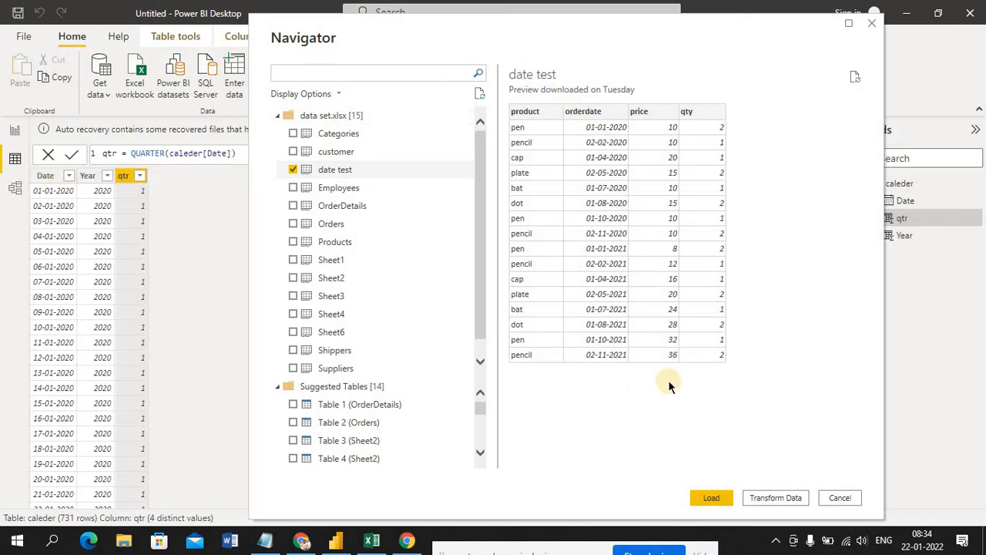
click(720, 497)
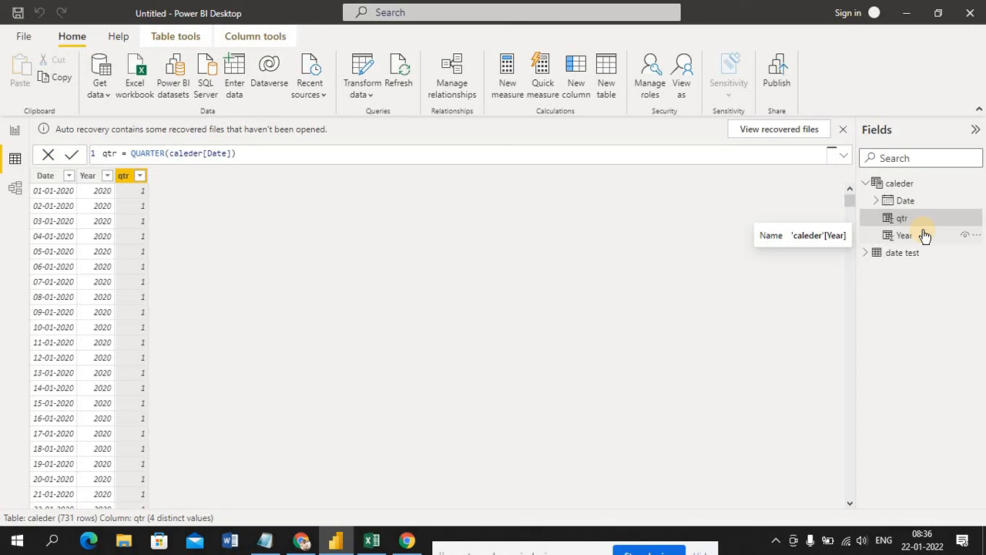
click(866, 254)
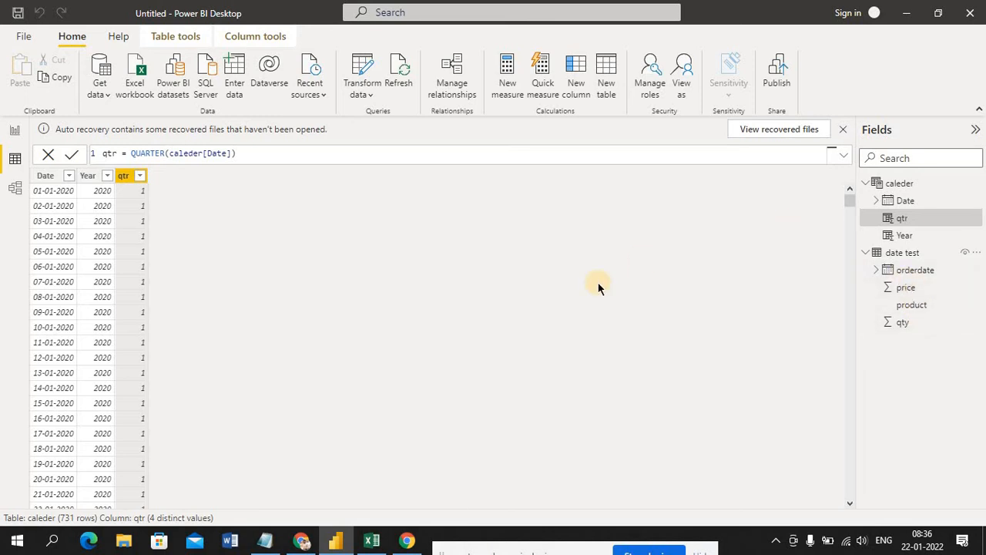
click(900, 254)
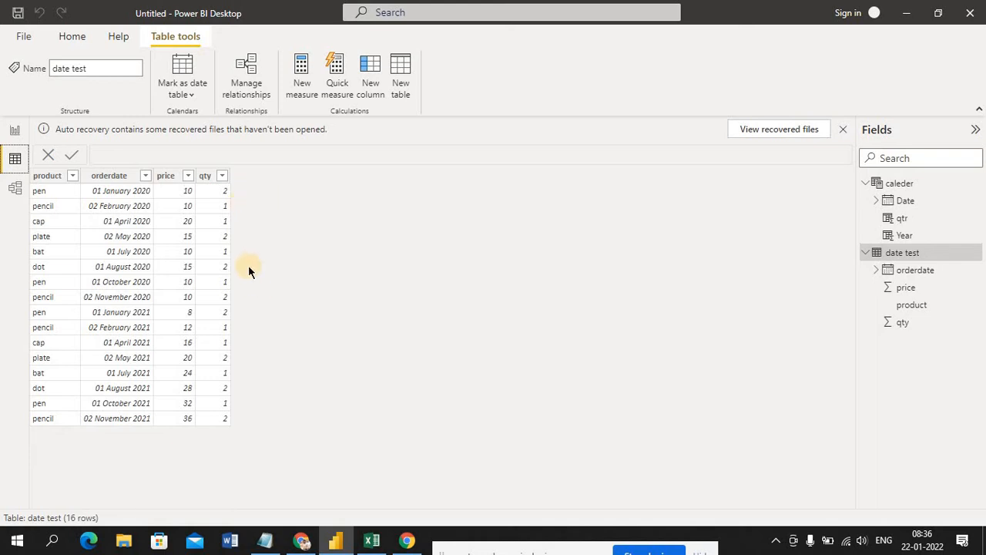
click(404, 75)
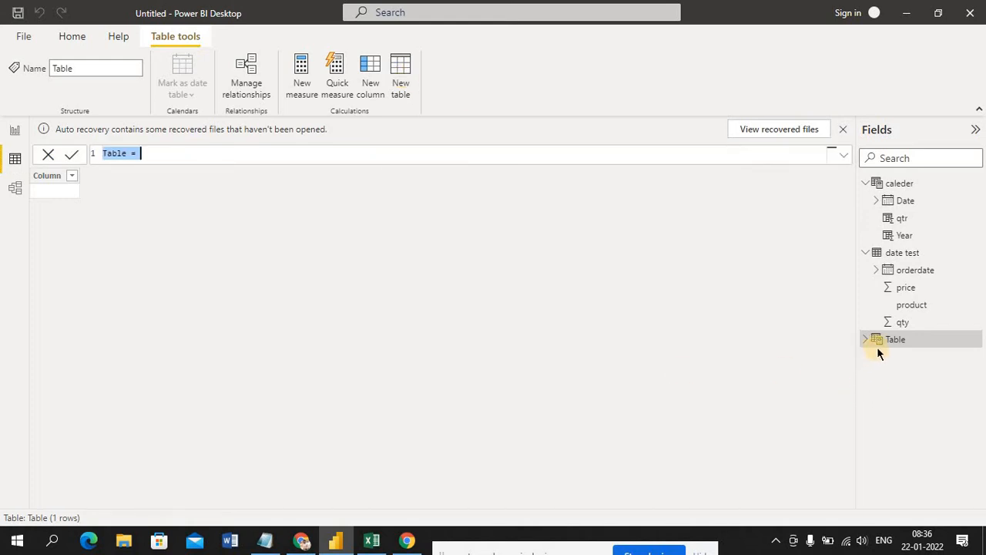
click(14, 159)
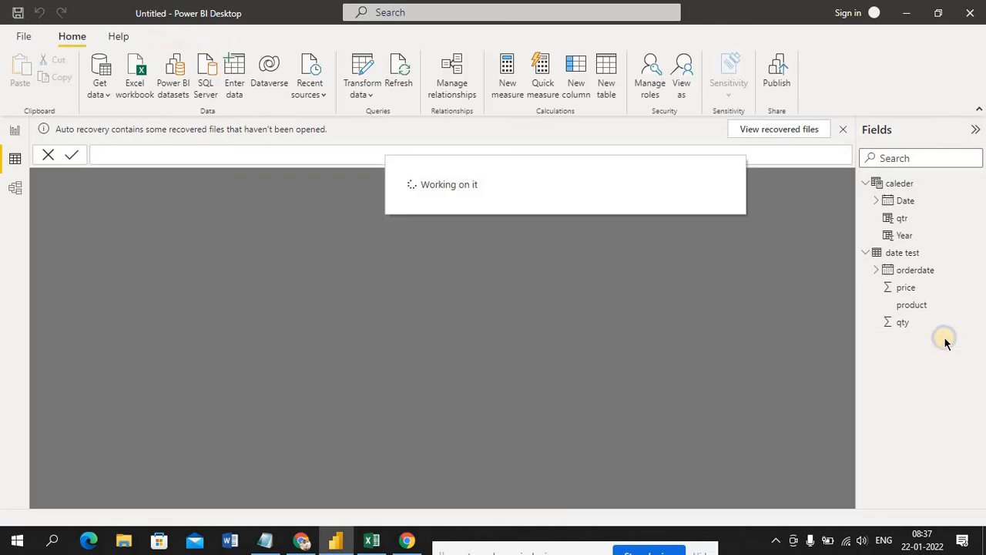
click(908, 252)
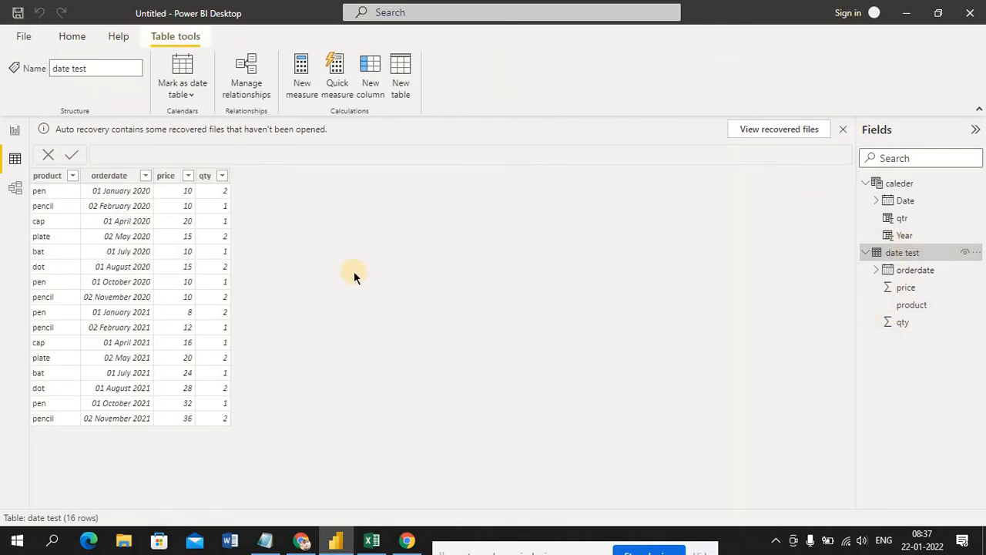
- Add a calculated column to the date test table and name it sales in its formula
click(370, 83)
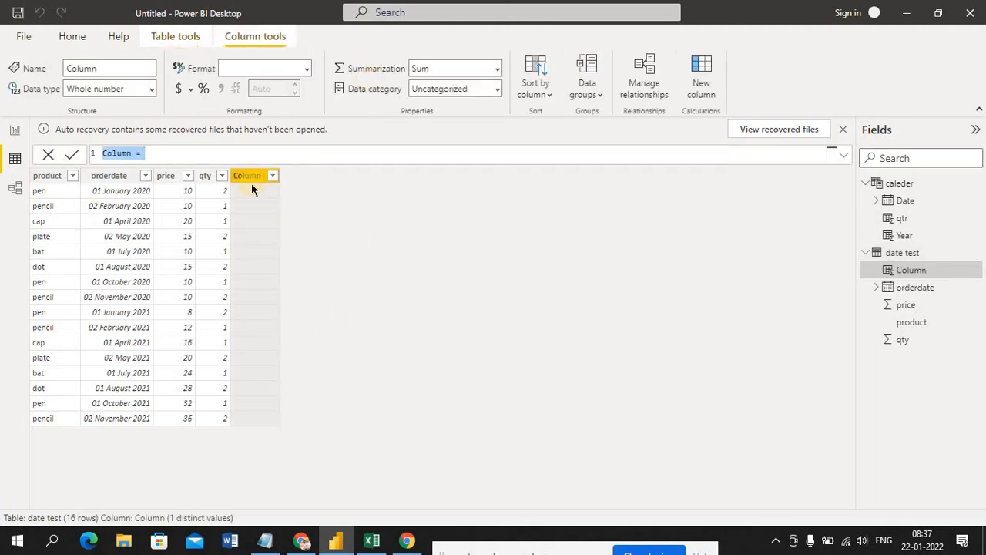
click(132, 154)
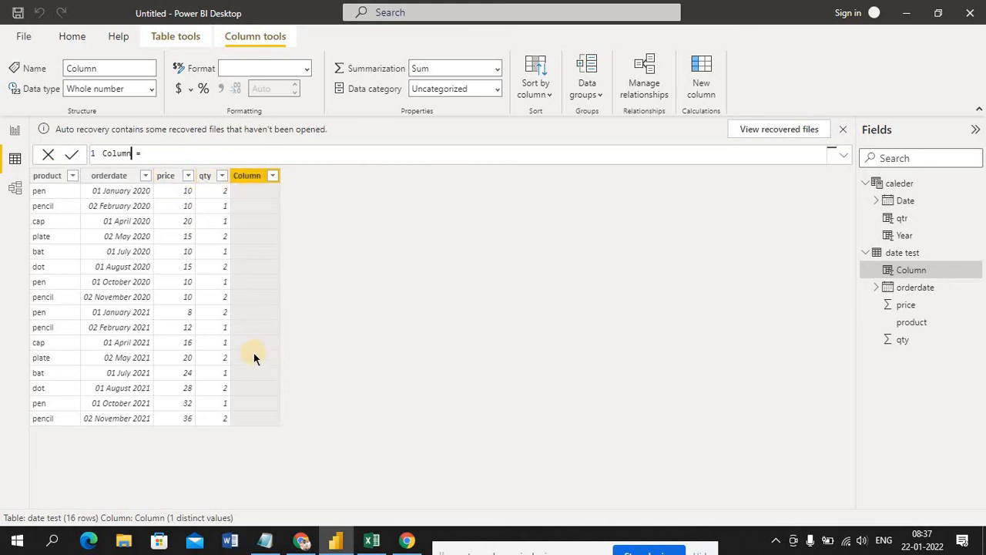
key(BackSpace)
key(BackSpace)
key(BackSpace)
key(BackSpace)
key(BackSpace)
key(BackSpace)
key(Return)
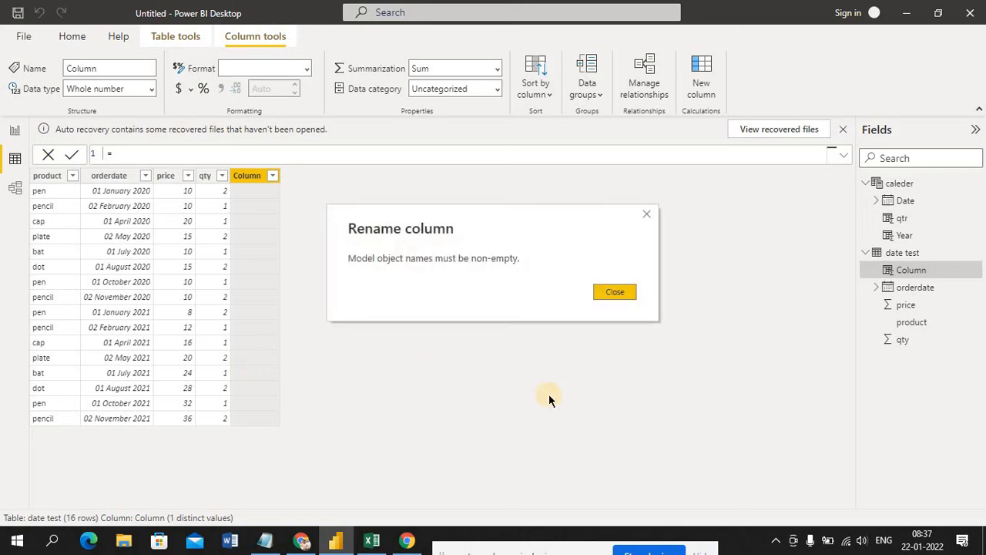
click(615, 293)
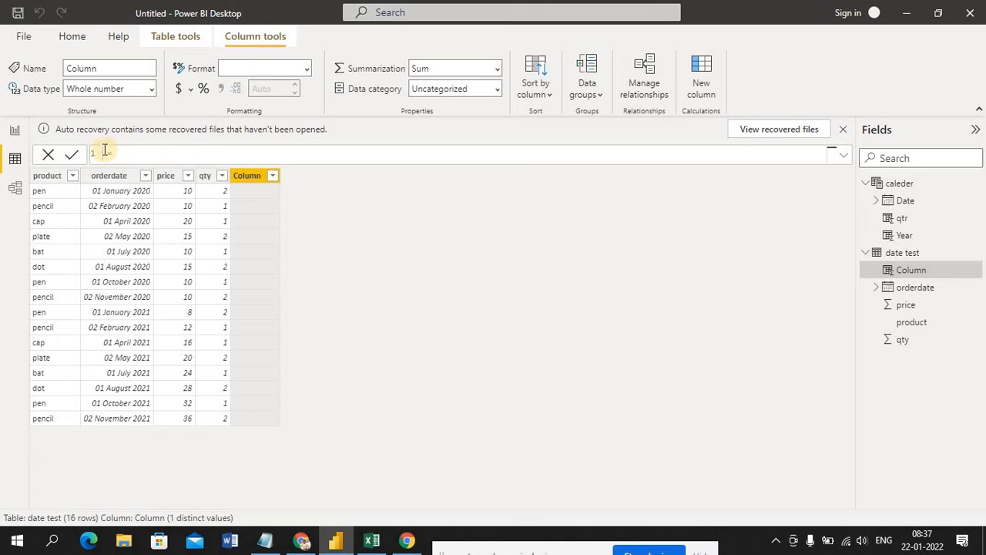
text(sales)
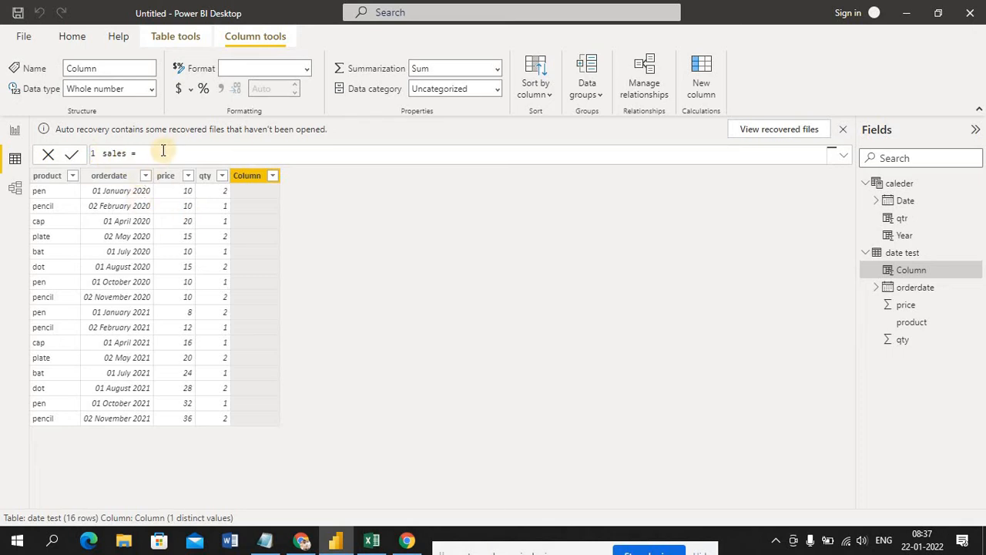
- Enter 'date test'[price ] as the sales column's formula and commit it
click(163, 149)
text(pri)
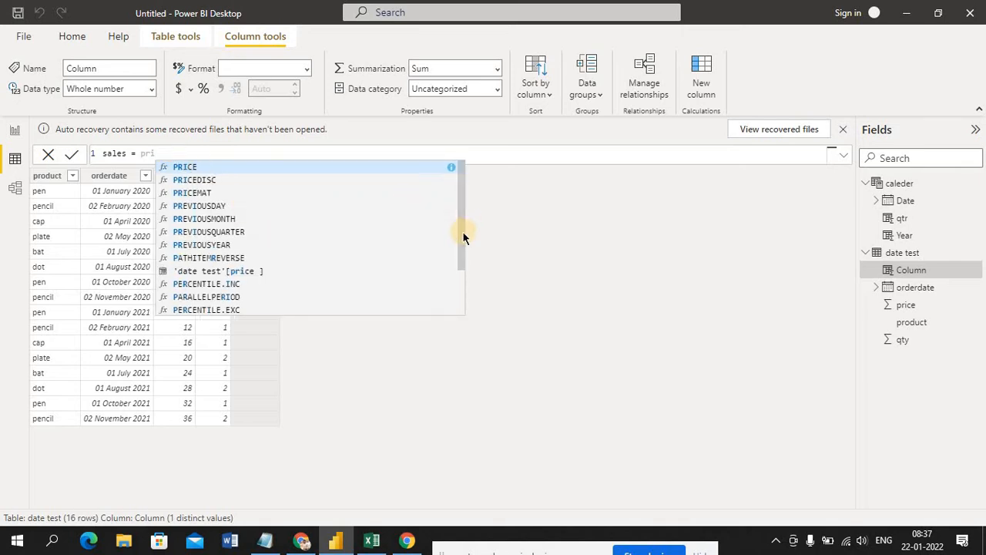
drag(463, 232, 459, 277)
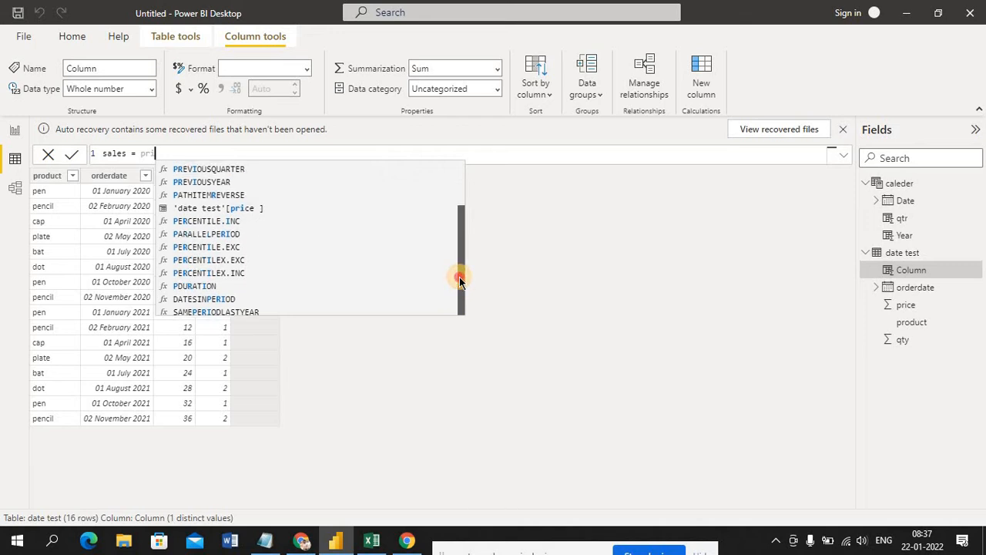
click(217, 210)
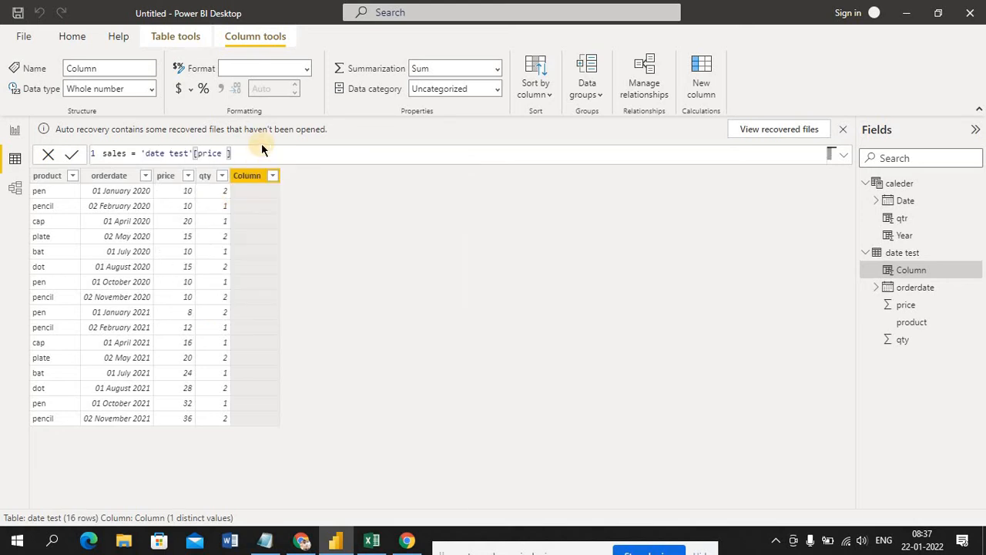
key(Return)
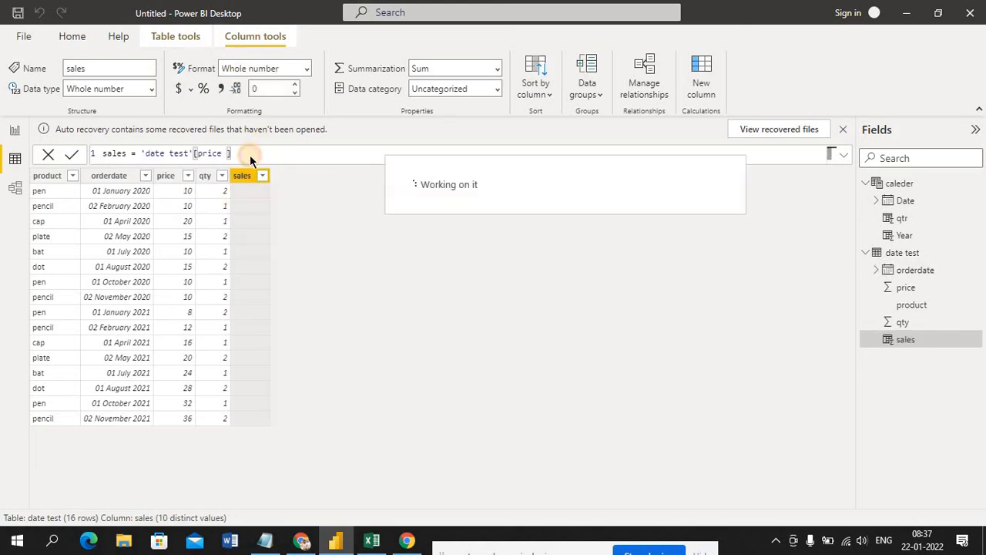
- Extend the sales column's formula to multiply the price by 'date test'[qty] and commit it
click(250, 154)
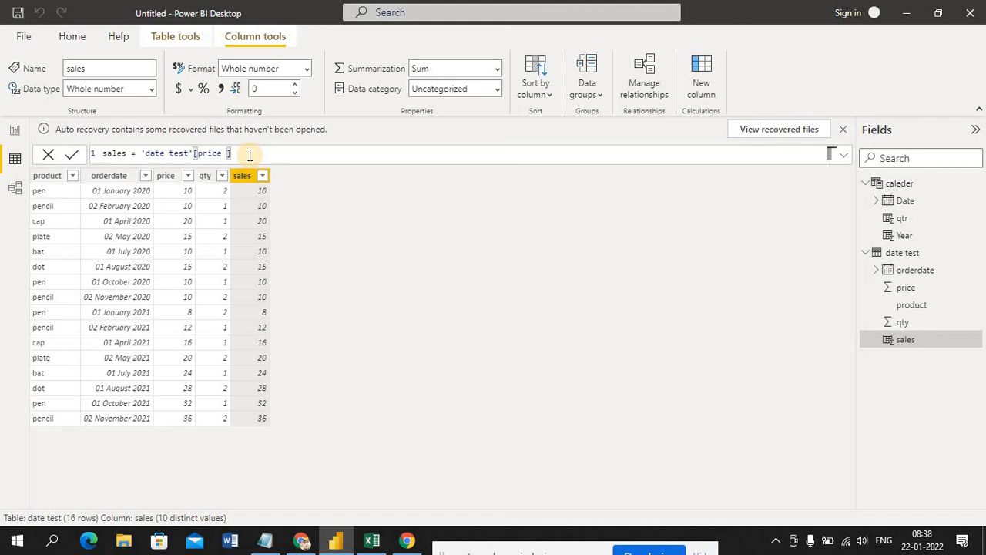
text(*qty)
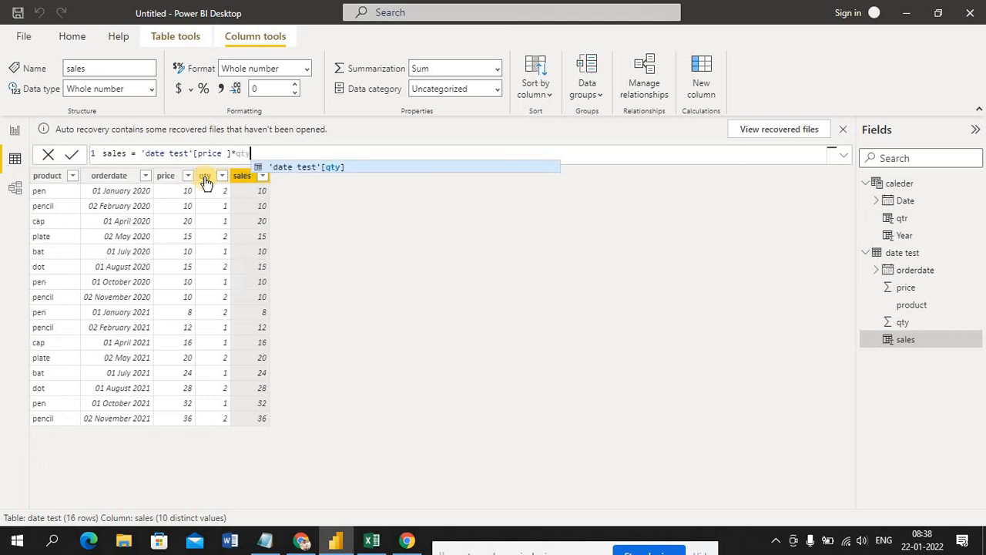
click(335, 167)
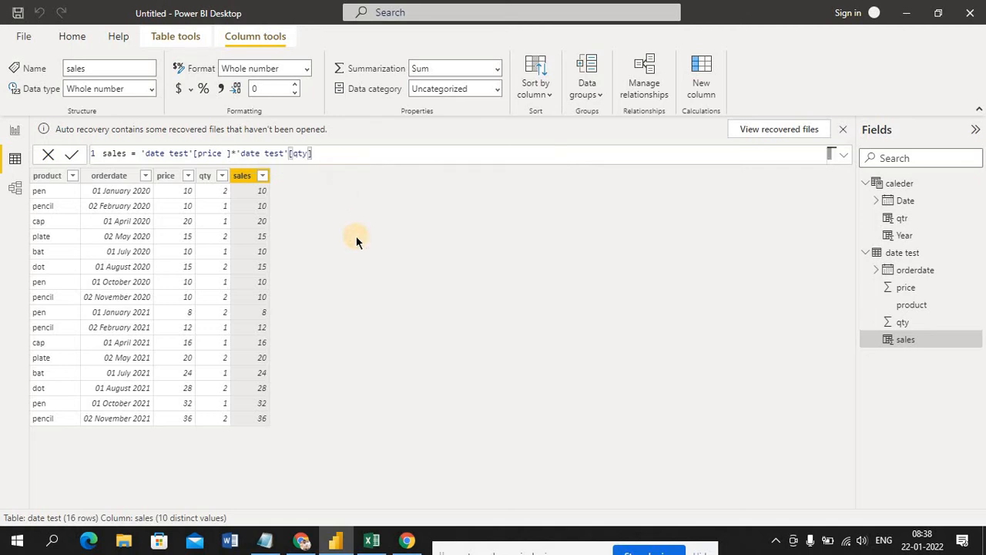
key(Return)
- Compare the calendar table's Date column with orderdate and set the orderdate format to 14-03-2001 (dd/mm/yyyy)
click(906, 189)
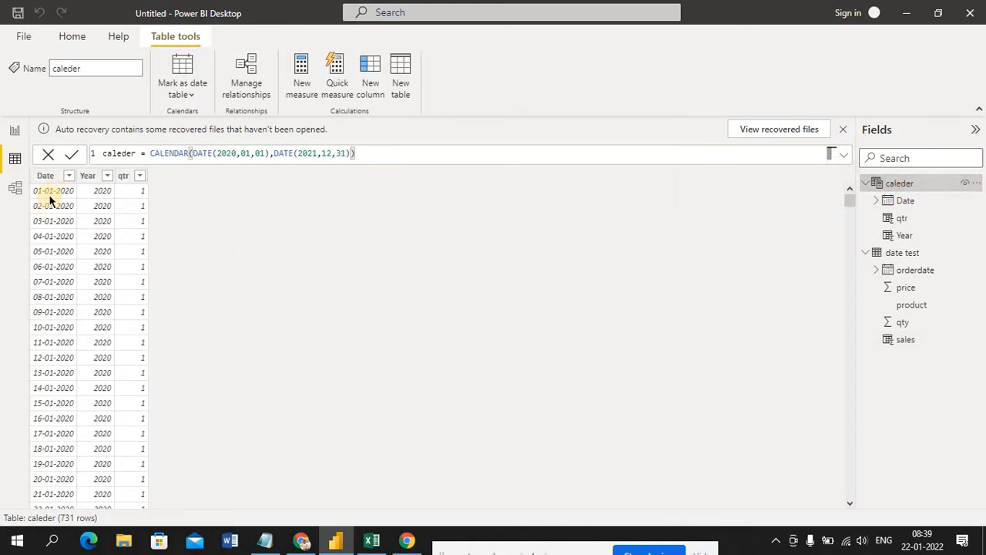
click(910, 252)
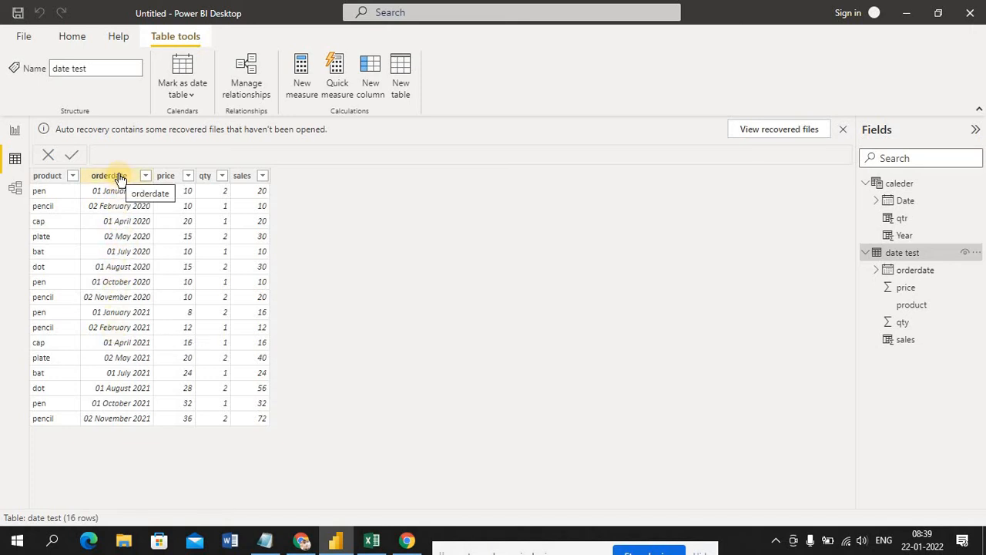
click(919, 202)
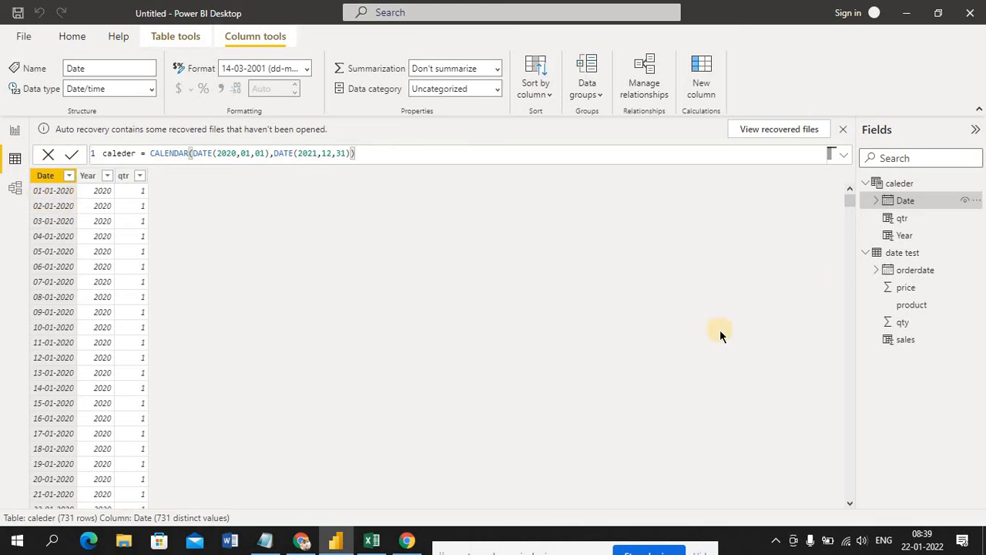
click(911, 274)
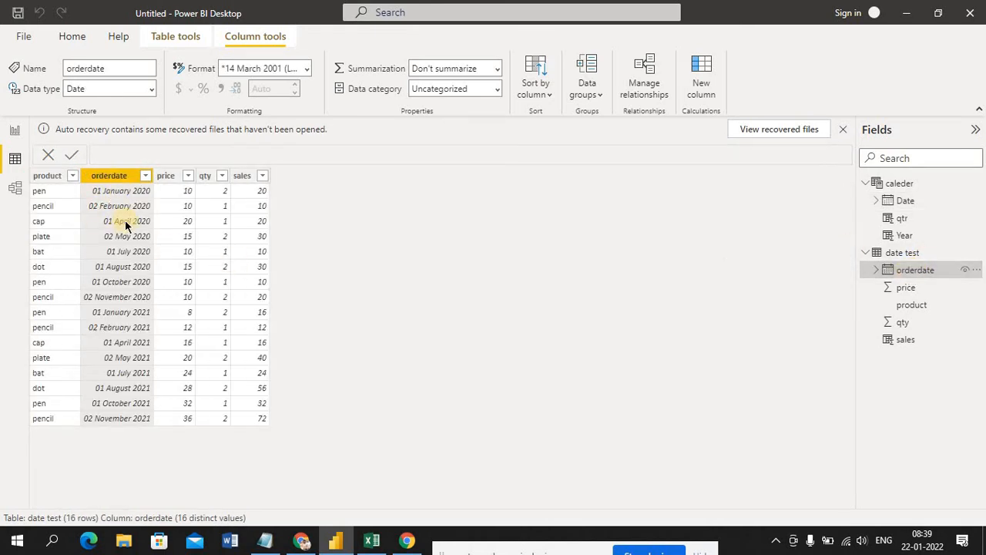
click(307, 71)
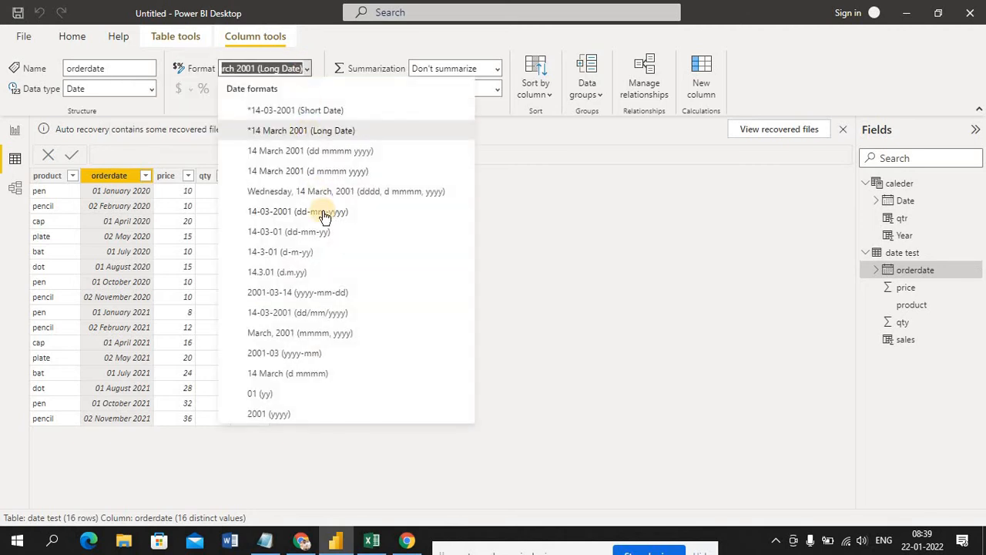
click(319, 313)
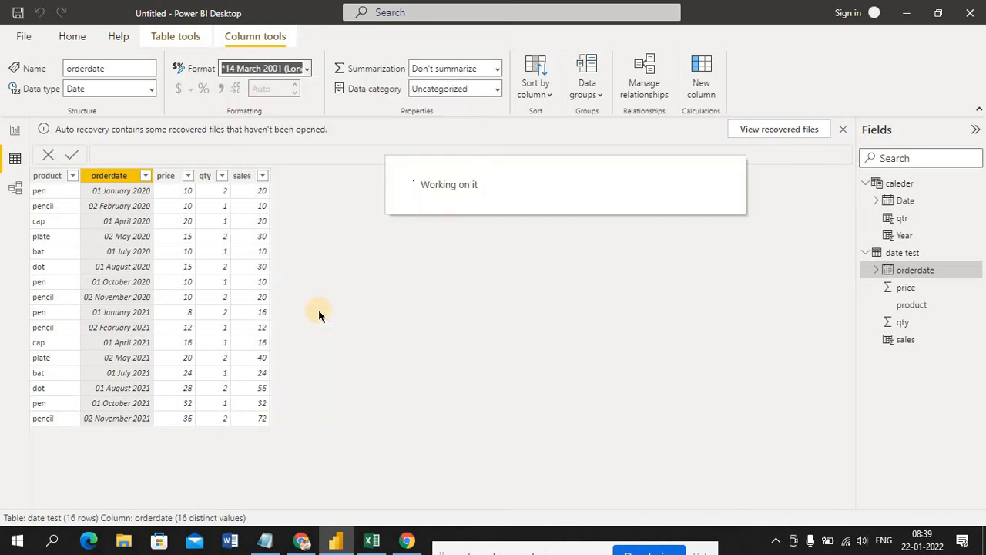
click(378, 360)
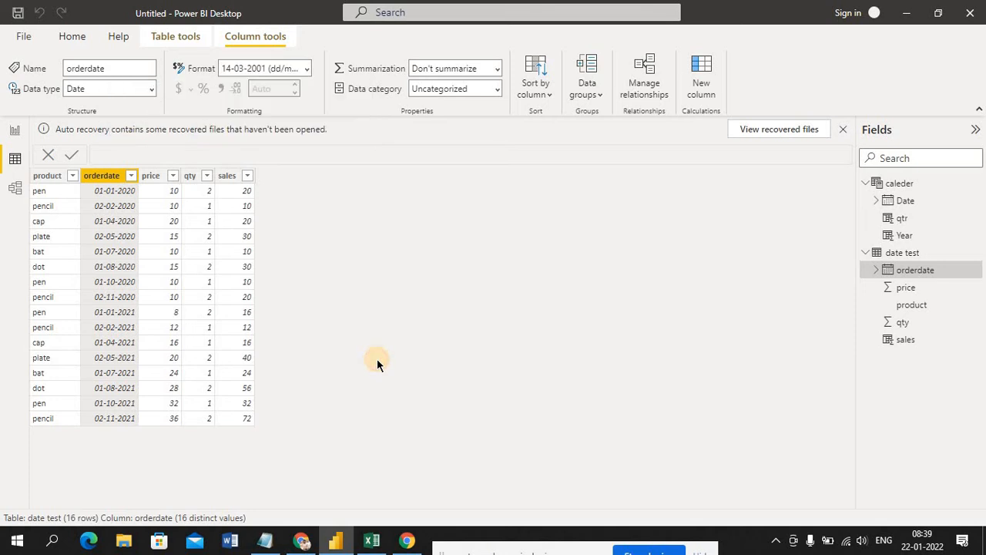
- Look over the caleder and date test tables in the model view and switch to the report page
click(14, 189)
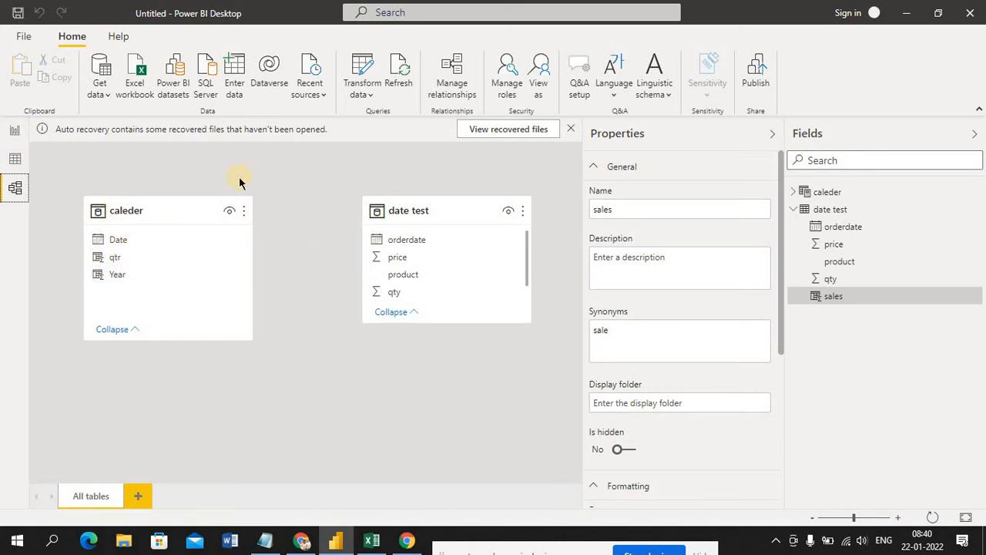
click(17, 131)
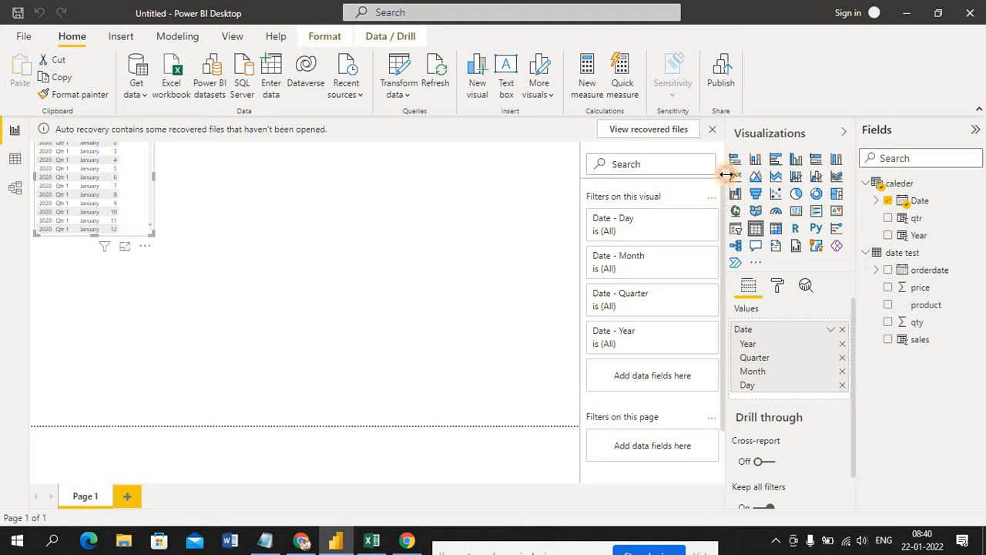
click(552, 217)
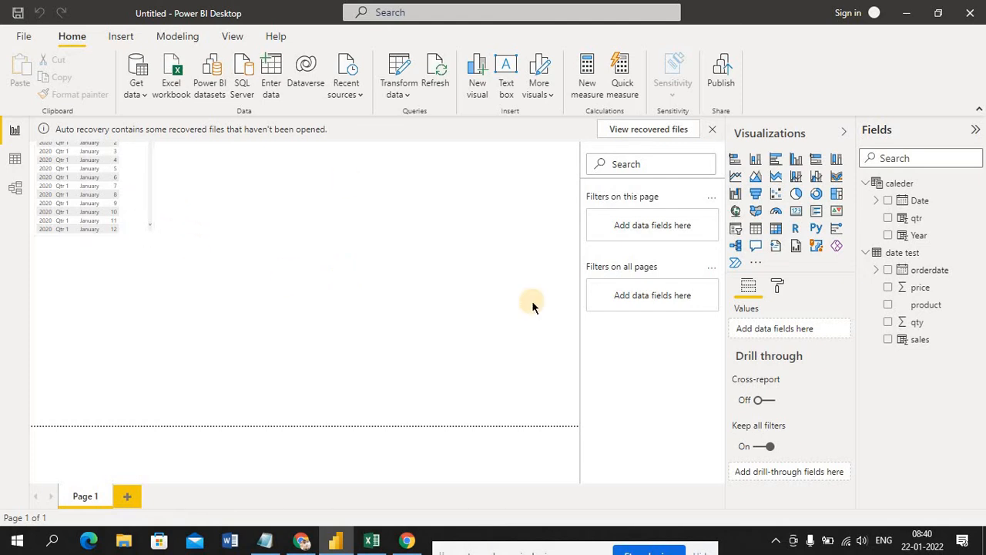
drag(453, 386, 484, 374)
double_click(533, 272)
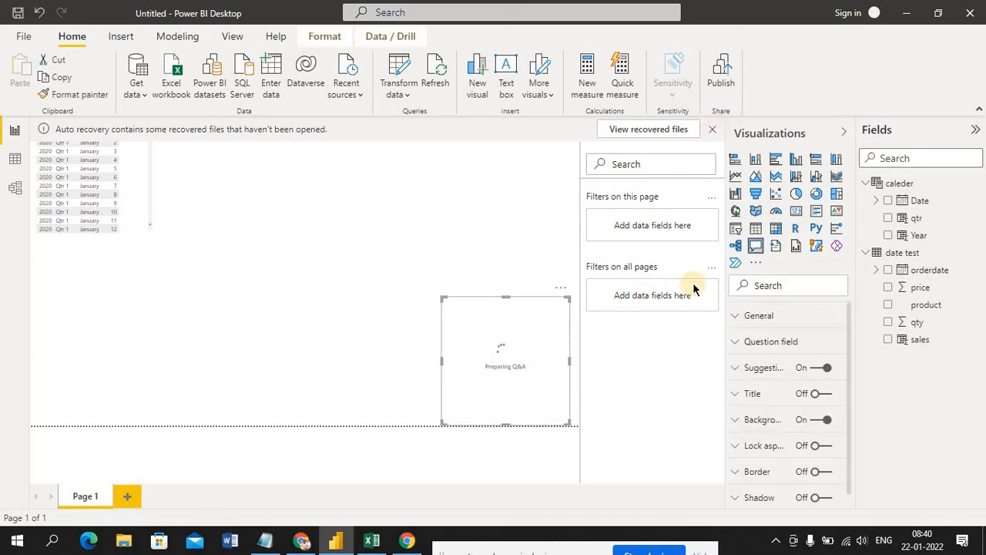
click(299, 542)
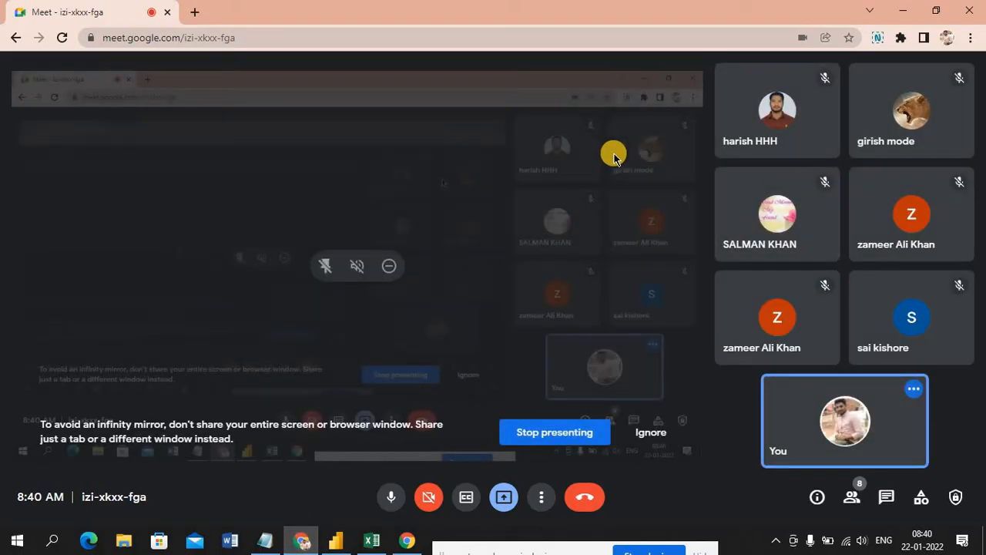
click(337, 549)
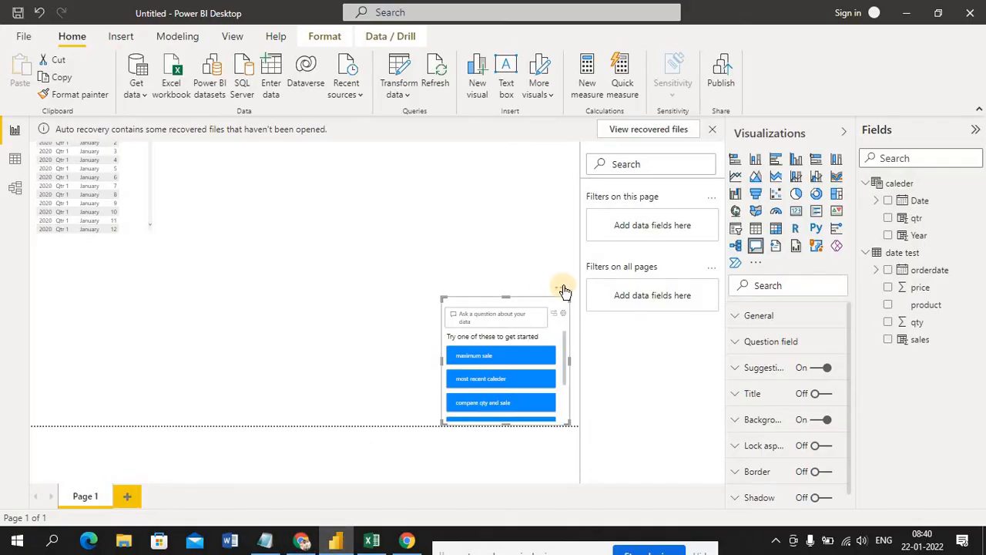
click(561, 289)
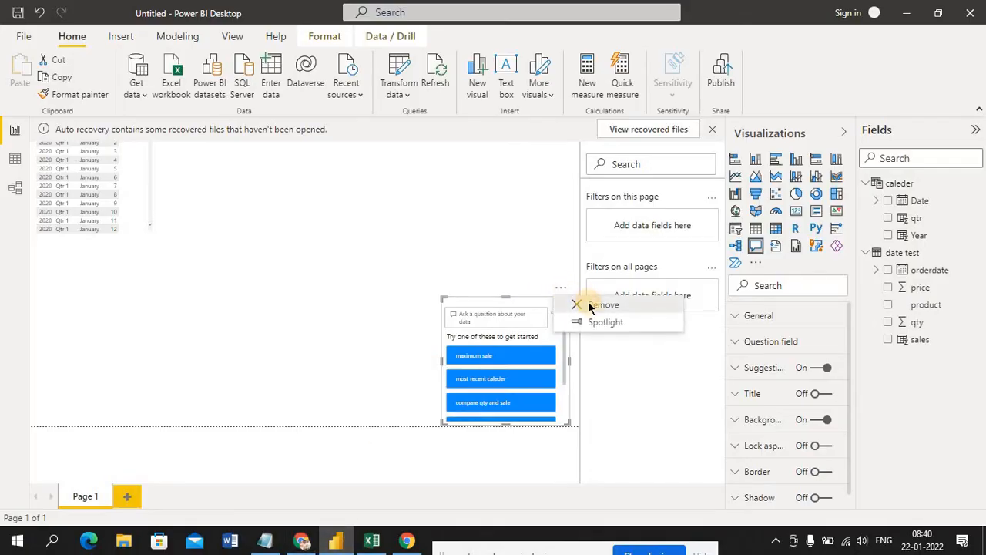
click(597, 305)
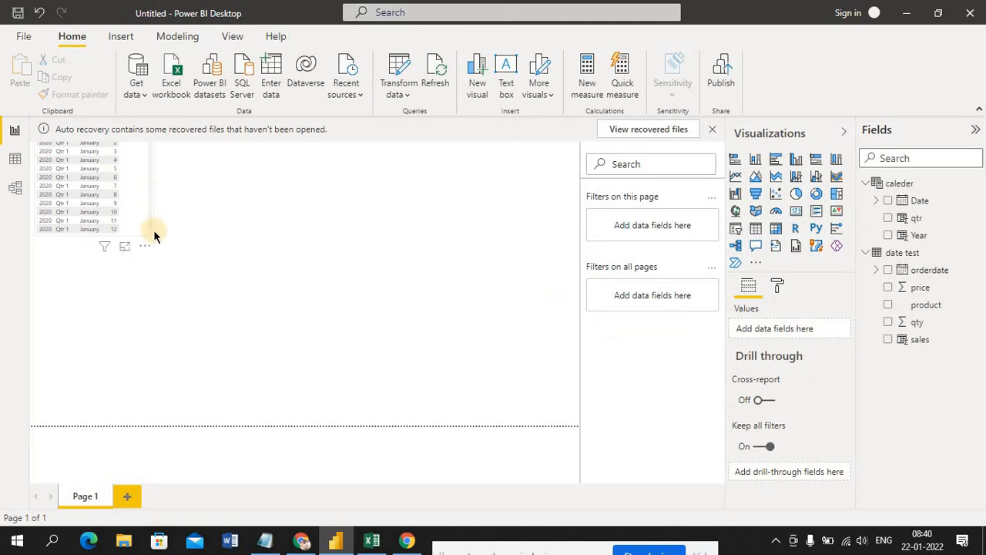
- Remove the existing calendar date table visual from the report page
click(149, 247)
drag(149, 246, 136, 216)
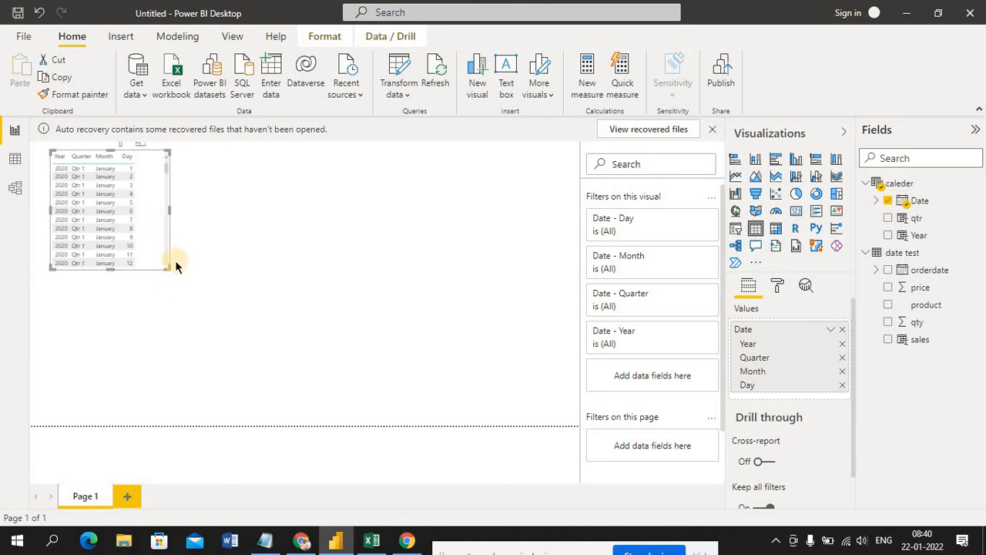
click(205, 250)
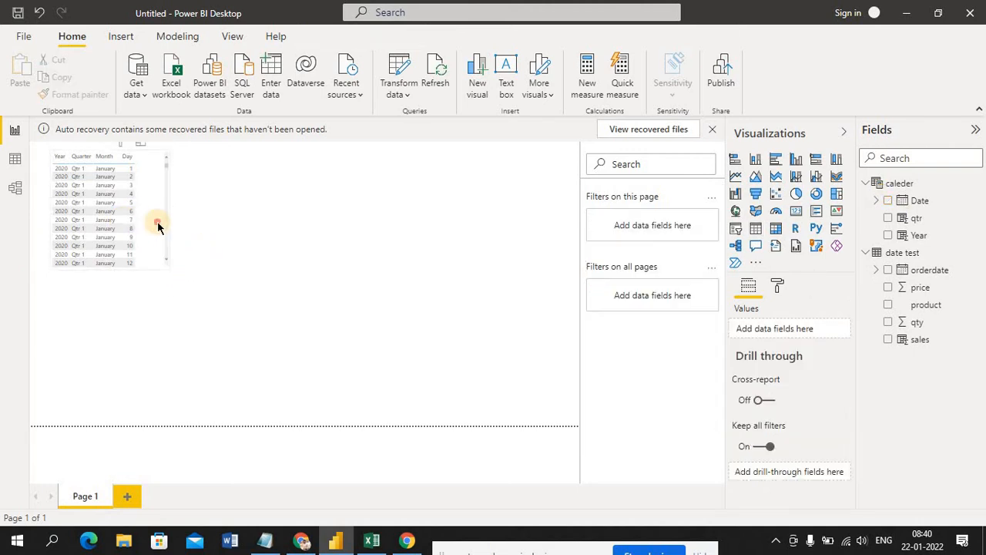
click(170, 269)
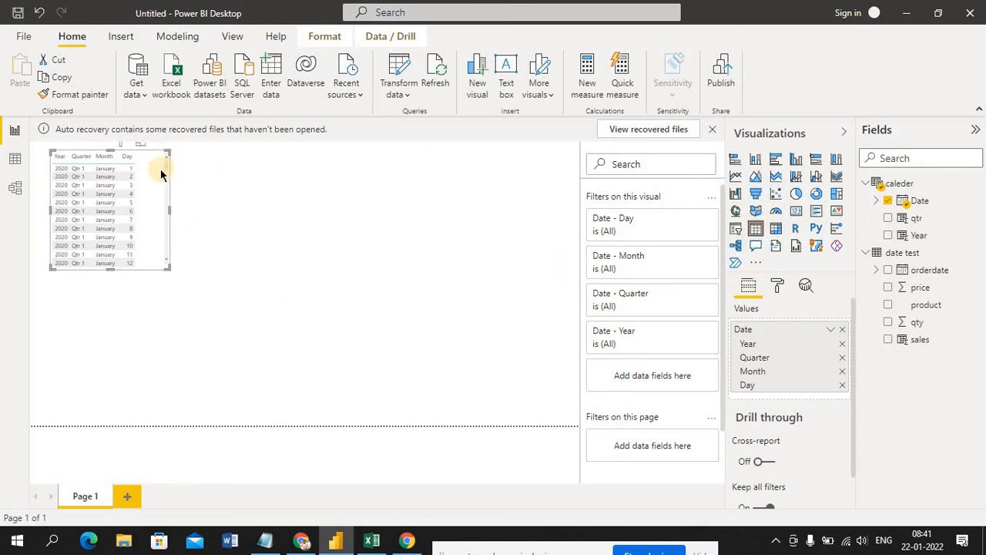
drag(160, 174, 154, 212)
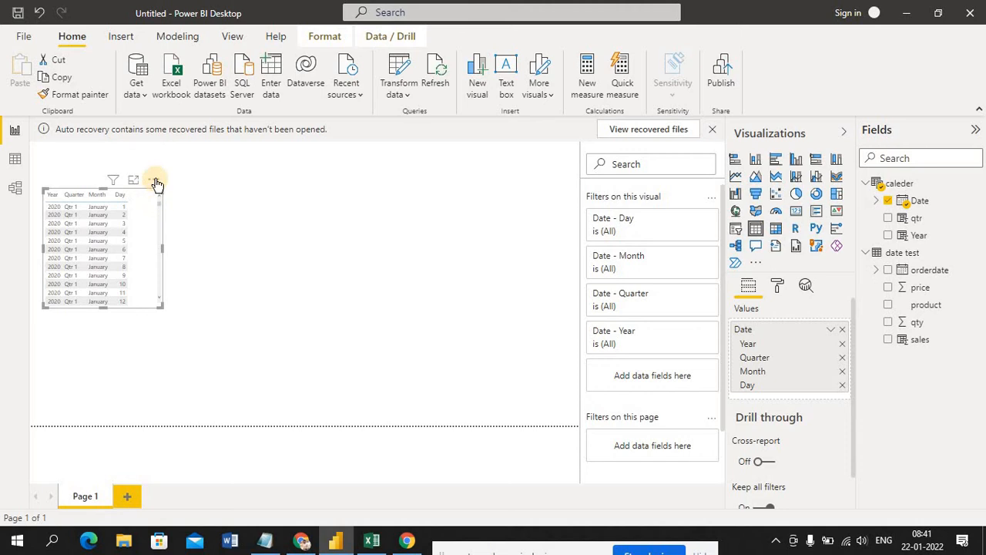
click(154, 180)
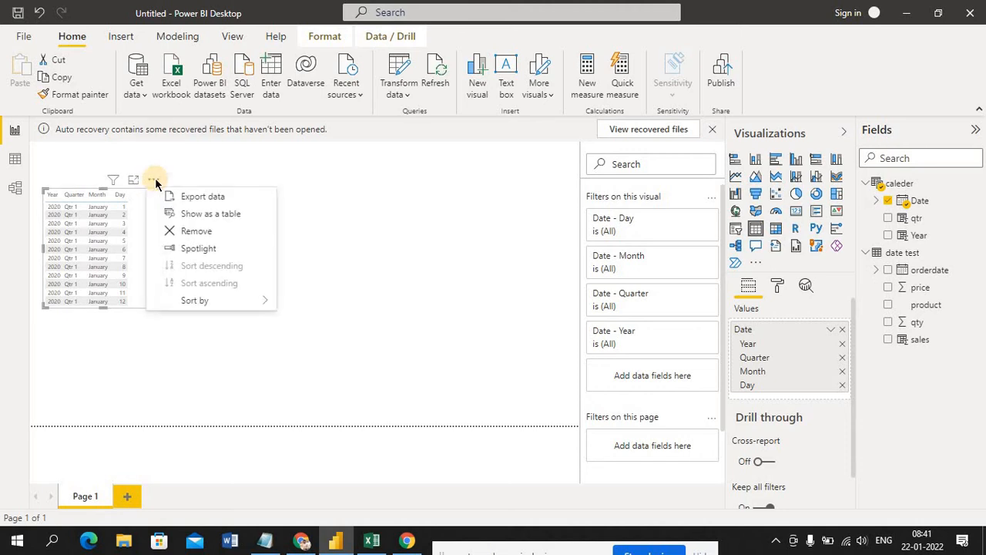
click(197, 231)
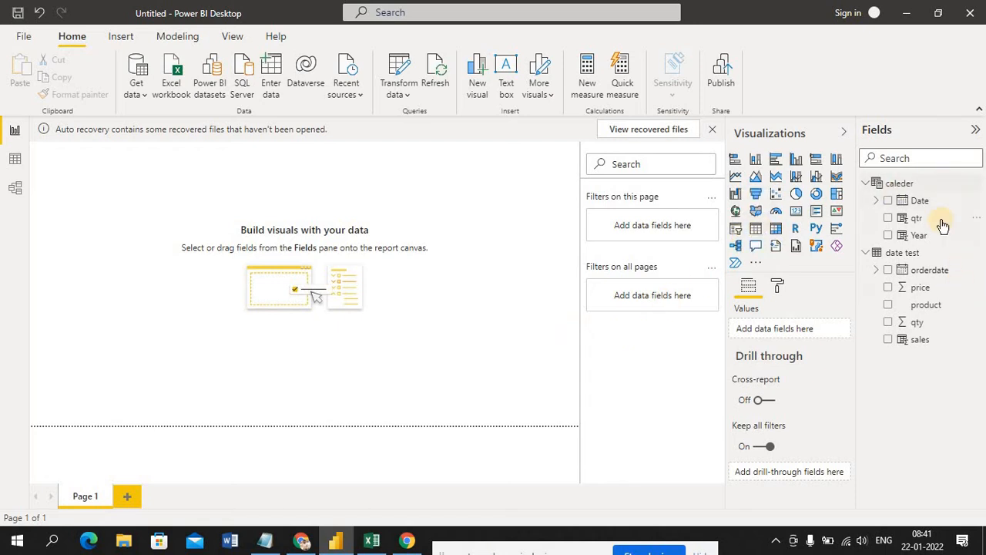
- Add a table visual with the caleder table's Date, qtr and Year fields and widen it to fit all columns
click(756, 234)
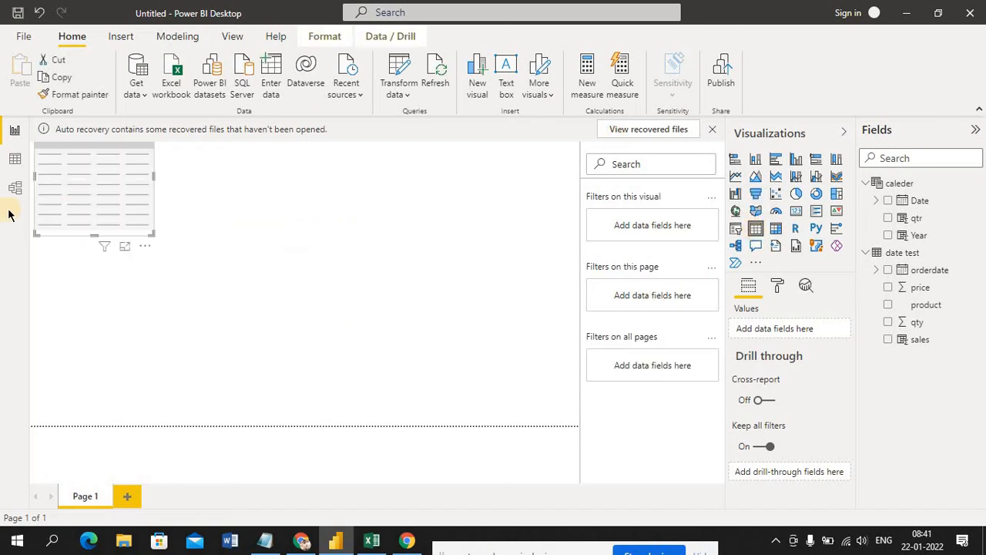
drag(78, 197, 89, 250)
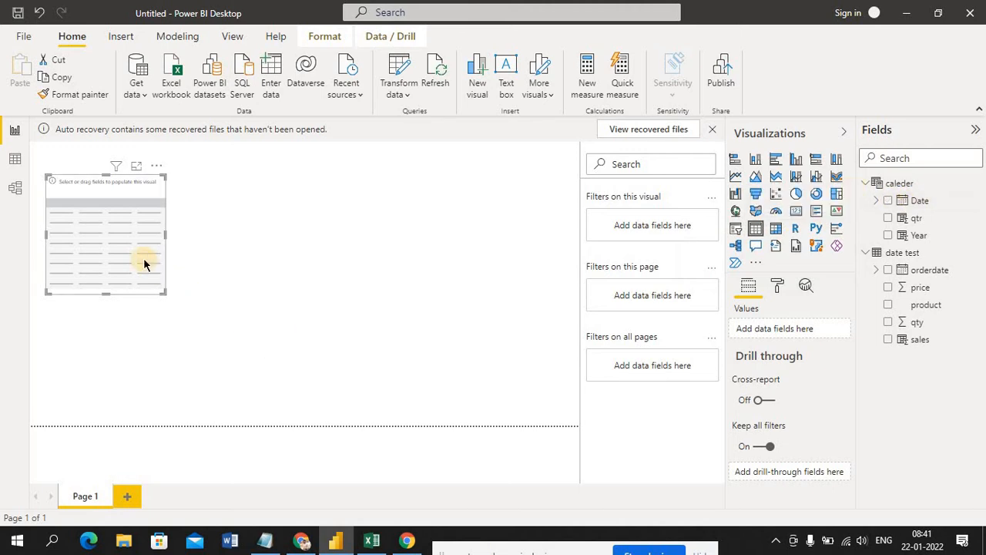
click(888, 203)
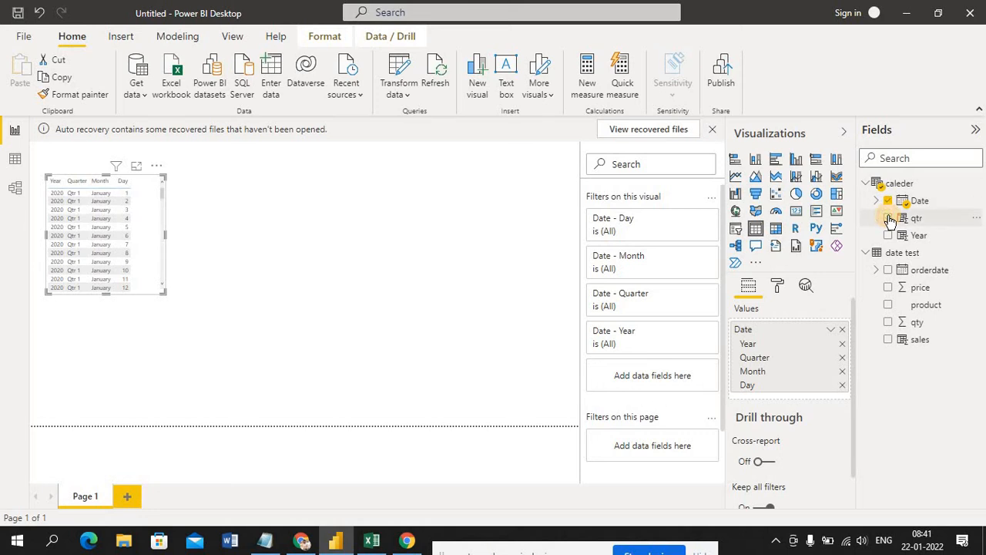
click(888, 219)
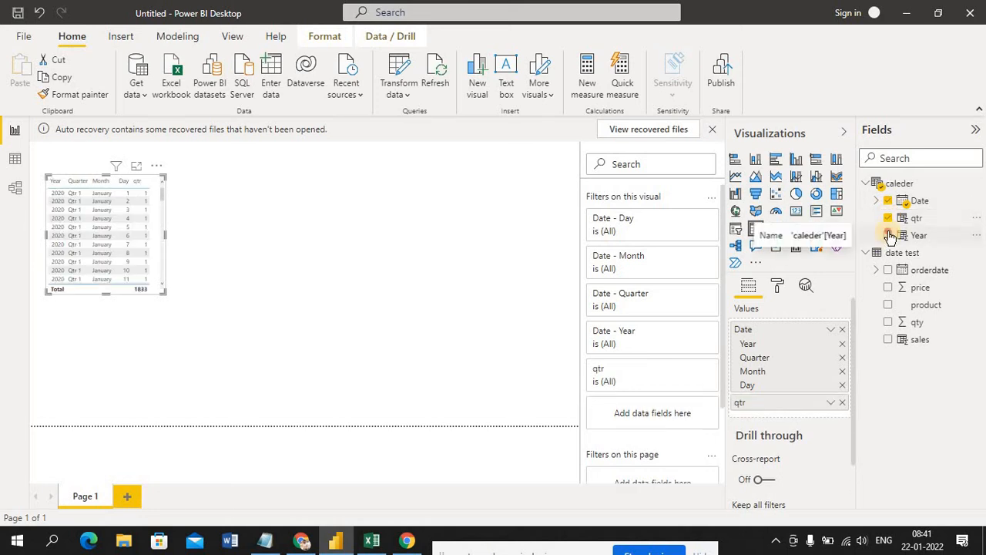
click(888, 236)
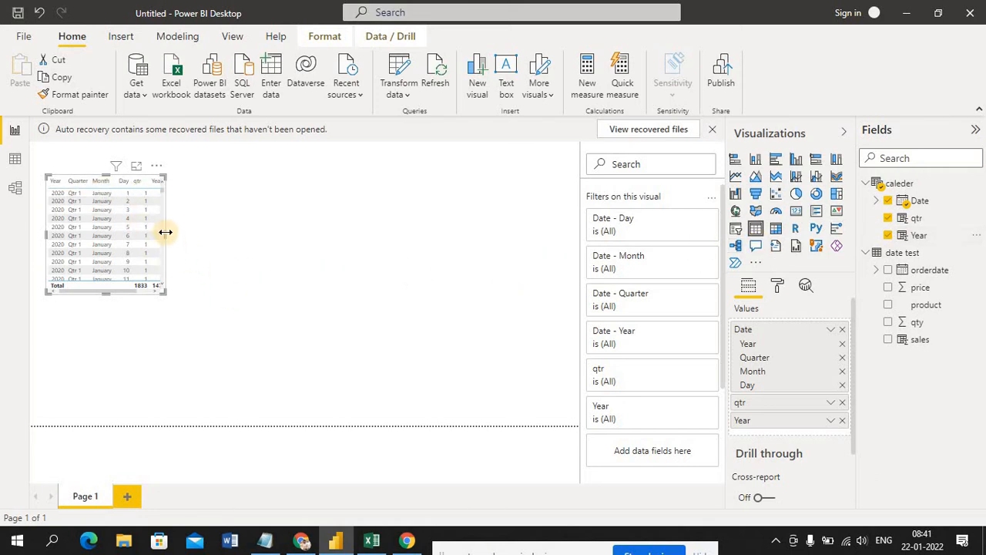
drag(165, 232, 235, 223)
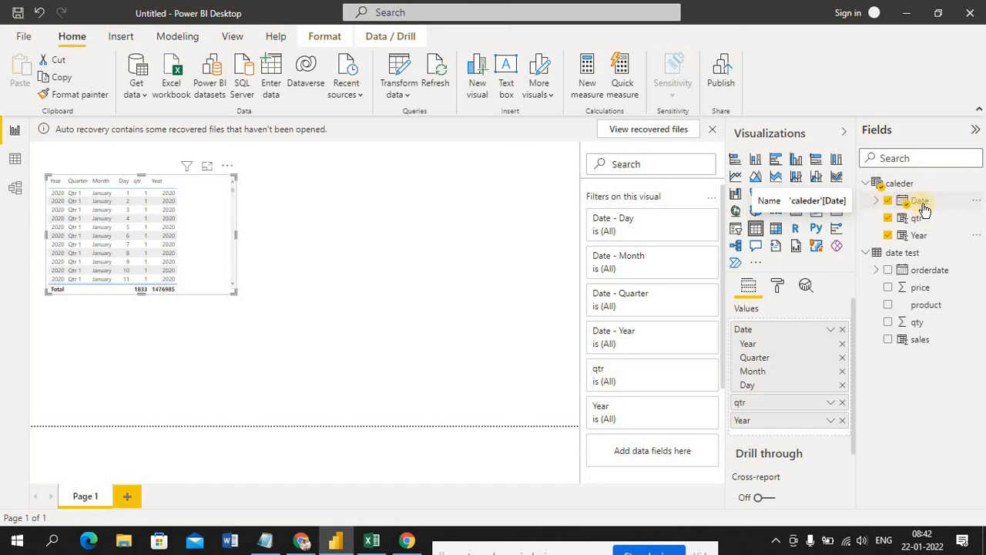
- Examine the levels of the caleder table's Date hierarchy and check the Date field again in the data view
click(878, 202)
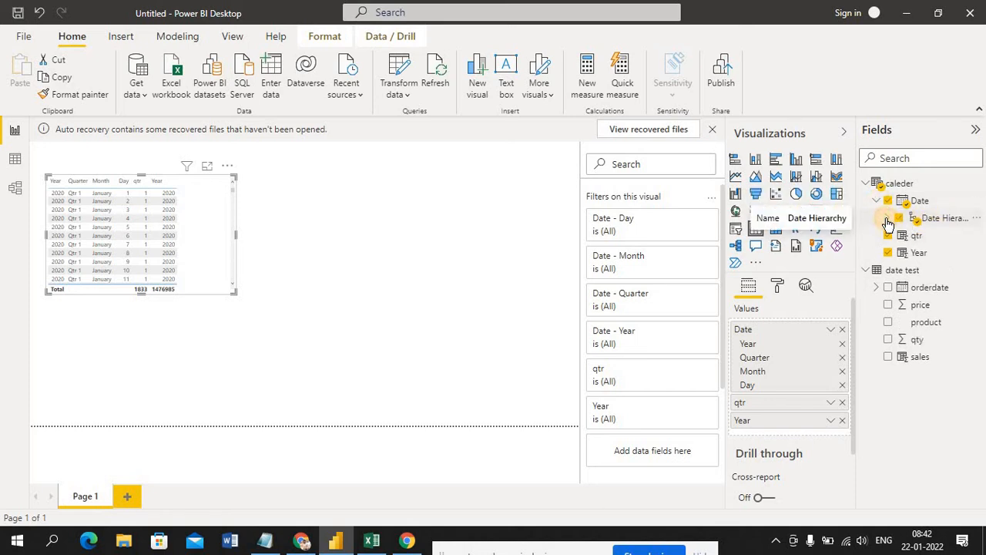
click(888, 219)
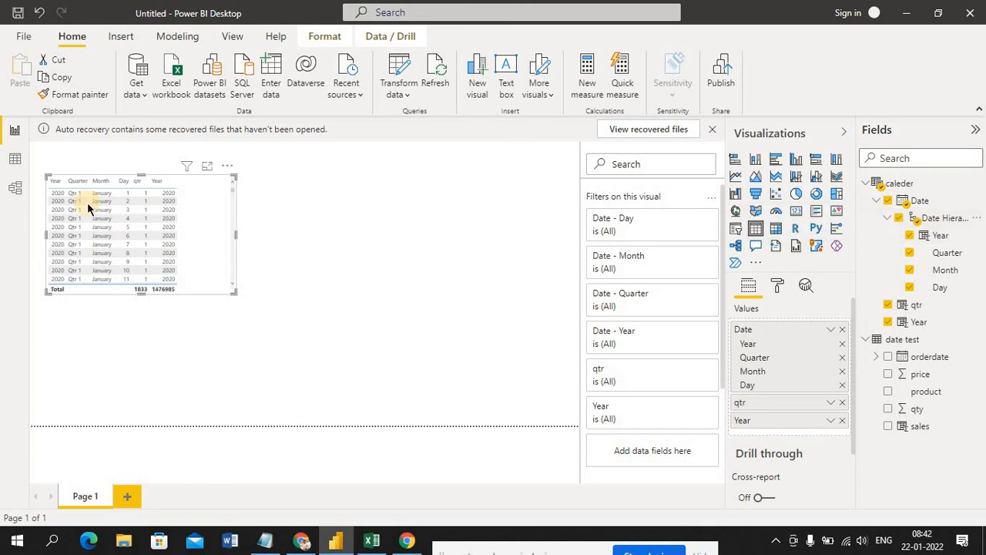
click(14, 159)
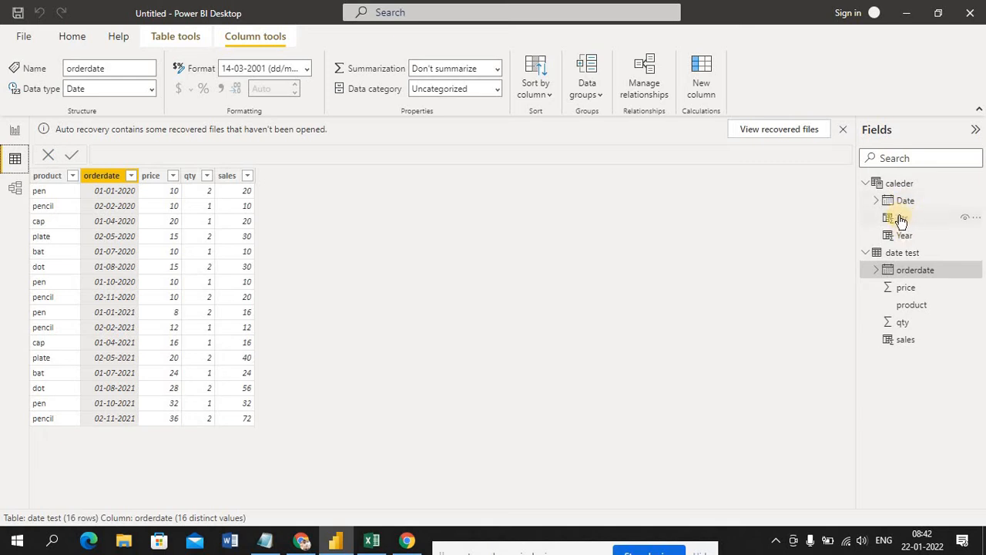
click(877, 200)
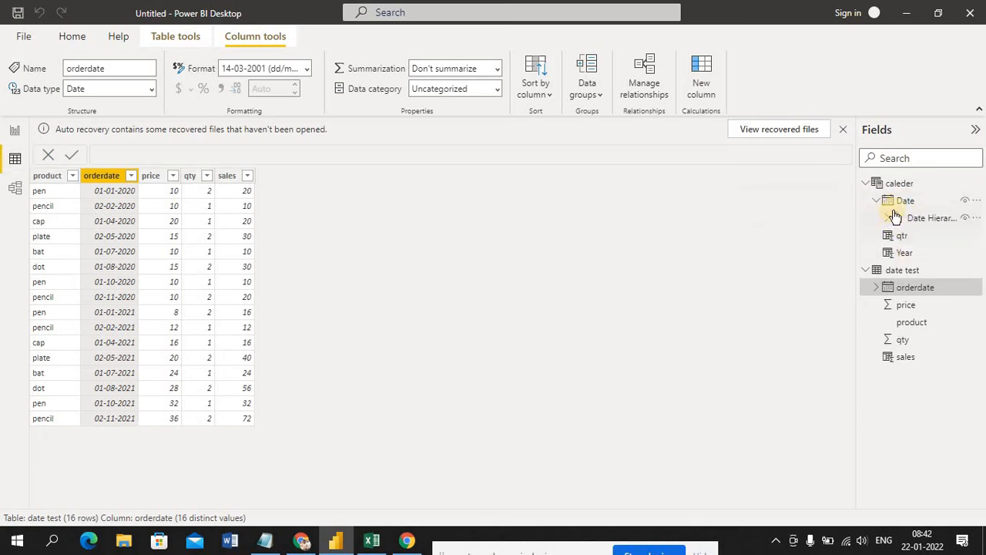
click(878, 201)
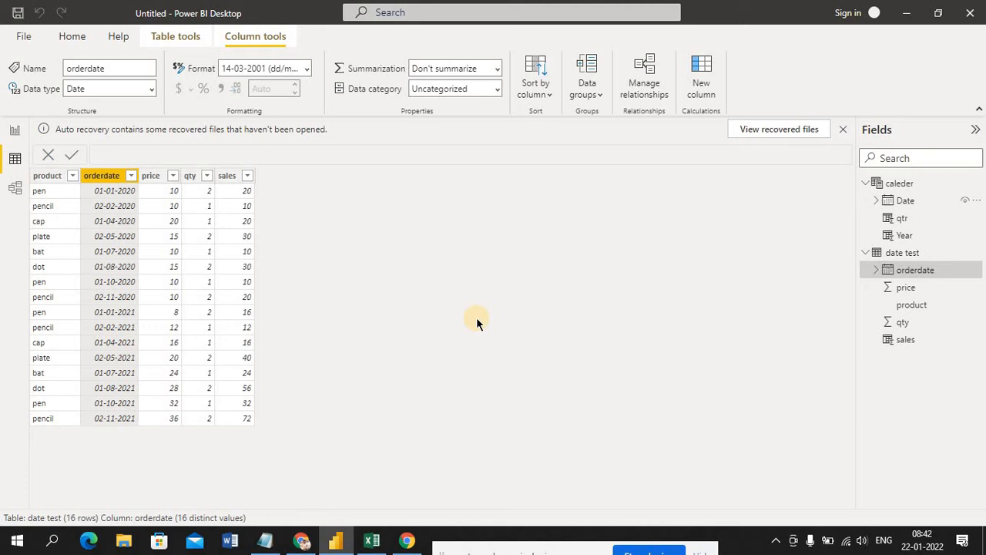
- Examine the levels inside the caleder table's Date Hierarchy in the data view
click(881, 203)
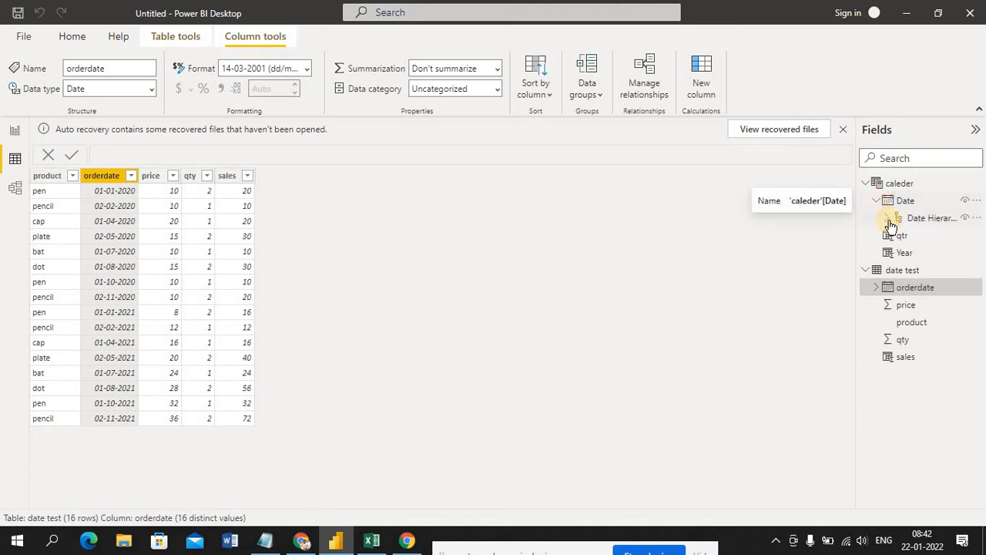
click(888, 218)
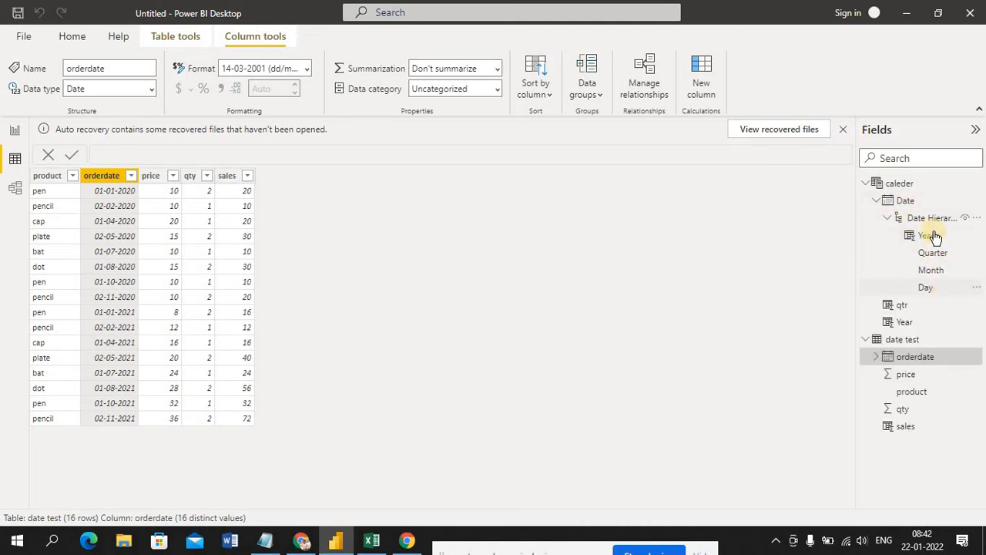
click(888, 220)
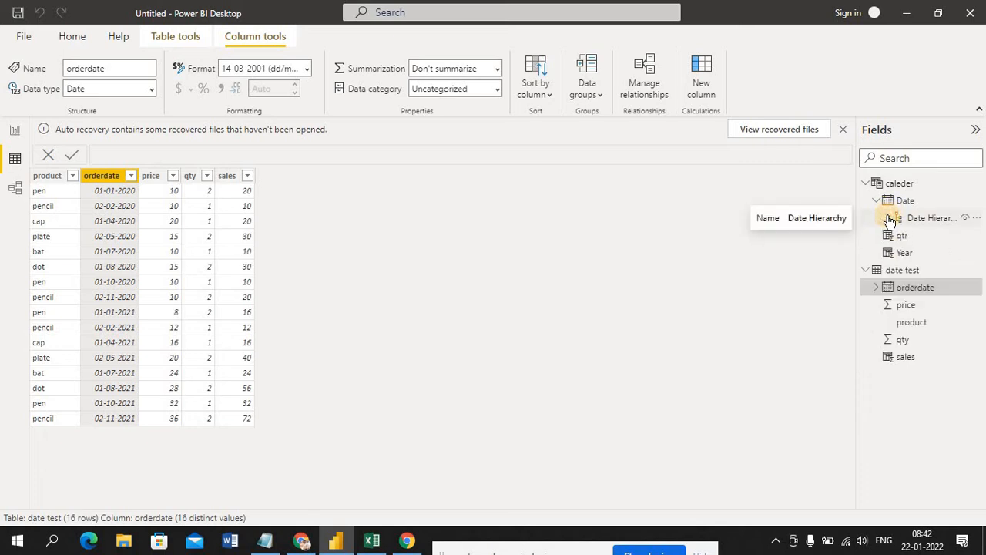
- Check the orderdate column of the date test sheet in Excel, and return to Power BI Desktop's model view
click(375, 540)
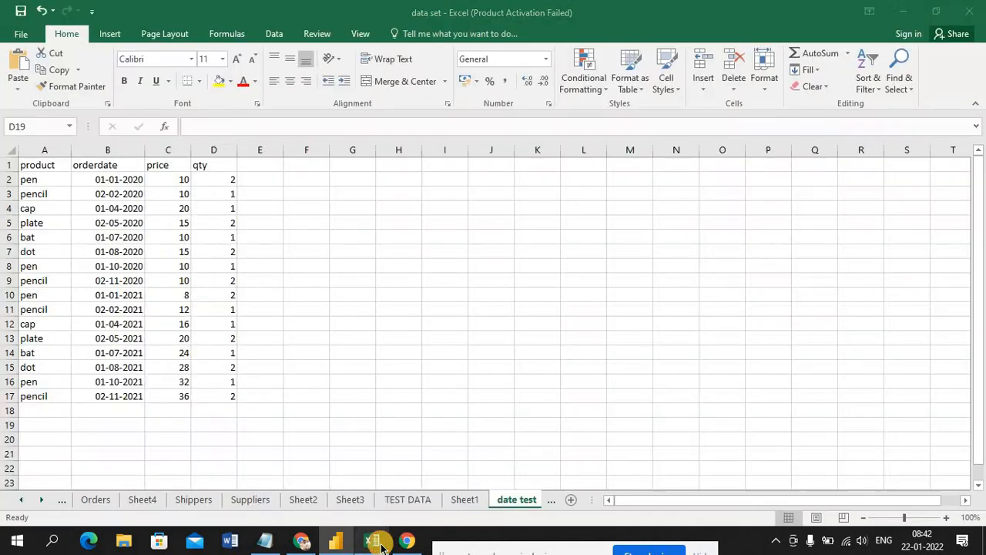
click(95, 145)
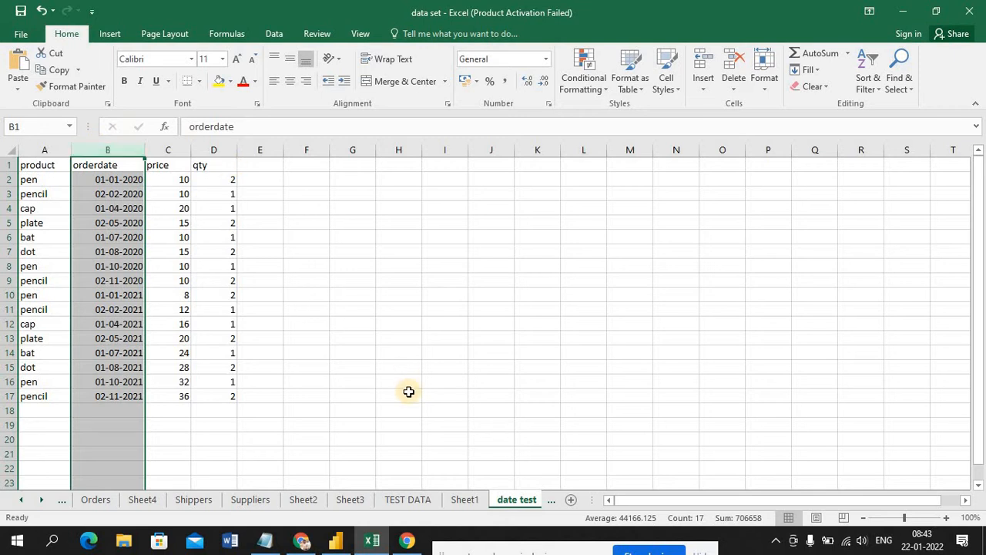
click(330, 540)
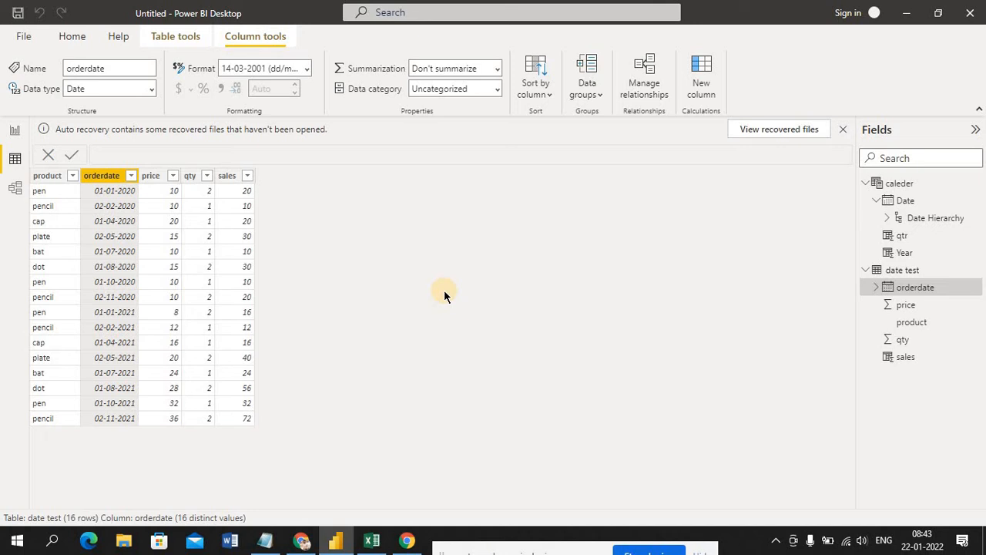
click(12, 190)
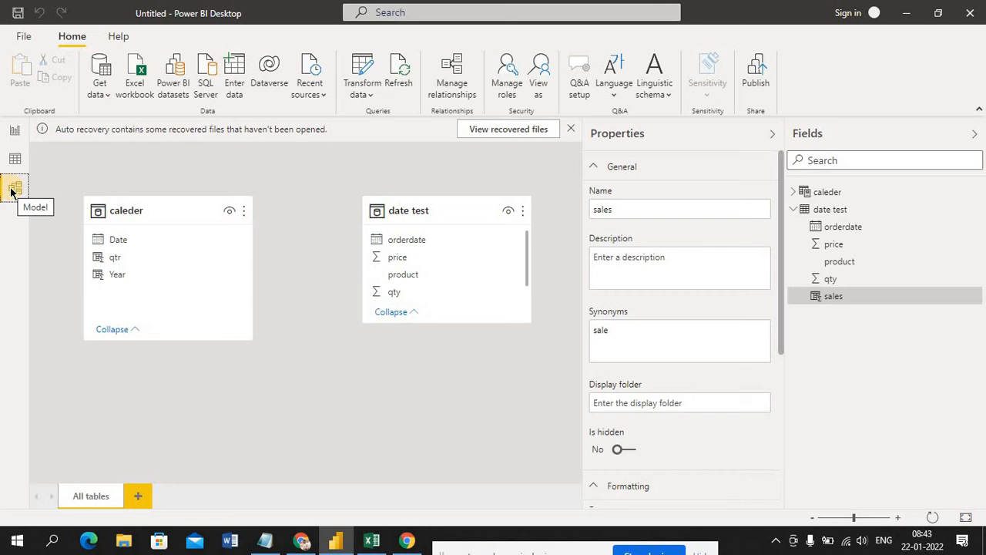
- Enlarge the column header text of the calendar table visual on the report page
click(16, 132)
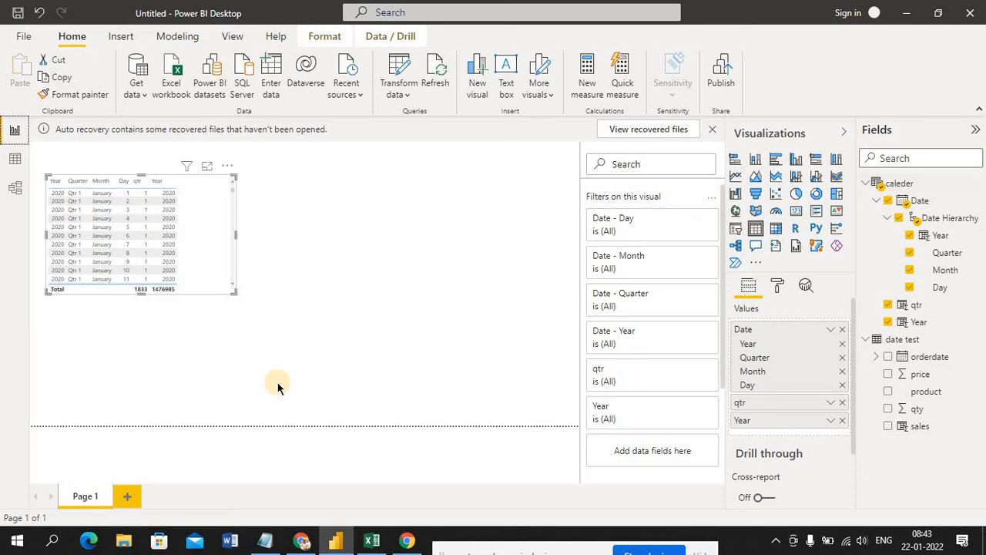
click(775, 285)
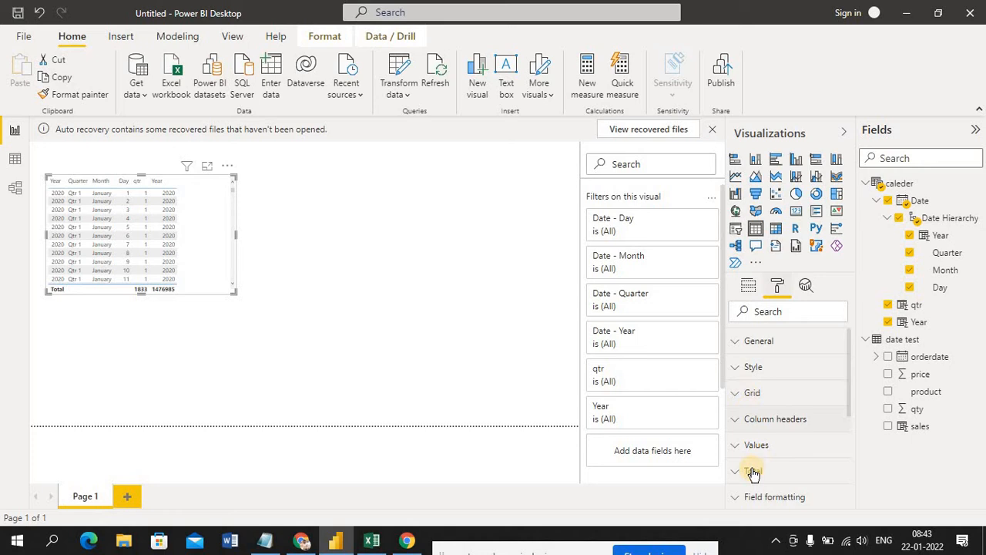
click(744, 418)
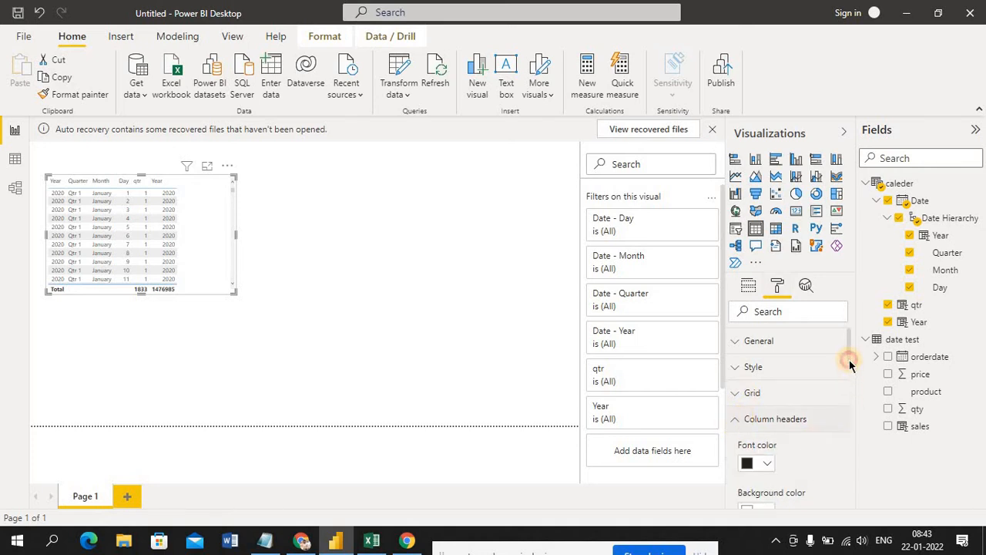
drag(851, 362, 861, 431)
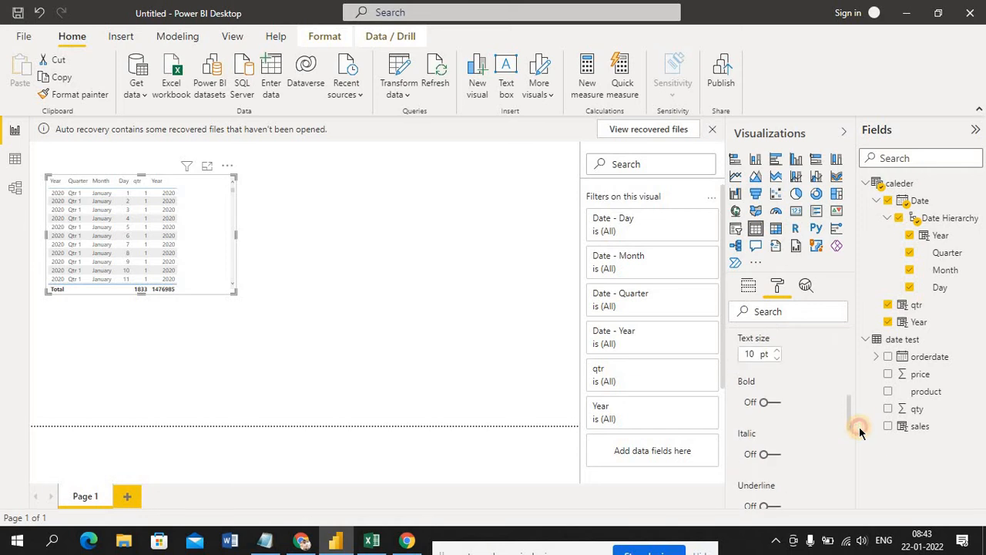
click(779, 351)
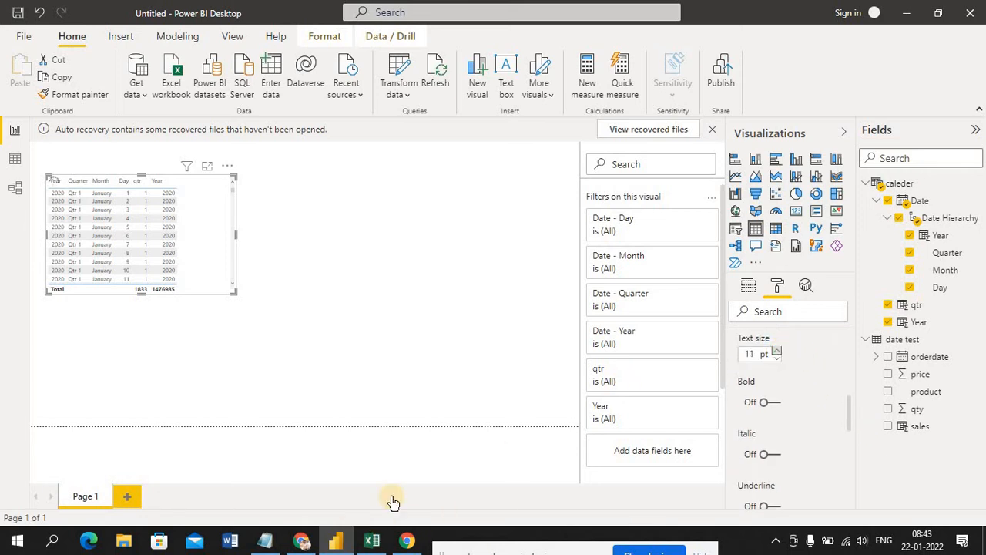
click(363, 273)
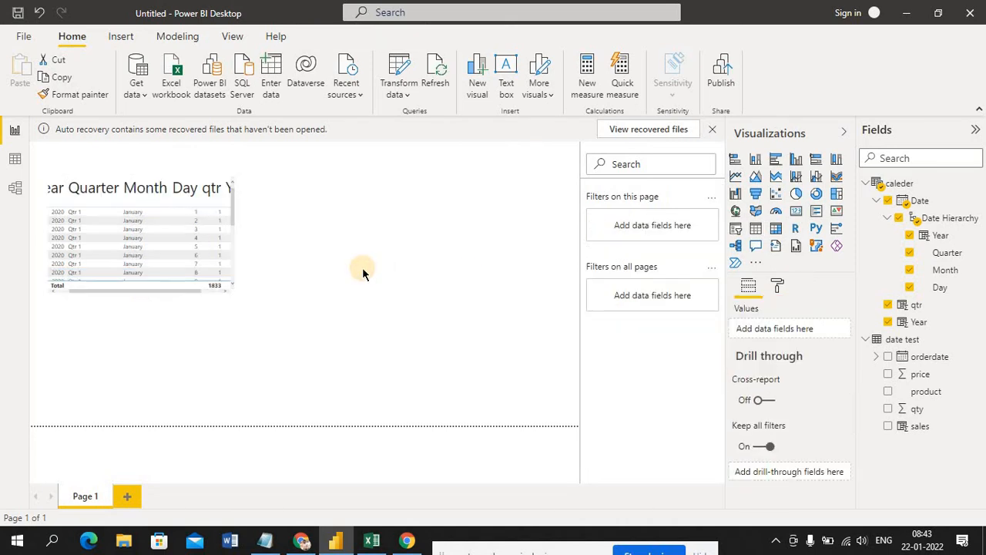
- Enlarge the text of the values in the calendar table visual
click(776, 287)
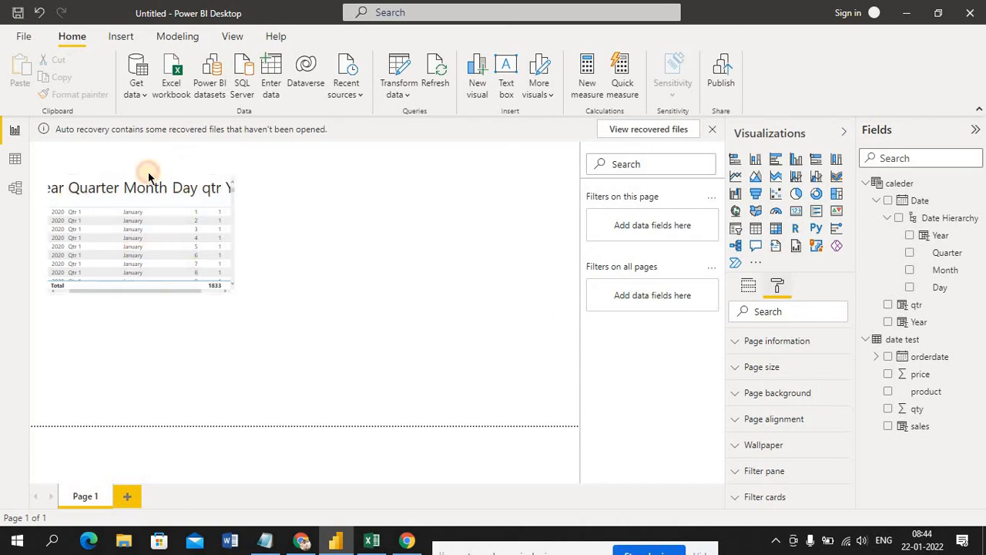
click(215, 284)
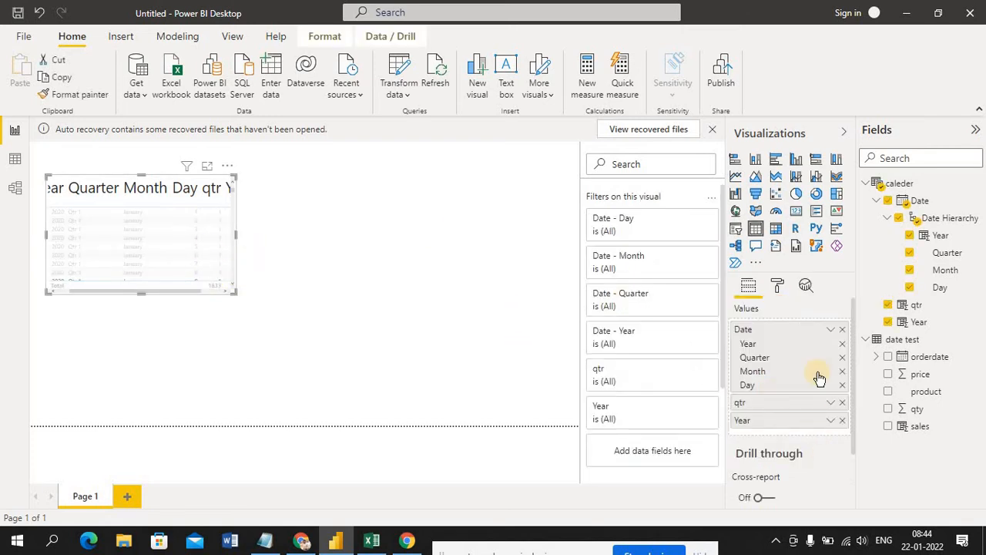
click(779, 286)
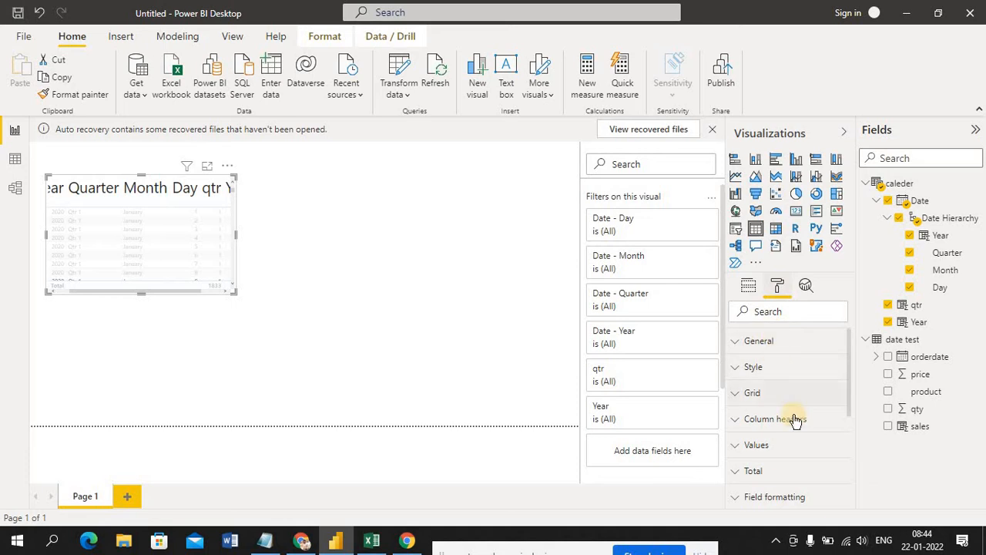
click(738, 447)
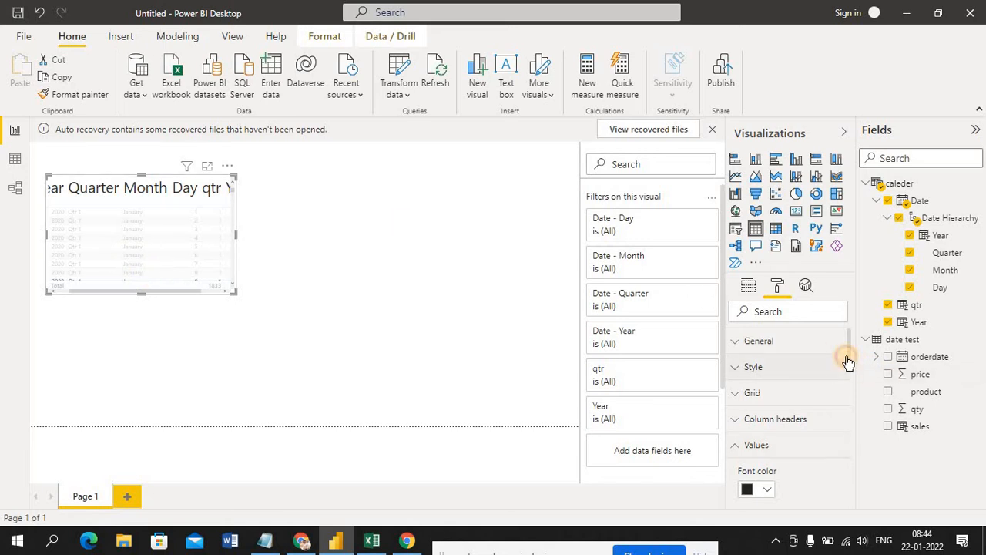
drag(849, 360, 862, 436)
click(779, 452)
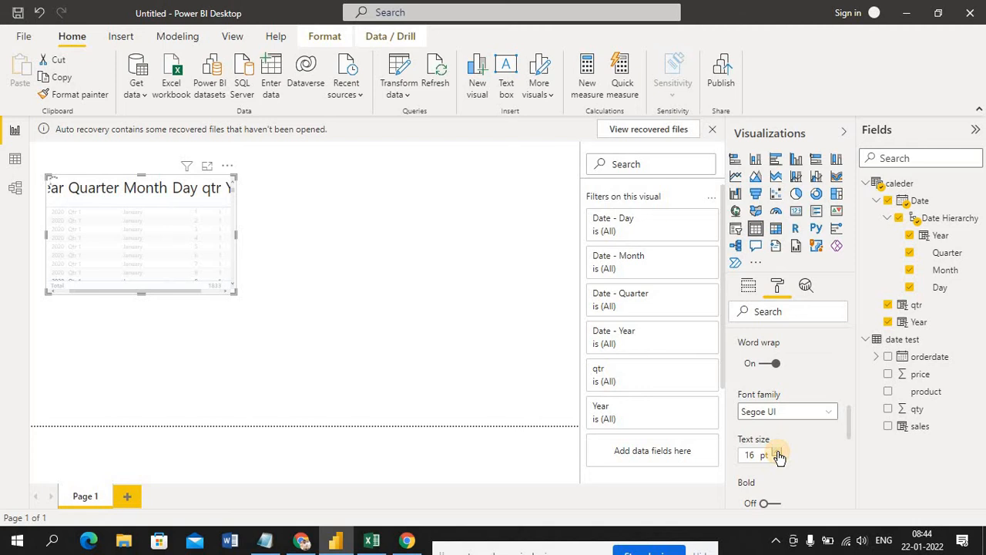
click(505, 361)
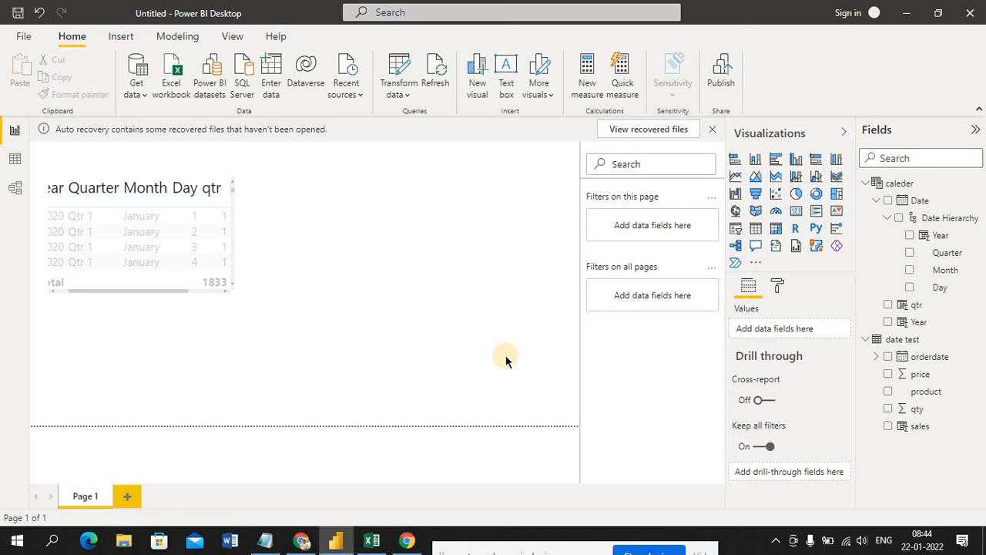
- Resize the calendar table visual wider and taller so all columns and about eleven rows fit
click(215, 236)
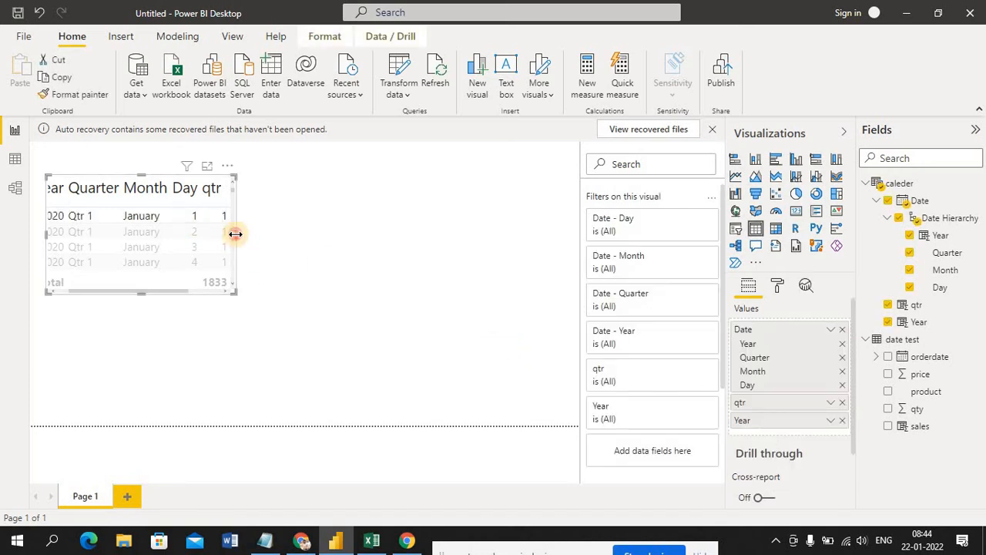
drag(235, 233, 452, 227)
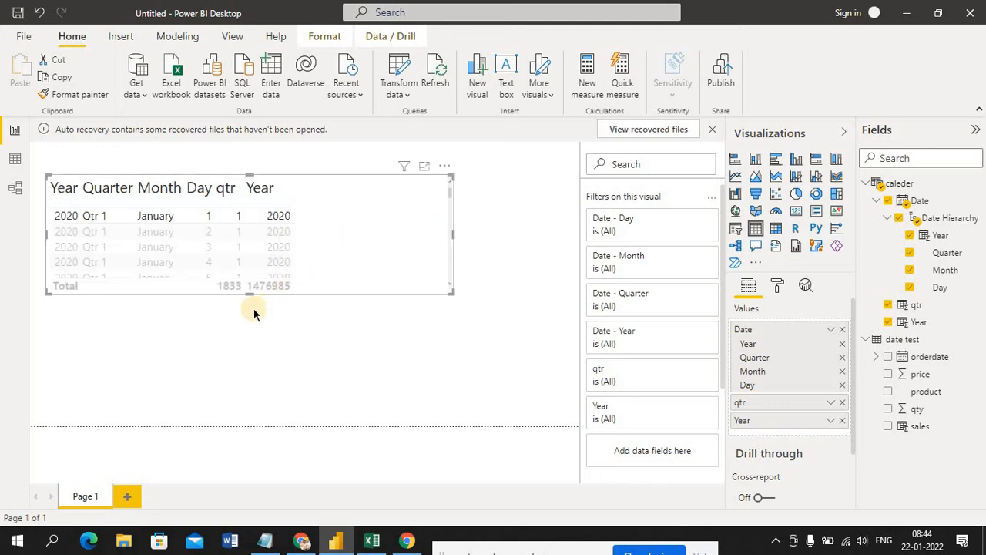
drag(250, 294, 235, 395)
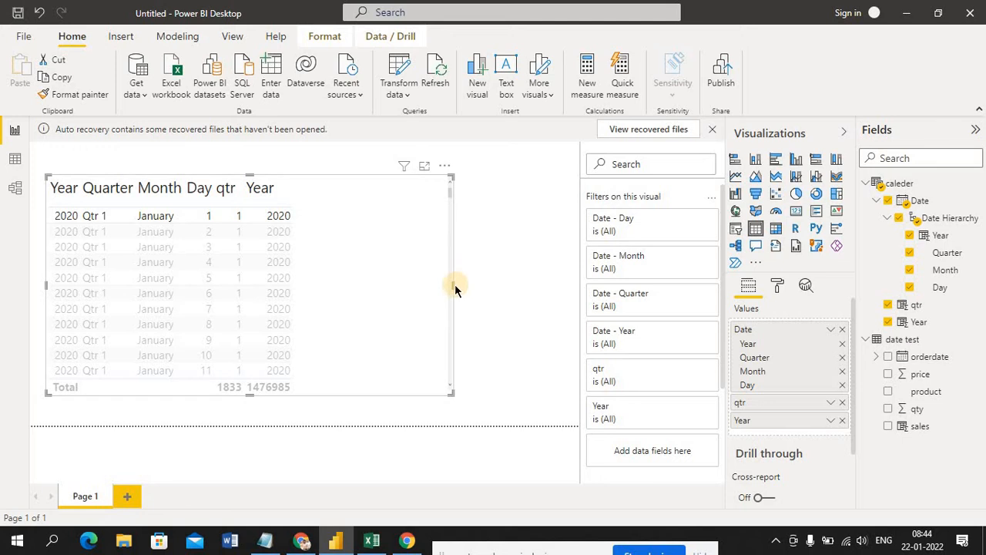
drag(454, 285, 341, 279)
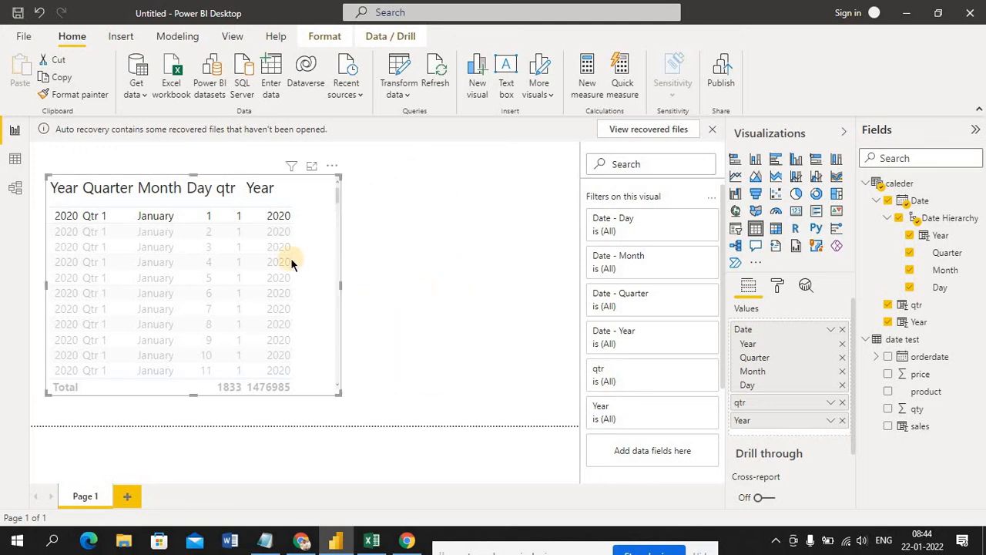
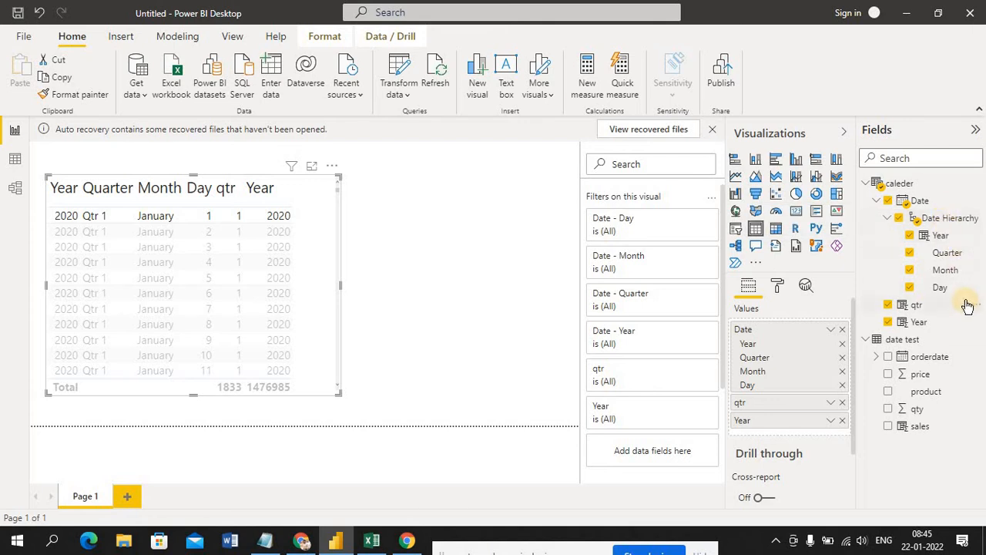
- Remove the caleder table's separate Year field from the table visual, keeping the Date hierarchy levels
click(890, 325)
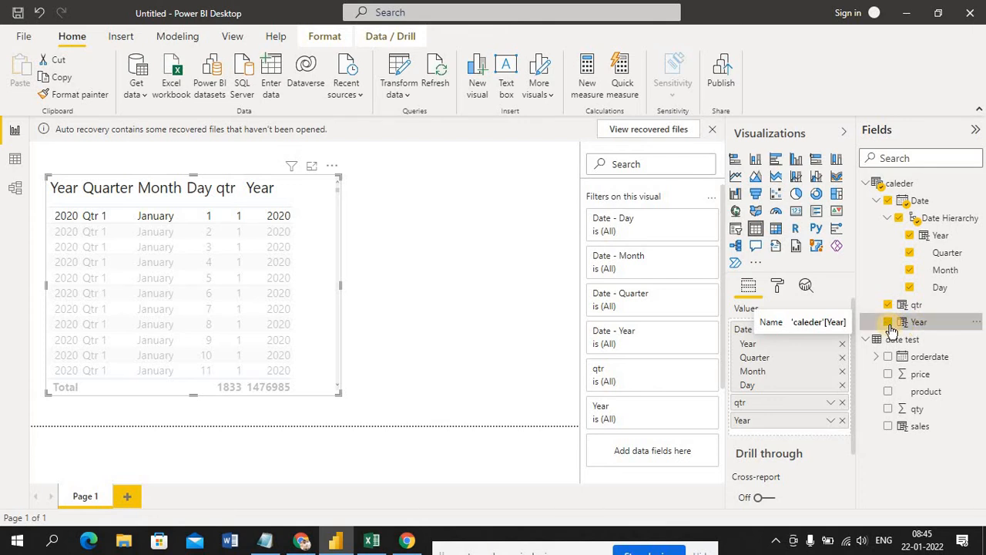
click(467, 264)
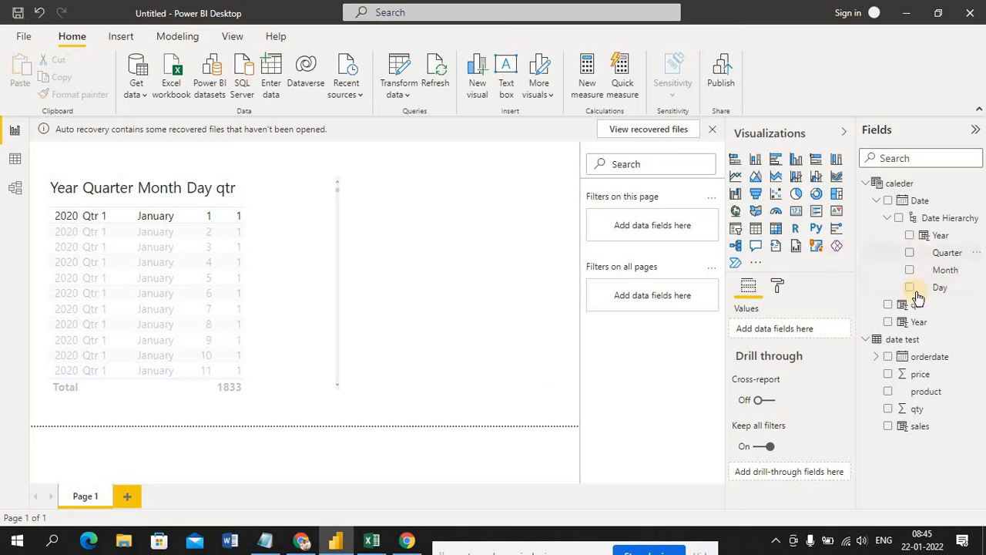
click(902, 220)
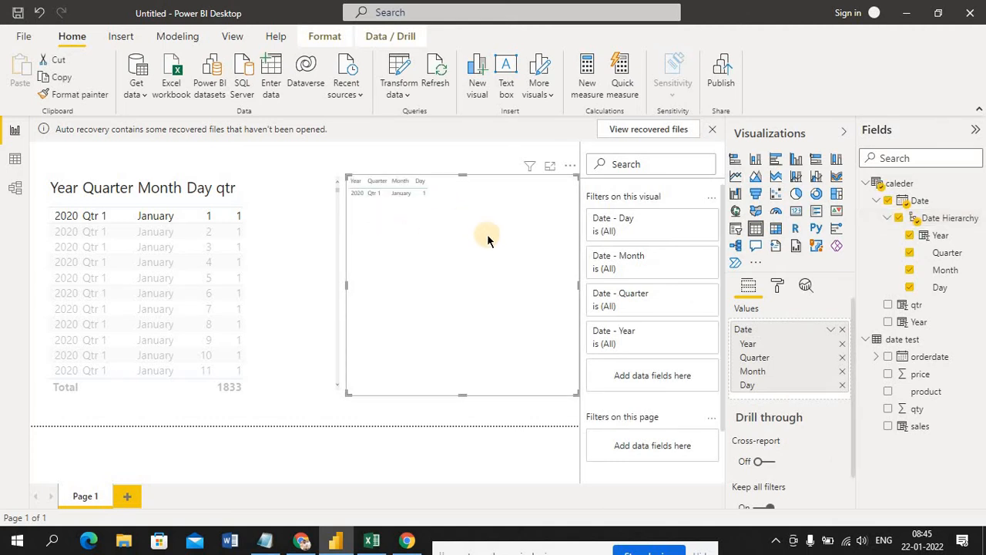
click(571, 168)
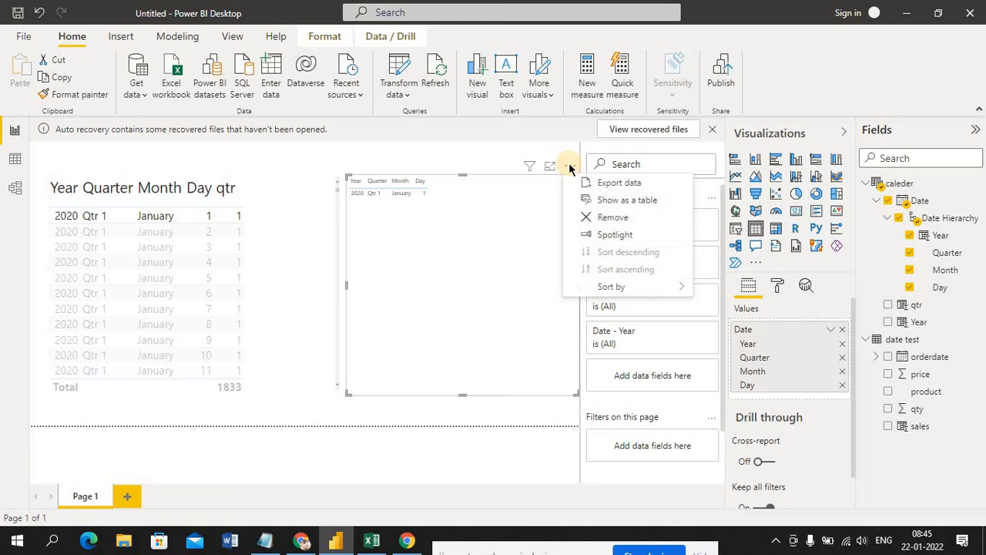
click(602, 221)
- Remove the qtr field from the calendar table visual
click(287, 262)
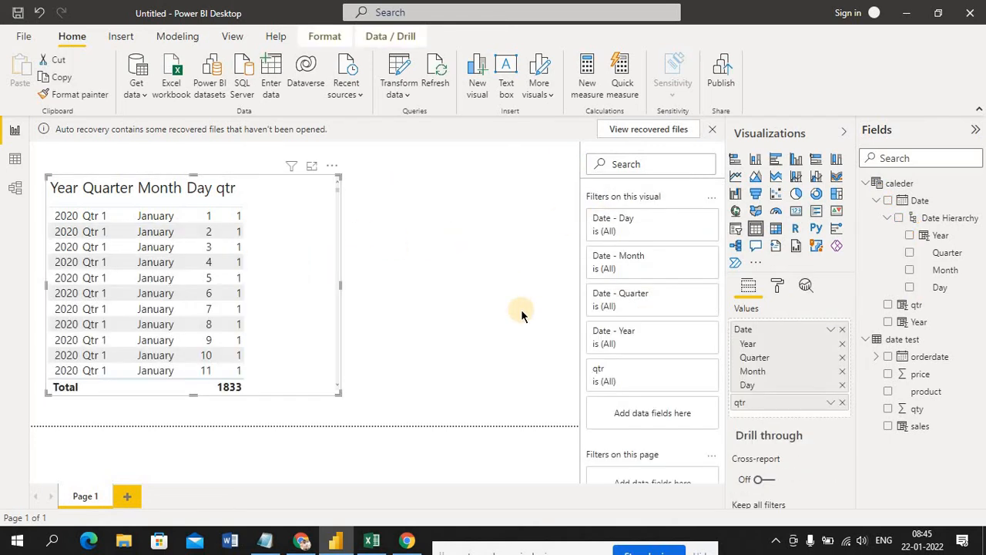
click(889, 307)
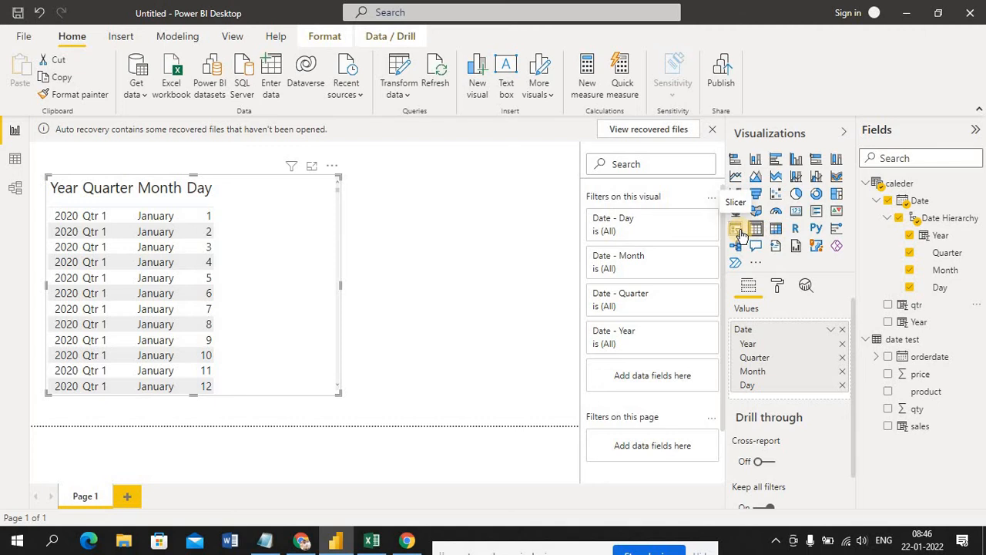
double_click(438, 270)
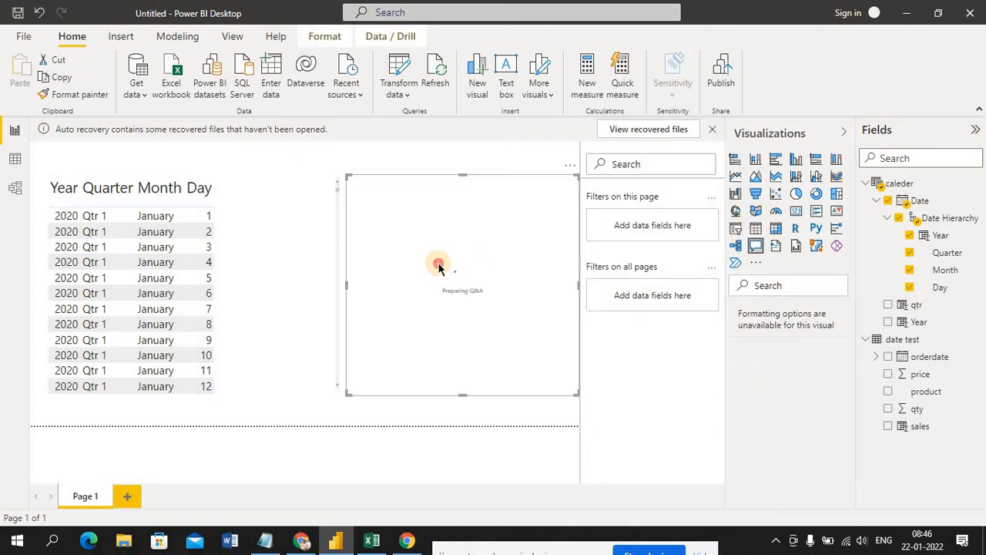
click(570, 167)
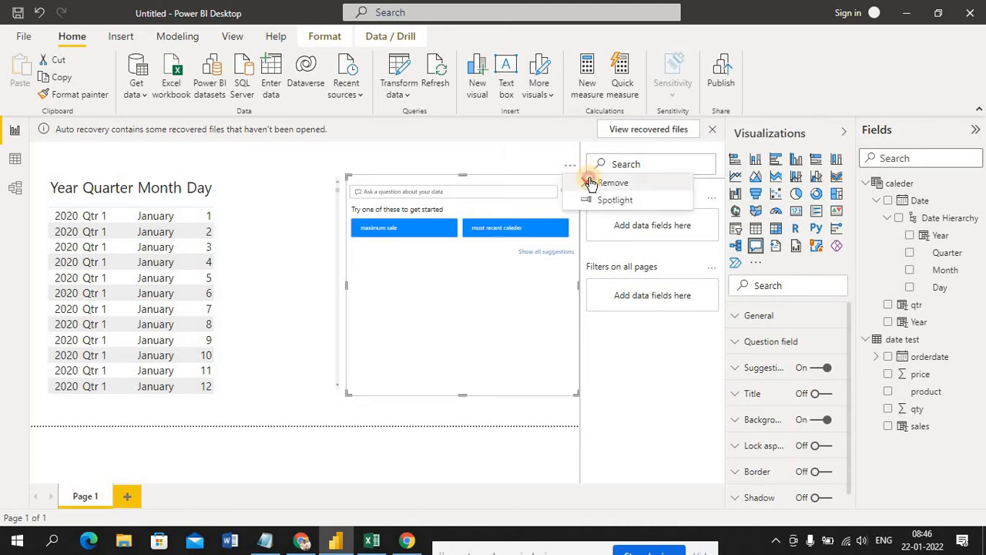
click(591, 182)
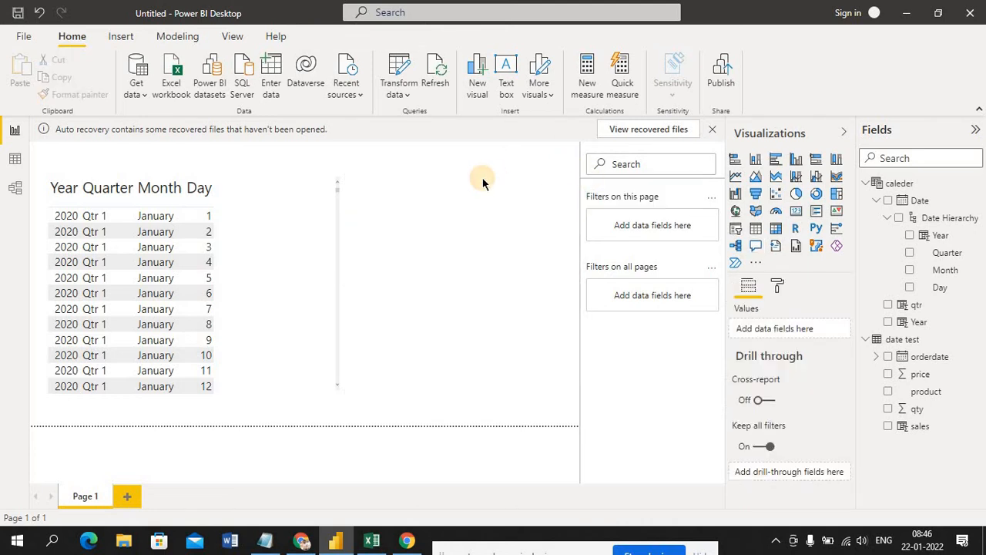
- Add a slicer beside the calendar table visual based on the caleder table's Year field
click(736, 229)
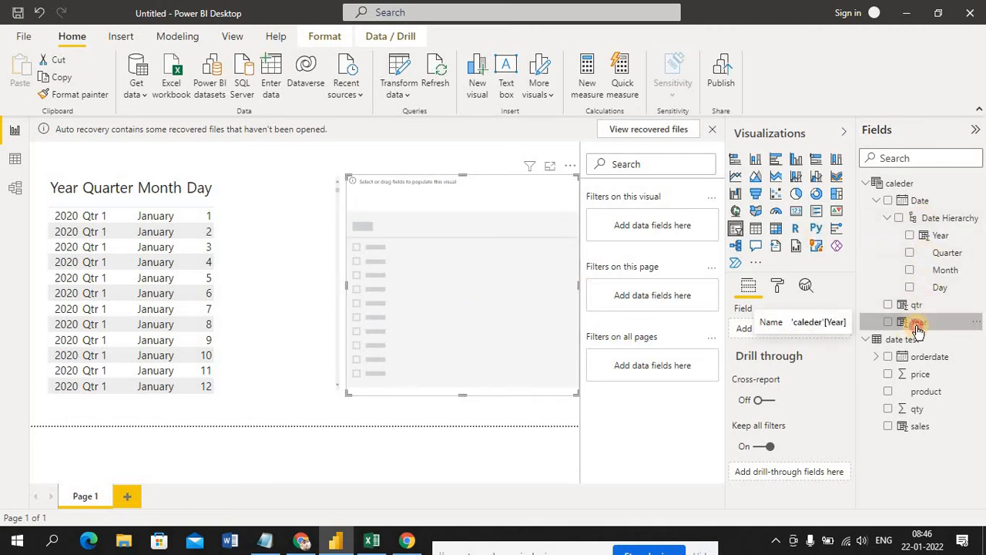
drag(918, 323, 512, 293)
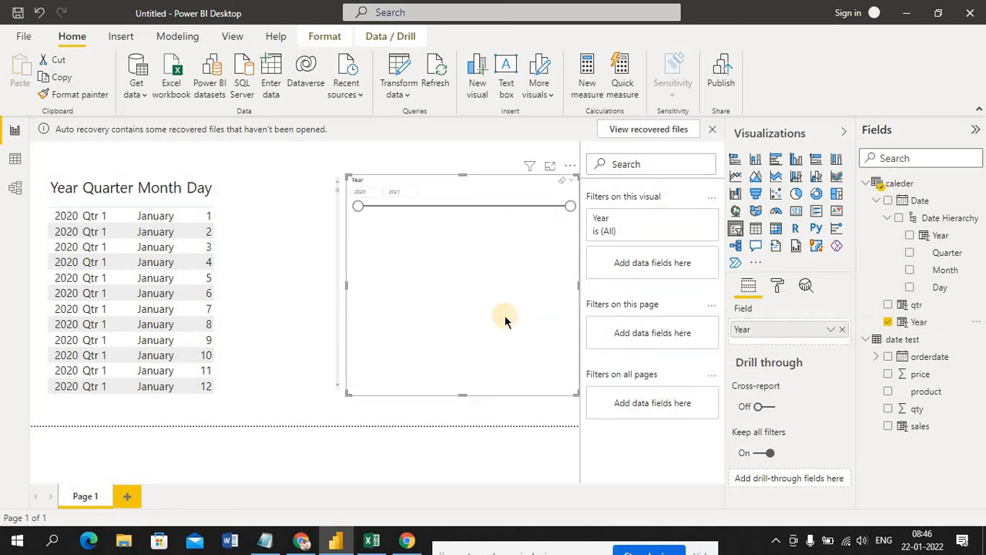
click(778, 286)
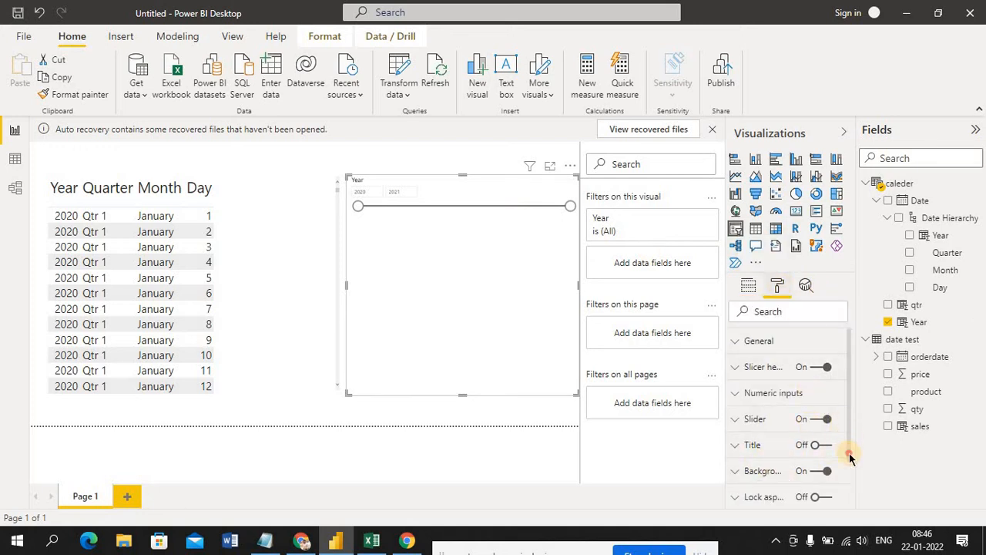
drag(847, 447, 848, 463)
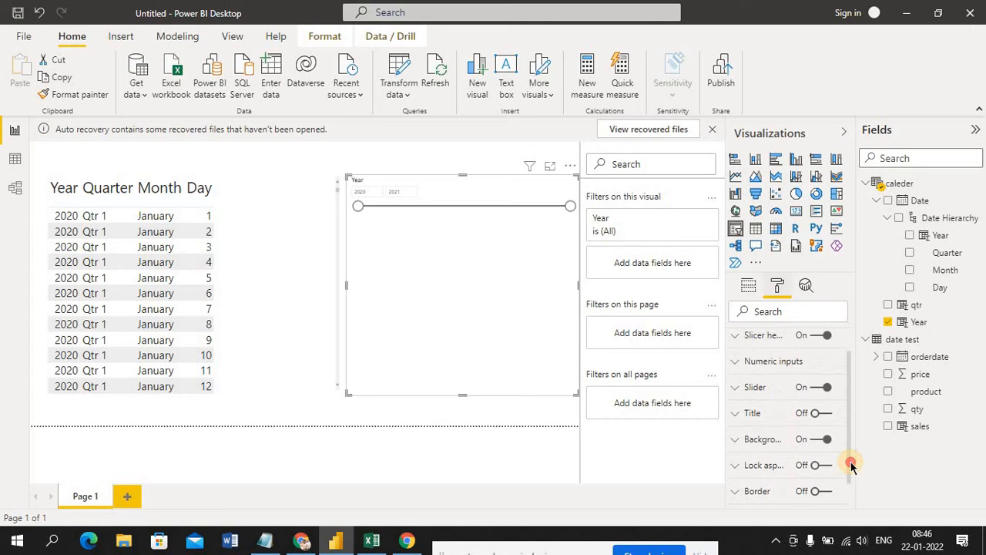
click(739, 421)
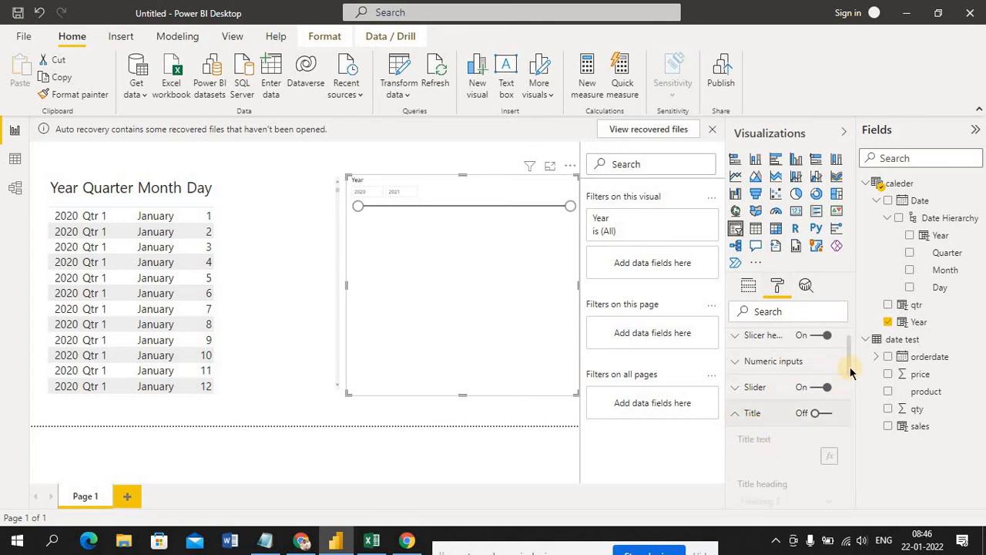
click(478, 160)
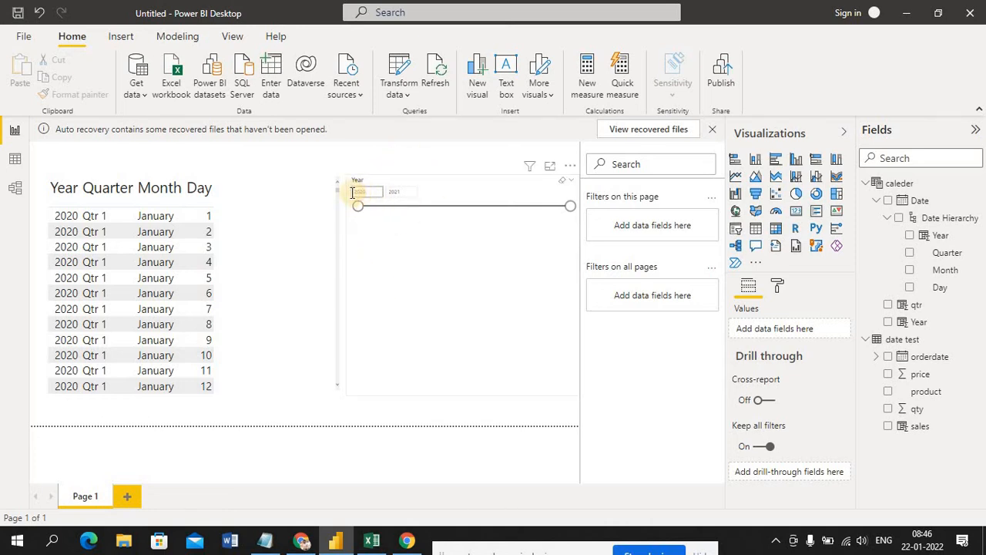
- Change the Year slicer to the List style and filter the calendar table visual by 2020, followed by 2021
click(400, 194)
click(574, 186)
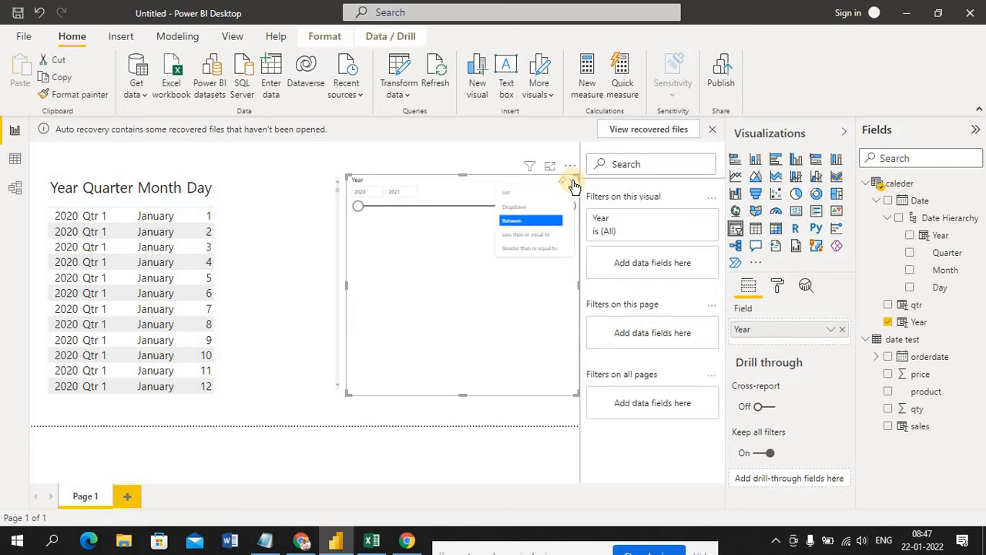
click(531, 200)
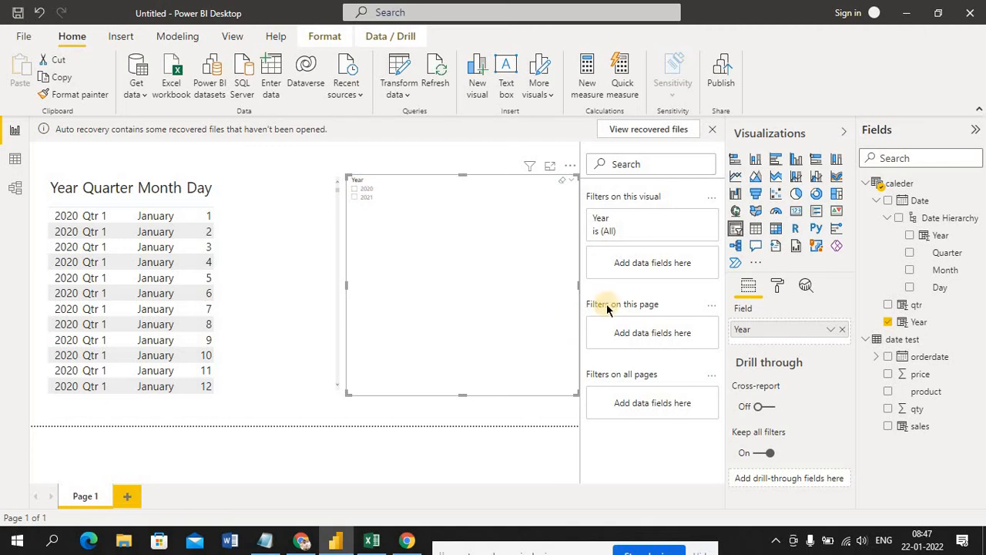
click(357, 193)
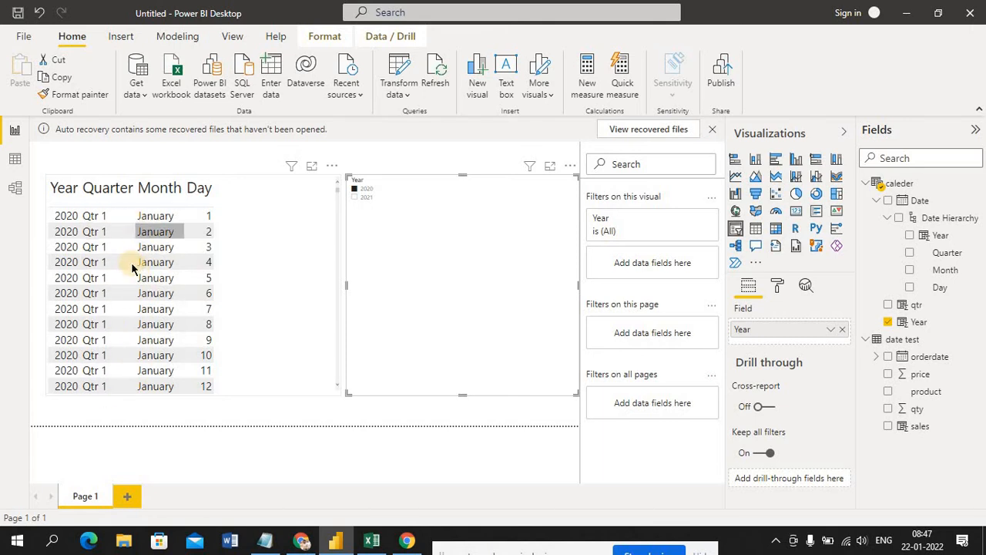
click(354, 198)
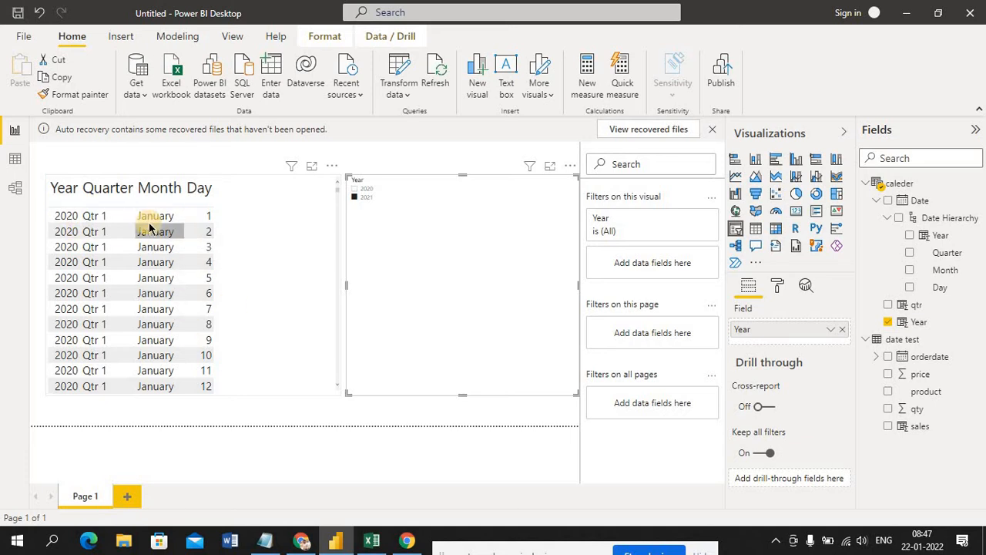
- Add the caleder table's qtr field back to the calendar table visual
click(327, 258)
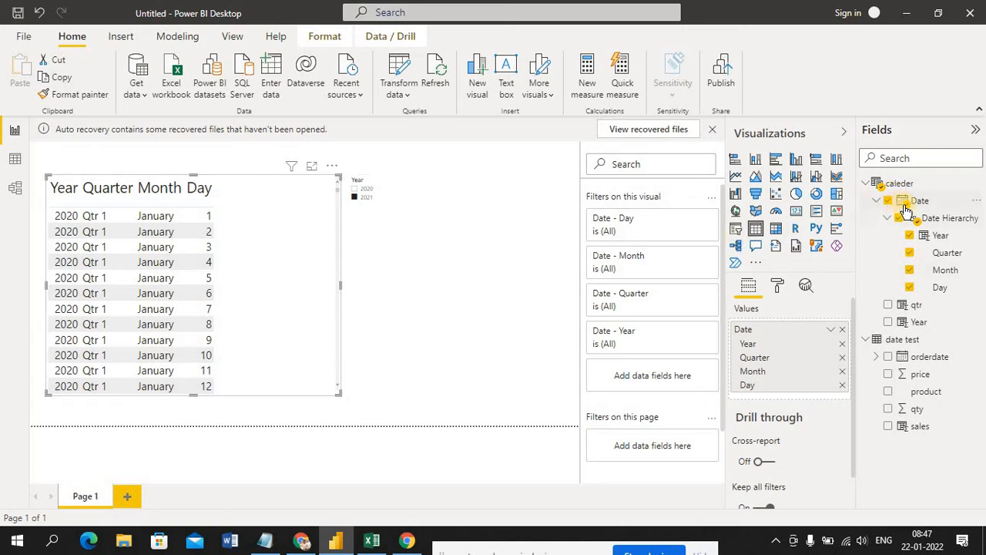
click(878, 204)
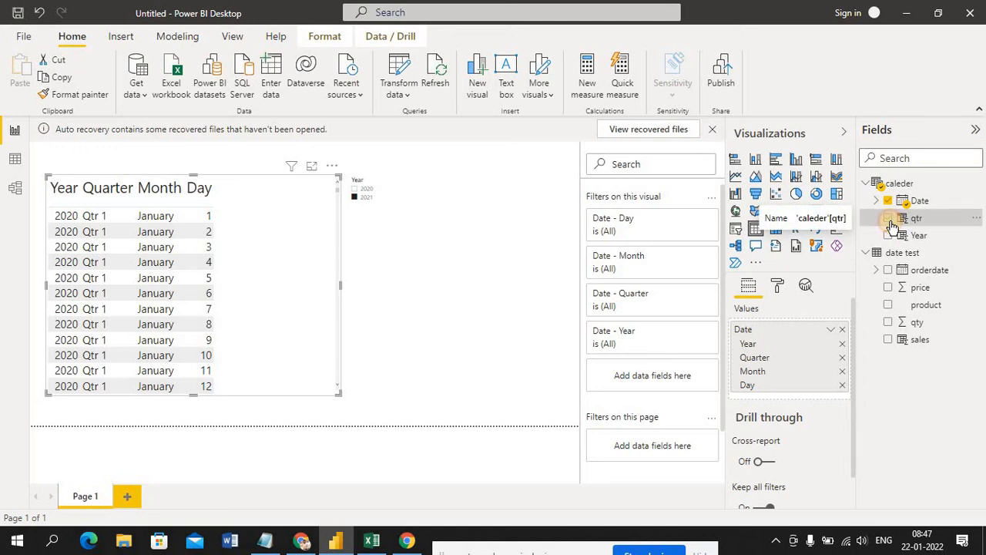
click(888, 219)
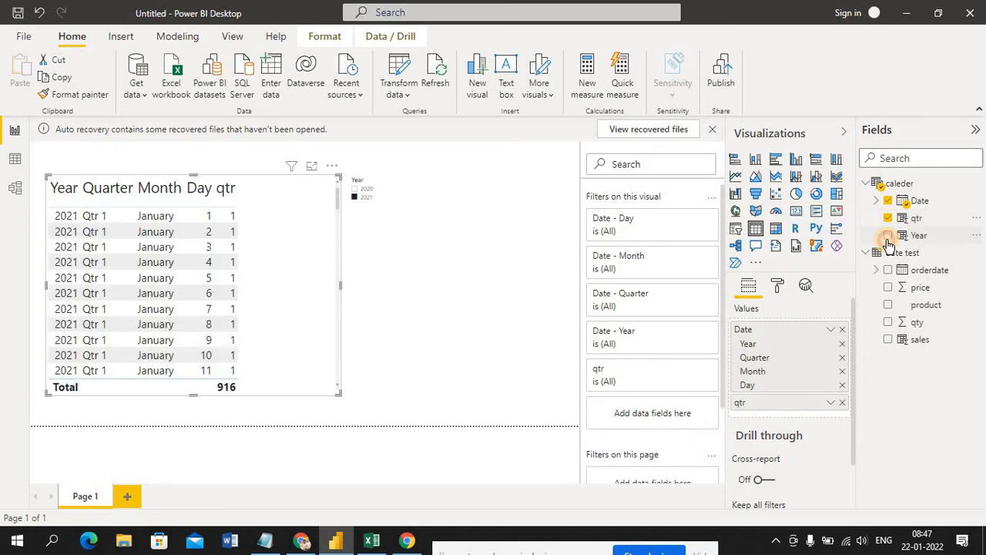
click(893, 238)
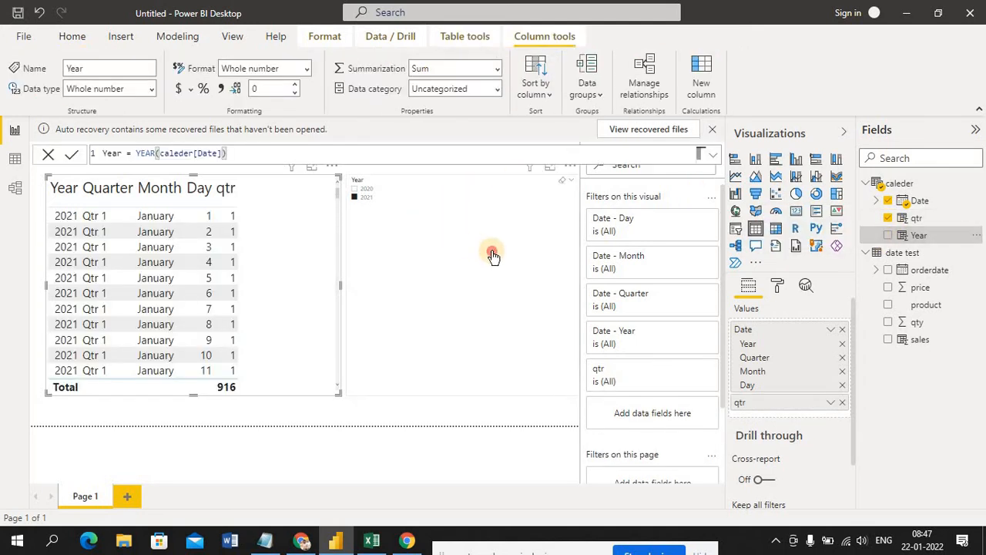
click(494, 256)
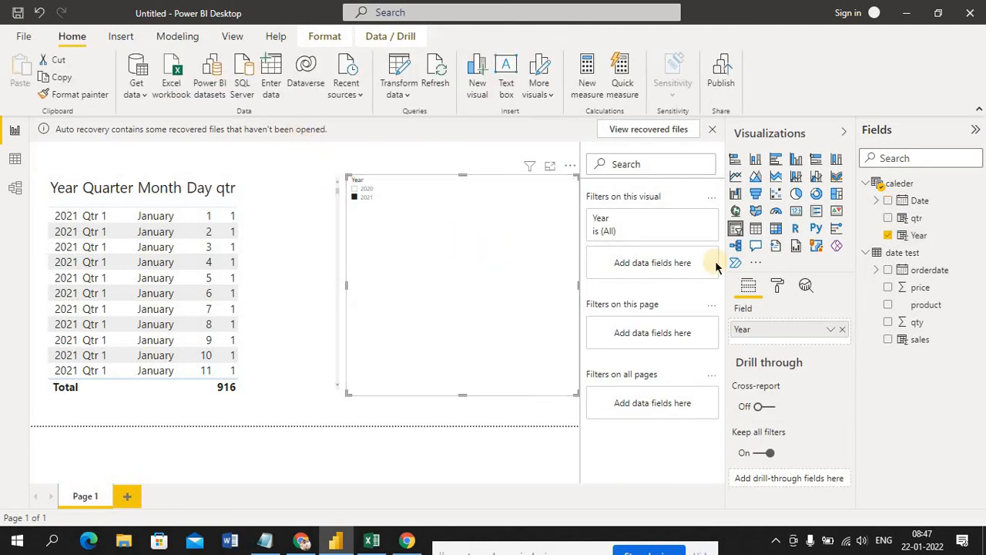
click(866, 255)
click(867, 255)
click(866, 255)
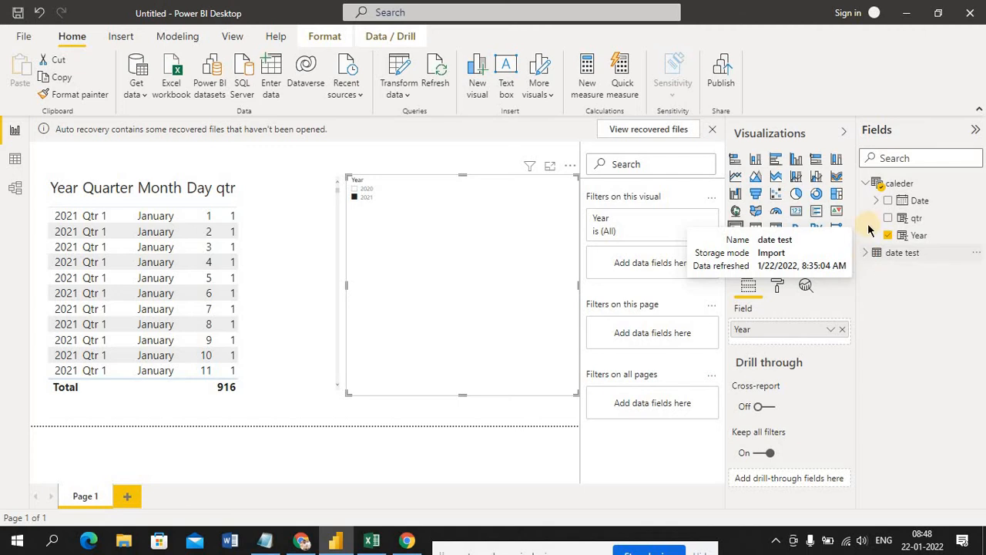
click(876, 201)
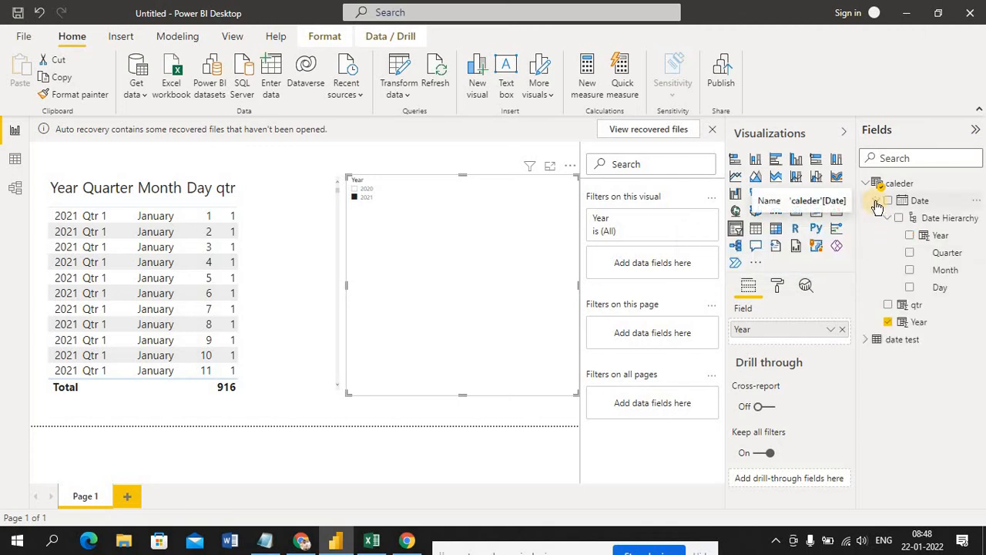
- Rename the caleder table's Date column to Date_T in the data view
click(14, 159)
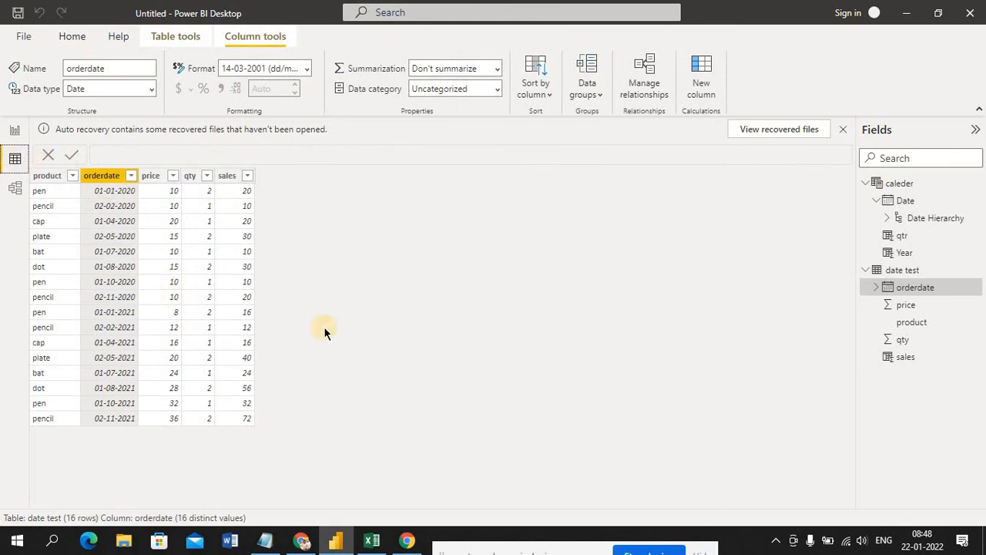
click(908, 183)
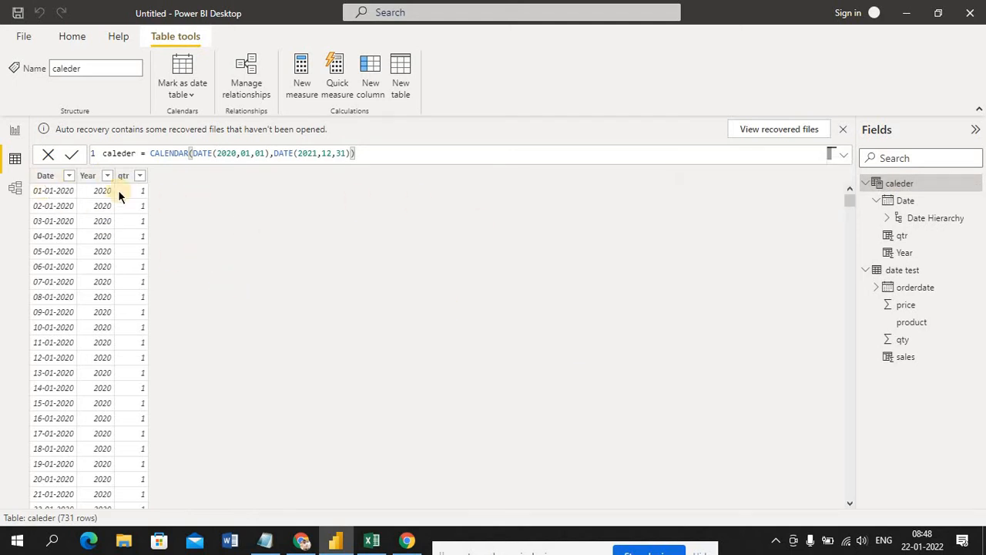
double_click(44, 182)
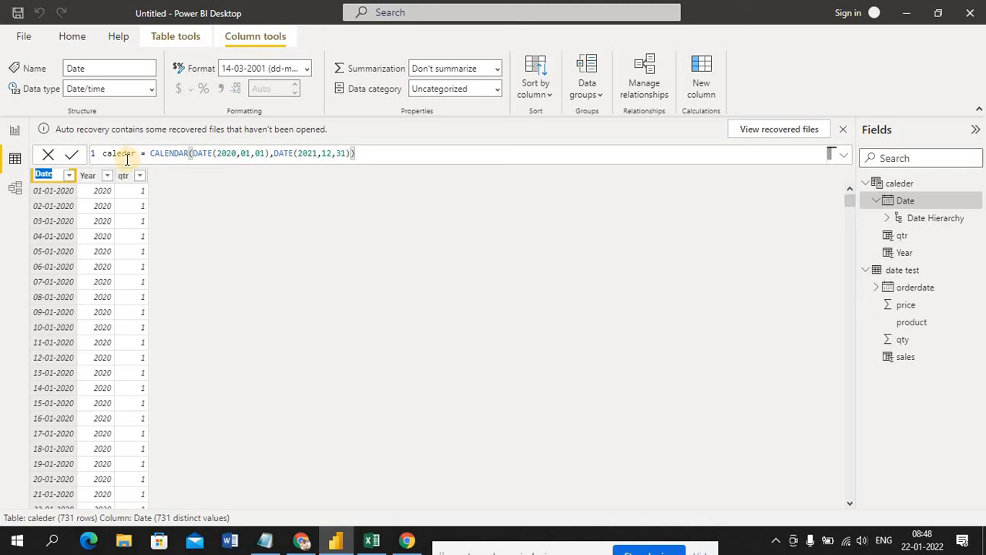
click(220, 263)
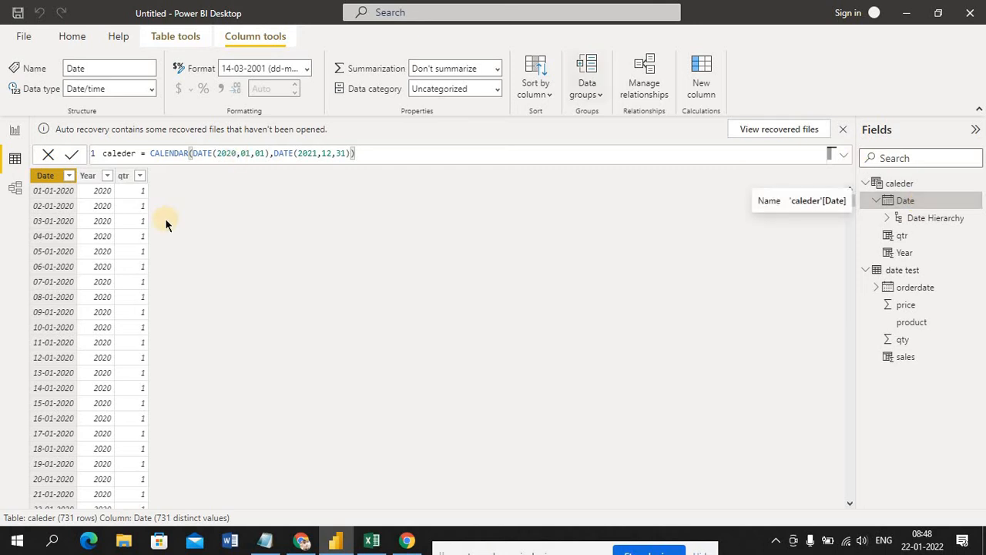
double_click(50, 176)
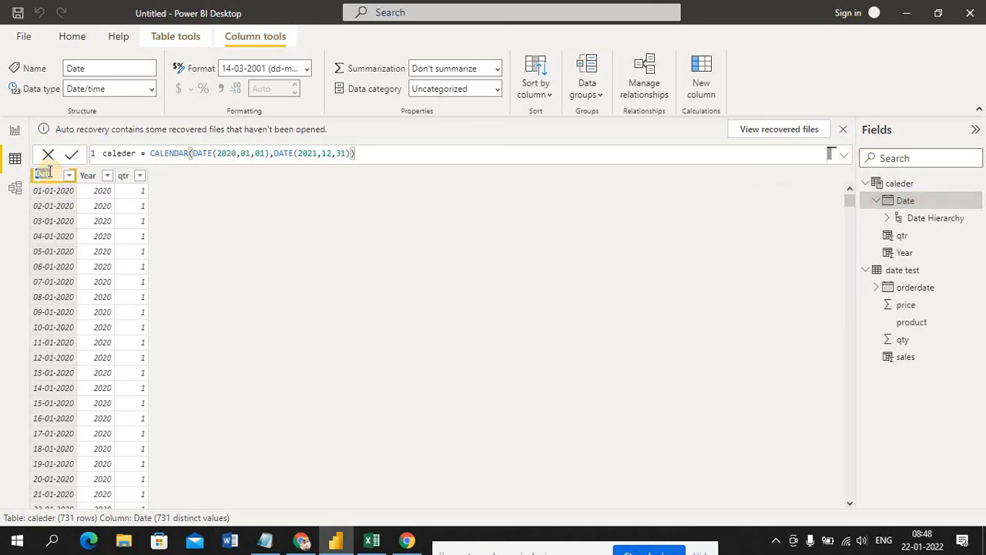
click(56, 175)
text(_T)
click(211, 277)
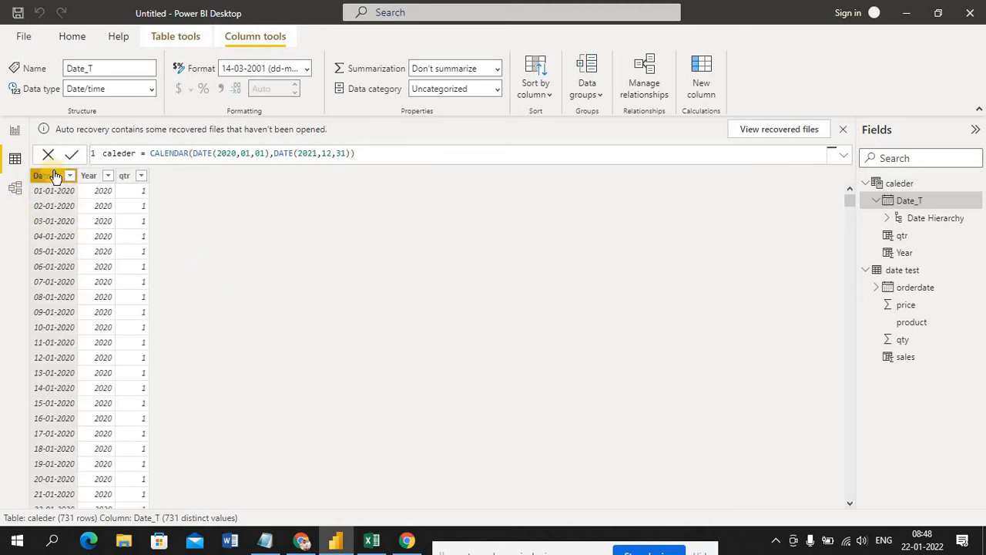
- In the report's calendar table visual, remove the Date_T field and add it back so its hierarchy columns follow qtr
click(13, 131)
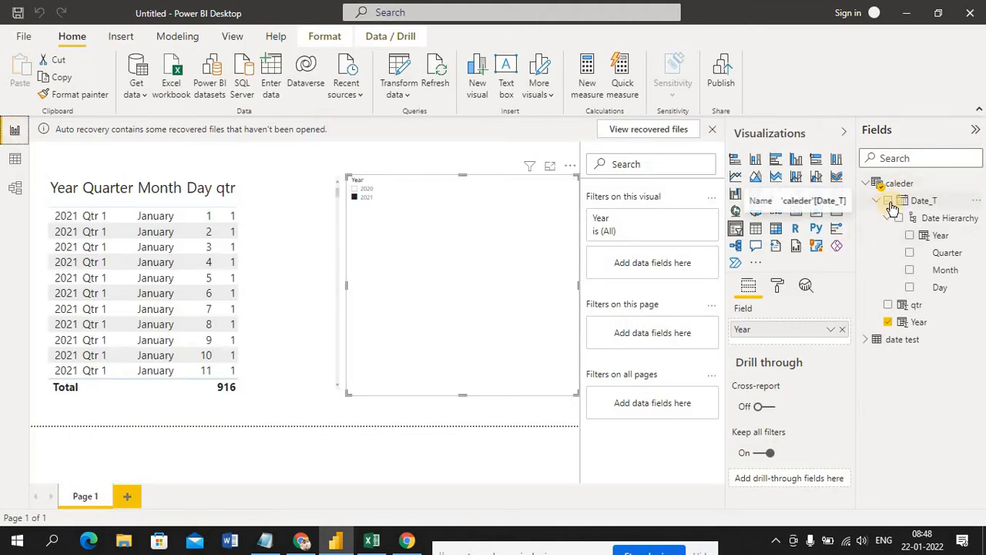
click(281, 219)
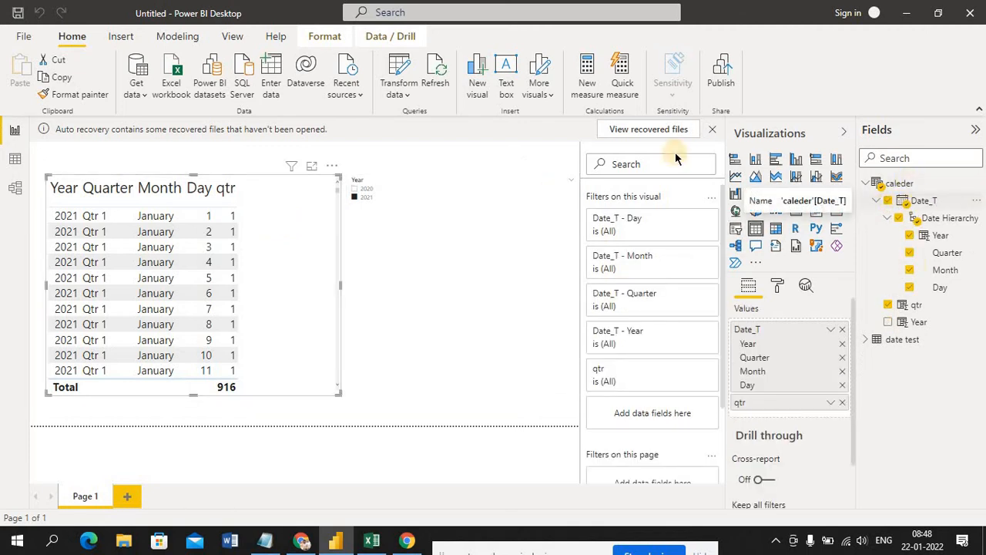
click(878, 204)
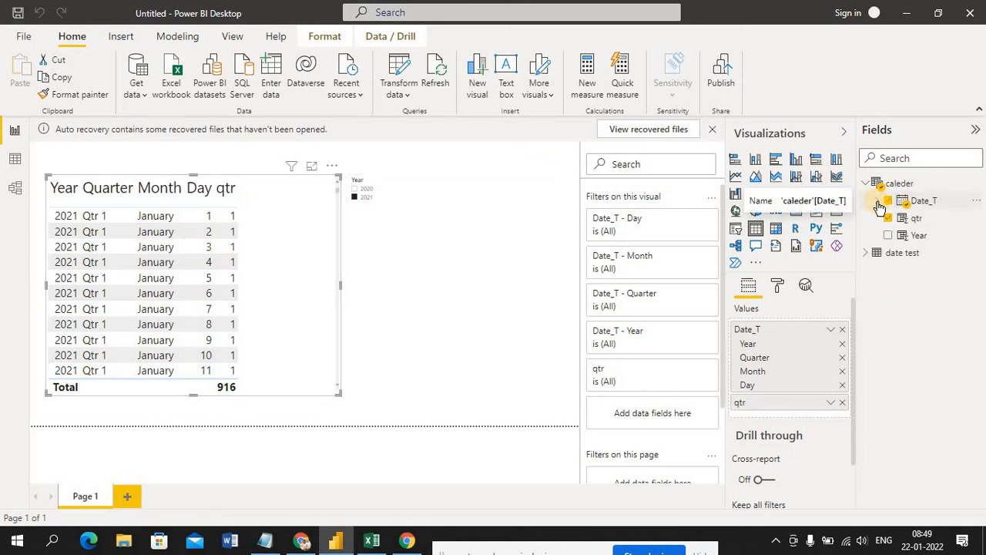
click(917, 204)
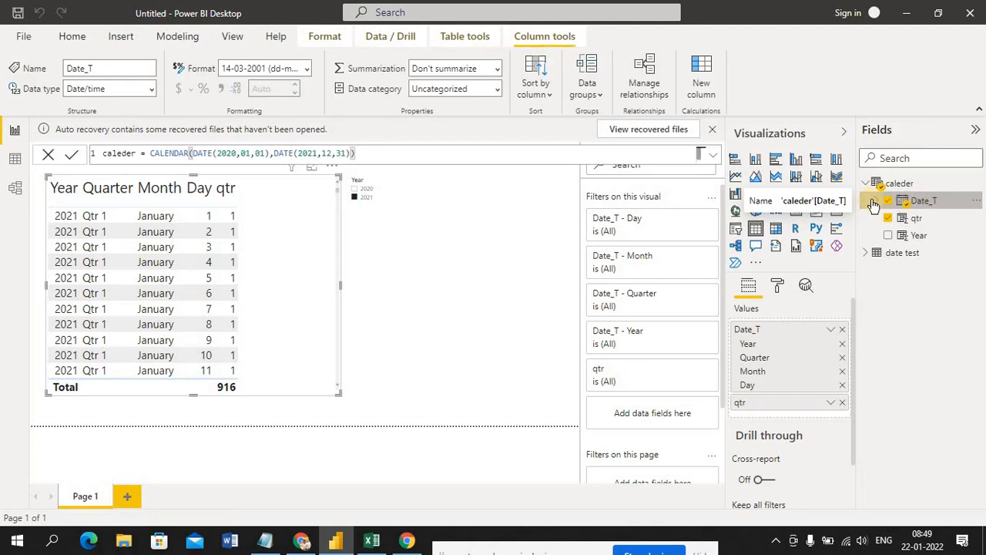
click(873, 202)
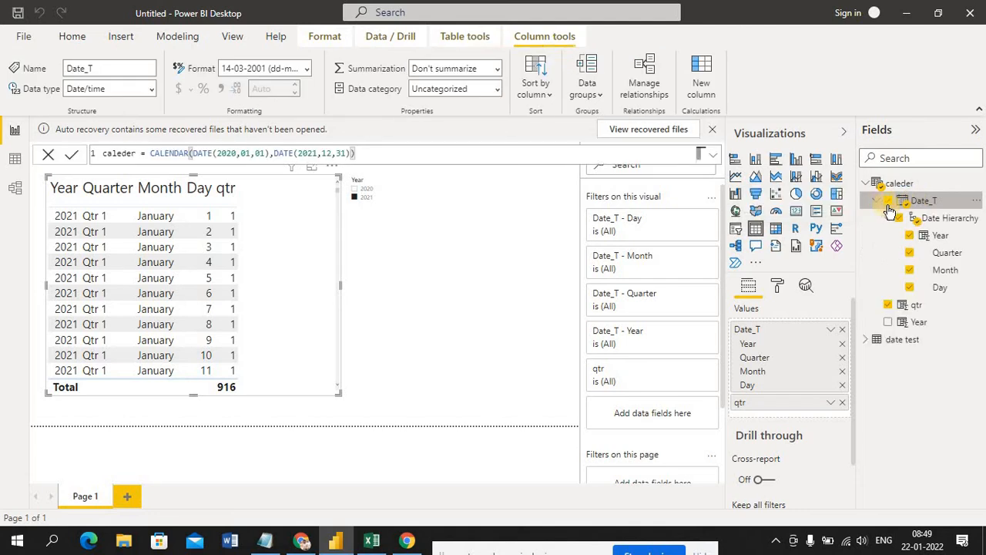
click(878, 205)
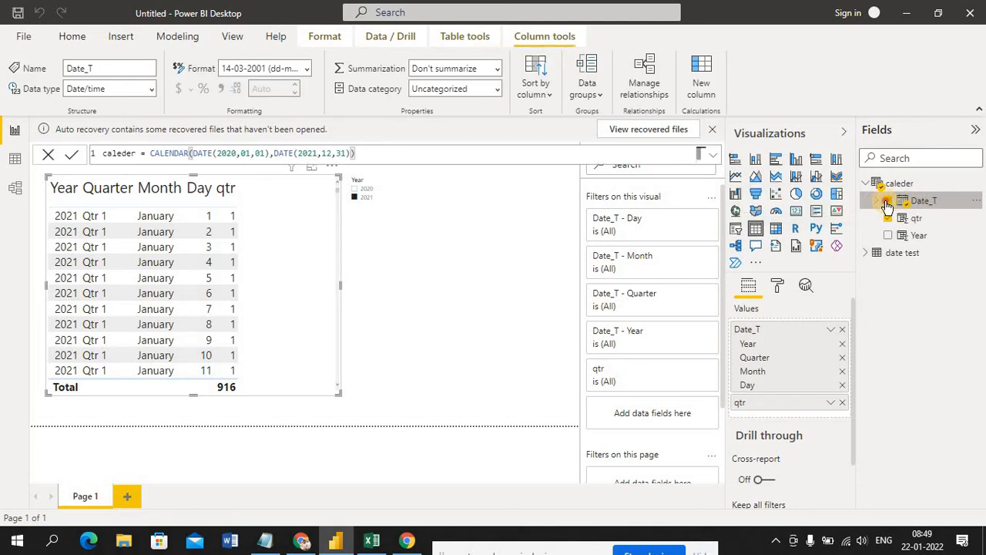
click(887, 204)
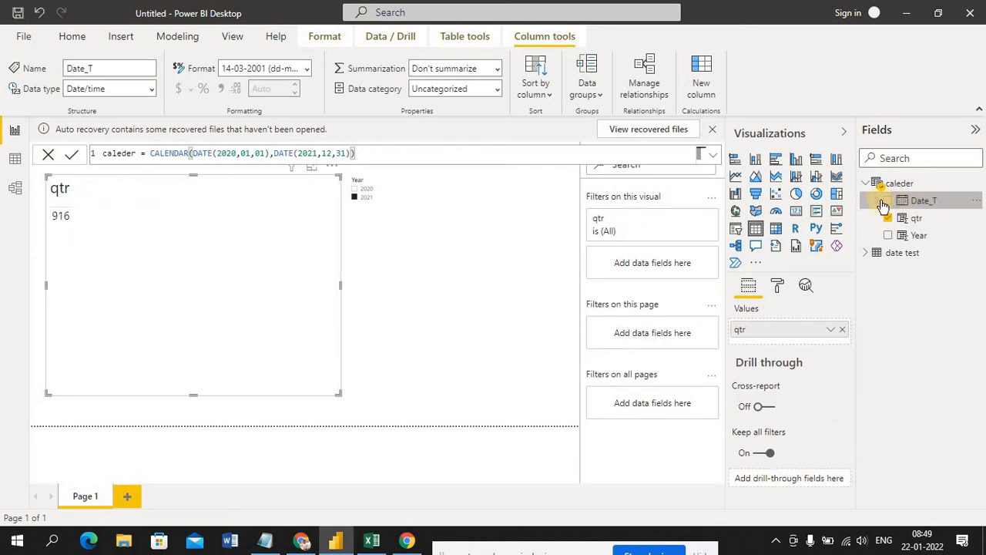
click(888, 202)
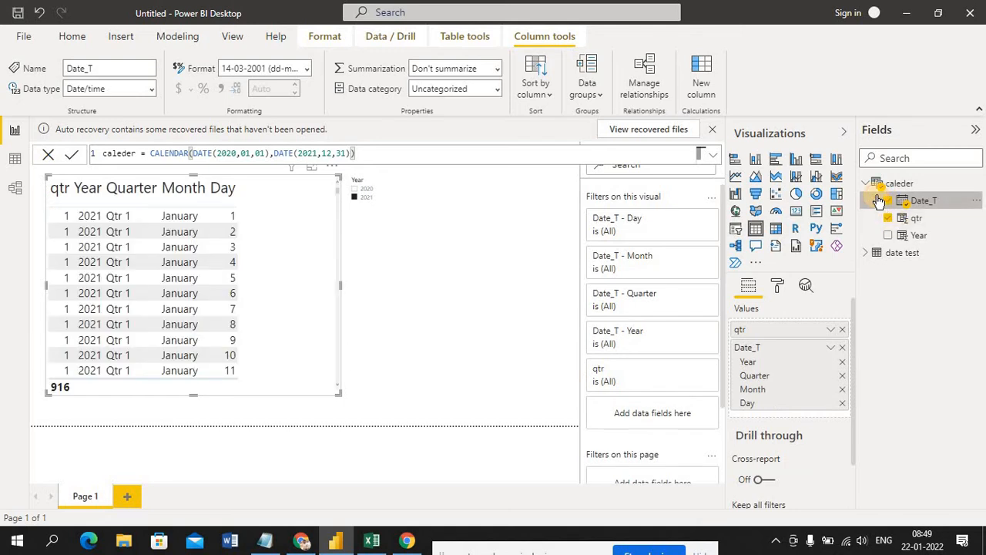
- Remove the Day, Month, Quarter and Year levels of Date_T from the table visual, and add the whole Date_T field back
click(878, 200)
click(903, 226)
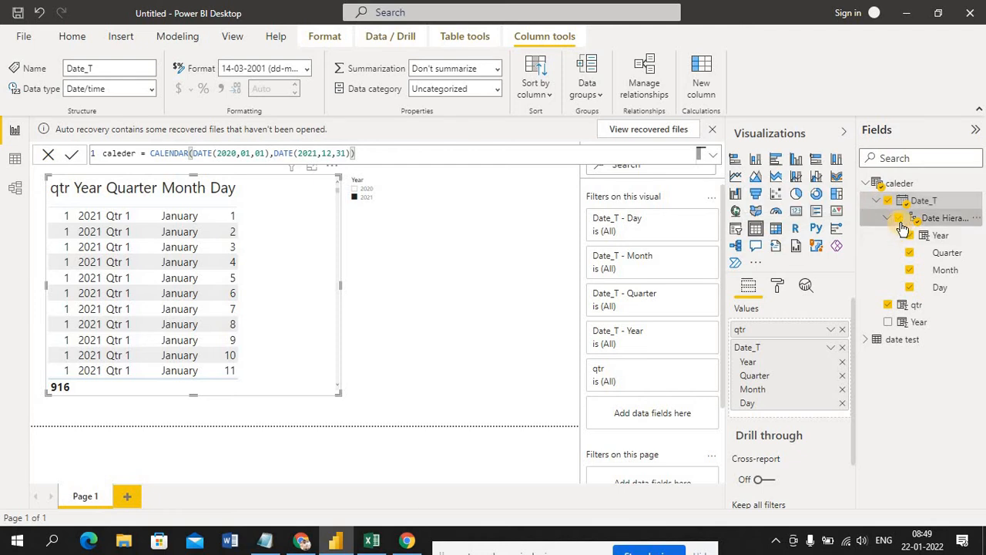
click(910, 286)
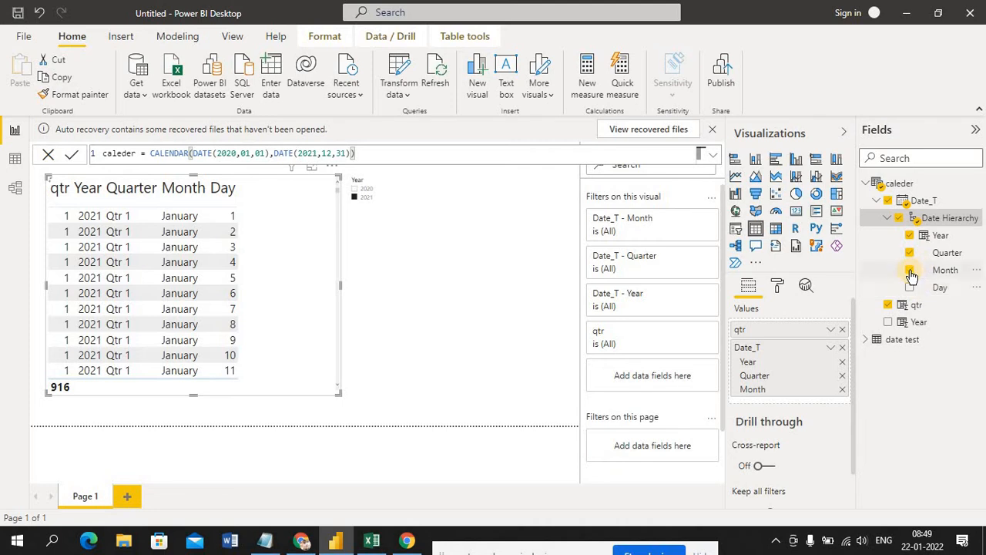
click(911, 270)
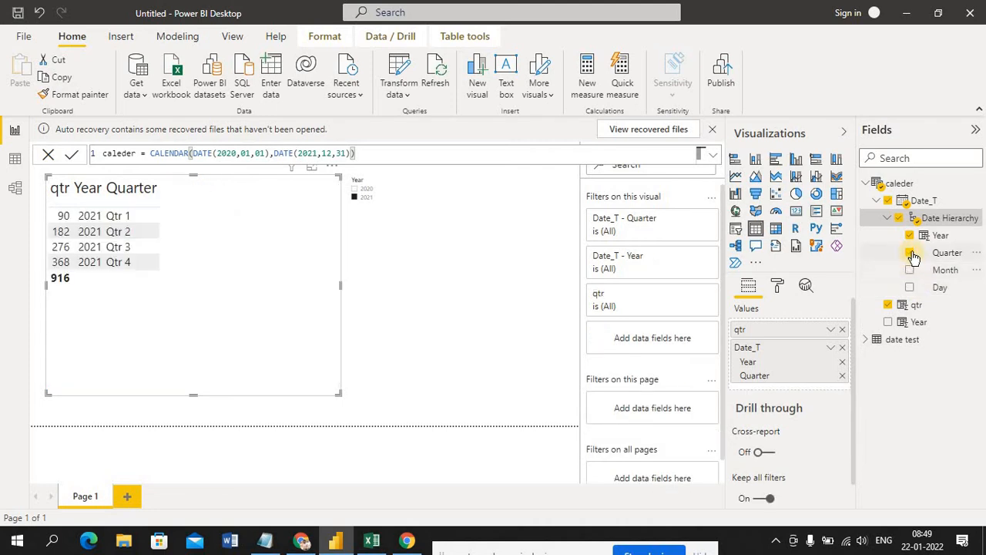
click(910, 252)
click(911, 235)
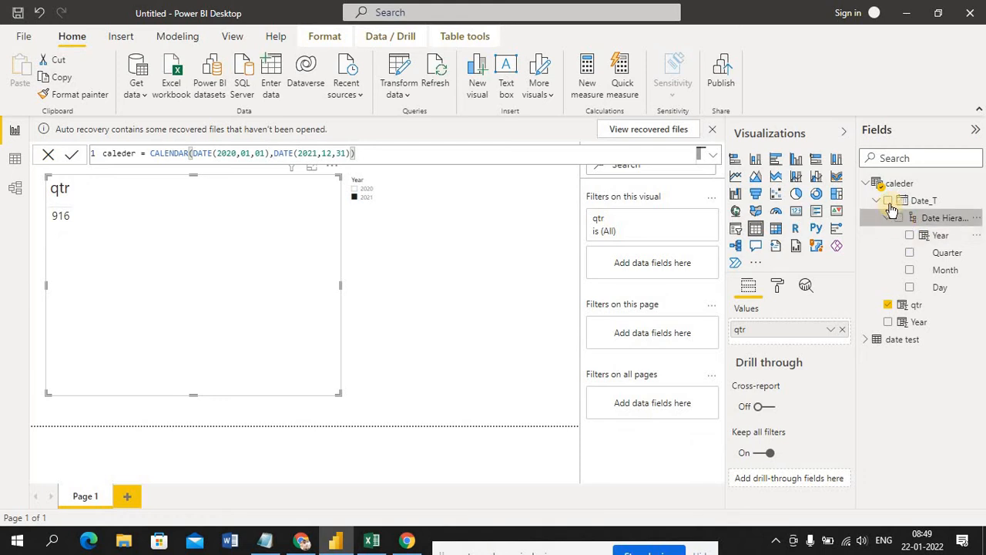
click(888, 201)
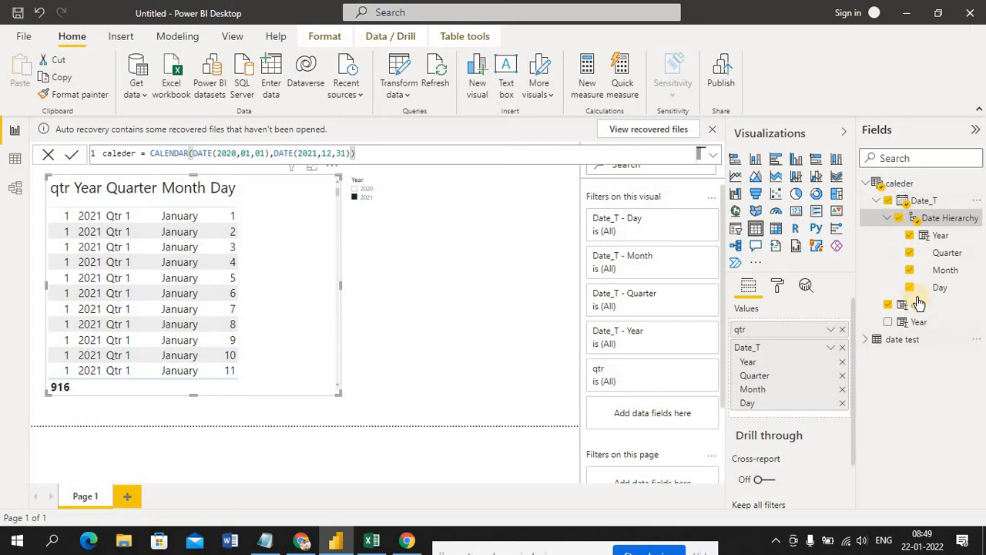
- In the data view of the caleder table, examine the column commands available for Date_T
click(15, 159)
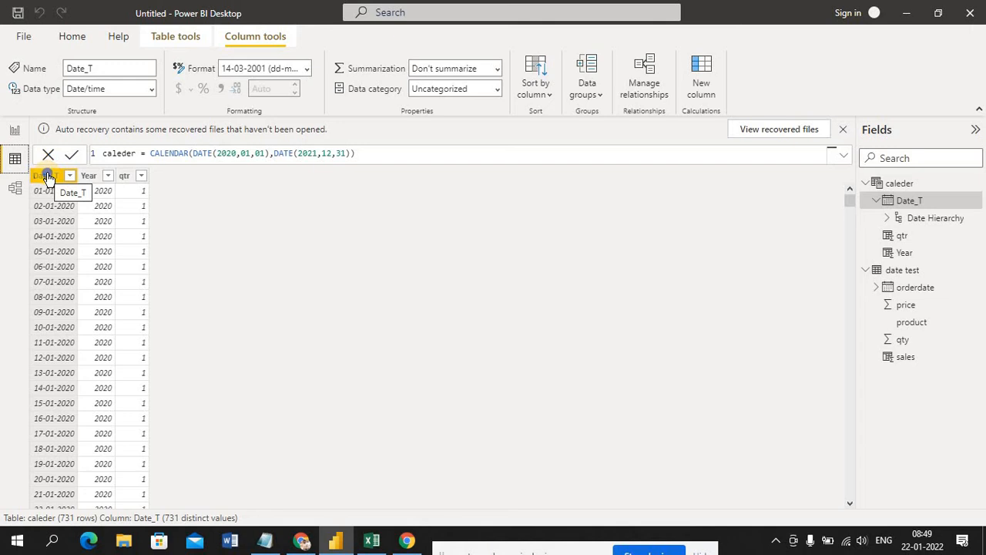
right_click(47, 174)
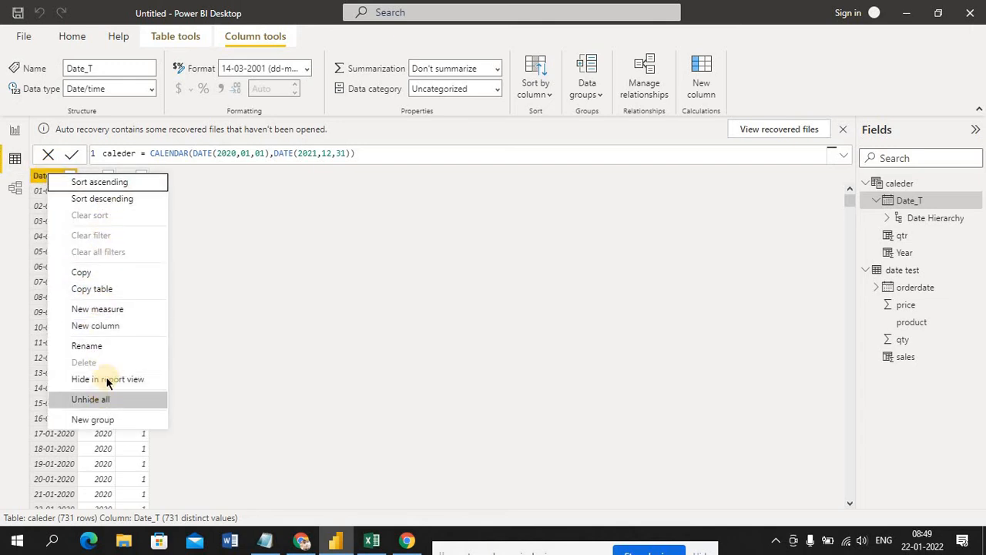
click(236, 333)
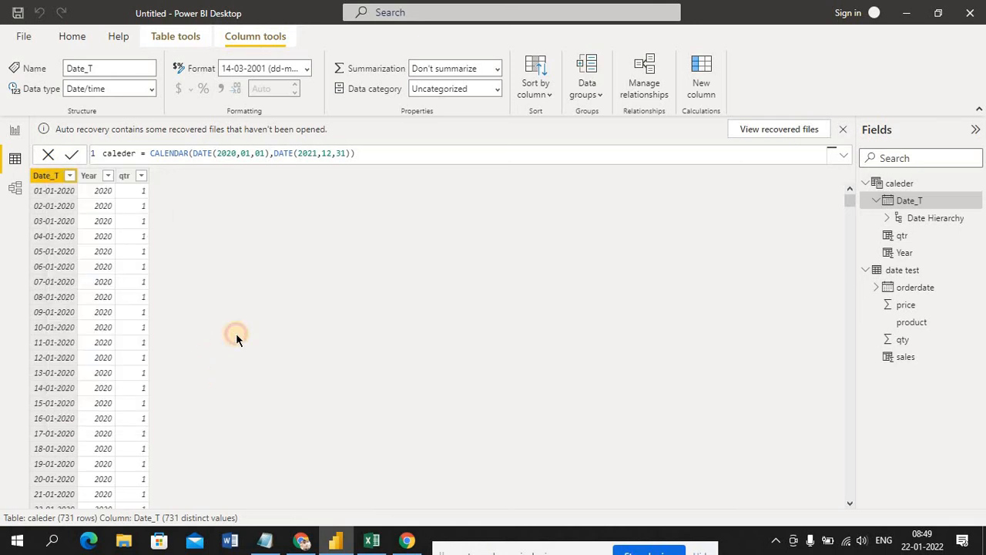
right_click(50, 179)
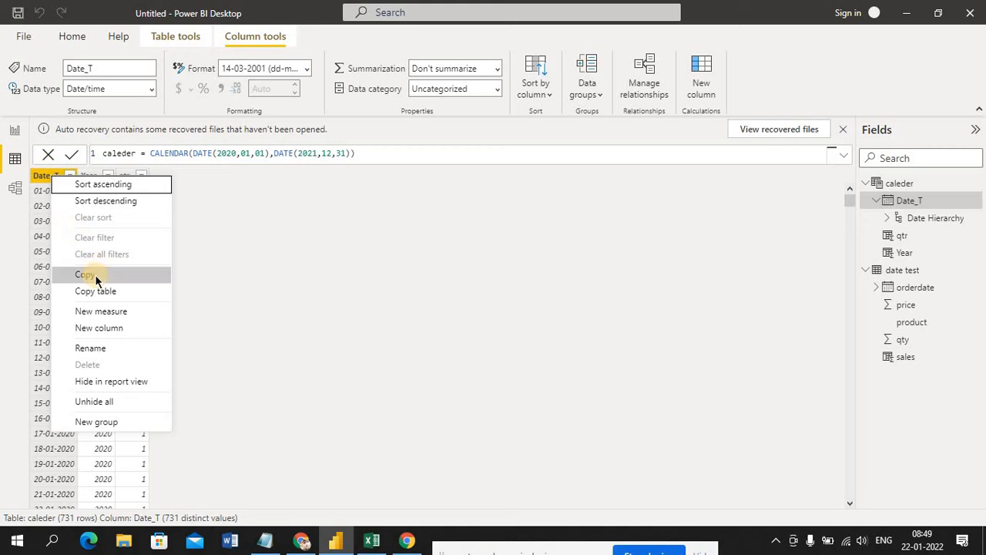
click(273, 310)
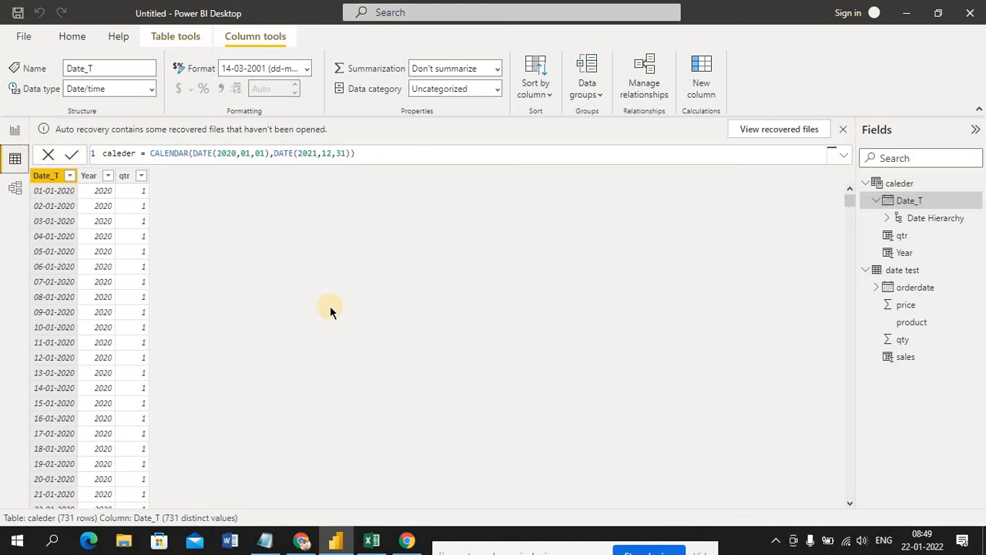
click(80, 40)
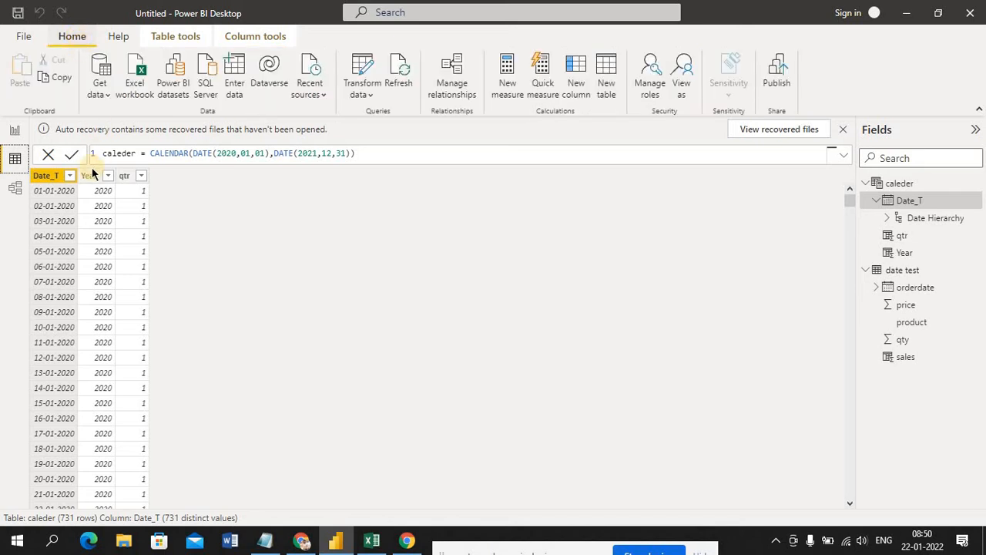
right_click(47, 178)
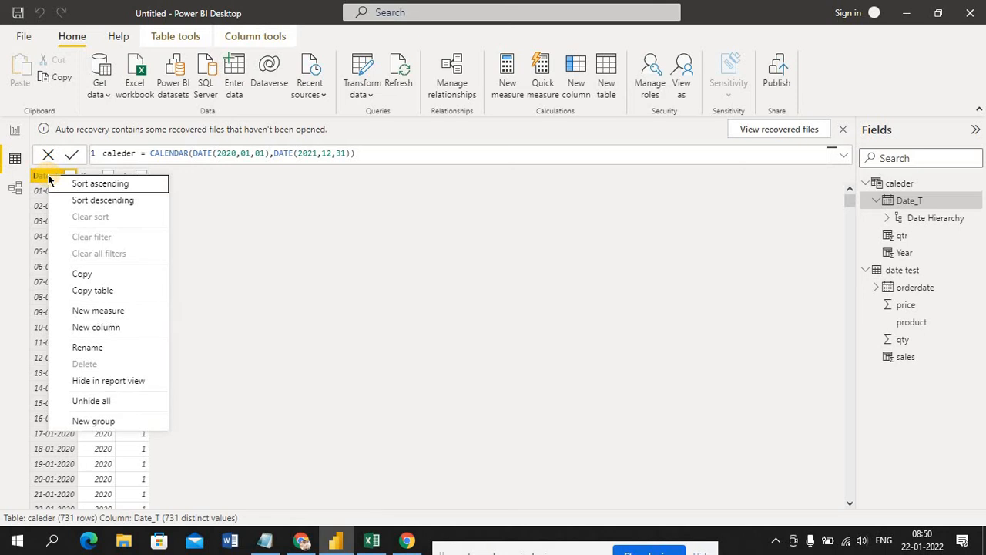
click(10, 160)
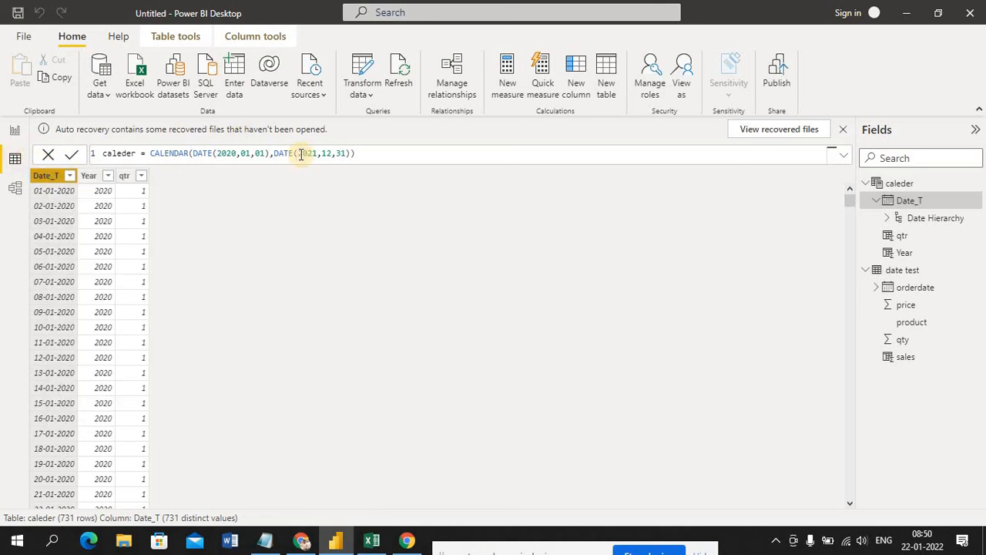
- Open the date test query in Power Query Editor and examine the commands available for its product column
click(373, 95)
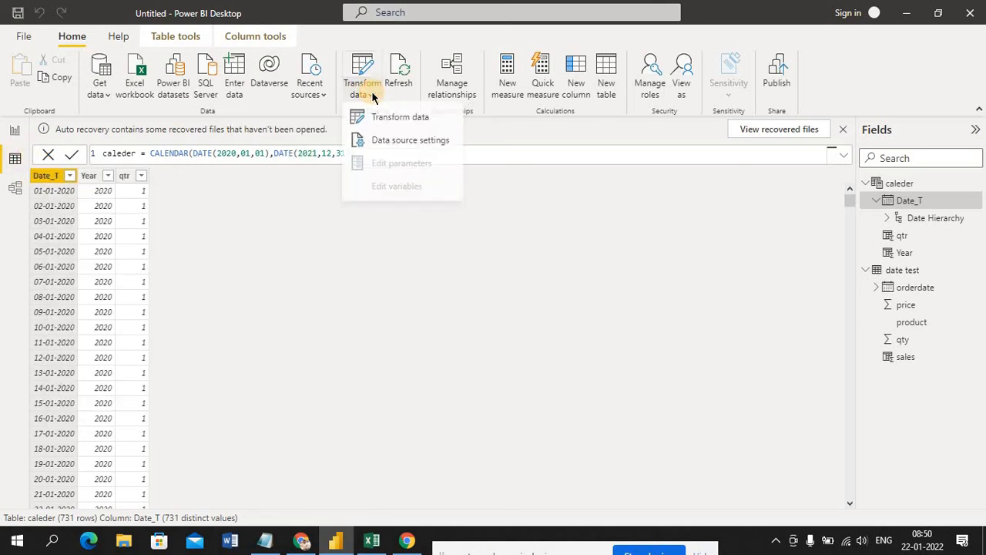
click(400, 118)
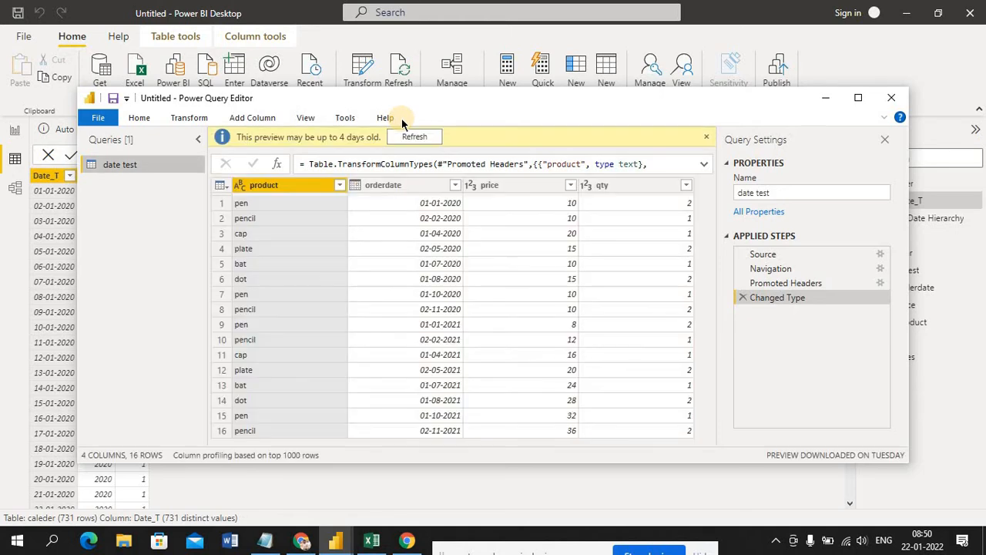
click(312, 189)
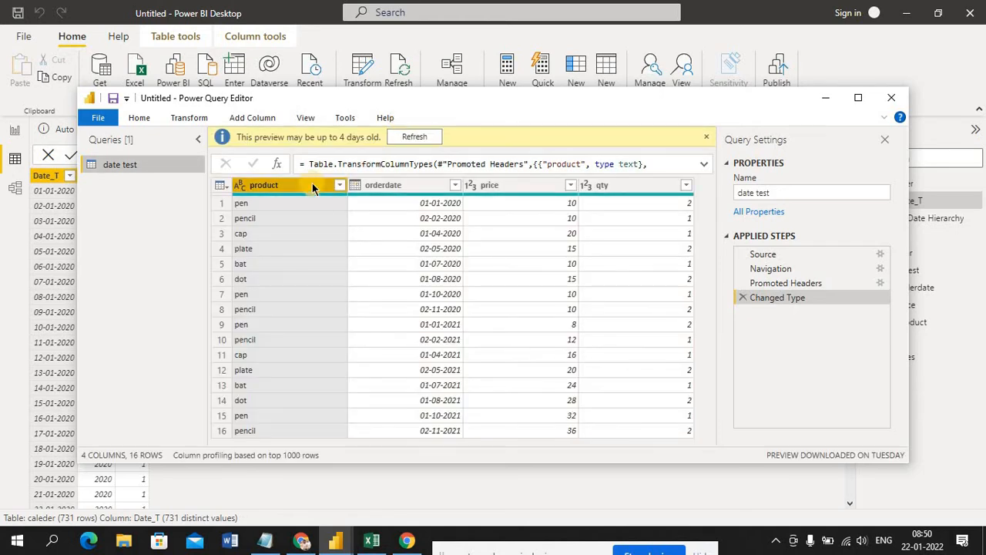
right_click(313, 188)
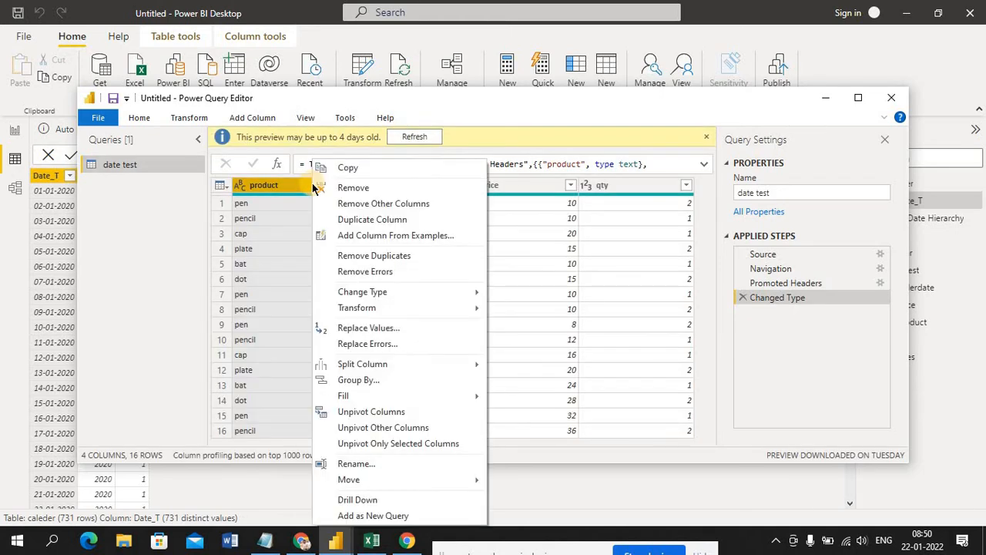
click(557, 142)
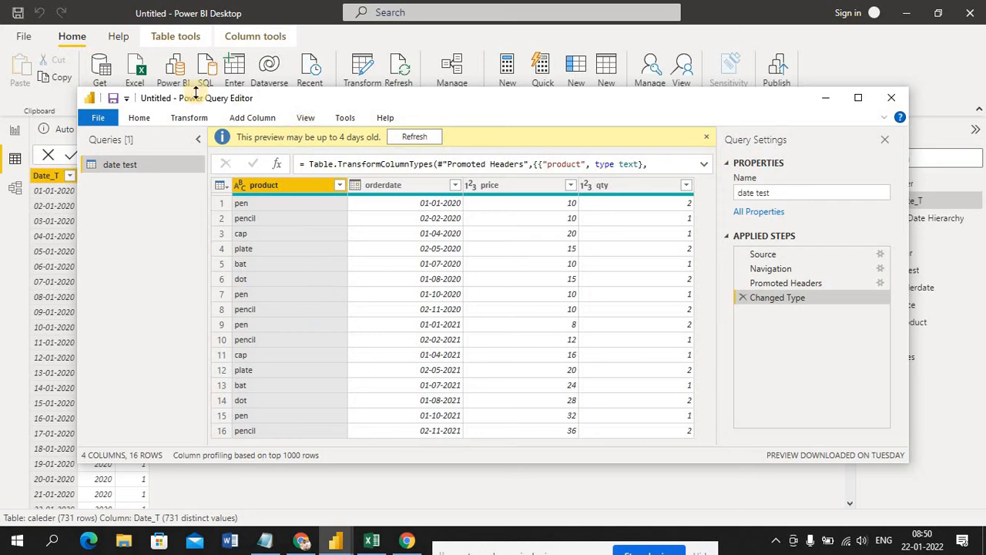
click(891, 97)
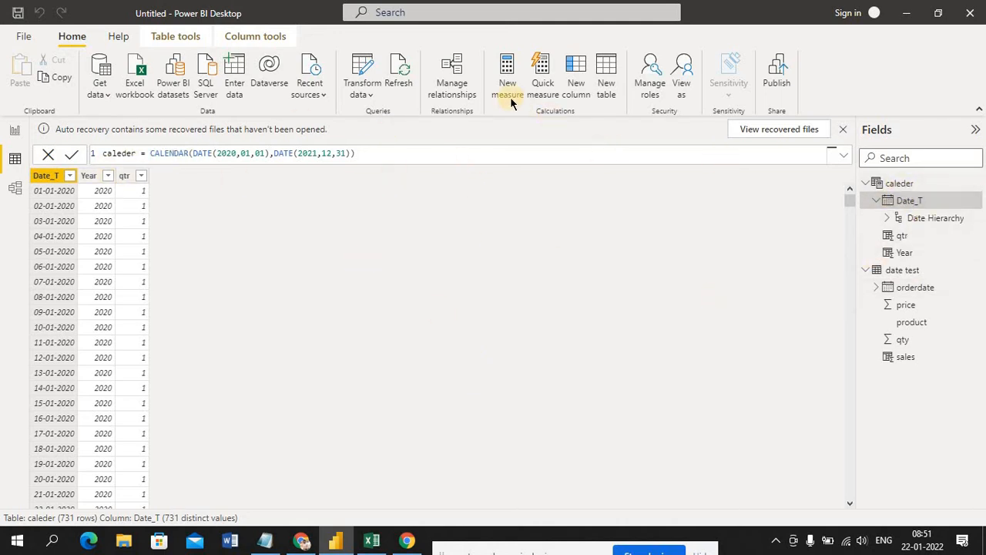
- Check the date test query in Power Query Editor against the date test worksheet in Excel, and close the editor
click(370, 98)
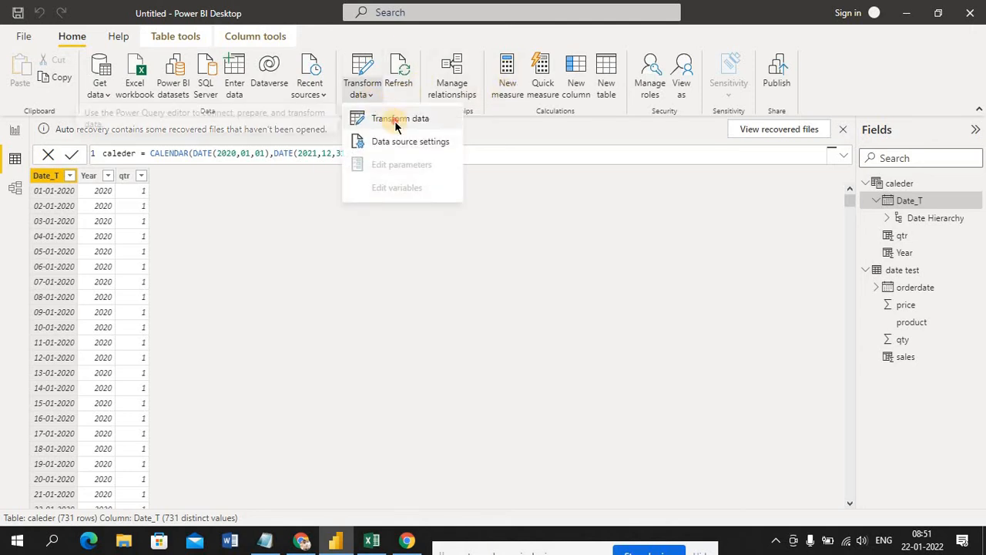
click(396, 125)
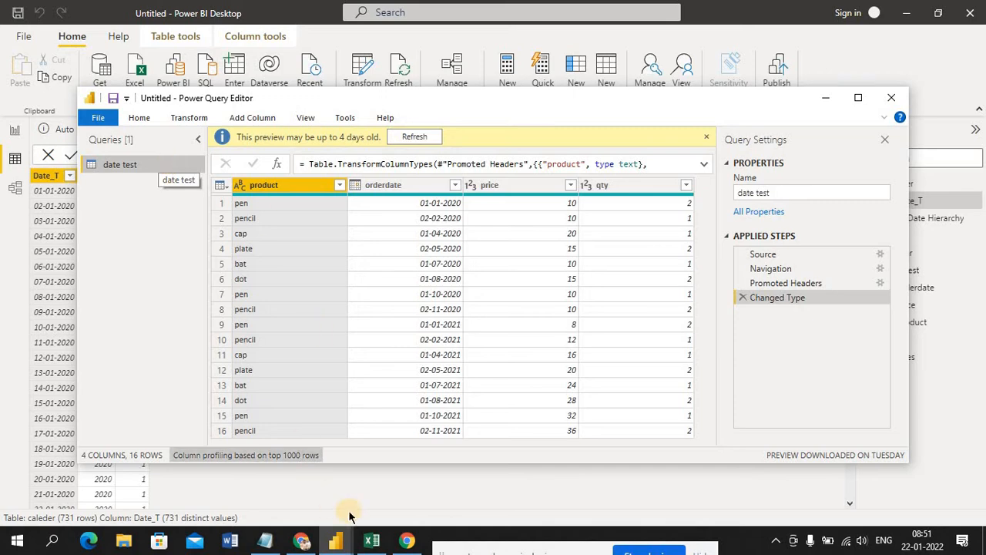
click(370, 542)
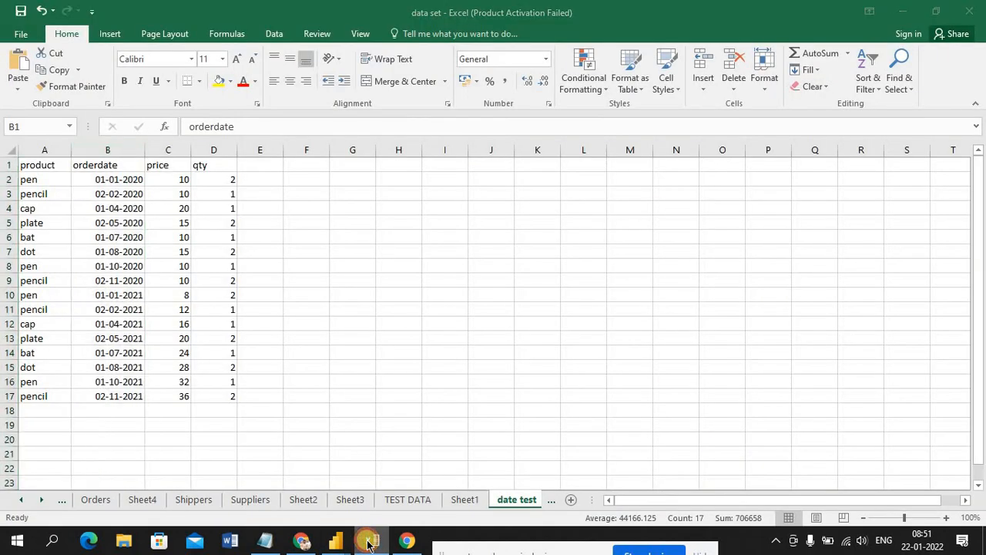
click(370, 542)
mouse_move(337, 542)
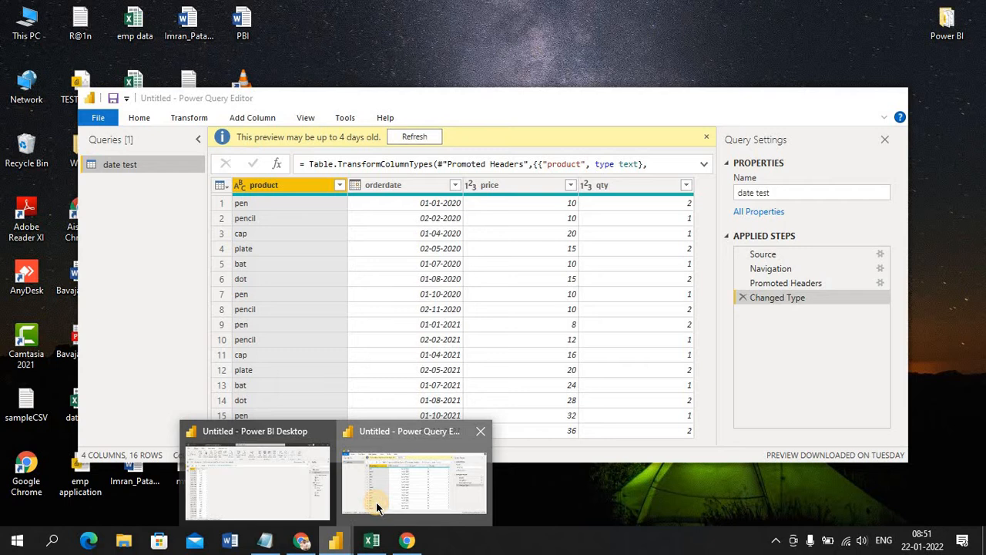
click(373, 498)
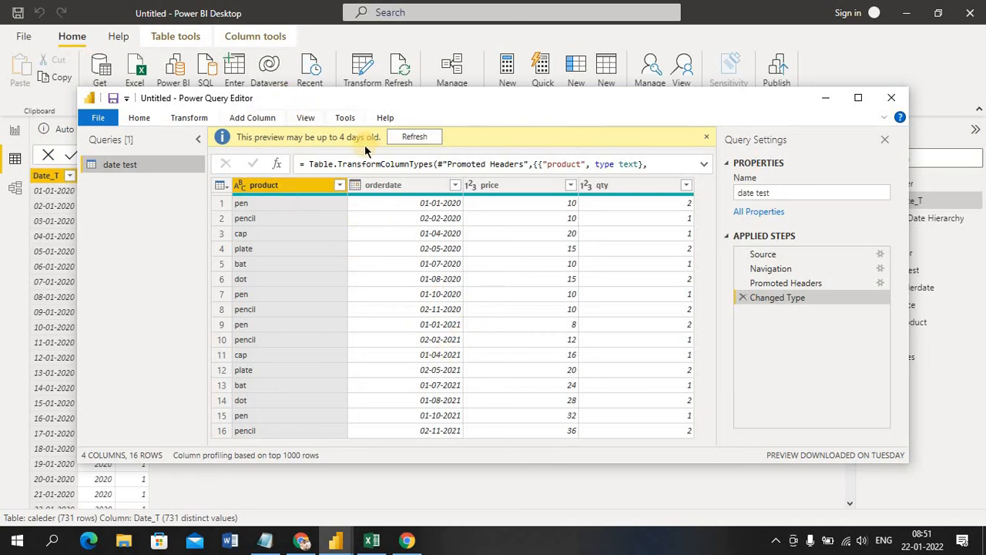
click(894, 97)
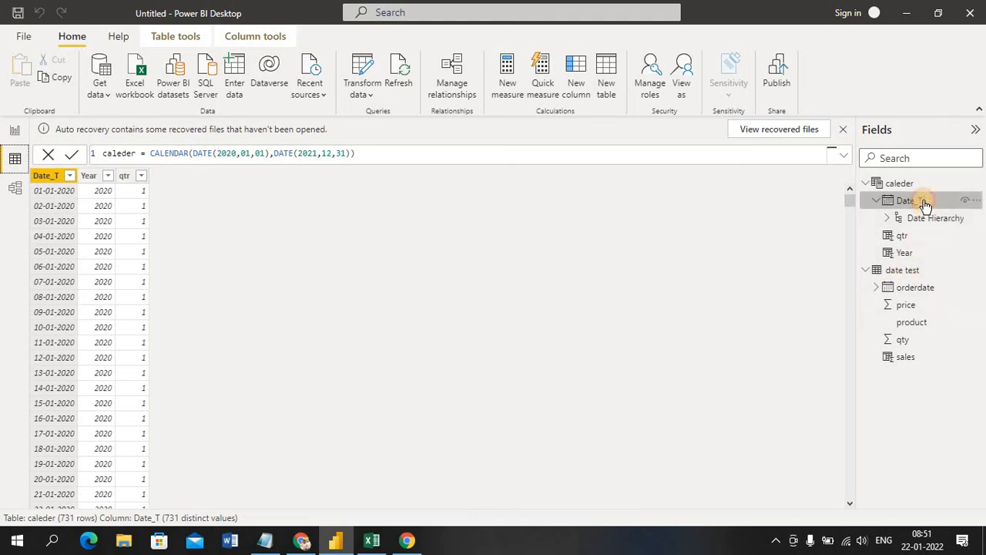
- Add a calculated column to the caleder table and name it test date
click(877, 201)
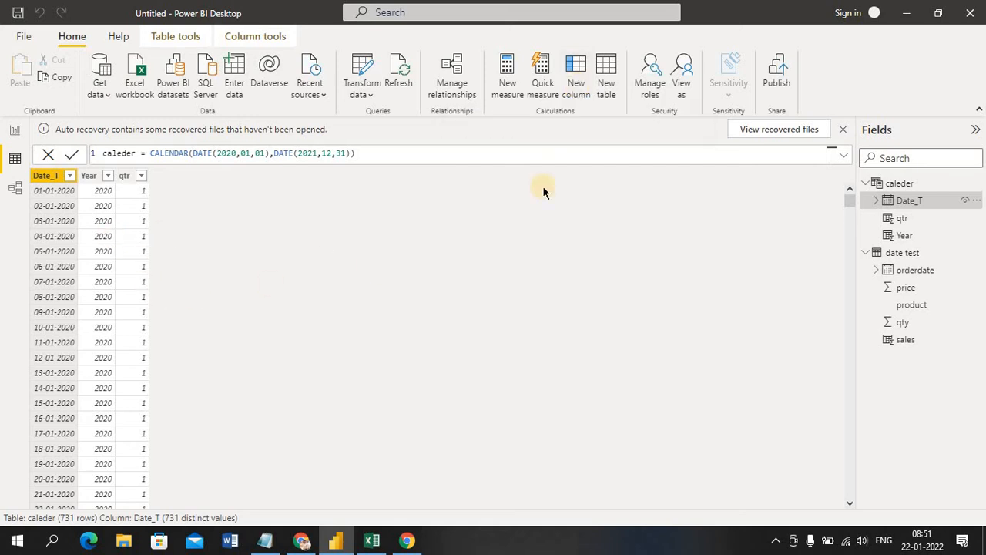
click(574, 83)
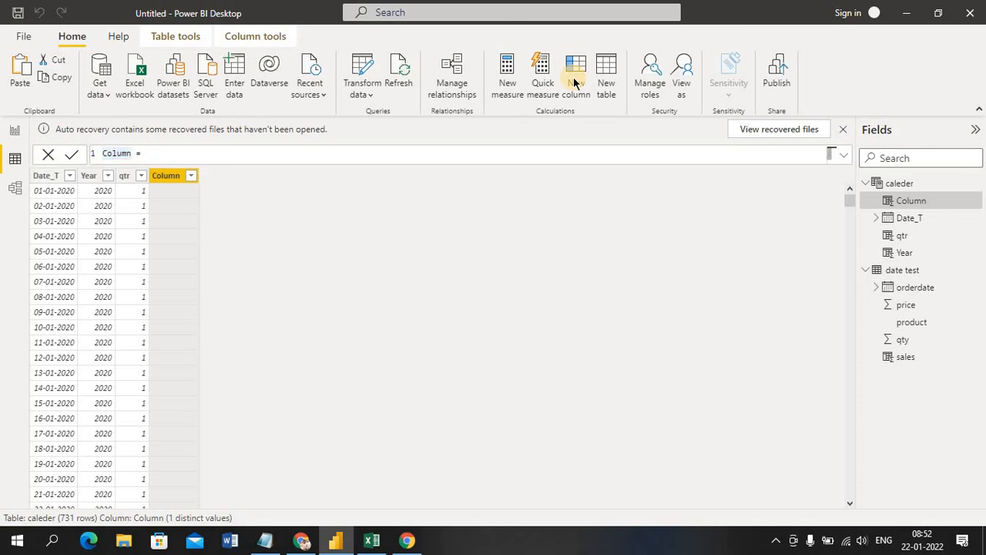
key(Right)
key(Right)
key(Right)
key(Right)
key(Right)
key(Right)
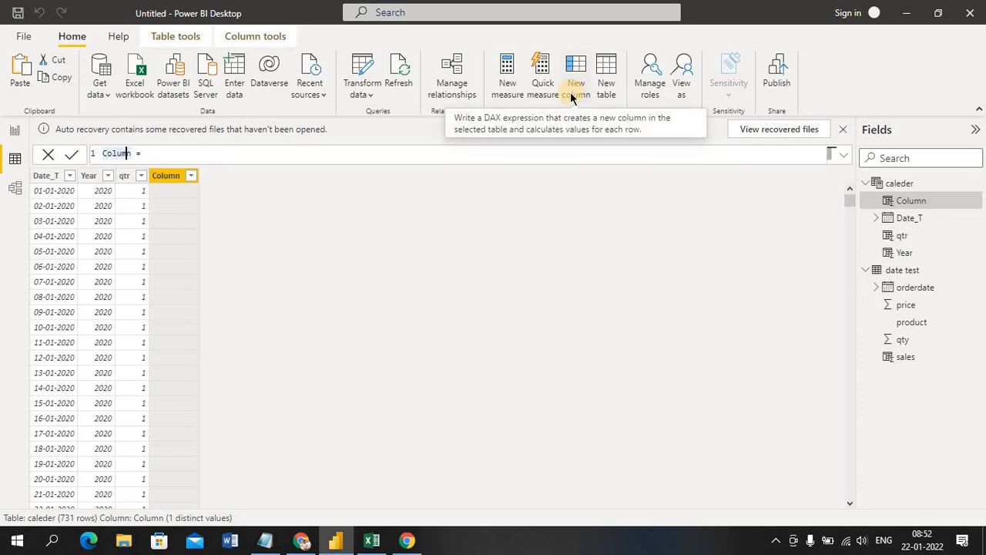
key(BackSpace)
key(BackSpace)
key(BackSpace)
key(BackSpace)
key(BackSpace)
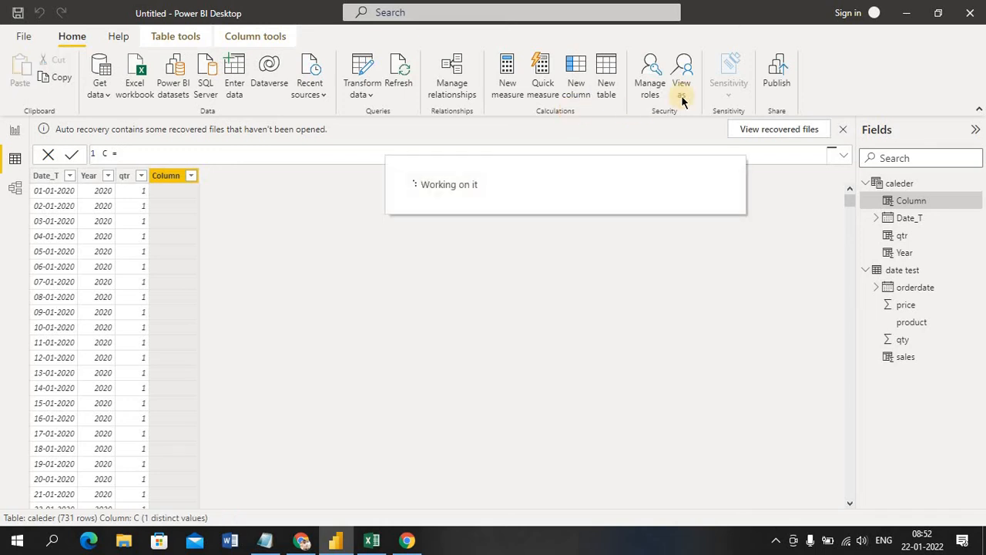
click(107, 154)
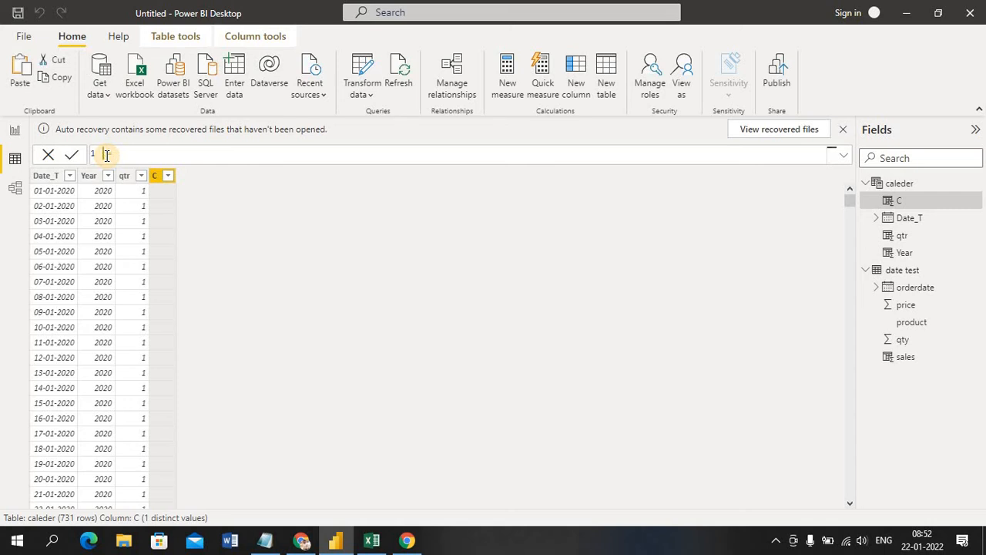
text(test date = )
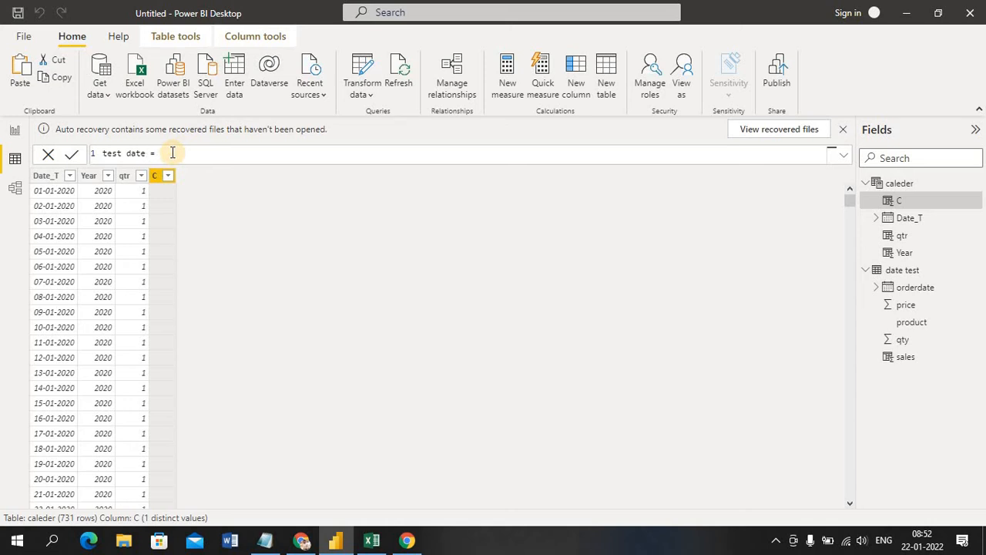
text(date)
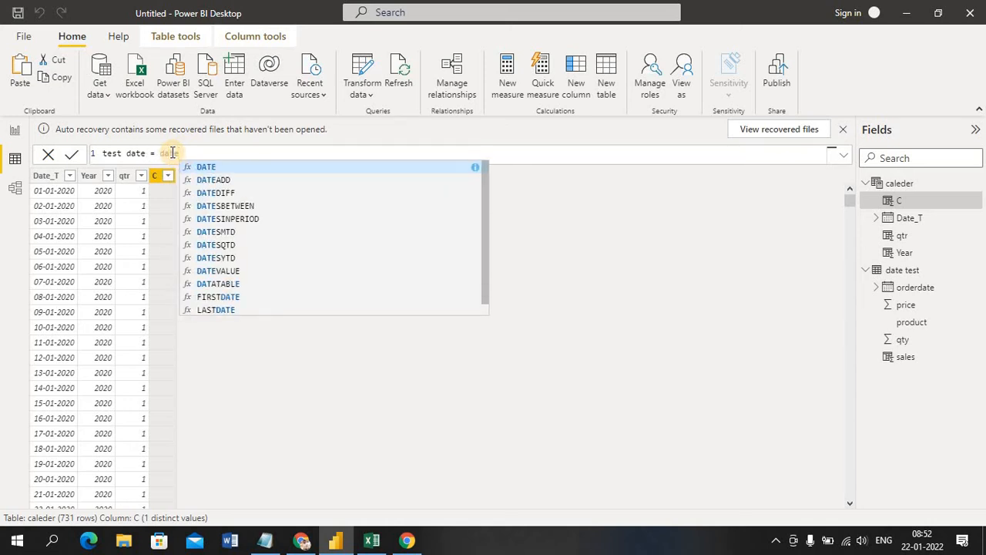
click(218, 168)
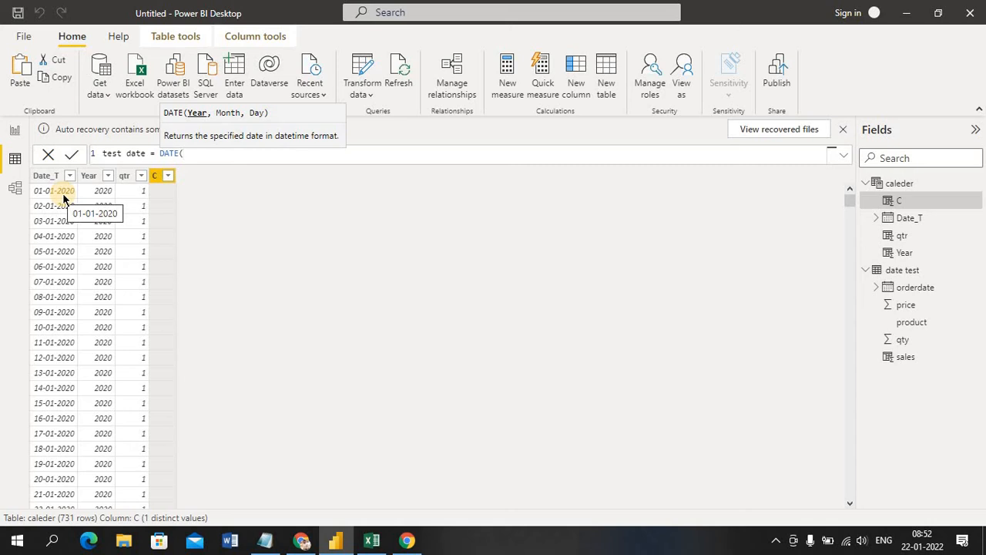
text(2020)
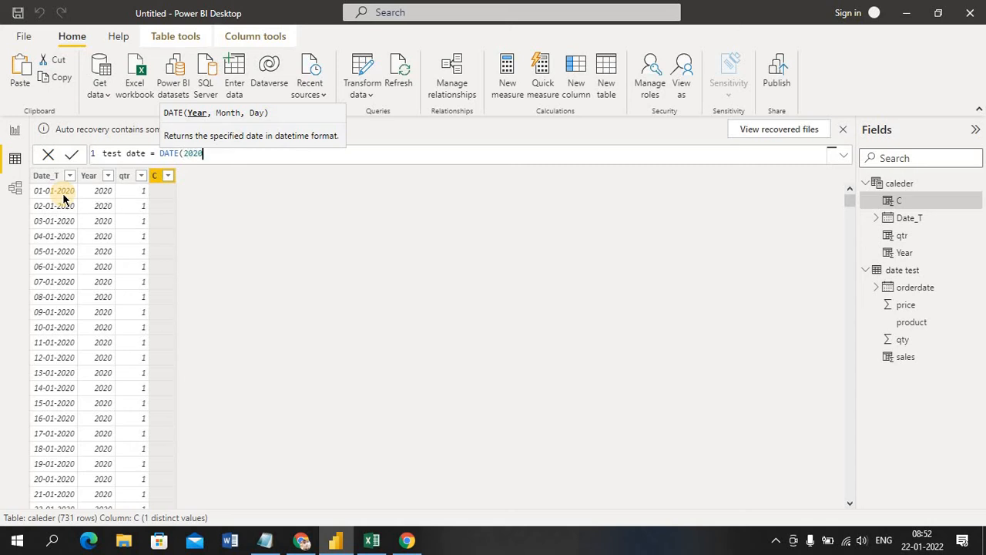
key(BackSpace)
key(BackSpace)
key(BackSpace)
key(BackSpace)
key(BackSpace)
key(BackSpace)
key(BackSpace)
- Try to define the test date column in the caleder table with the formula CALENDAR(2020,2021)
click(138, 234)
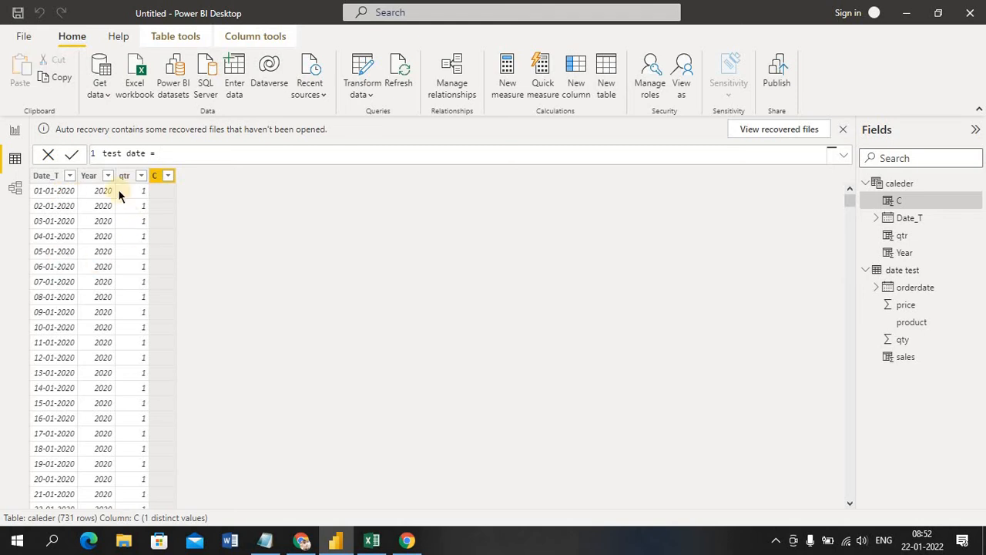
click(184, 151)
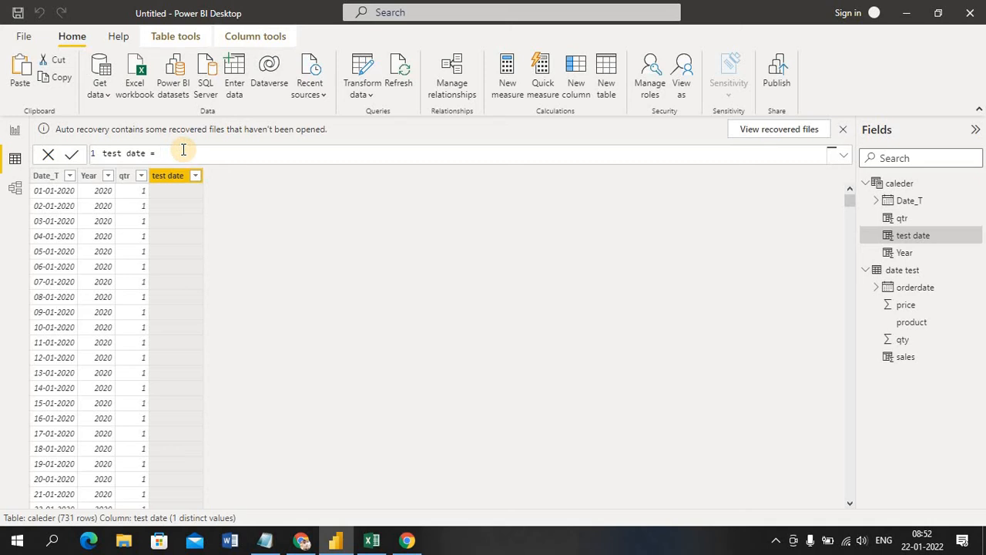
text(ca)
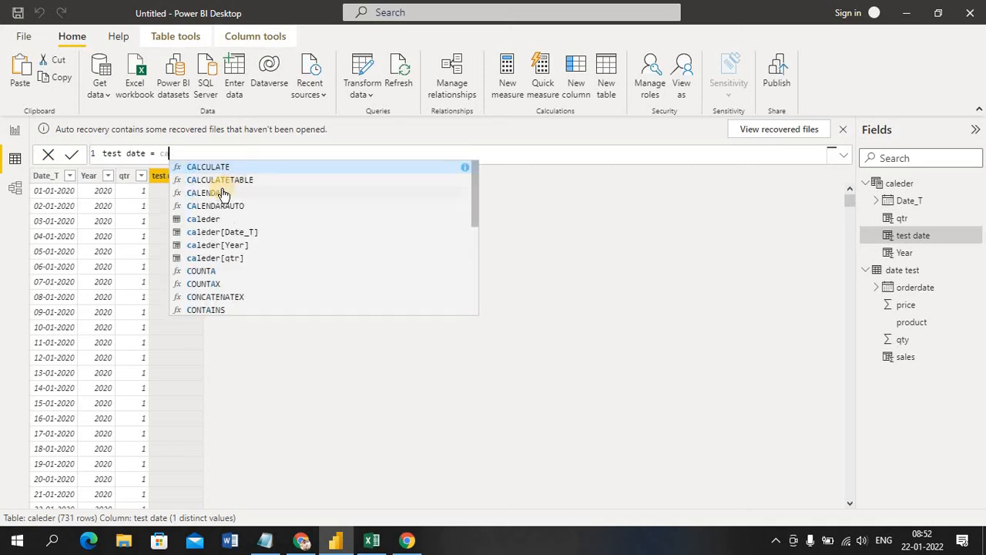
click(221, 193)
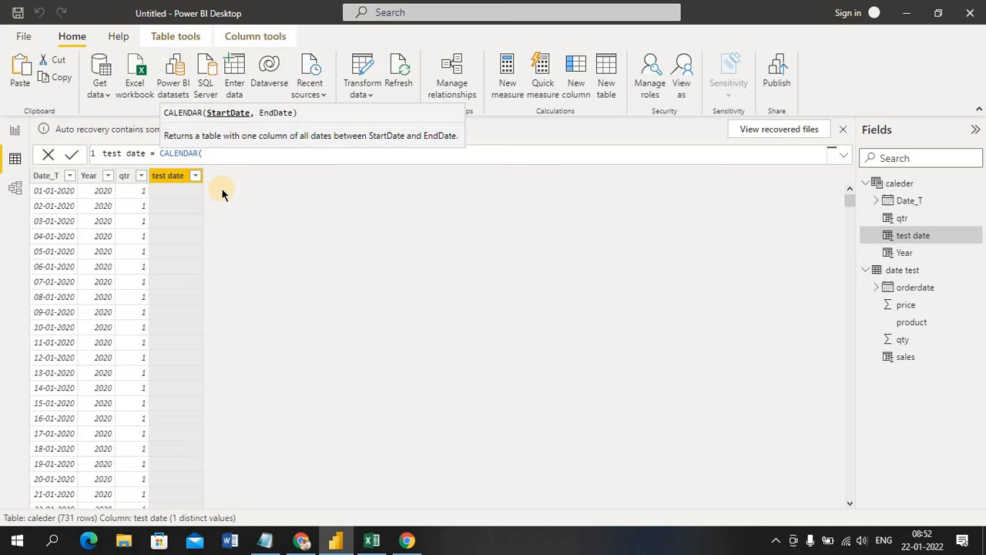
text(2020,)
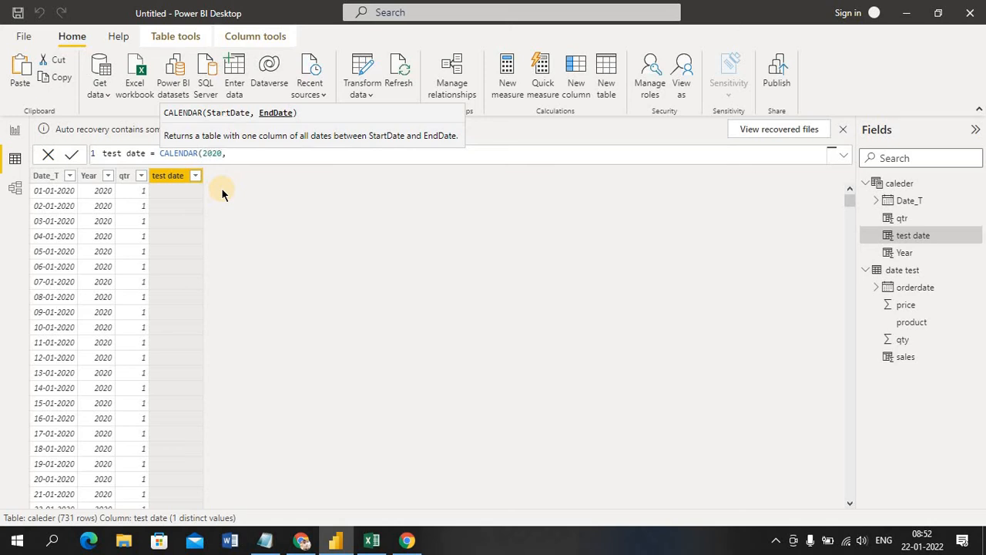
text(2021))
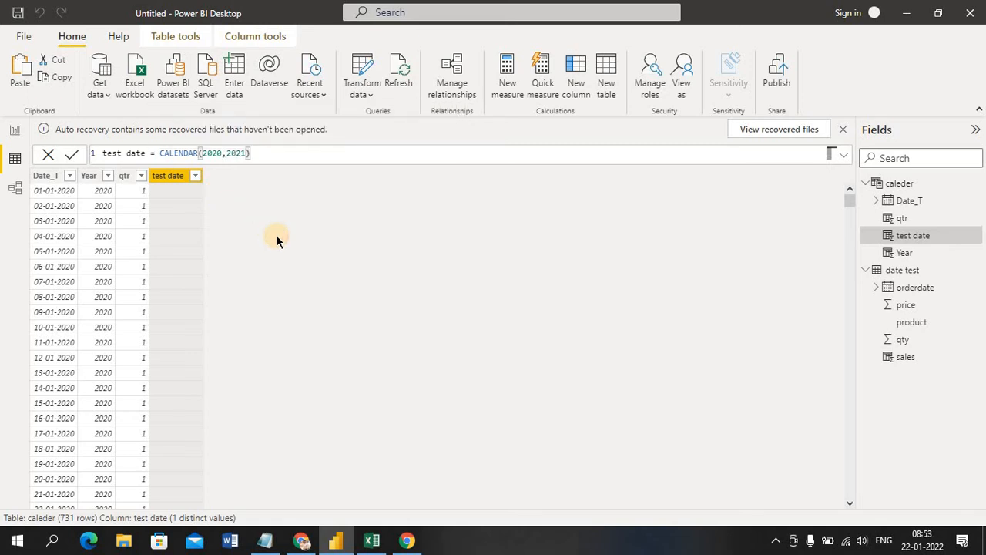
key(Return)
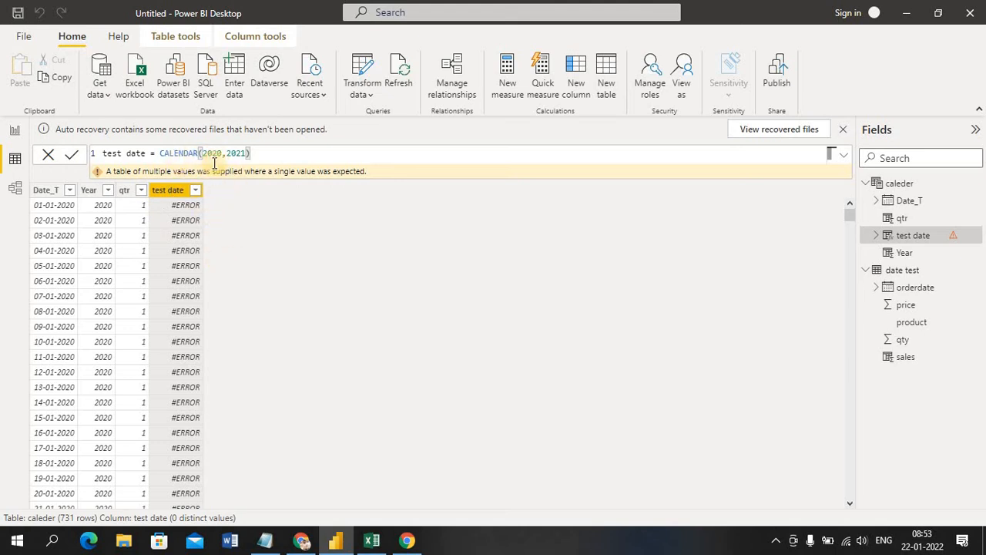
- Clear the CALENDAR(2020,2021) expression from the test date formula, keeping the column name and equals sign
click(270, 156)
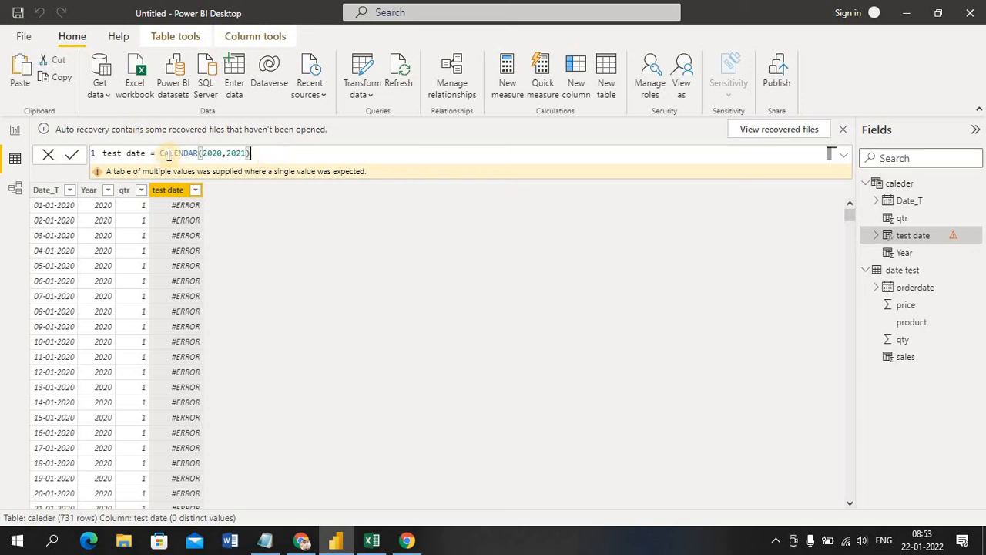
drag(262, 157, 246, 156)
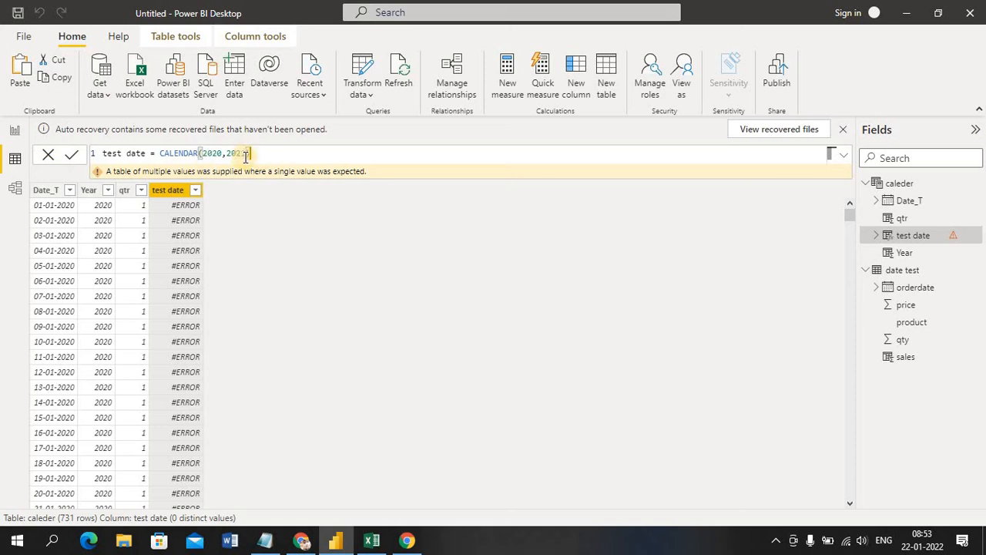
key(BackSpace)
key(BackSpace)
key(BackSpace)
key(BackSpace)
key(BackSpace)
key(BackSpace)
key(BackSpace)
key(BackSpace)
key(BackSpace)
key(BackSpace)
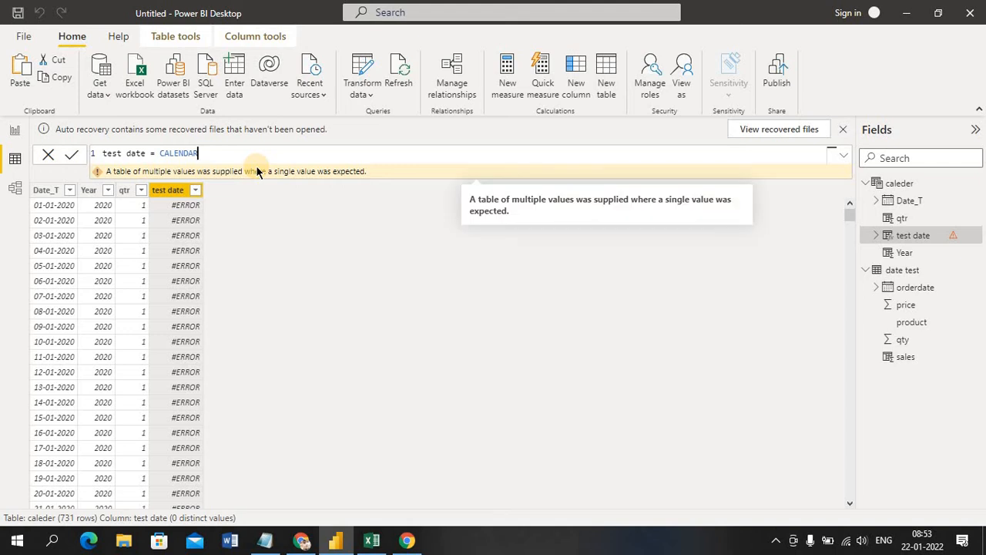
key(BackSpace)
key(BackSpace)
key(BackSpace)
key(BackSpace)
key(BackSpace)
key(BackSpace)
key(BackSpace)
key(BackSpace)
- Begin the test date formula with the CALENDAR function and DATE(2020,01,01) as its start date
text(ca)
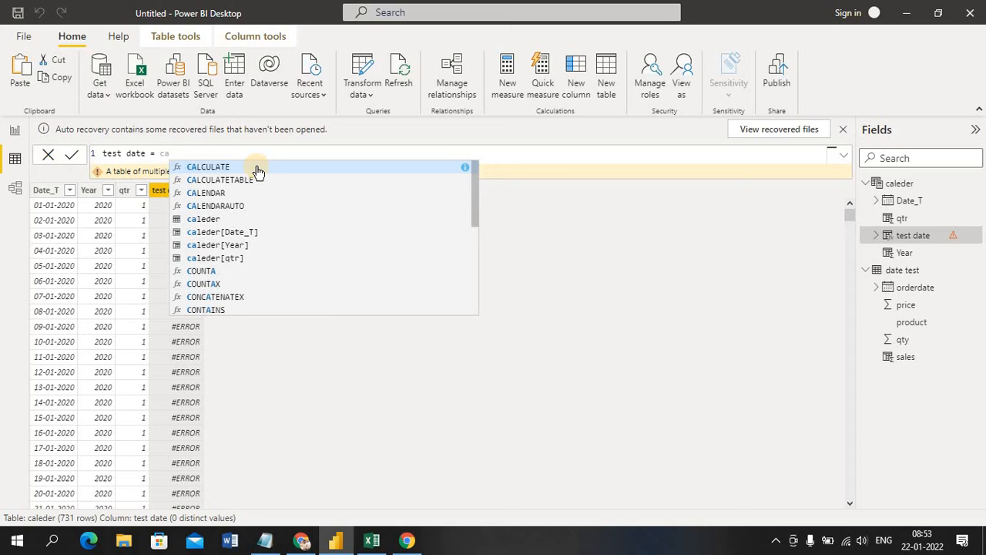
click(234, 198)
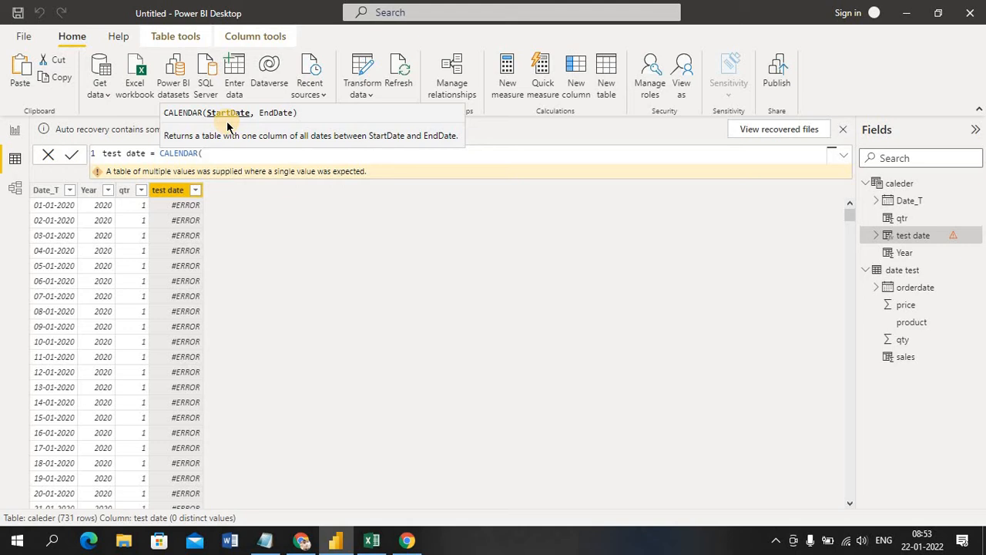
text(01)
key(BackSpace)
key(BackSpace)
text(da)
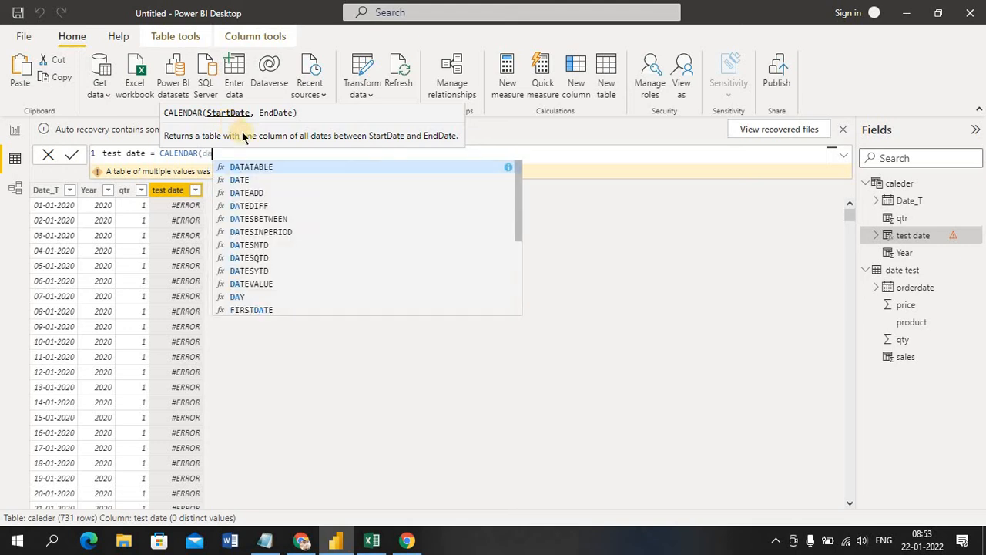
click(250, 182)
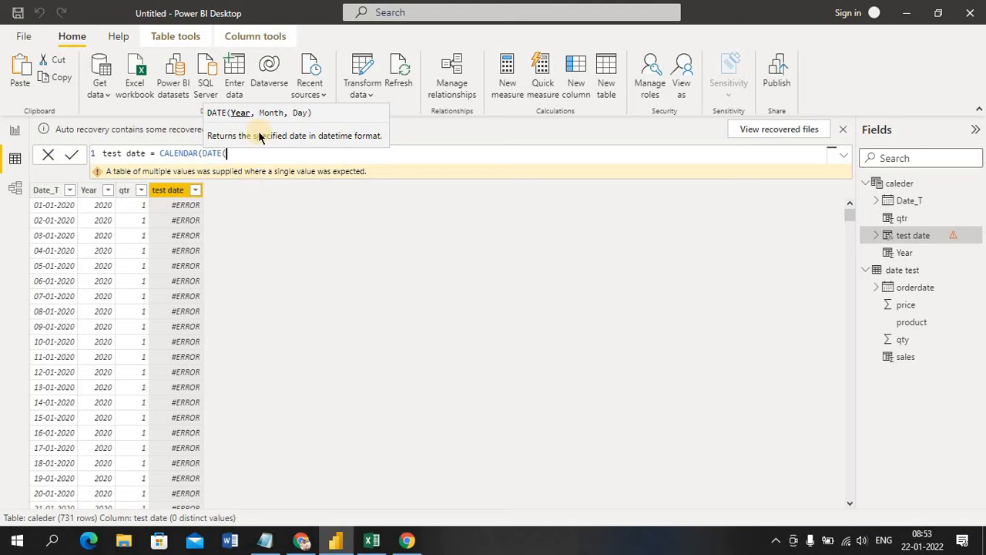
text(2)
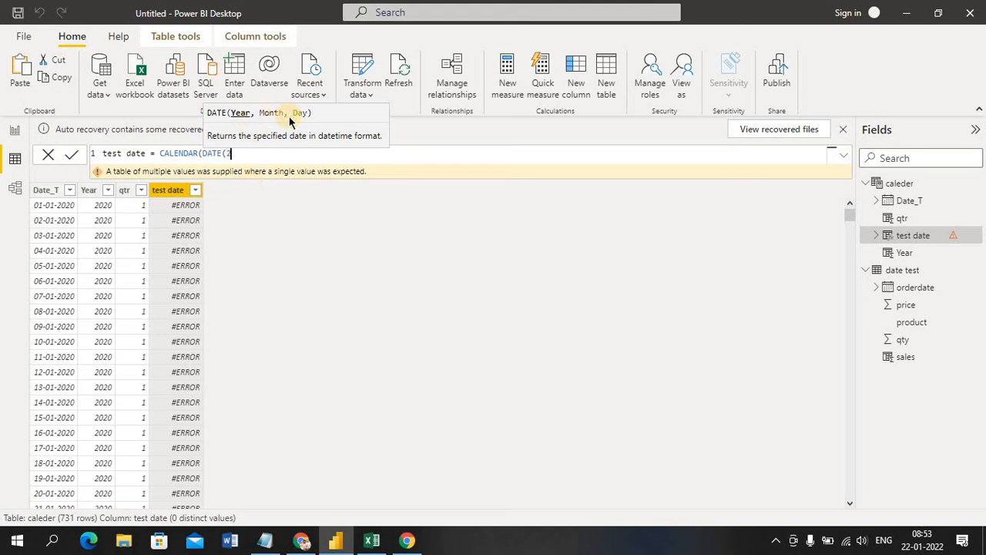
text(020,01,01,)
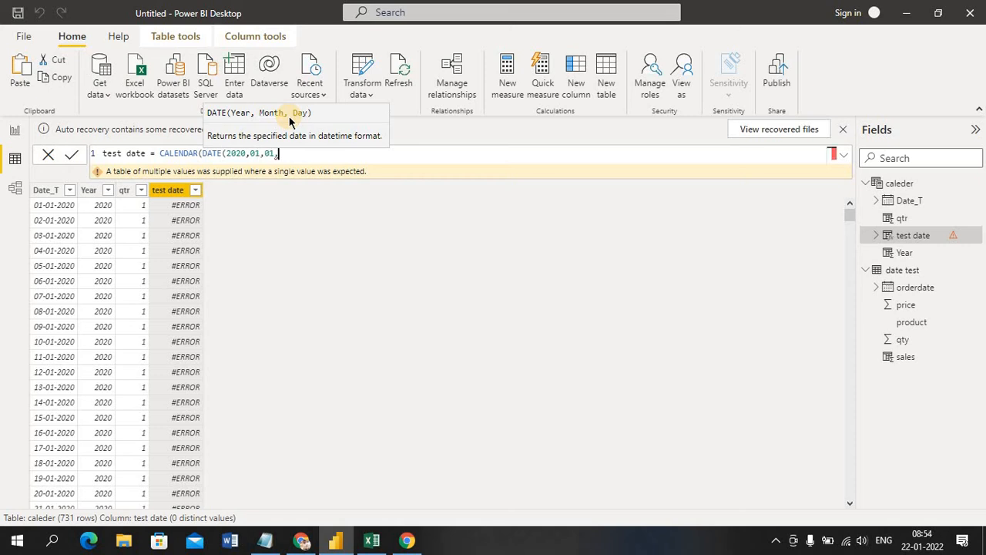
key(BackSpace)
text())
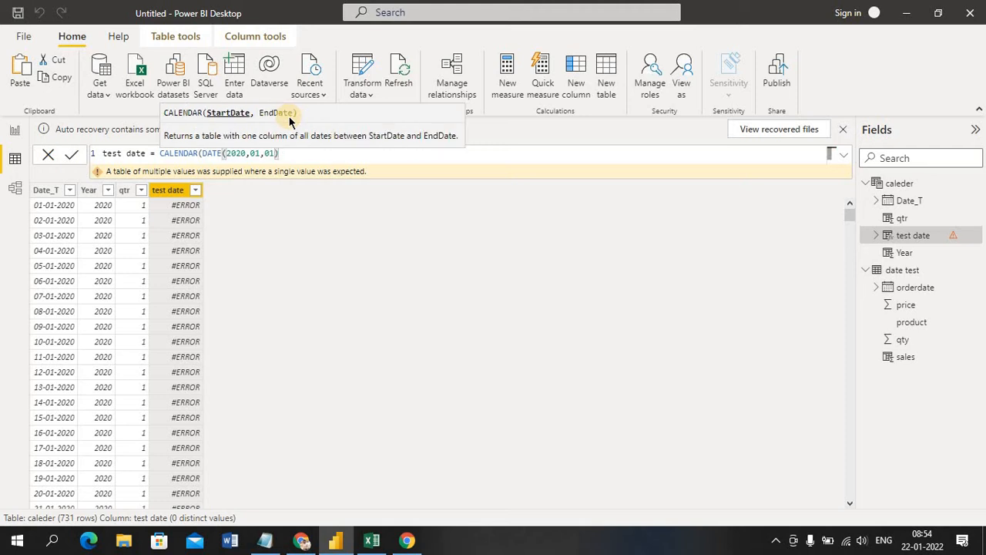
text(,)
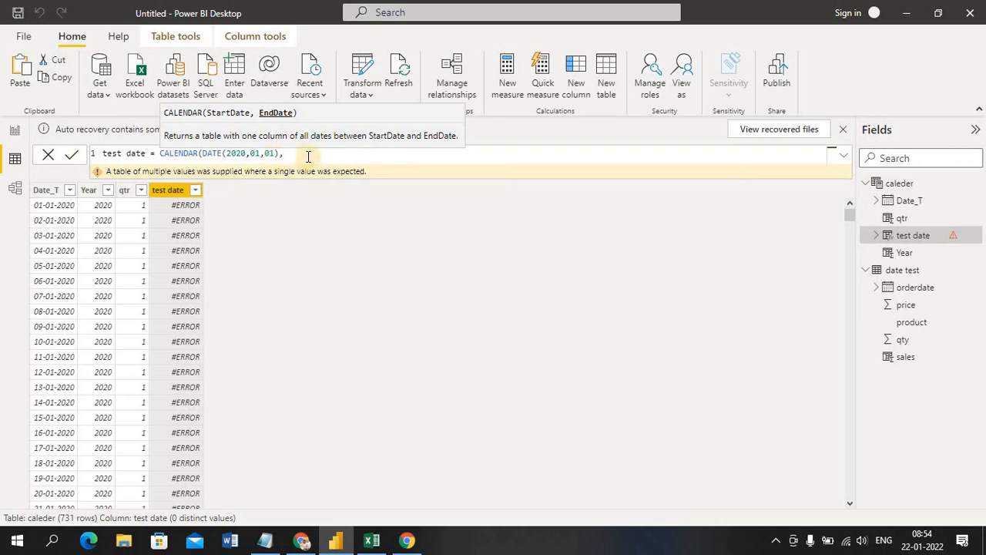
- Enter DATE(2021,12,31) as the end date of the CALENDAR function in the test date formula
text(,)
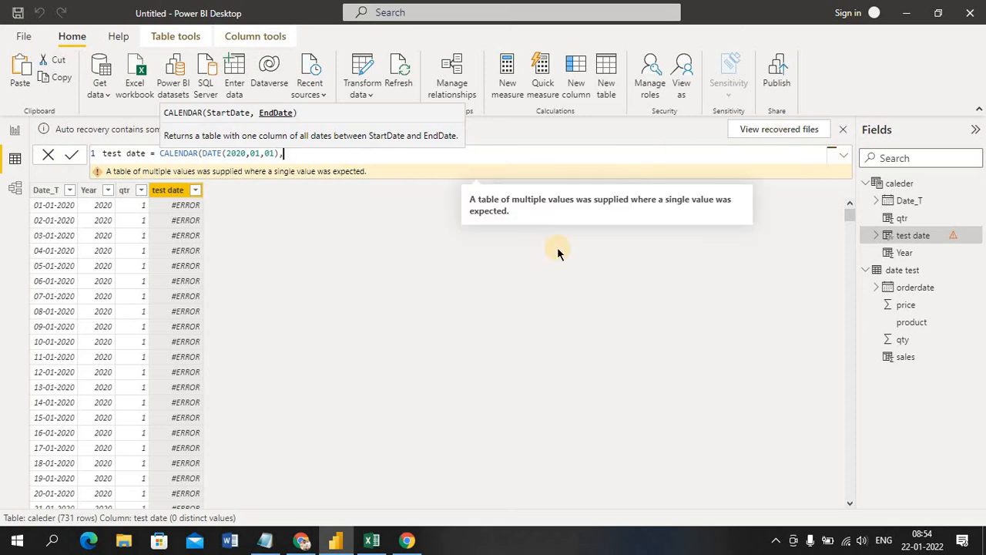
text(da)
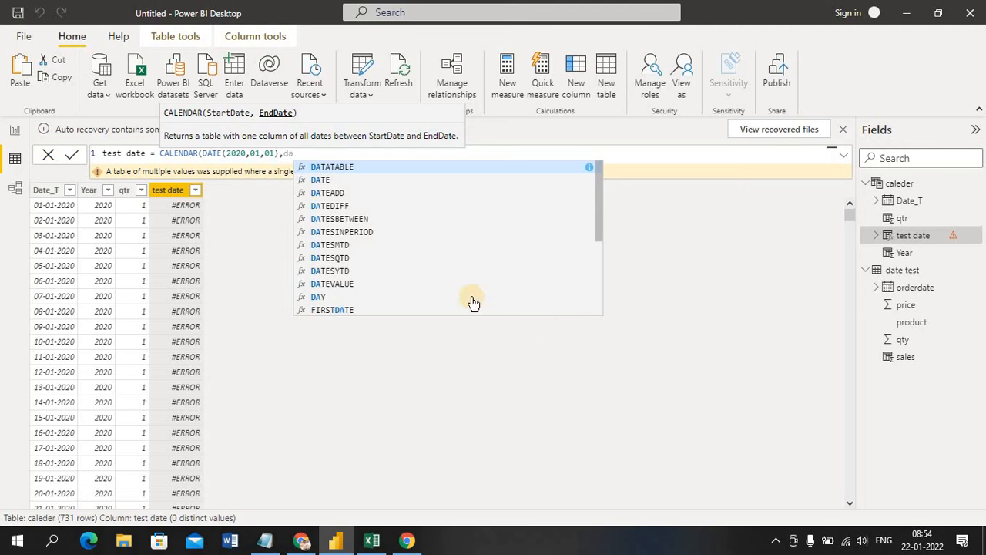
click(339, 181)
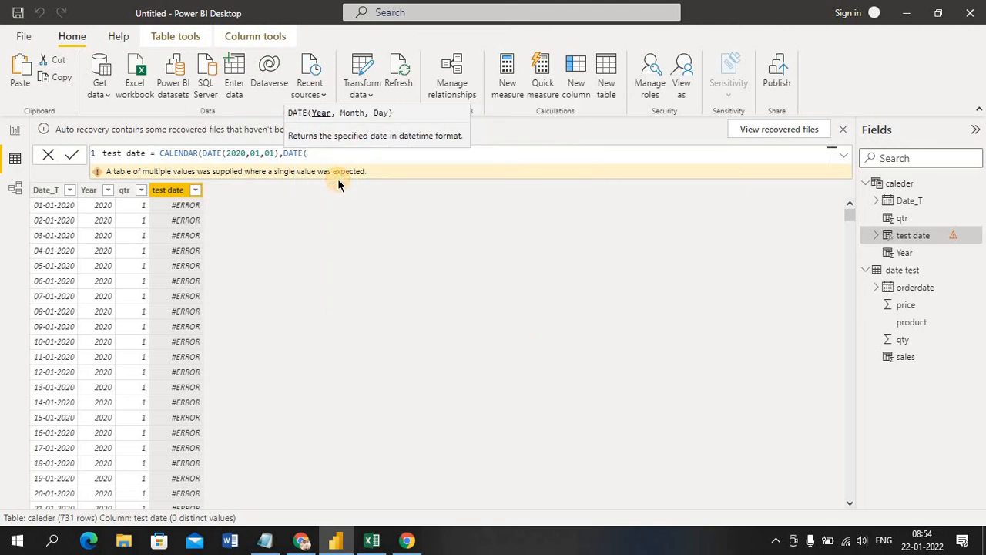
text(2021)
text(,)
text(31)
text(,)
key(BackSpace)
key(BackSpace)
key(BackSpace)
key(BackSpace)
key(BackSpace)
text(12,31))
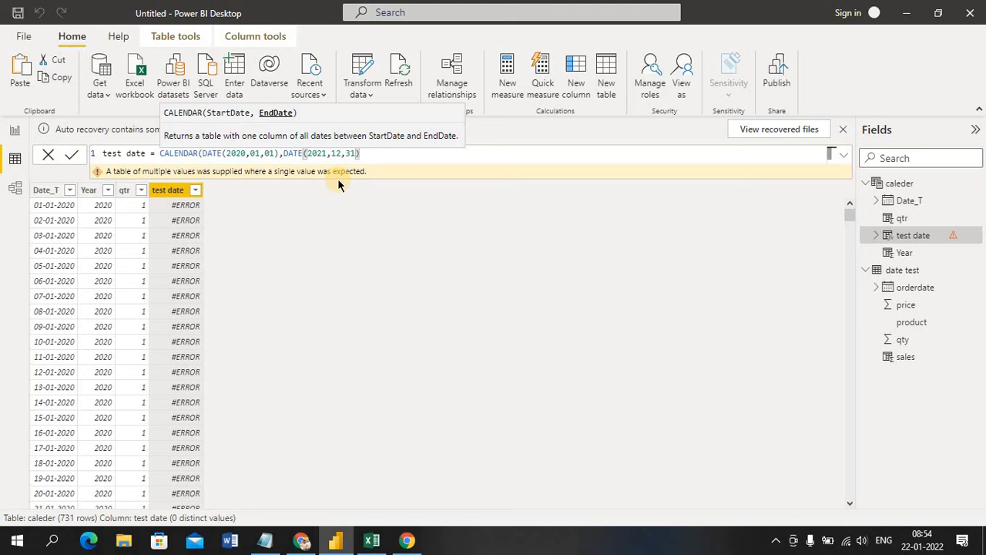
- Examine the CALENDAR function and its two DATE arguments in the test date column's formula
double_click(198, 155)
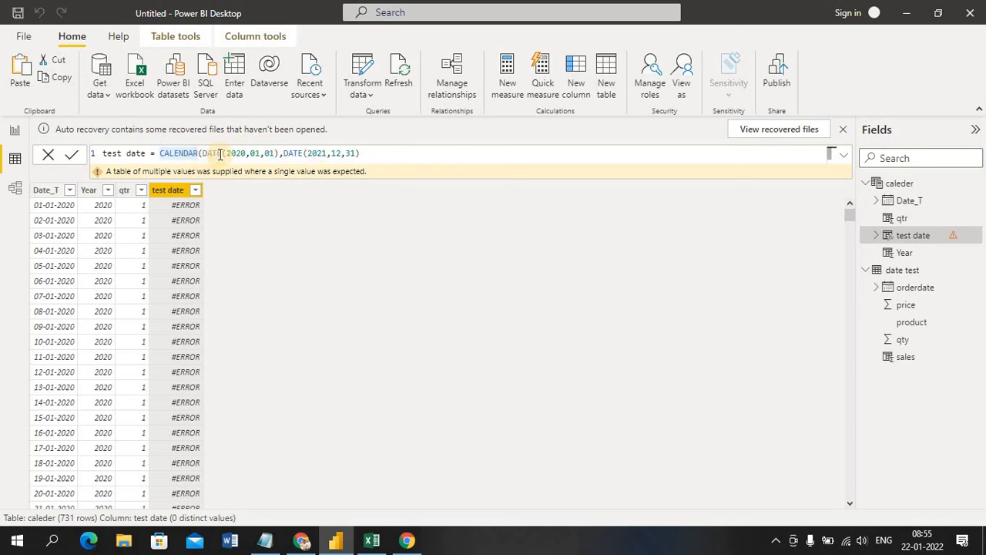
click(224, 153)
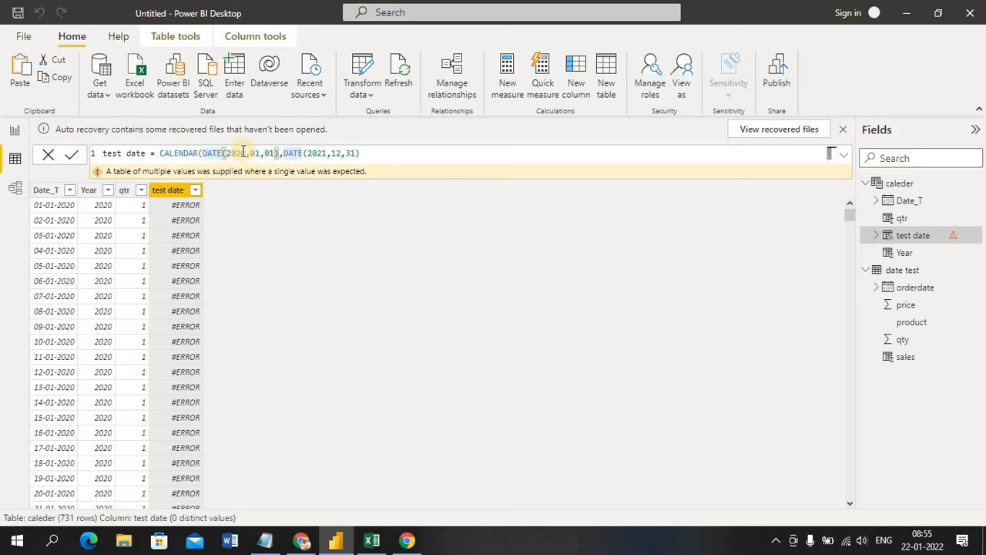
click(303, 153)
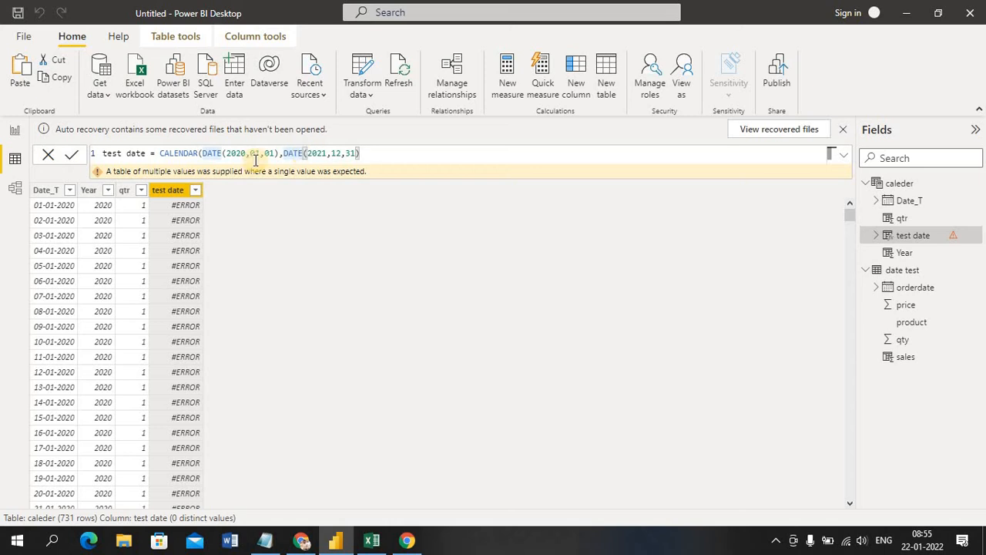
click(196, 152)
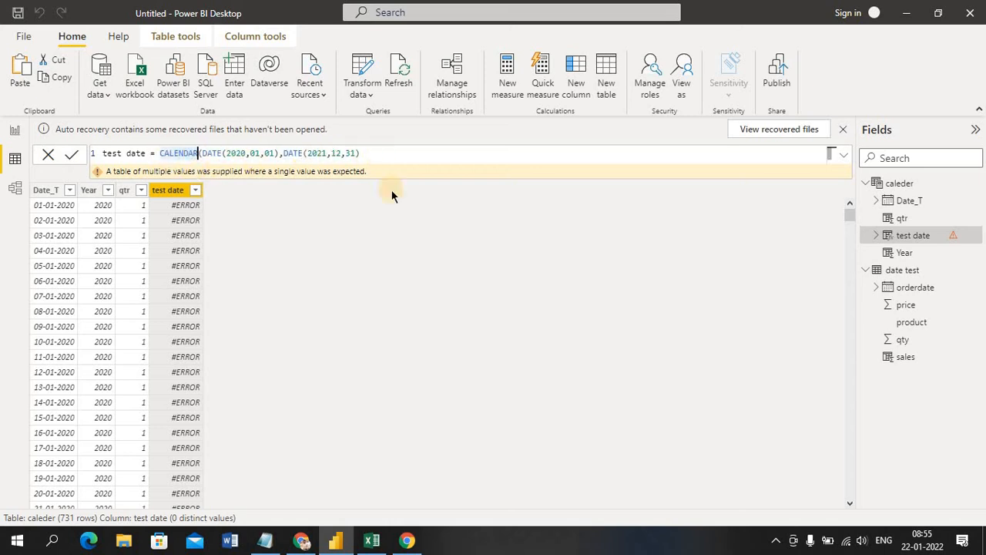
click(415, 254)
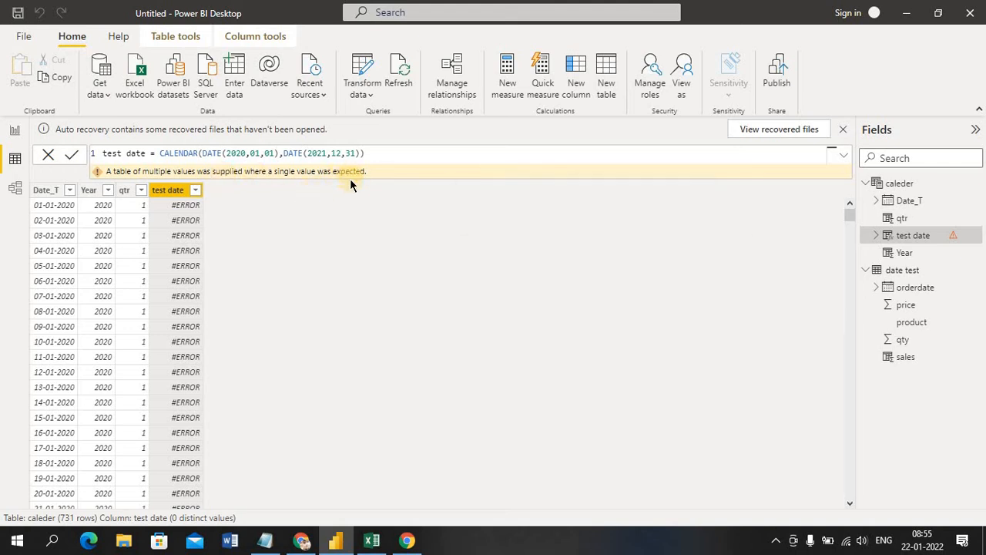
- Re-enter the closing brackets of the test date column's CALENDAR formula and reapply the formula
click(381, 153)
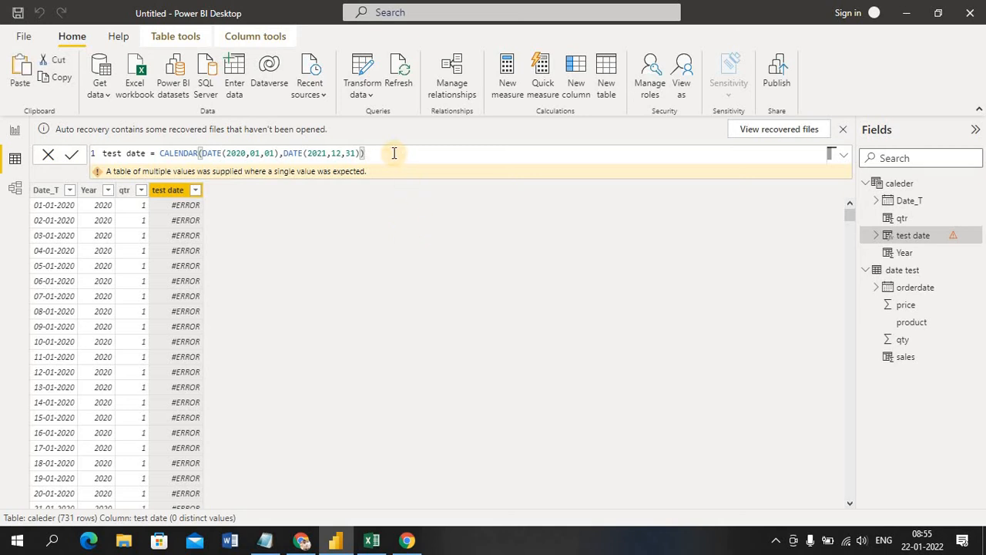
key(BackSpace)
text())
click(521, 161)
click(517, 342)
click(424, 150)
key(BackSpace)
key(BackSpace)
text()))
click(435, 292)
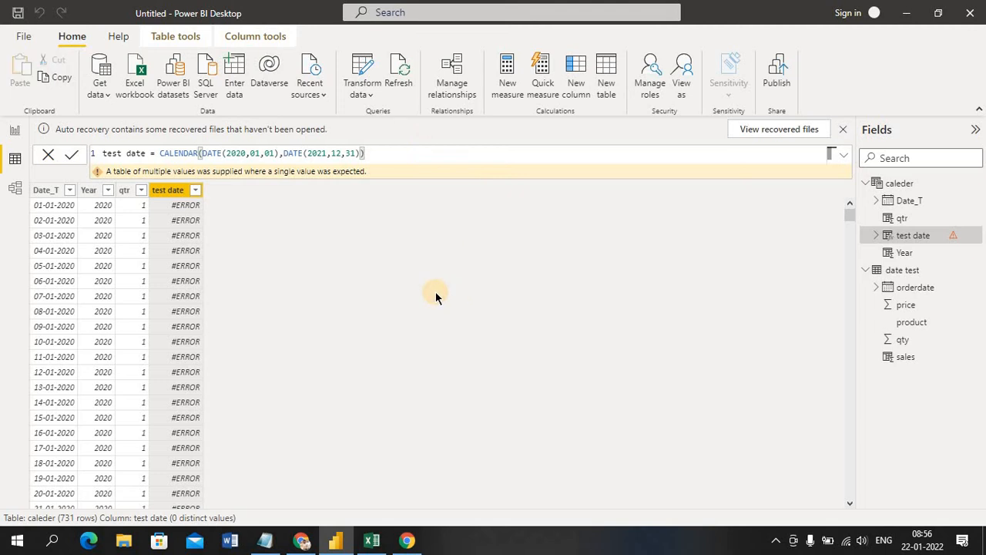
- Hide the test date column of the caleder table in report view
click(847, 156)
click(849, 160)
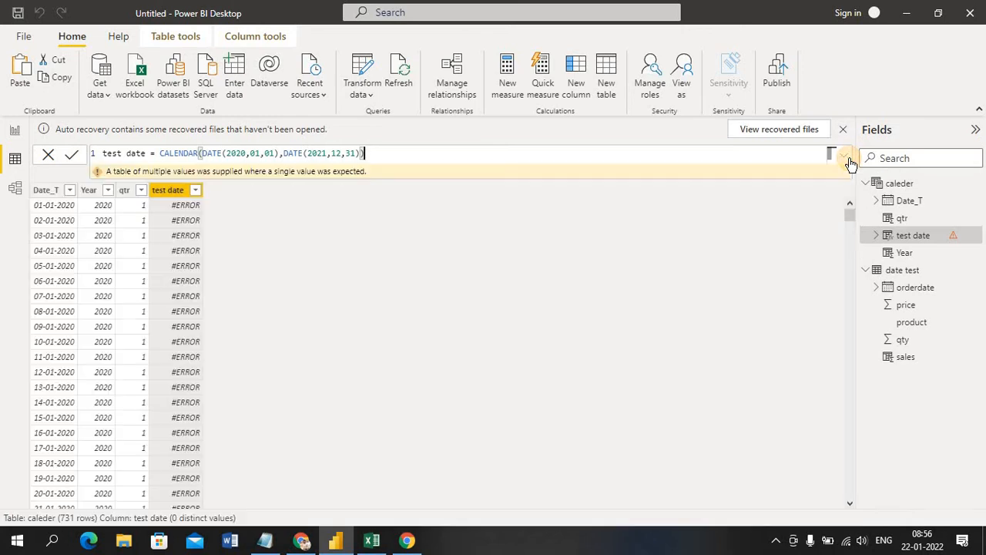
click(540, 410)
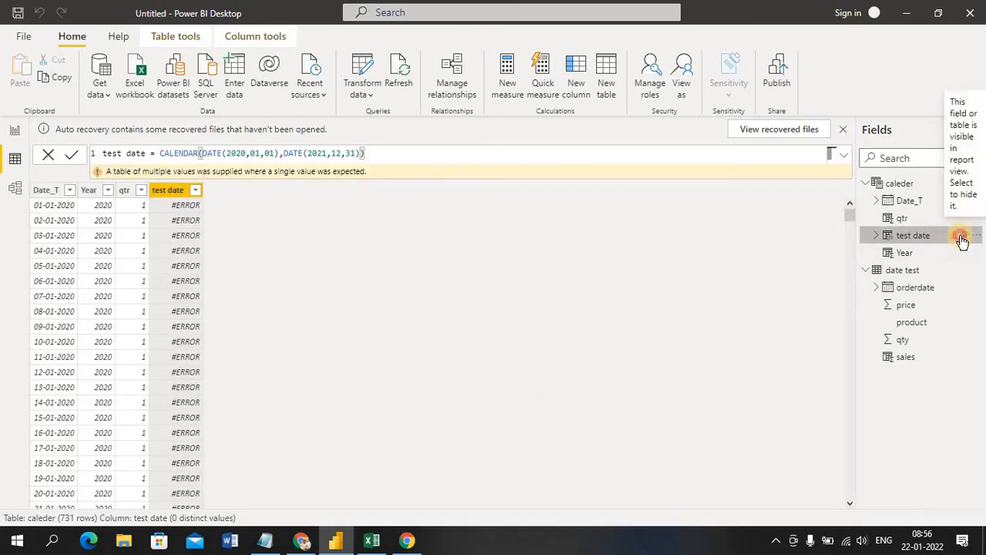
click(879, 240)
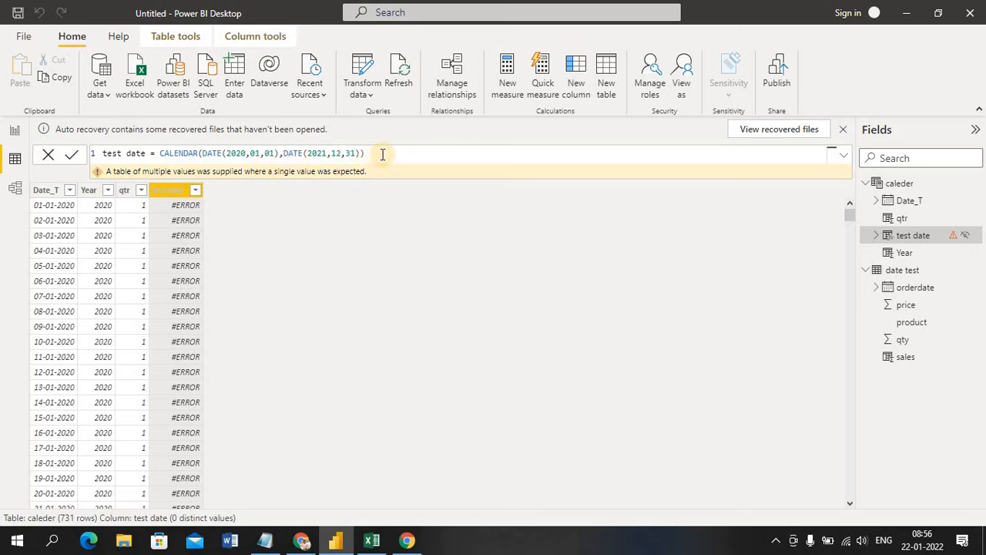
- Compare the formula behind the Date_T column with the formula of the test date column
click(44, 191)
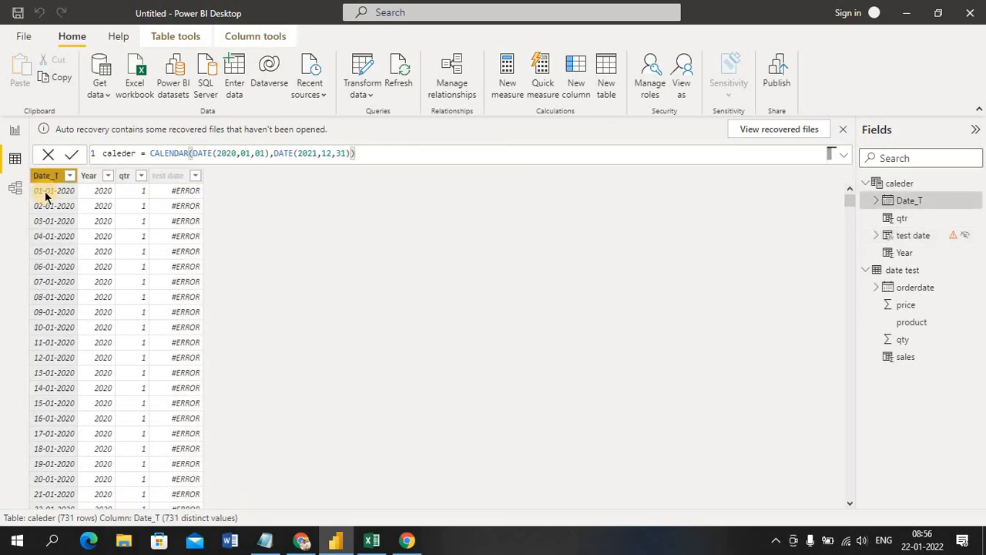
click(171, 177)
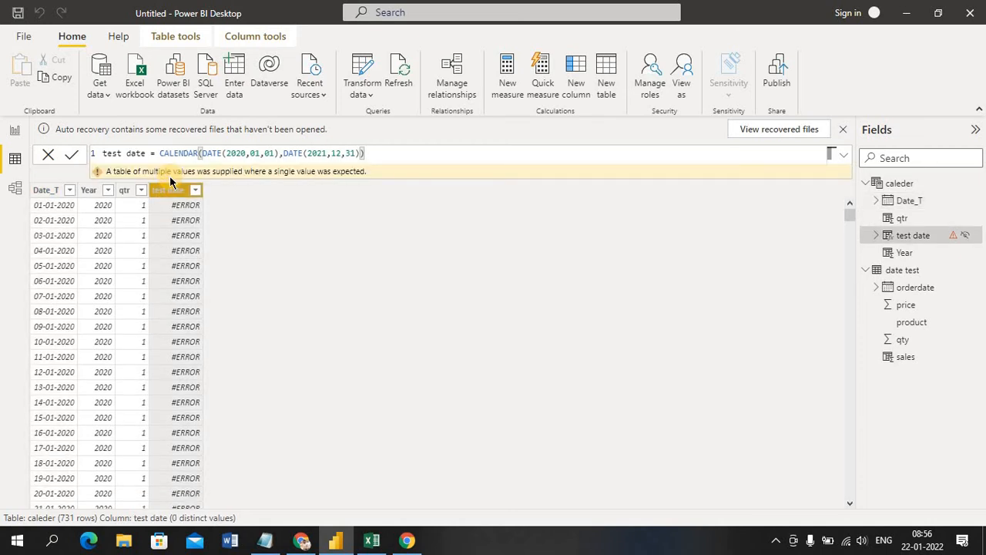
click(48, 191)
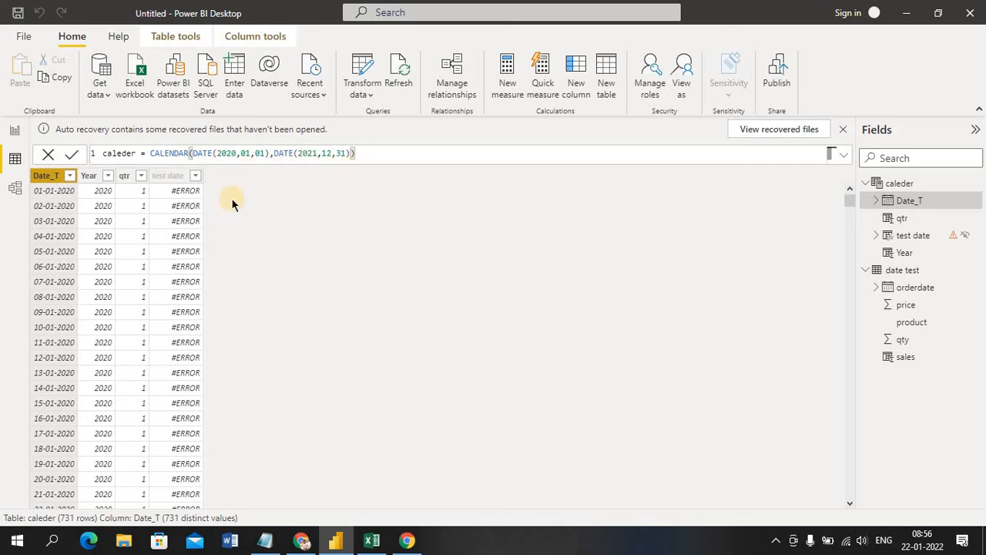
click(161, 179)
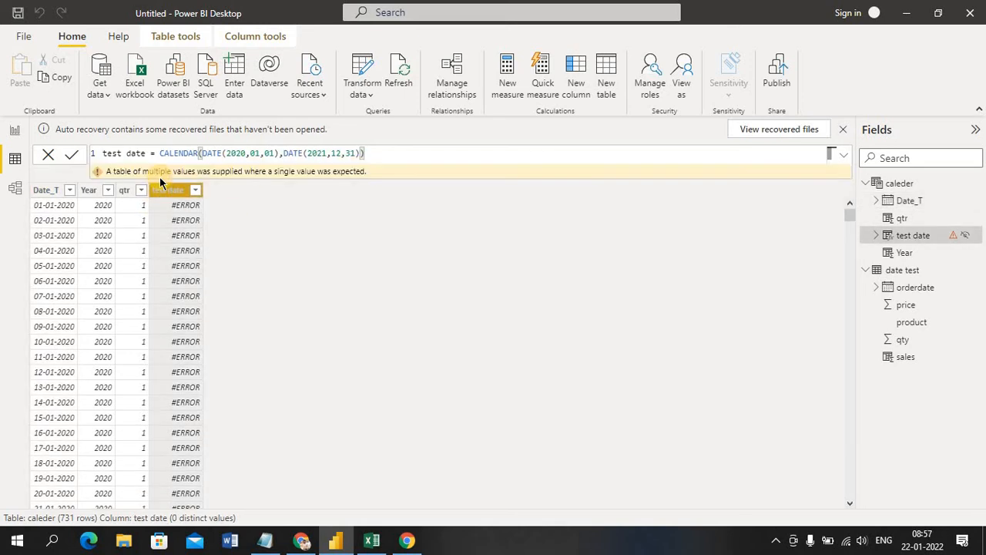
- Rename the test date column as testdate in its formula and apply the change
click(127, 153)
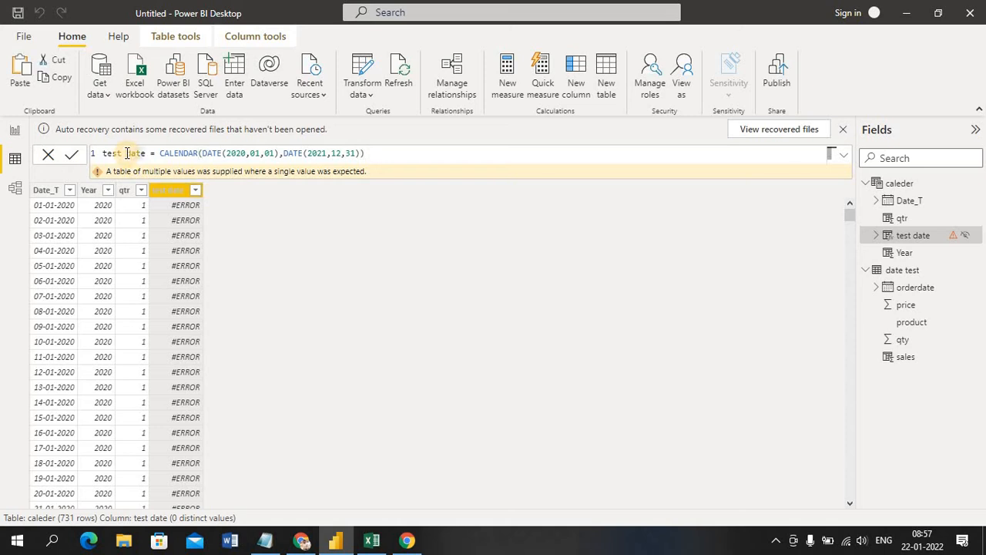
key(BackSpace)
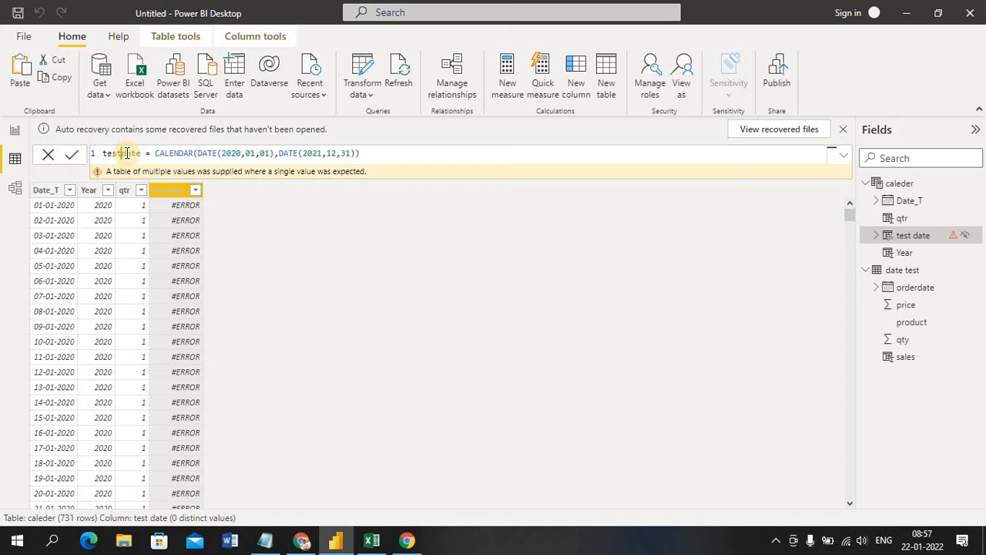
click(517, 268)
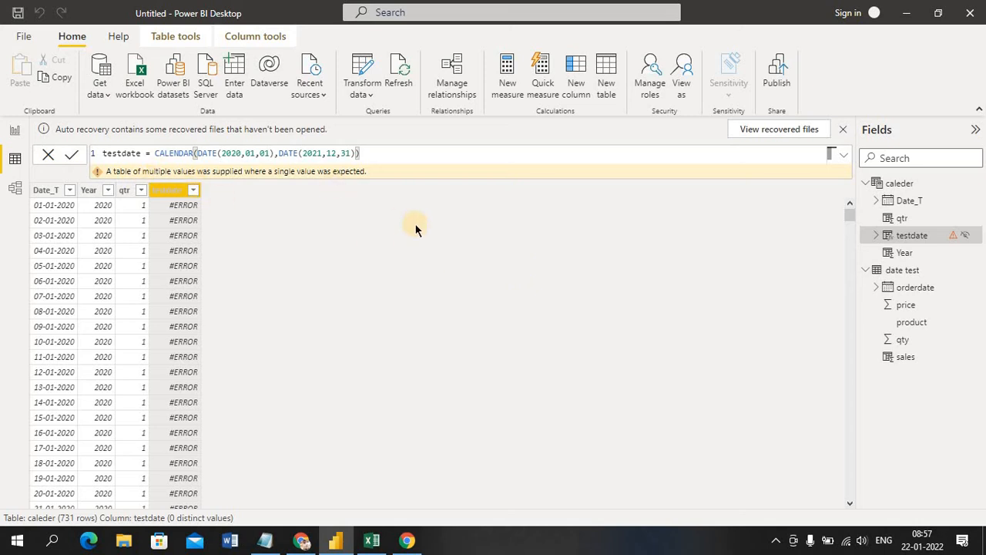
- Highlight the whole CALENDAR expression in the caleder table's formula to inspect it
click(46, 191)
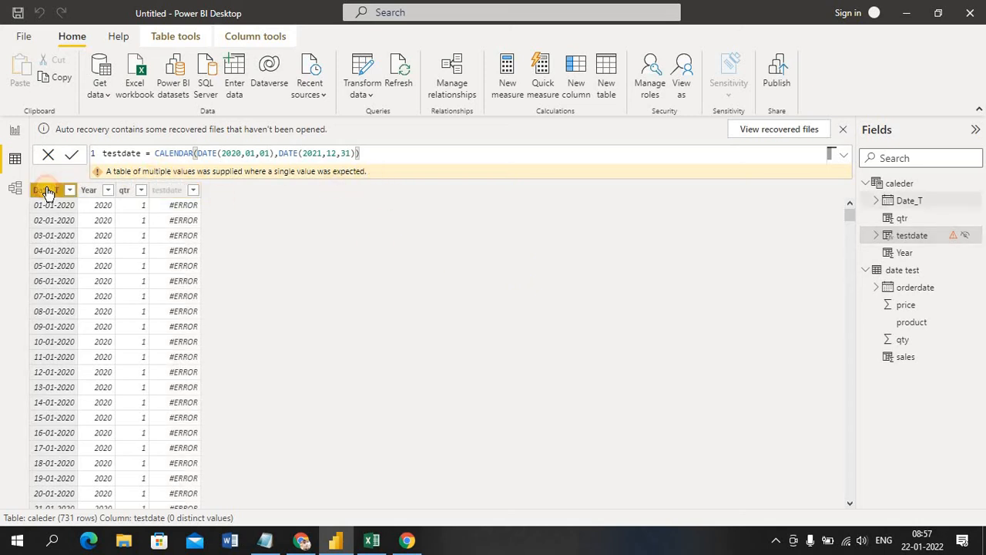
click(150, 153)
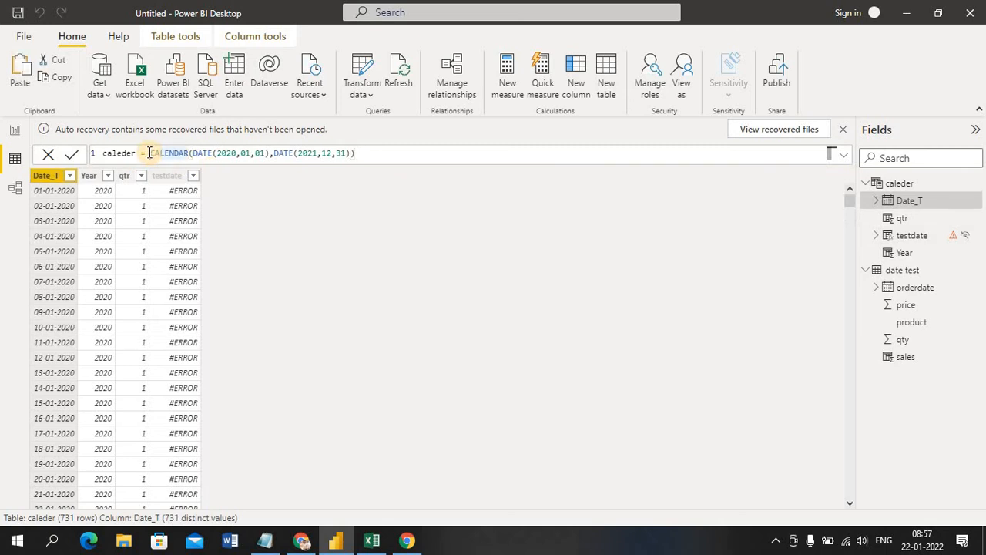
key(shift+Right)
key(shift+Right)
key(shift+Right)
key(shift+Right)
key(shift+Right)
key(shift+Right)
key(shift+Right)
key(shift+Right)
key(shift+Right)
key(shift+Right)
key(shift+Right)
key(shift+Right)
key(shift+Right)
key(shift+Right)
key(shift+Right)
key(shift+Right)
key(shift+Right)
key(shift+Right)
key(shift+Right)
key(shift+Right)
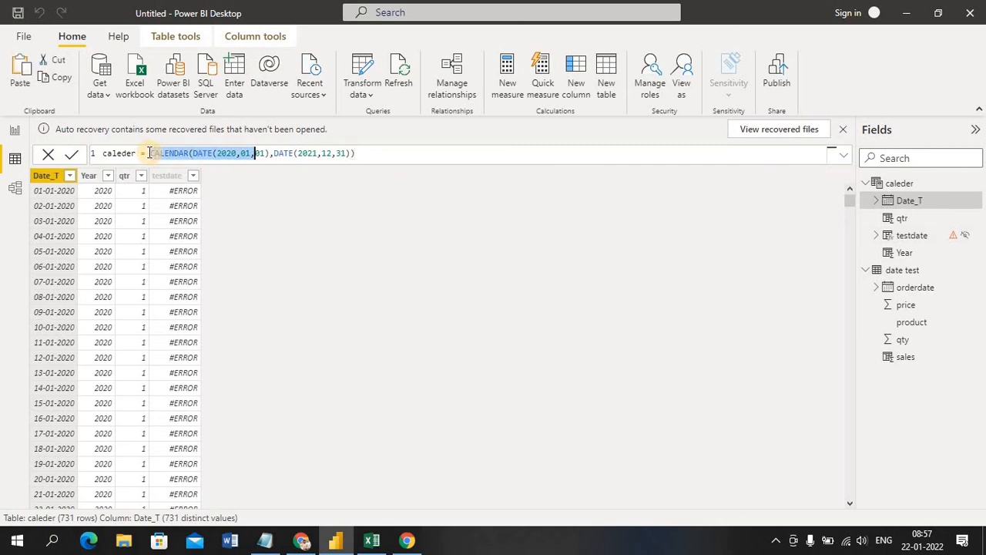
key(shift+Right)
key(shift+Right)
key(shift+Right)
key(shift+Right)
key(shift+Right)
key(shift+Right)
key(shift+Right)
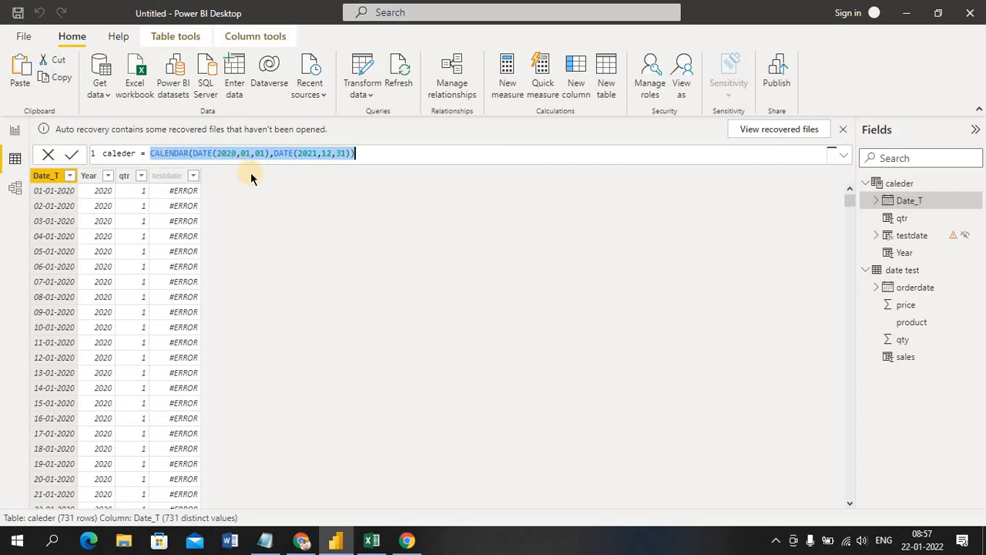
- Highlight the CALENDAR expression in the testdate column's formula to check it against the table's formula
click(175, 180)
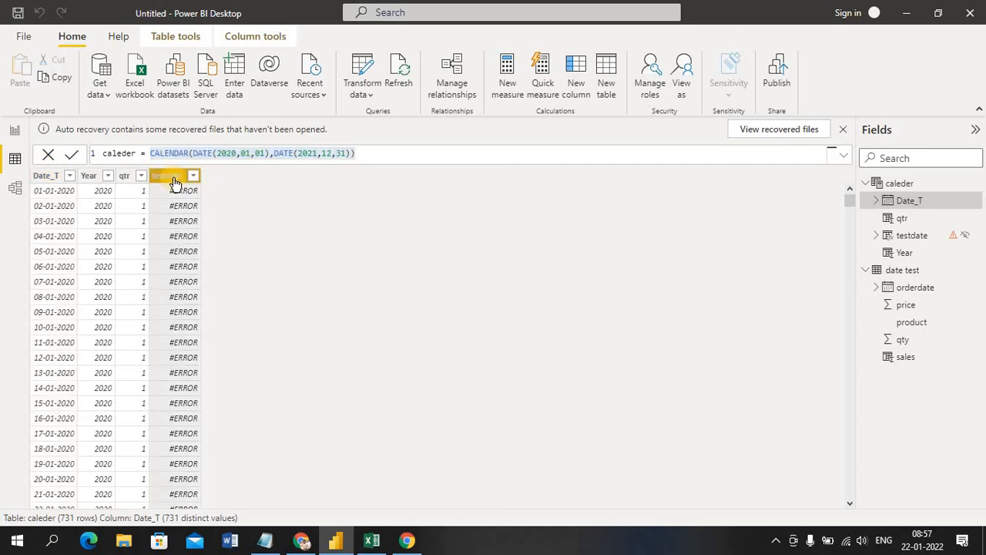
click(154, 152)
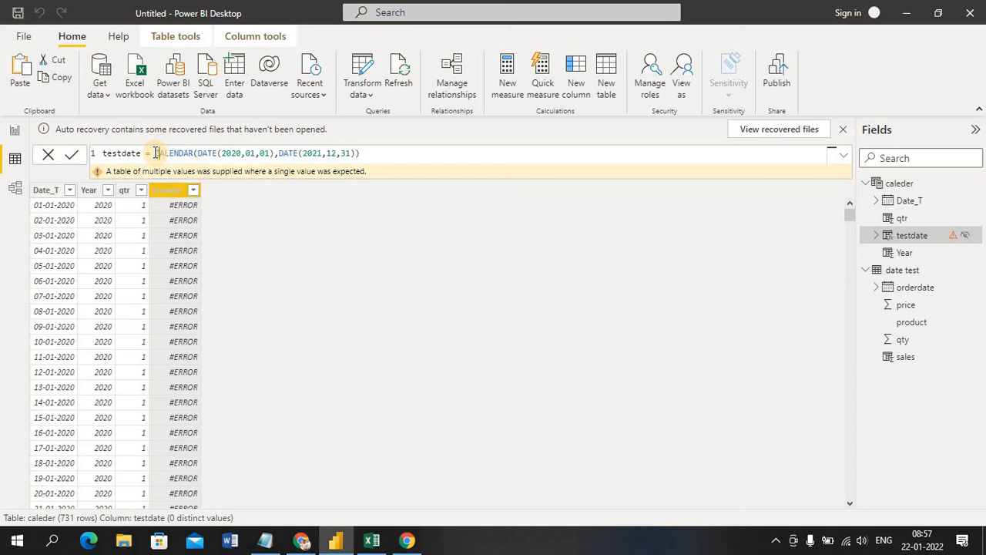
key(shift+Right)
key(shift+Right)
key(shift+Right)
key(shift+Right)
key(shift+Right)
key(shift+Right)
key(shift+Right)
key(shift+Right)
key(shift+Right)
key(shift+Right)
key(shift+Right)
key(shift+Right)
key(shift+Right)
key(shift+Right)
key(shift+Right)
key(shift+Right)
key(shift+Right)
key(shift+Right)
key(shift+Right)
key(shift+Right)
key(shift+Right)
key(shift+Right)
key(shift+Right)
key(shift+Right)
key(shift+Right)
key(shift+Right)
key(shift+Right)
key(shift+Right)
key(shift+Right)
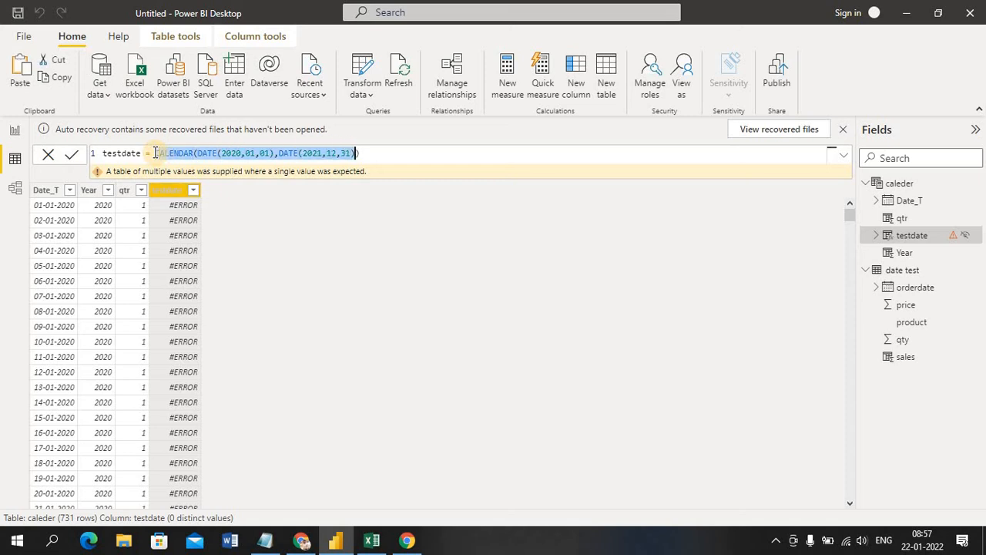
key(Right)
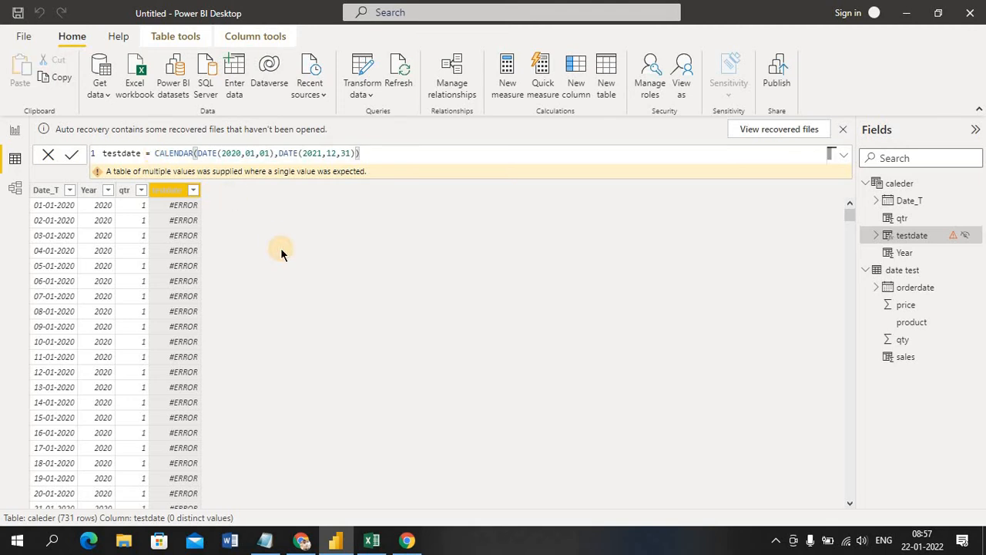
- Remove the space before CALENDAR in the testdate column's formula and reapply the formula
click(155, 152)
key(BackSpace)
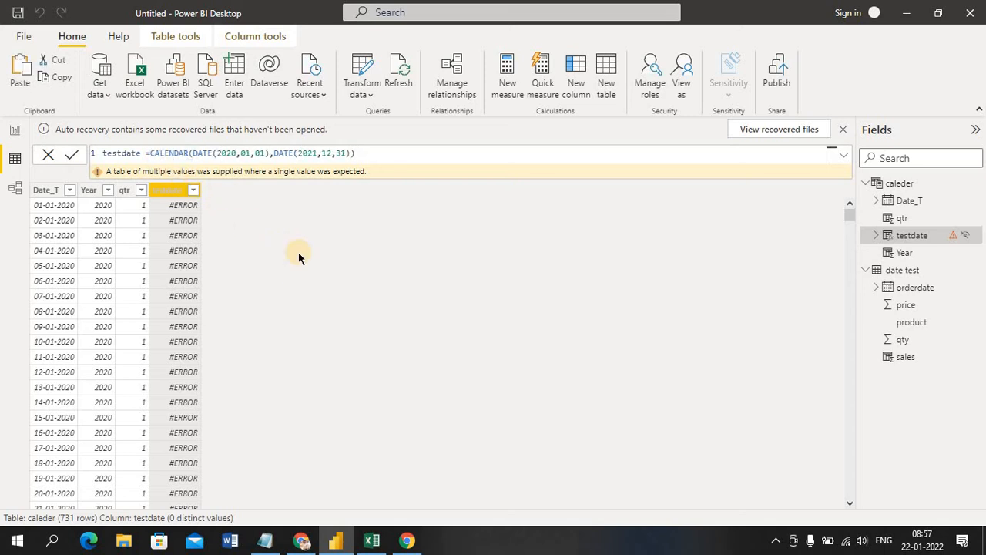
click(320, 274)
- Delete the testdate column from the model and confirm the deletion
click(53, 191)
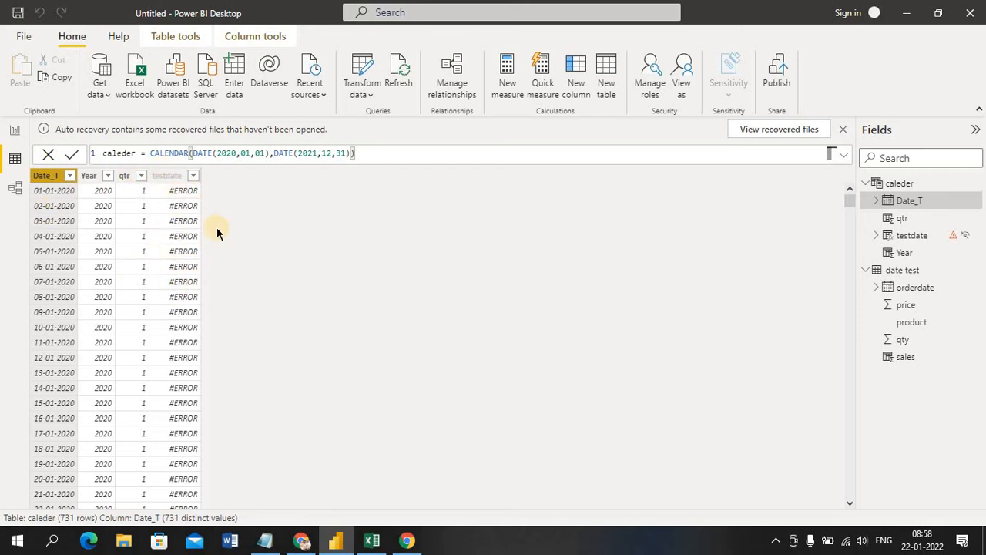
click(173, 177)
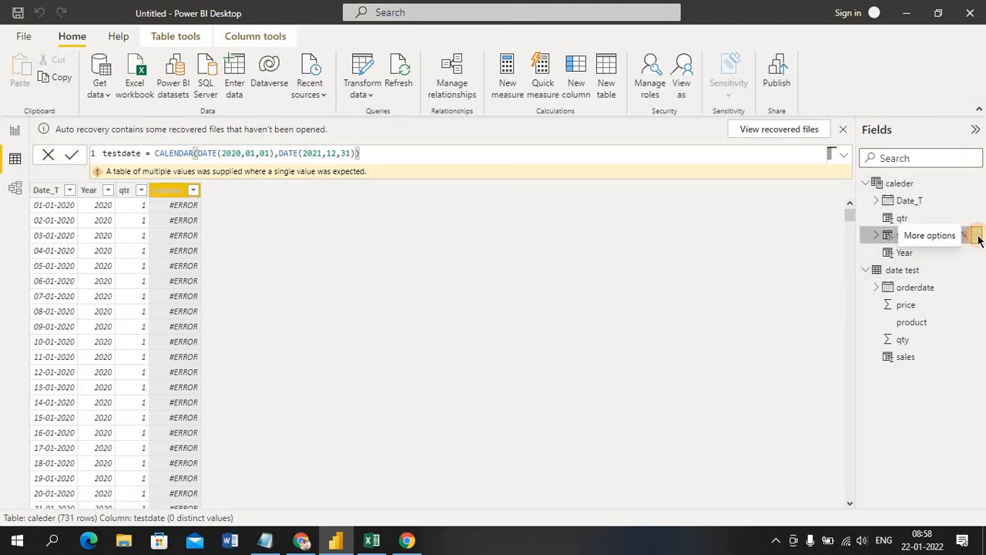
click(977, 236)
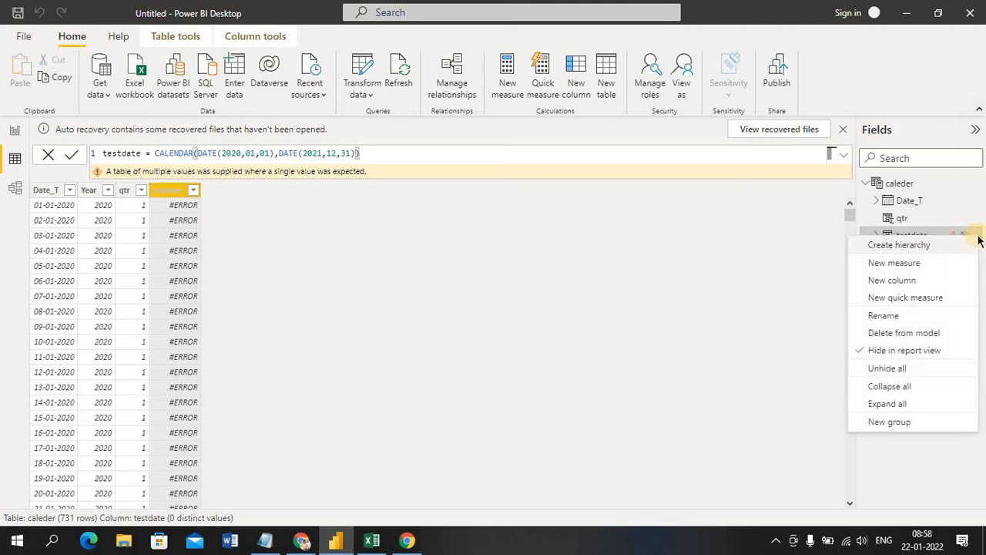
click(914, 333)
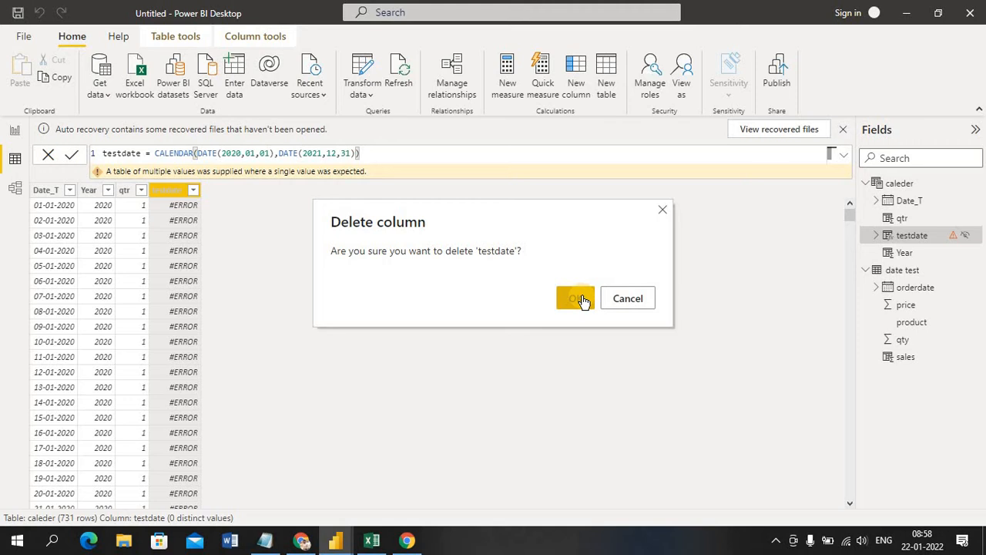
click(576, 298)
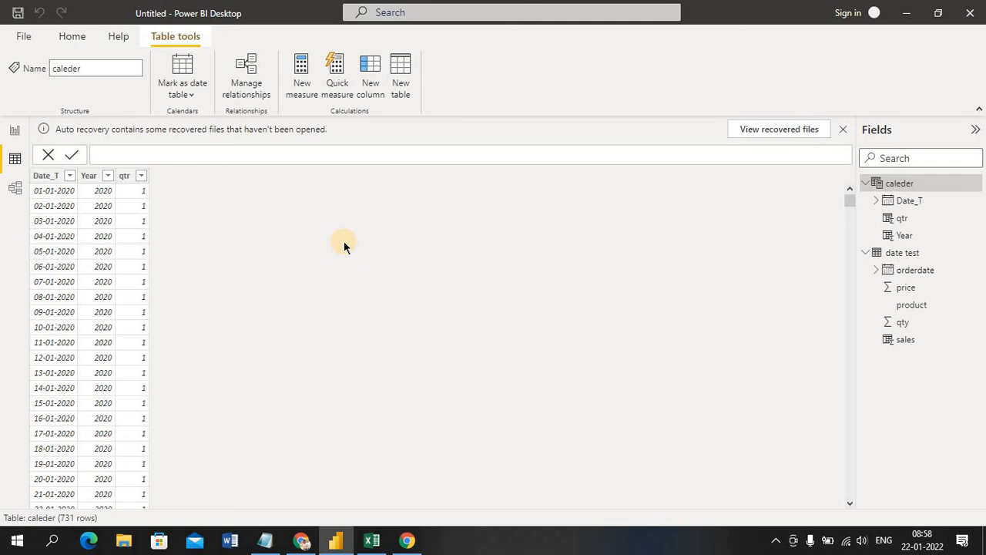
- Look over the report, data and model views, and switch to the date test sheet in Excel
click(16, 131)
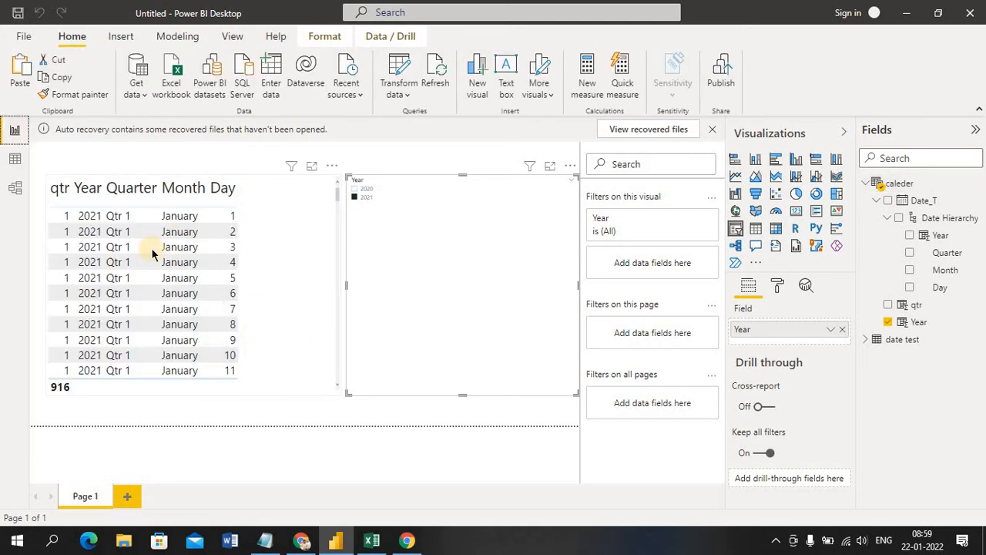
click(14, 160)
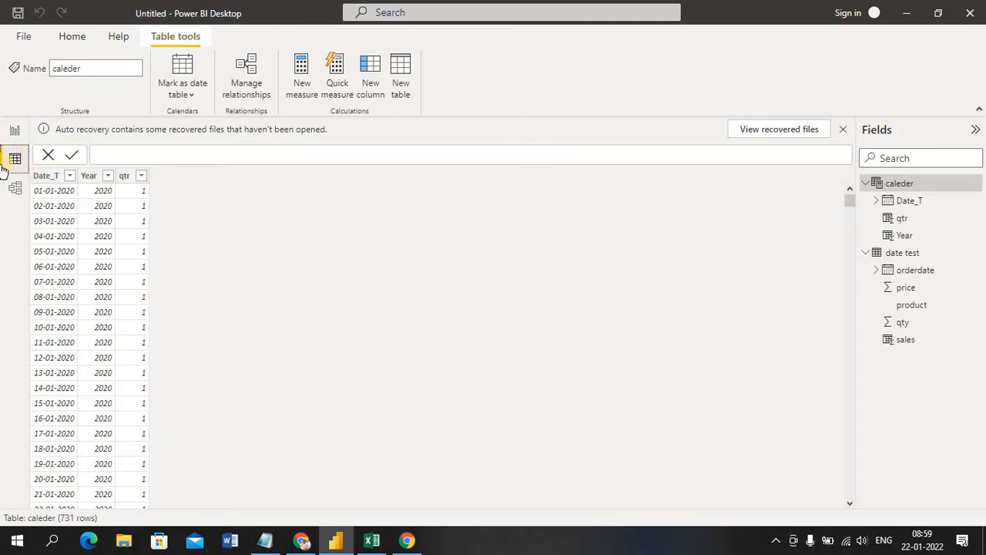
click(15, 188)
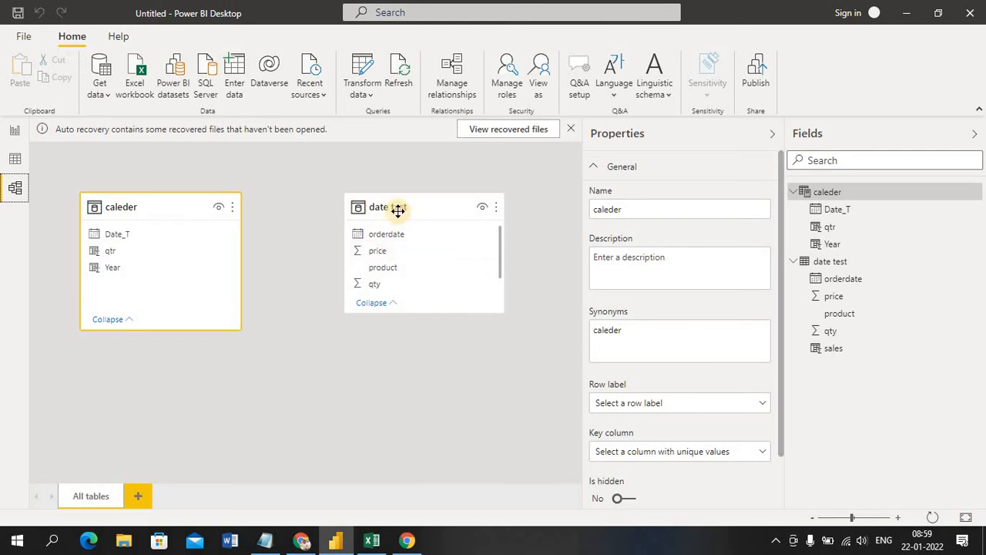
click(370, 540)
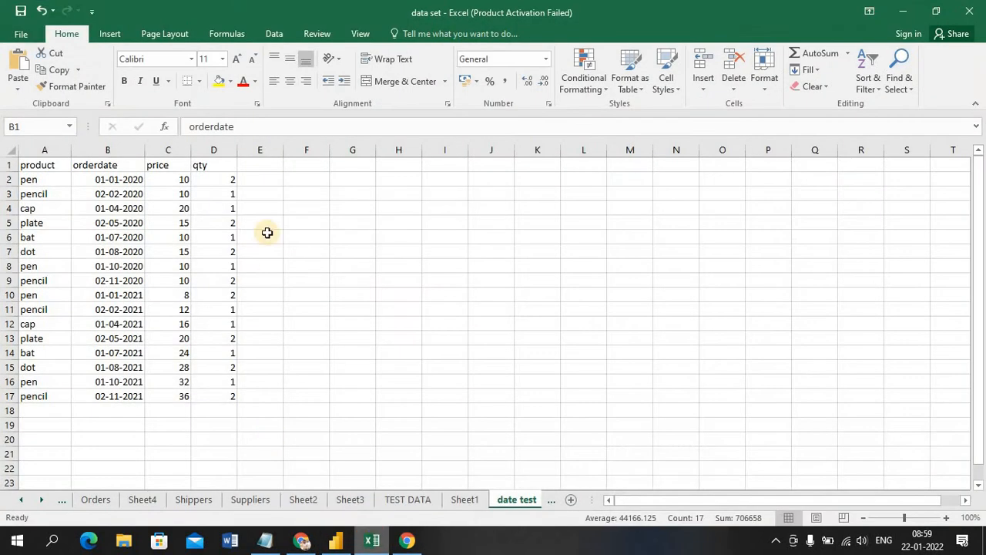
- Compare the orderdate column in the Excel date test sheet with the date test and caleder tables in Power BI
click(110, 150)
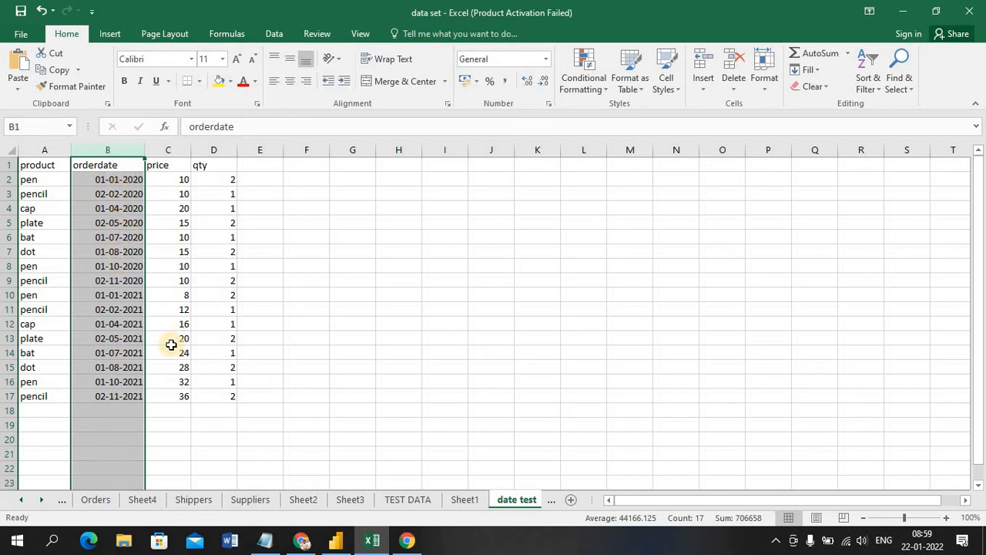
click(337, 544)
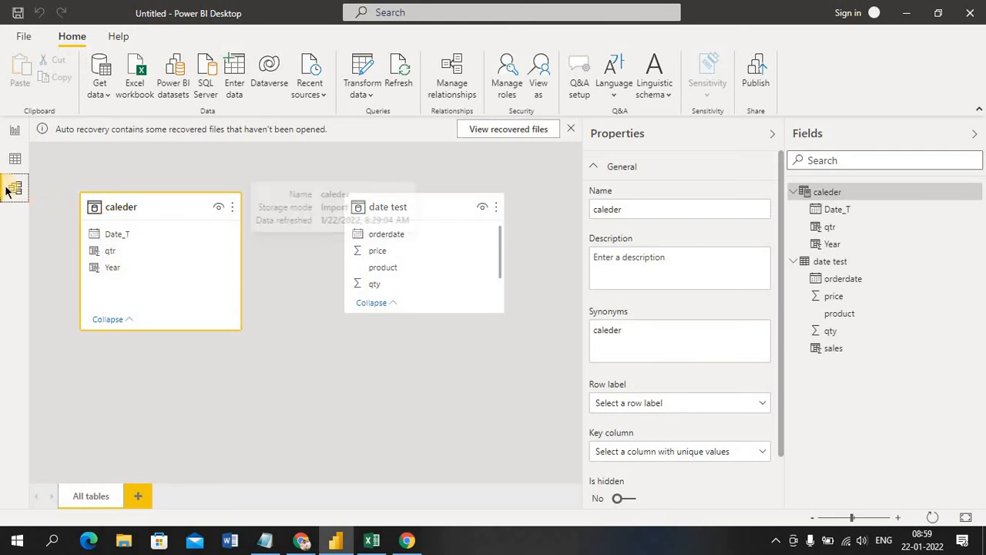
click(14, 159)
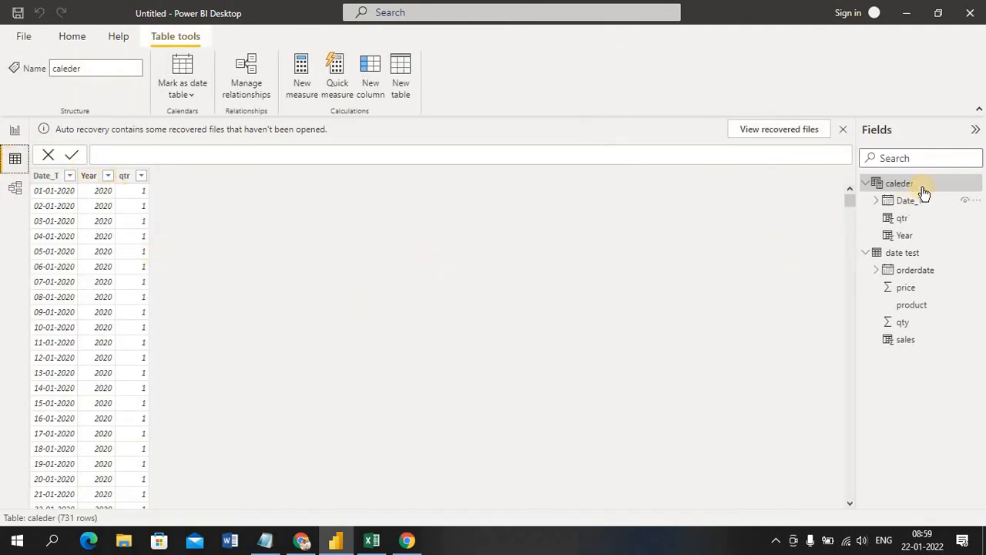
click(912, 255)
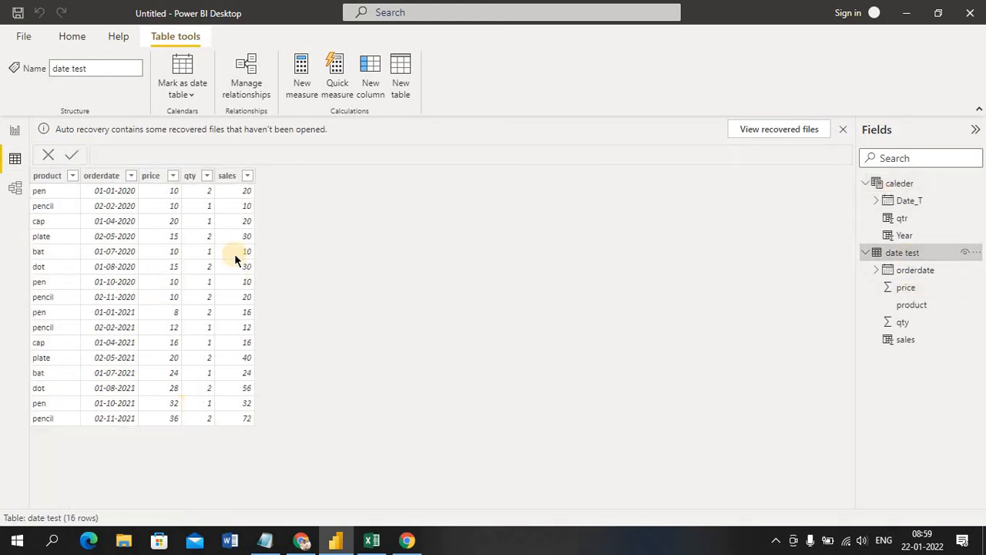
click(924, 206)
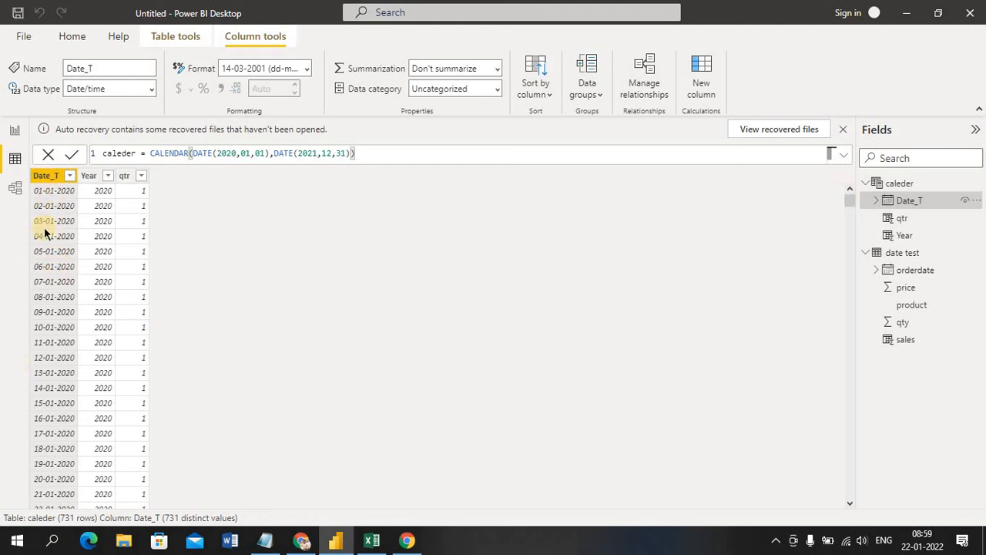
click(336, 538)
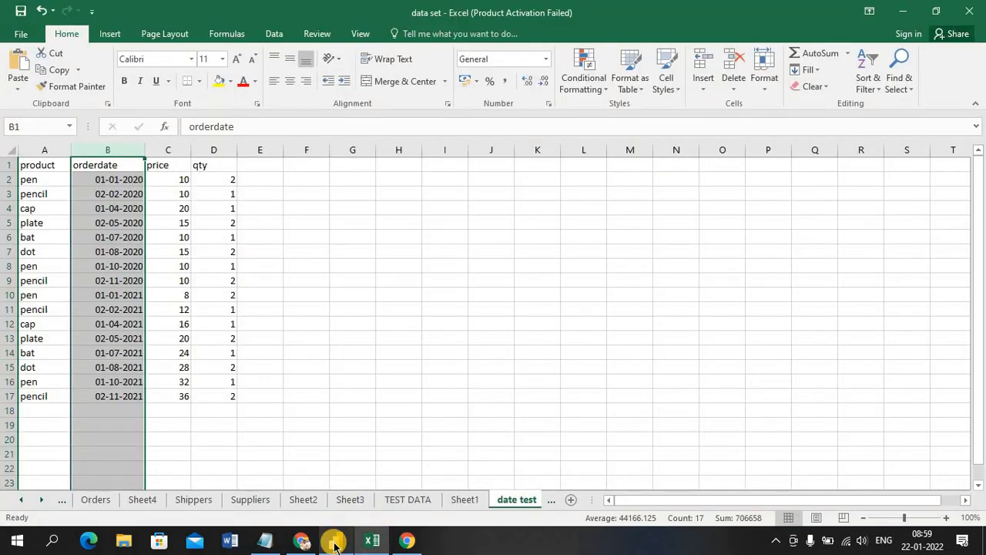
click(335, 541)
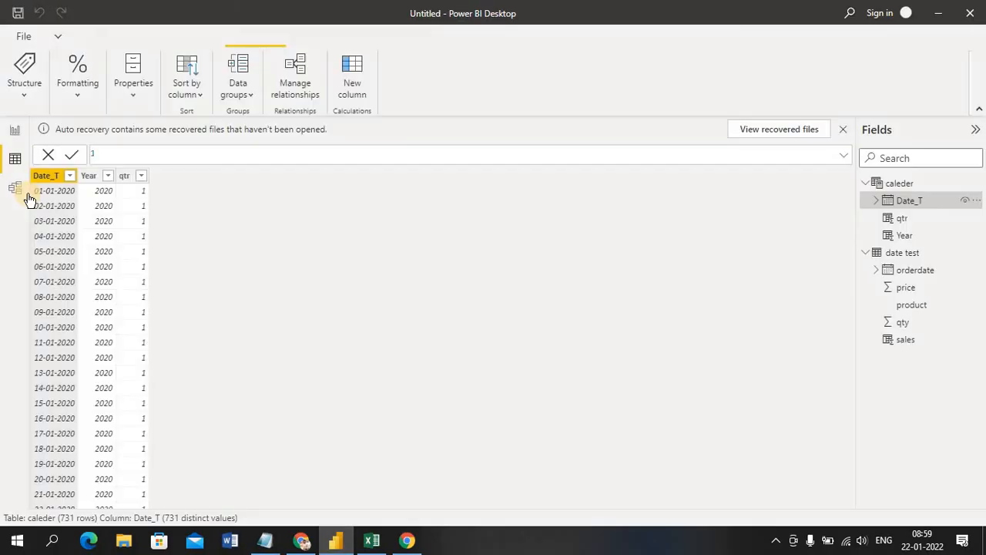
- Convert the Year slicer on the report page into a table visual and remove its Year field
click(15, 131)
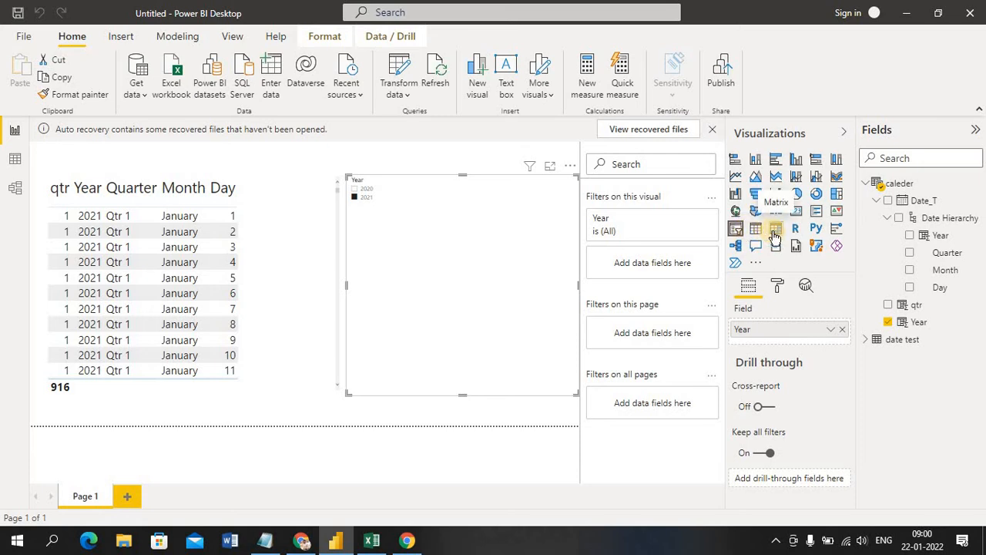
click(755, 229)
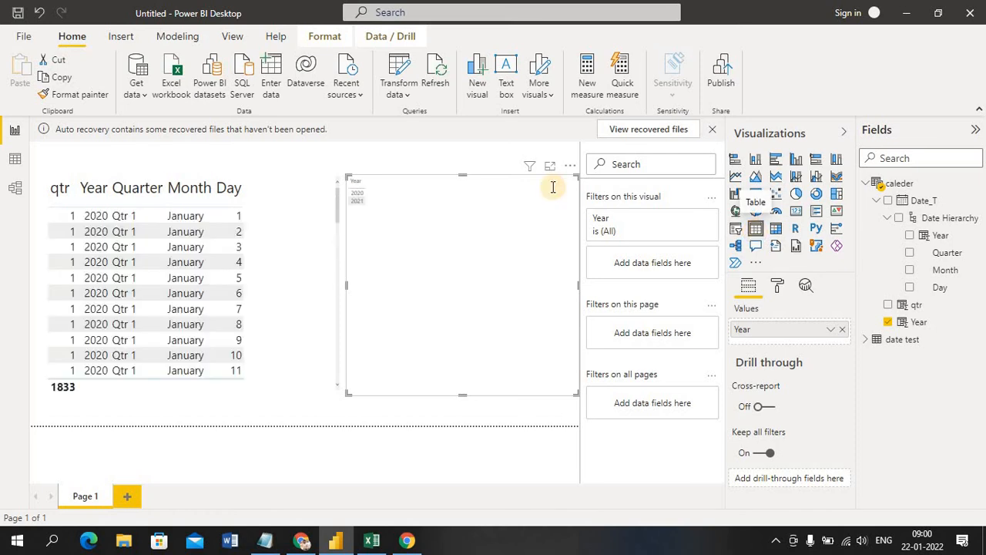
click(889, 323)
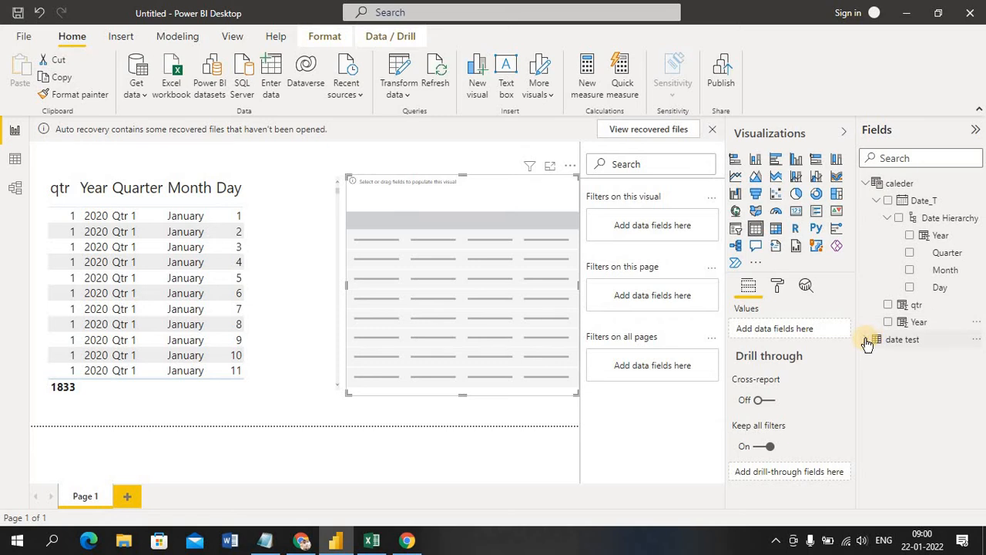
- Fill the empty table visual with orderdate, product and sales from the date test table
click(867, 340)
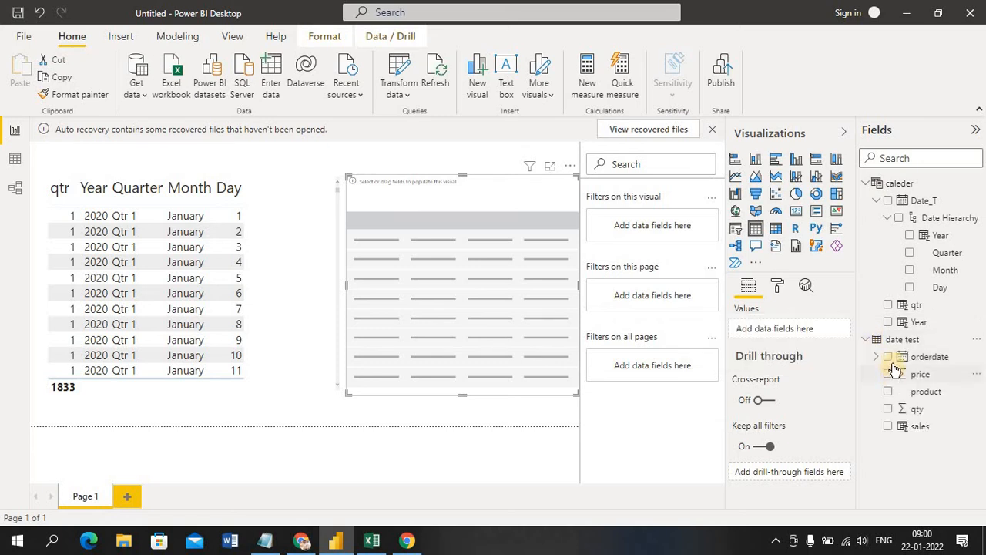
click(889, 357)
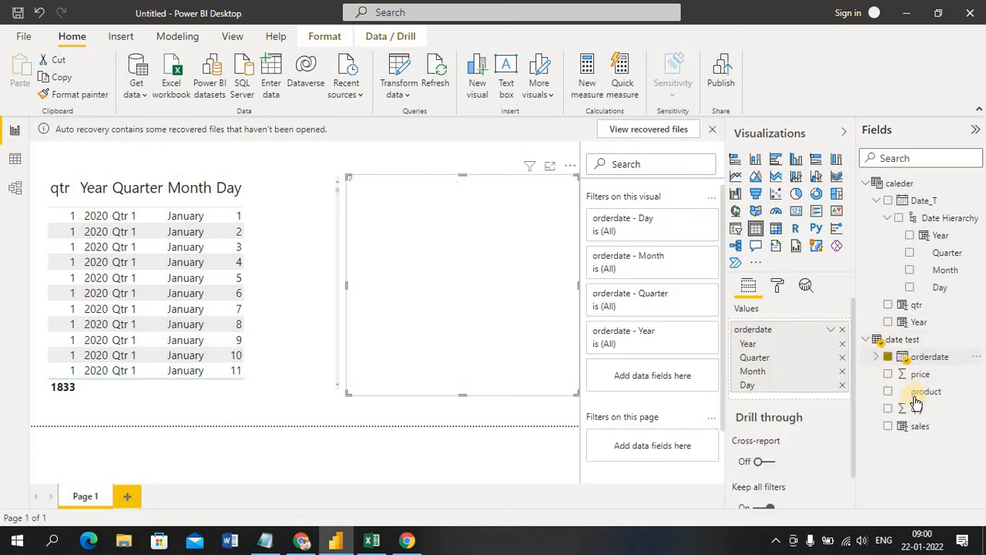
click(889, 392)
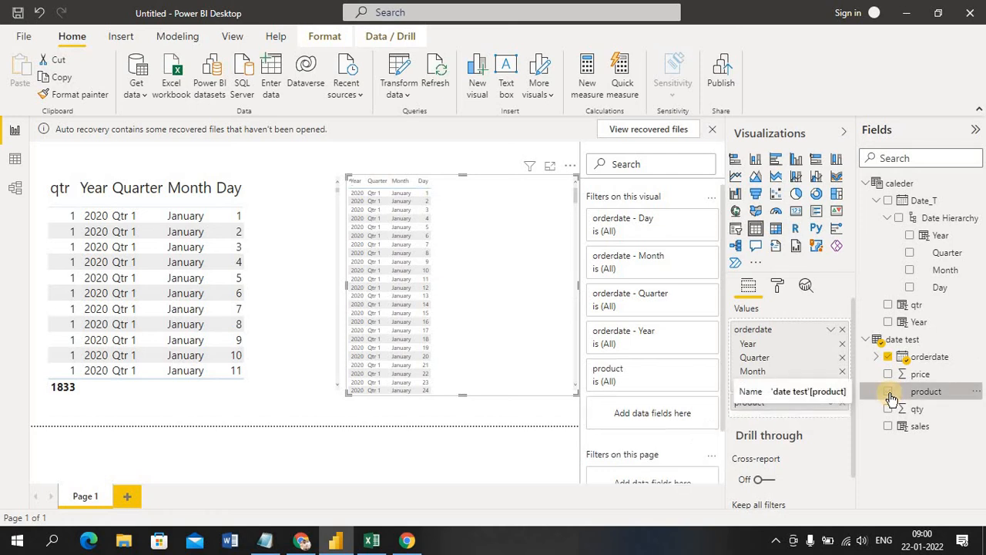
click(889, 427)
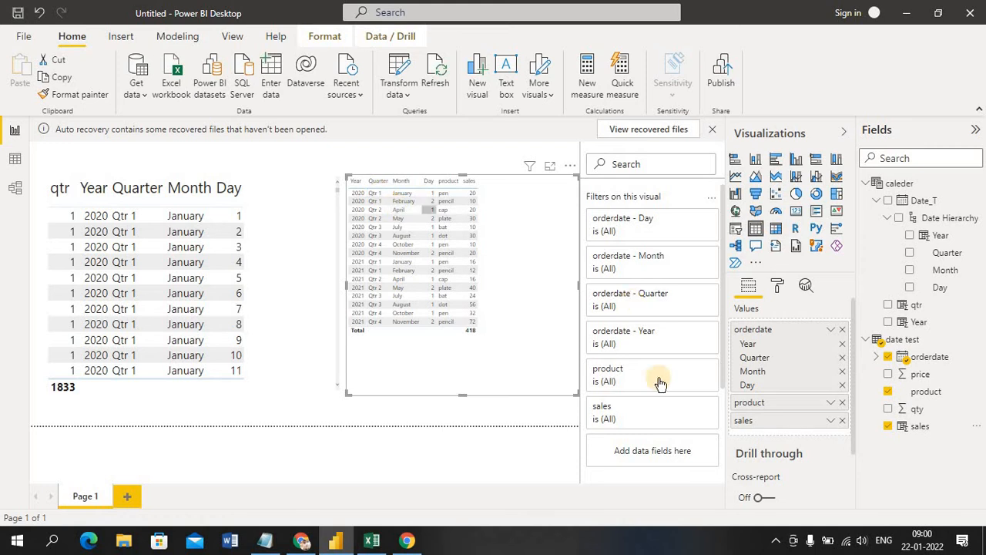
- Expand the orderdate date hierarchy and examine which fields each of the two table visuals uses
click(879, 359)
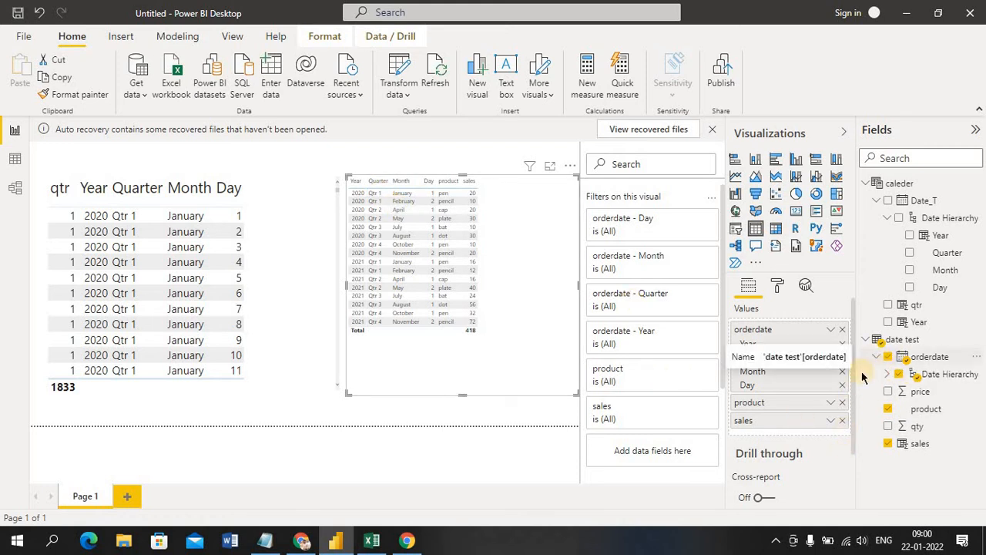
click(888, 376)
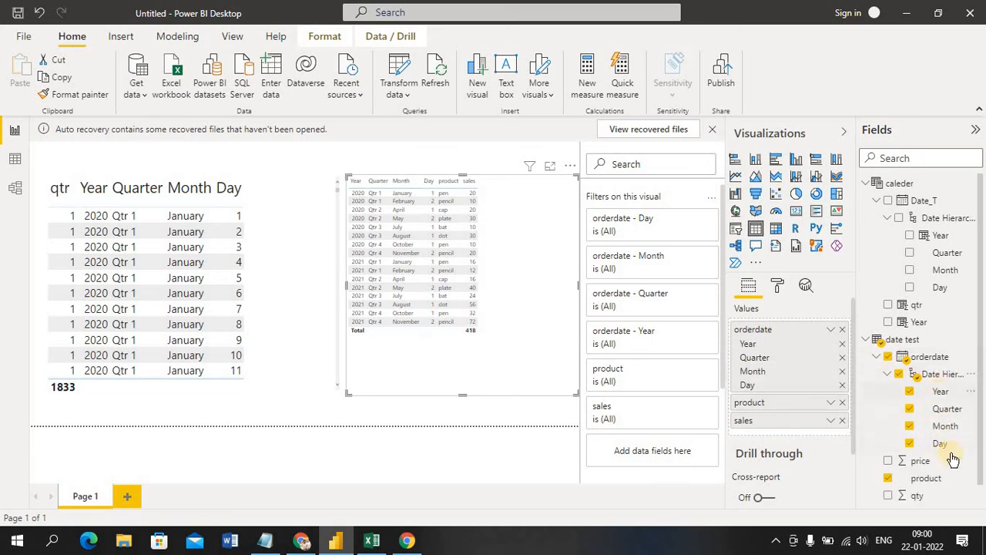
click(273, 407)
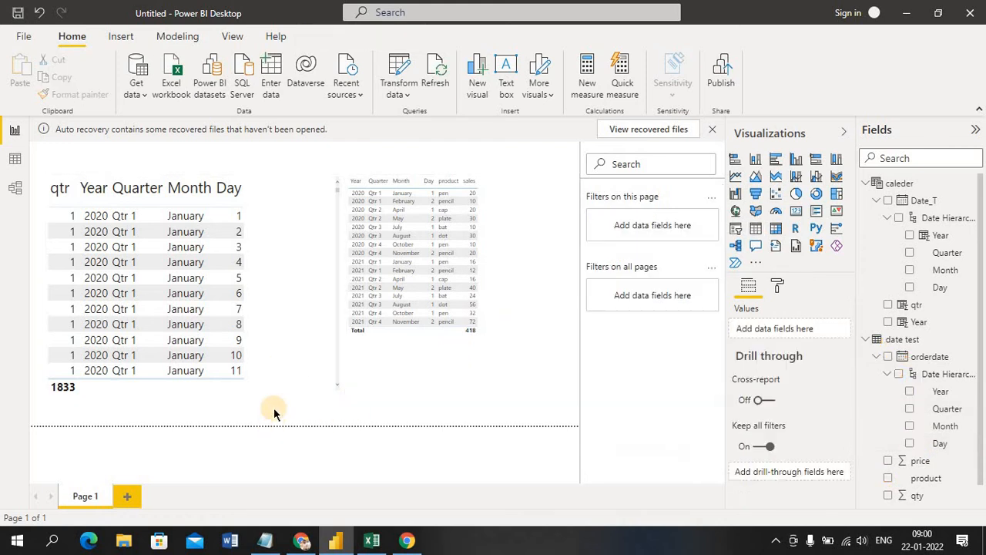
click(262, 222)
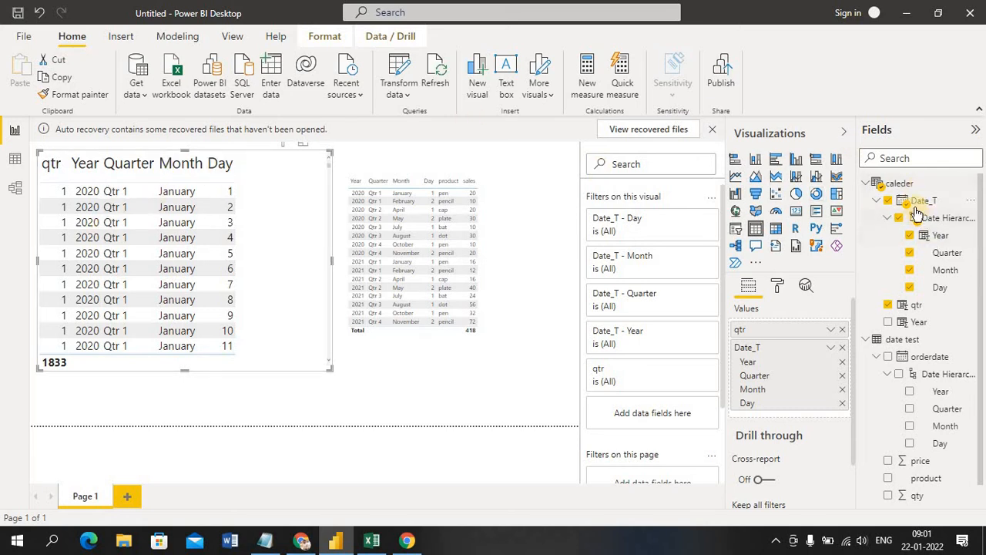
click(532, 295)
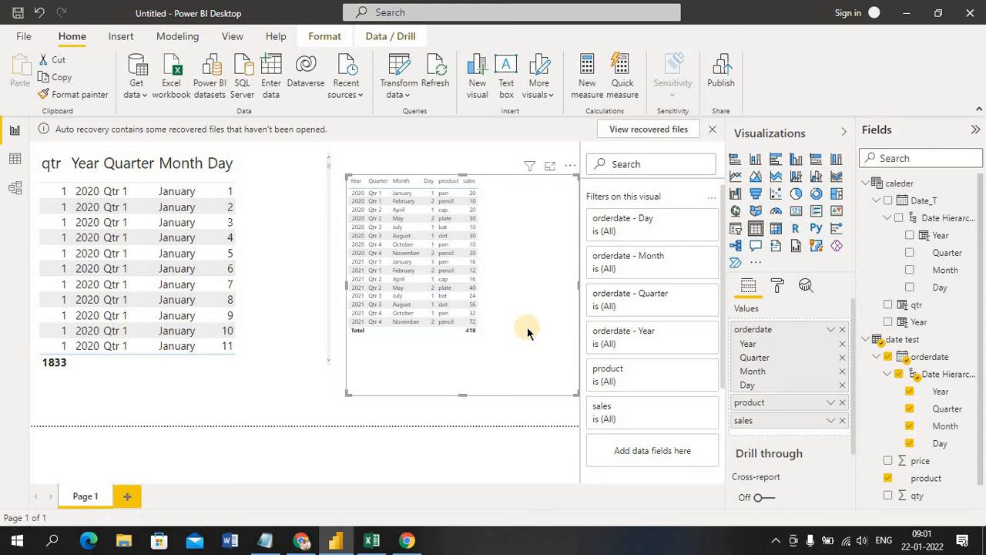
- Move the caleder table visual up to the upper edge of the report page
click(274, 478)
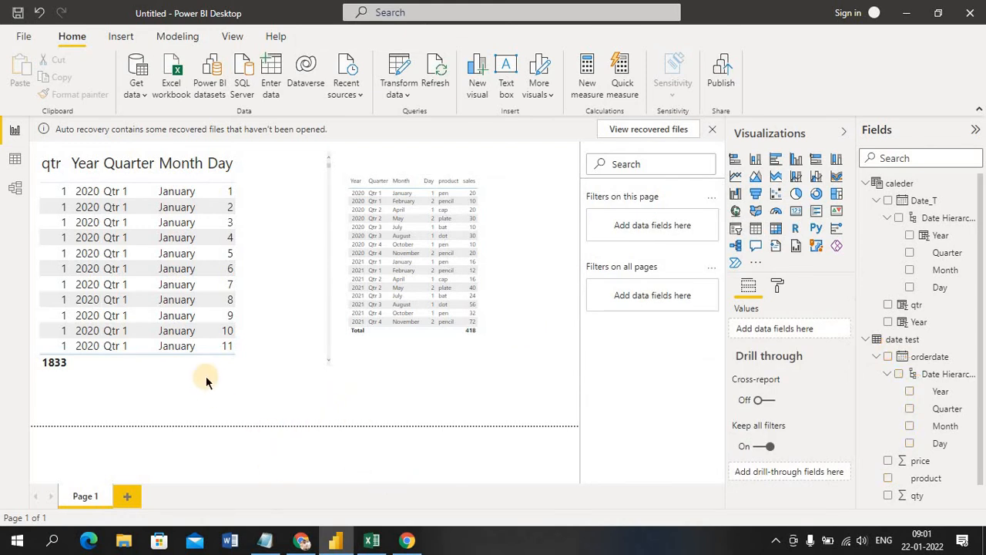
click(250, 323)
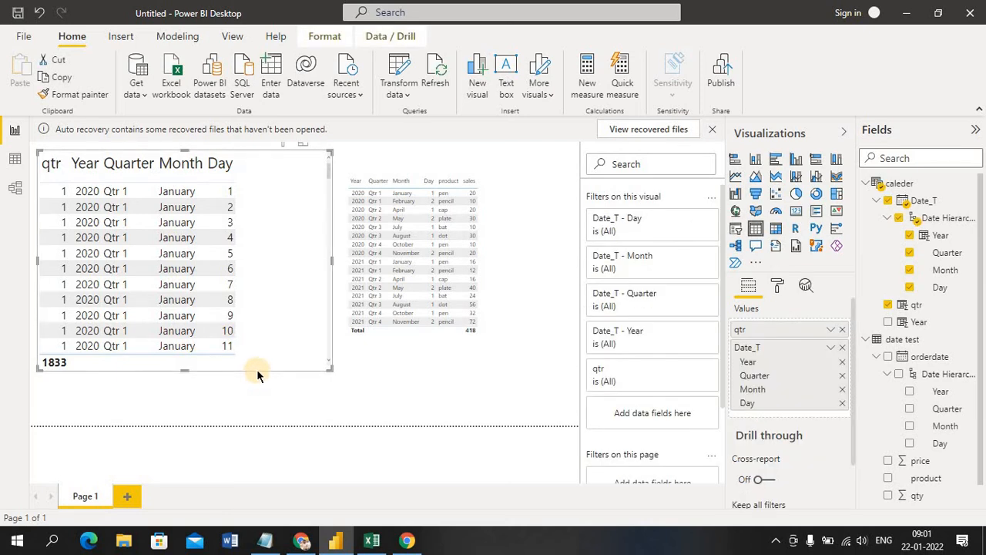
drag(257, 369, 260, 343)
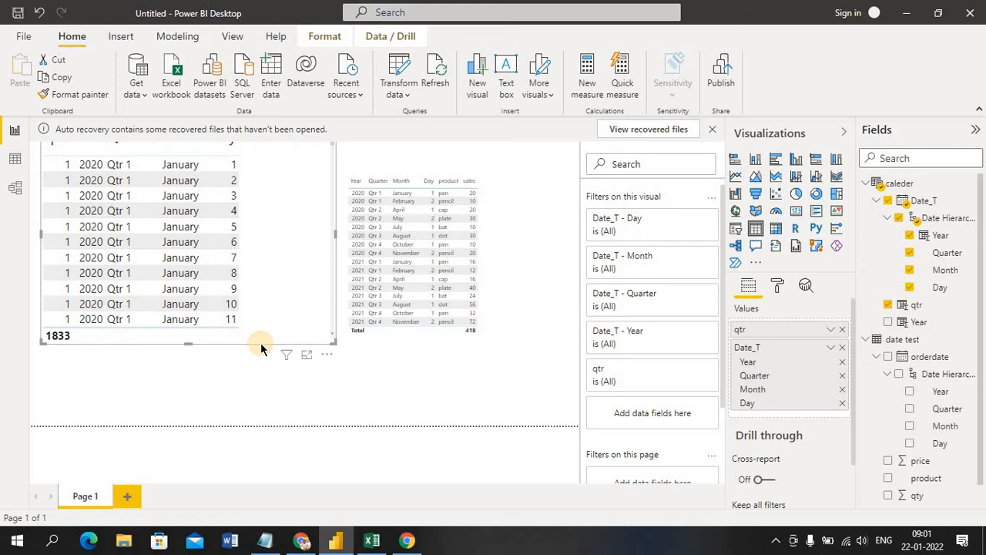
- Dismiss the auto recovery notice with the option to remove the recovered files, and collapse the report filters
click(715, 131)
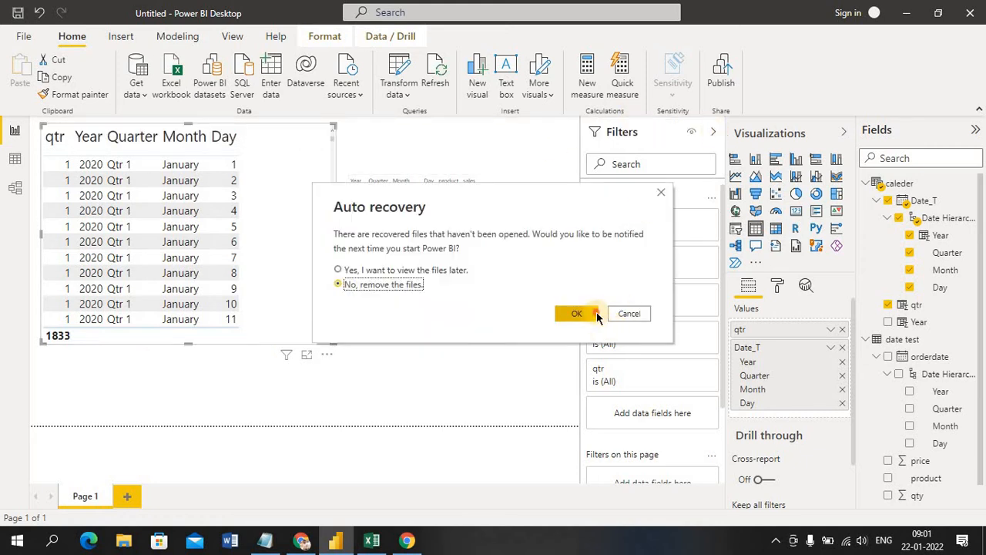
click(597, 315)
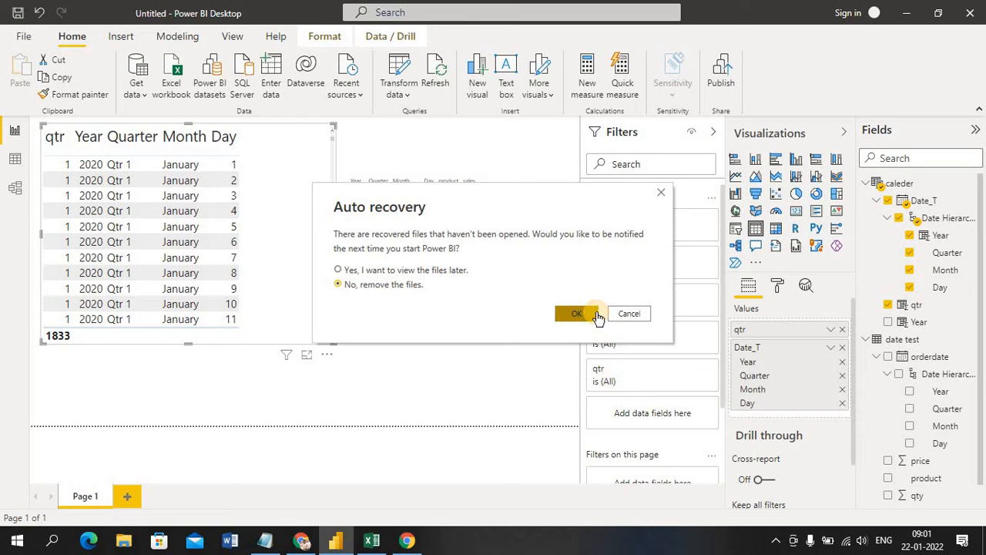
click(714, 133)
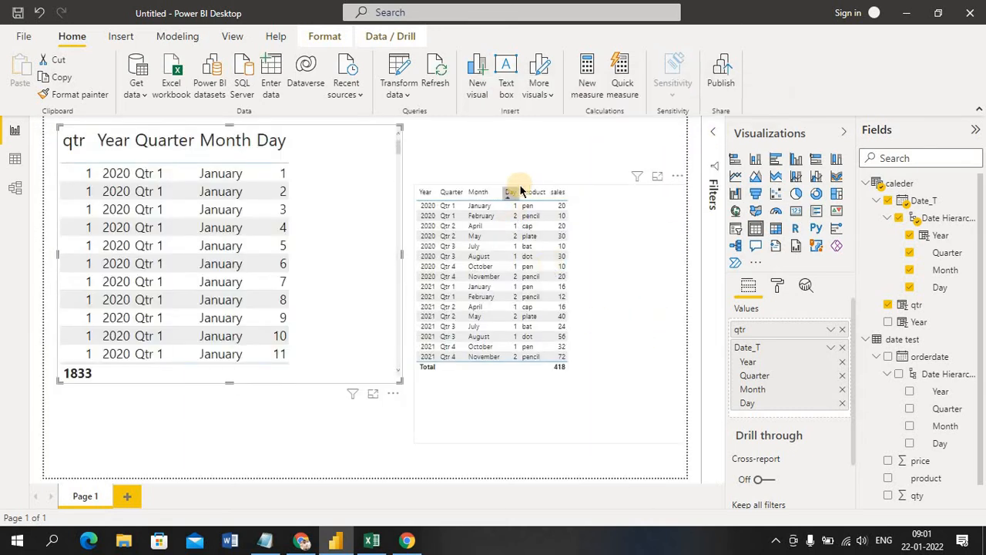
- Move the date test table visual up so it sits level with the caleder table visual
drag(513, 183, 507, 126)
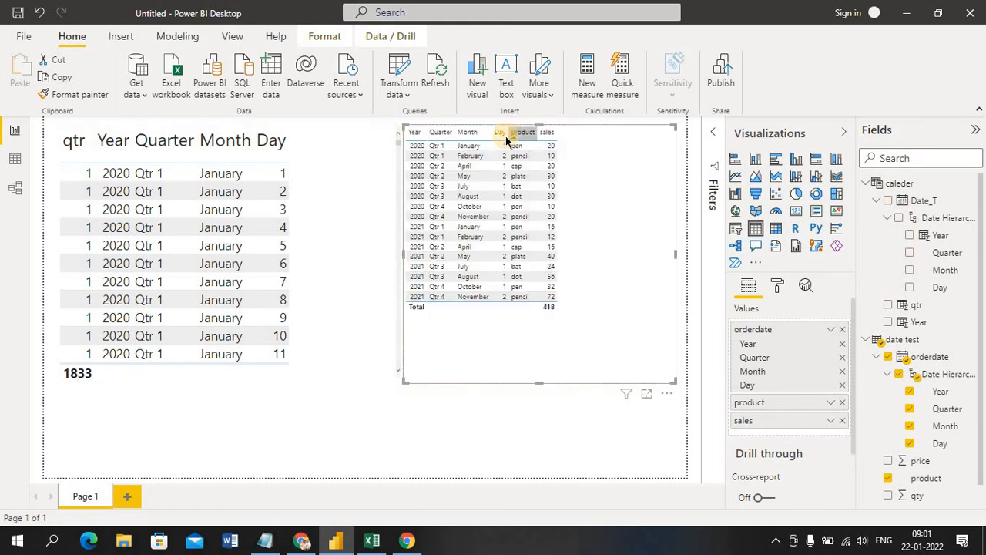
click(436, 431)
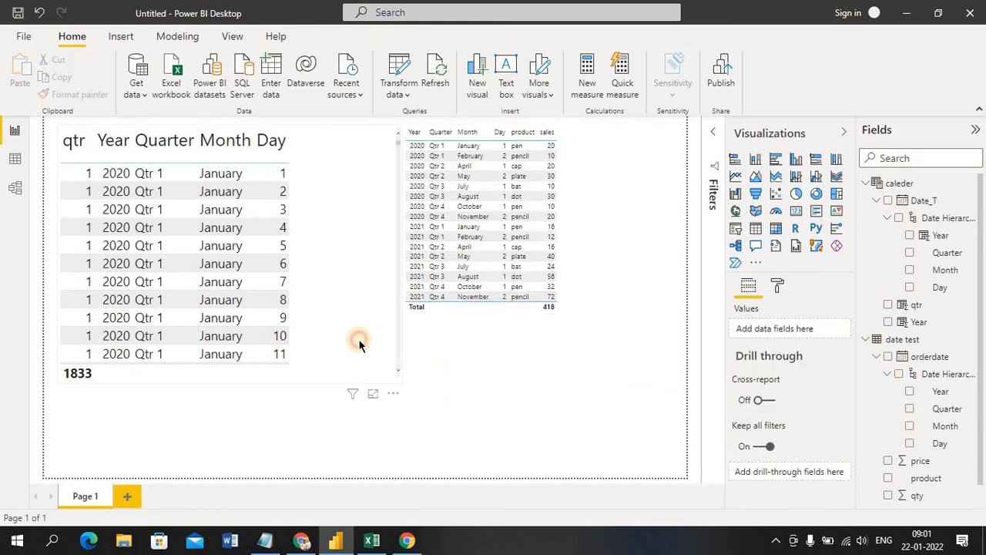
- Shrink the caleder table visual in height and width to free space below and beside it
click(358, 338)
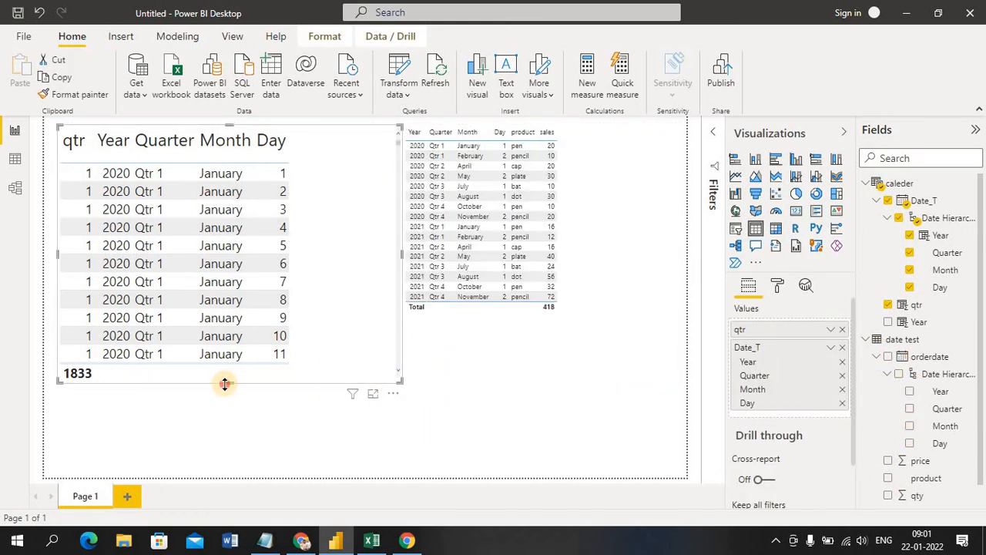
drag(224, 384, 221, 308)
click(249, 396)
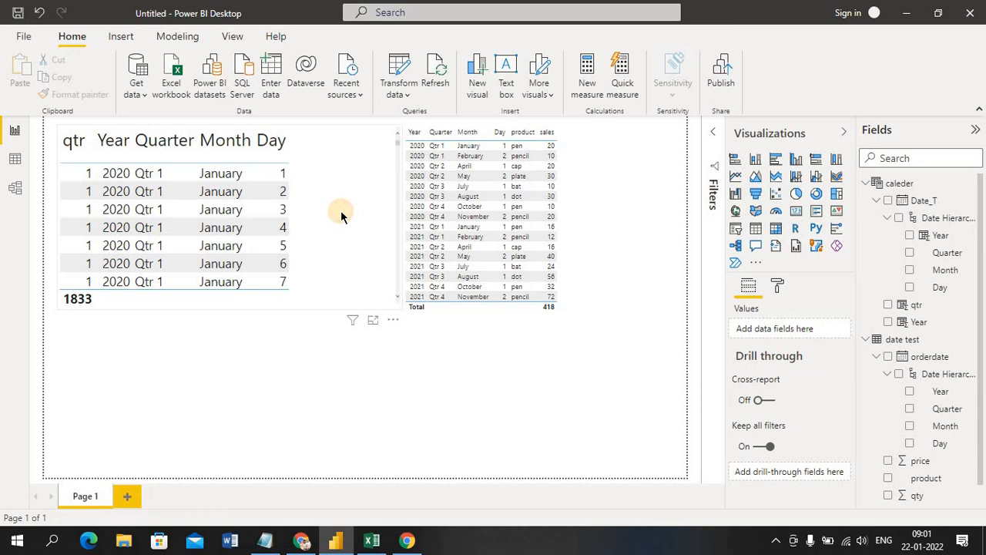
click(381, 218)
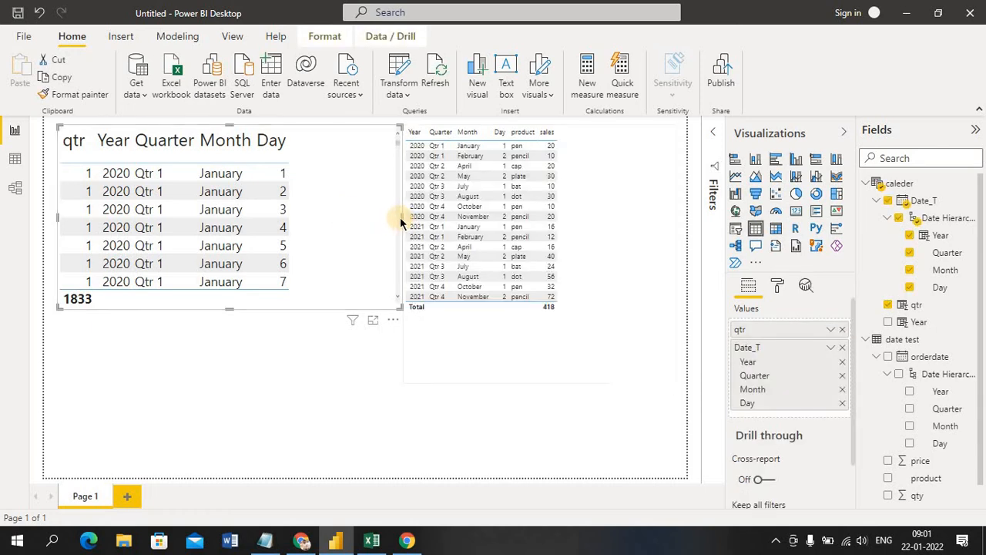
drag(400, 217, 344, 225)
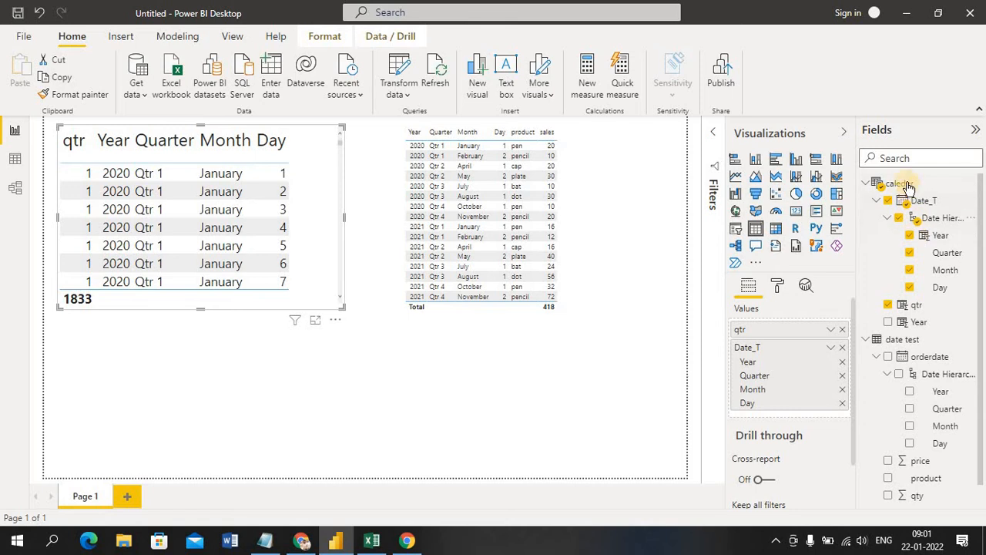
- Add a slicer below the caleder table visual using Month from the Date_T hierarchy
click(585, 256)
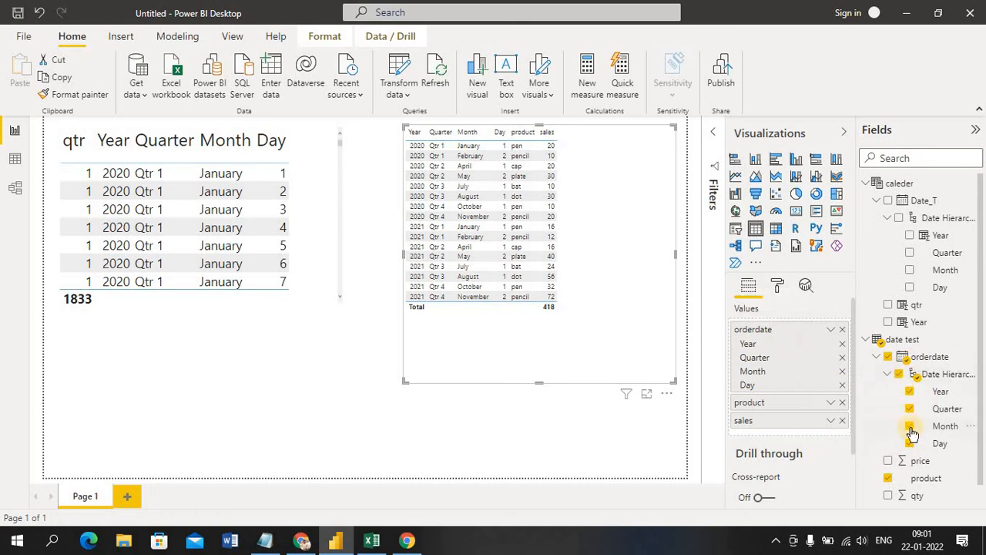
click(624, 433)
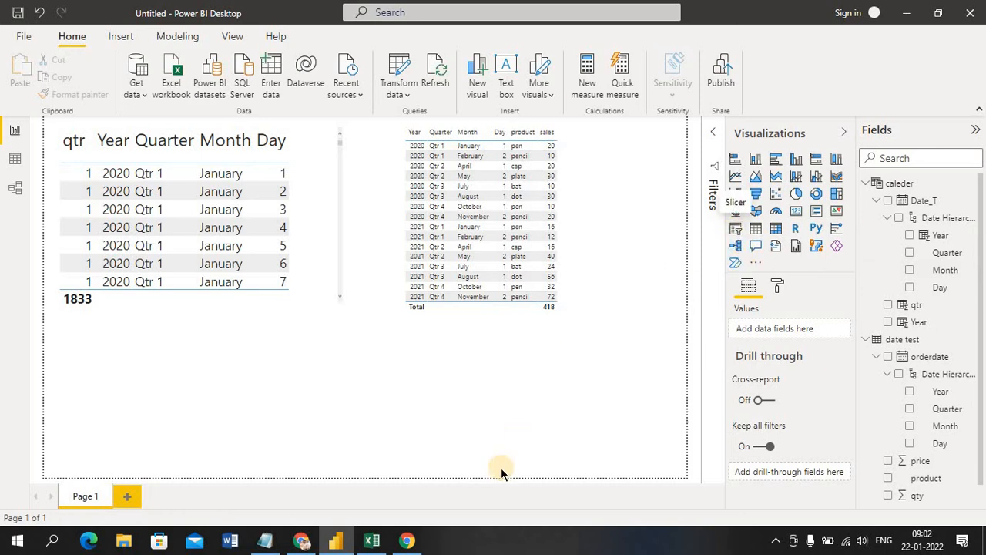
click(736, 229)
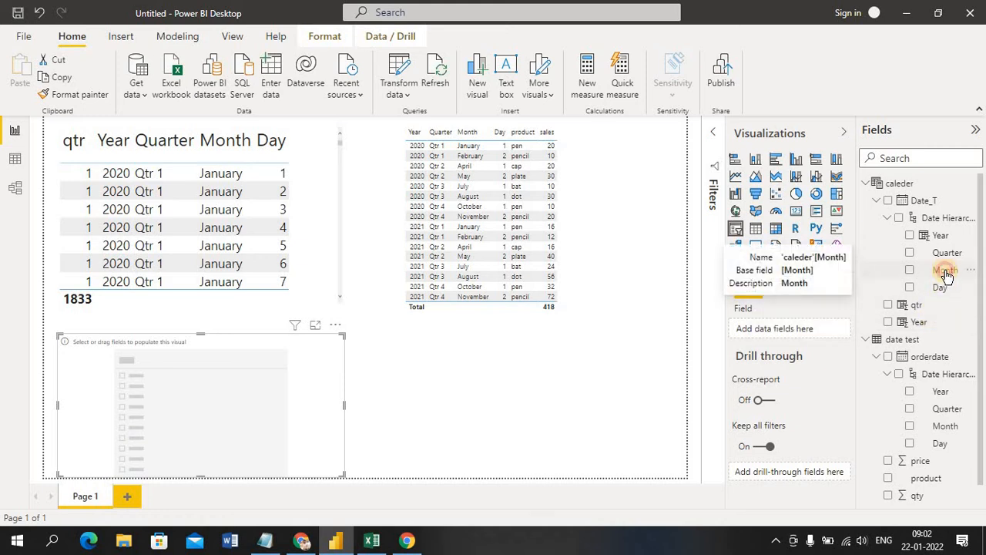
drag(946, 276, 200, 414)
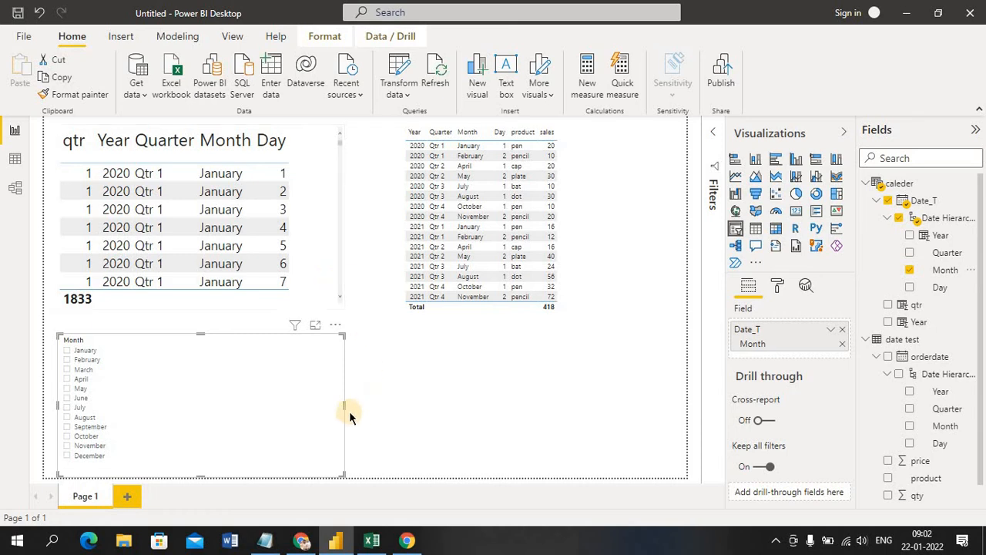
- Narrow the Month slicer so its width fits the list of month names
drag(345, 402, 160, 397)
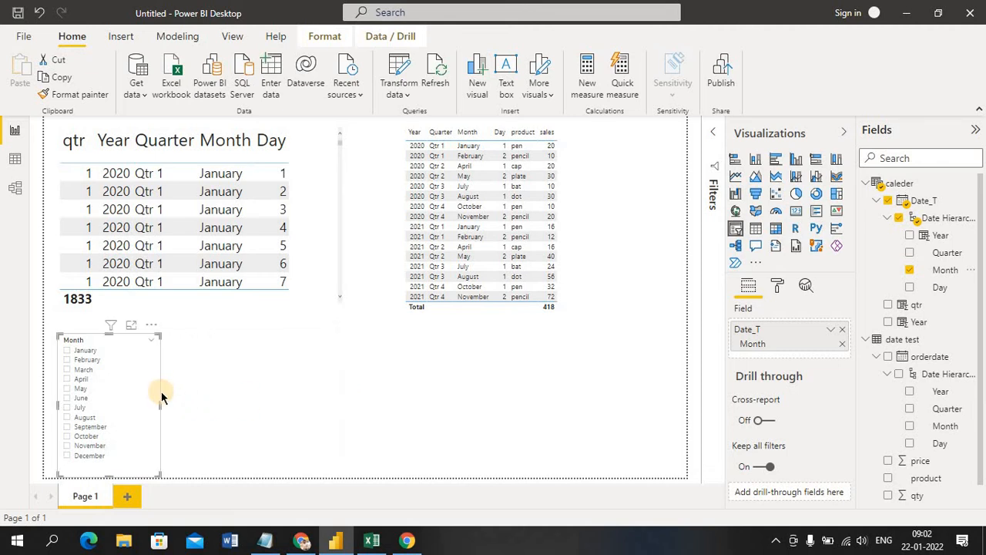
- Compare both table visuals with the Month slicer set to January, February and January again, and clear the selection
click(67, 353)
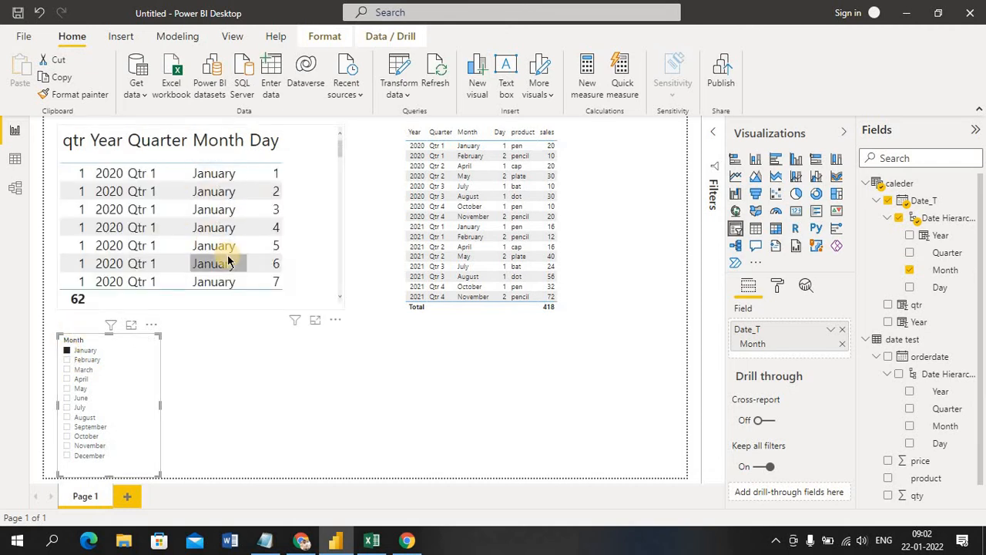
mouse_move(339, 150)
mouse_down()
mouse_move(339, 286)
mouse_move(342, 141)
mouse_up()
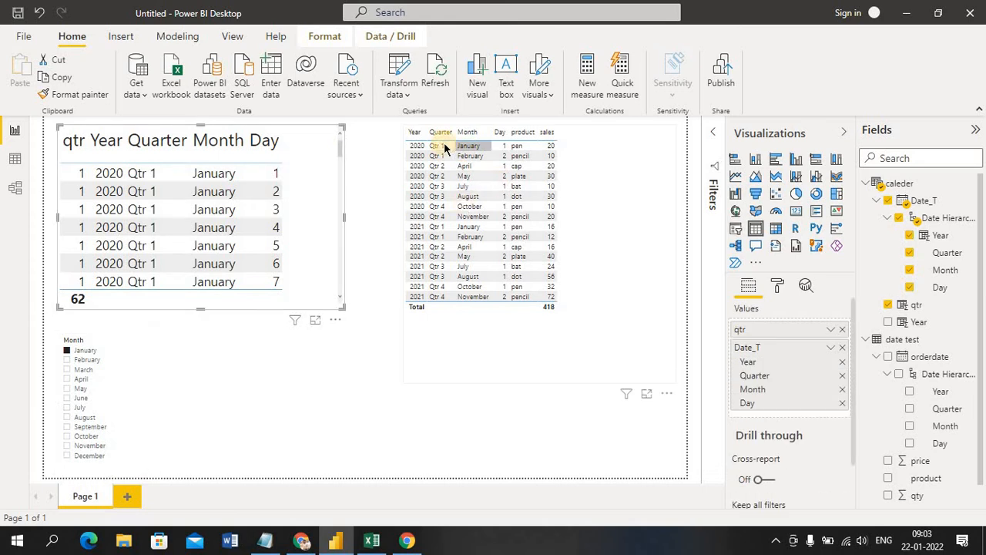
click(67, 360)
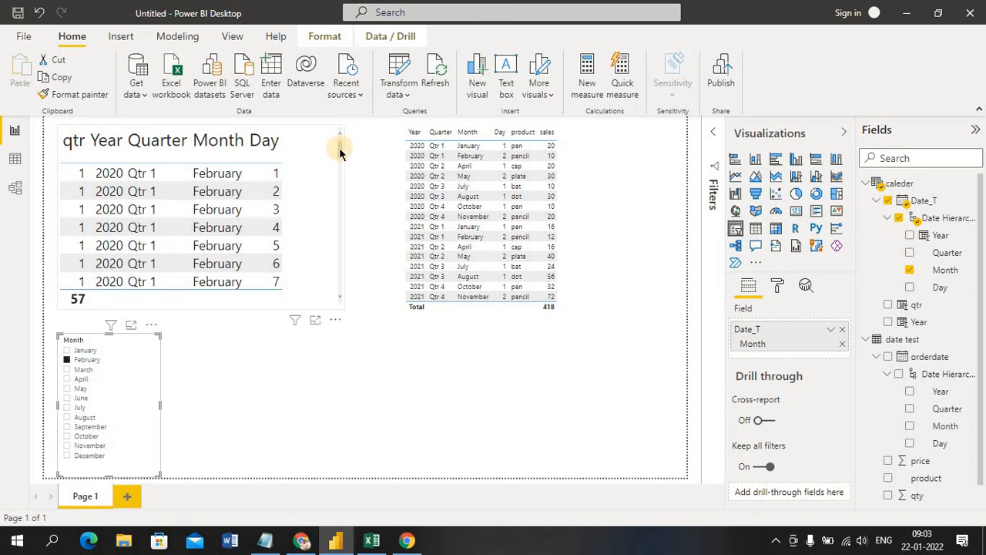
mouse_move(339, 147)
mouse_down()
mouse_move(341, 213)
mouse_move(341, 137)
mouse_up()
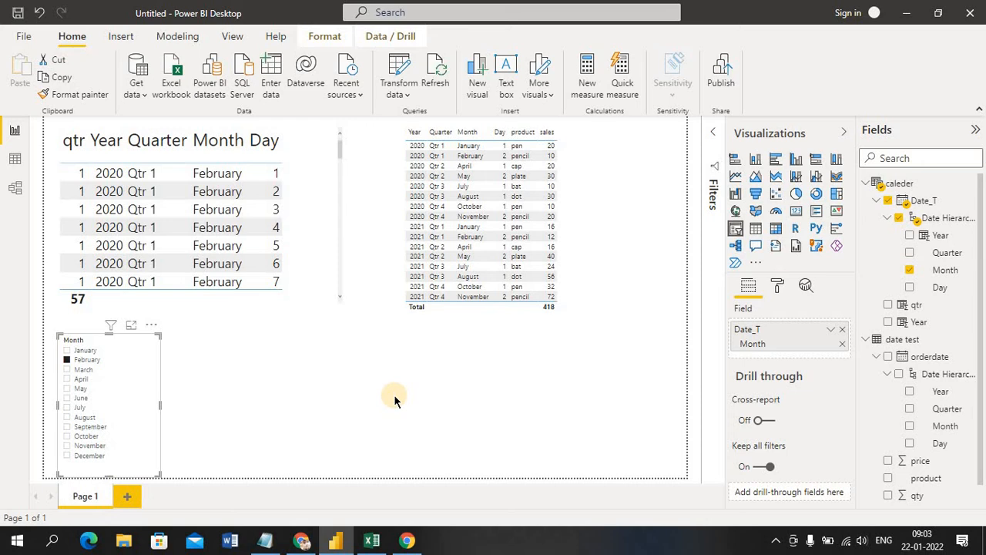
click(67, 351)
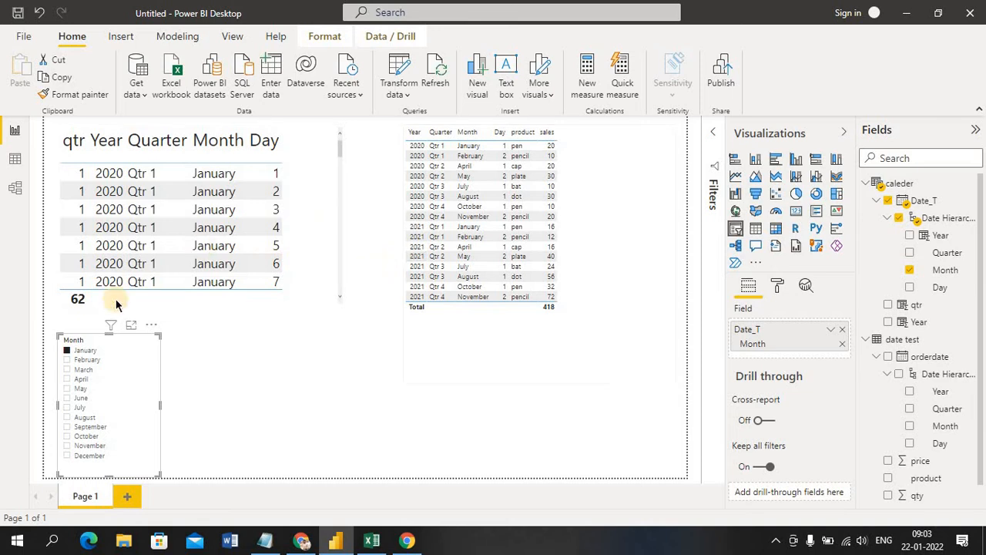
click(68, 350)
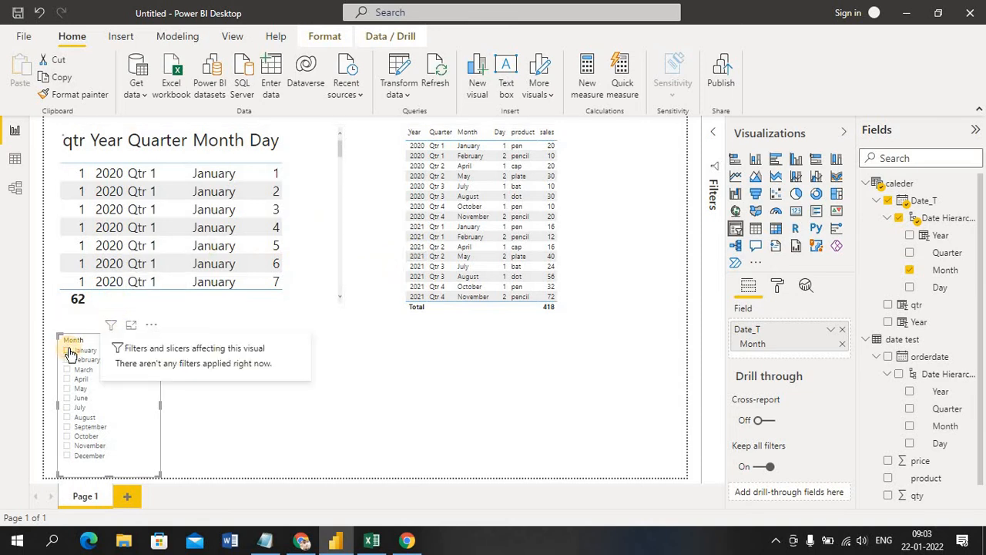
- Relate Date_T in caleder to orderdate in date test, keeping one-to-one cardinality, Both cross filter direction and the active setting
click(15, 189)
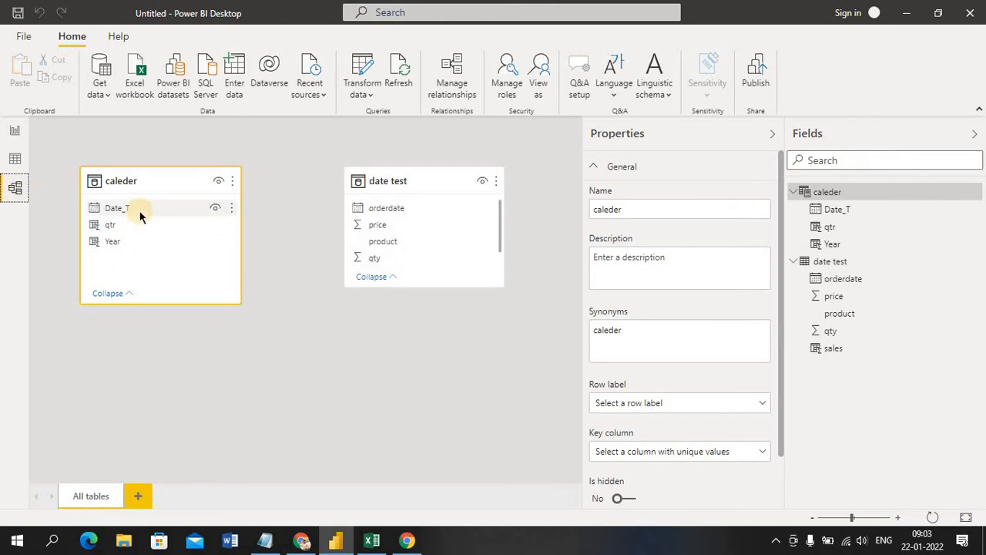
drag(140, 212, 377, 213)
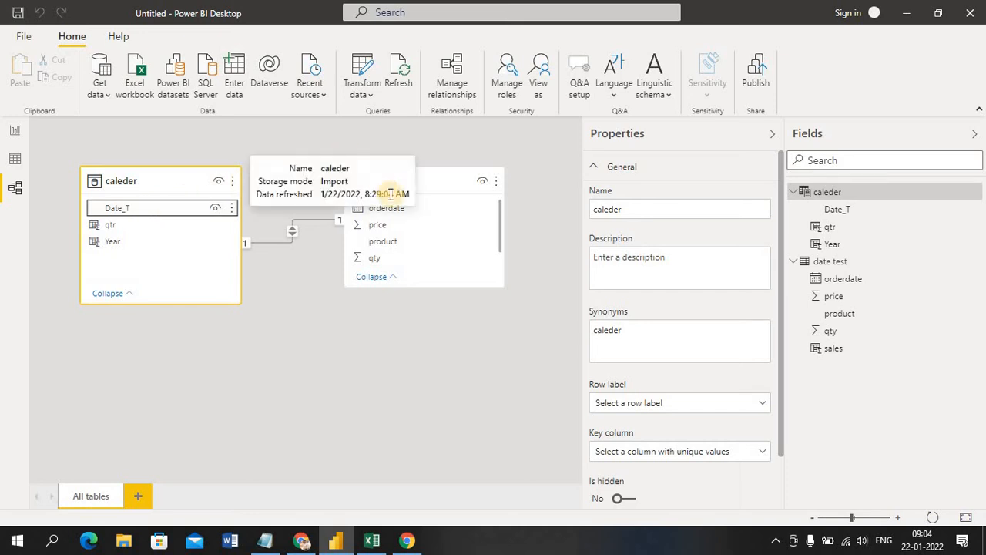
double_click(304, 225)
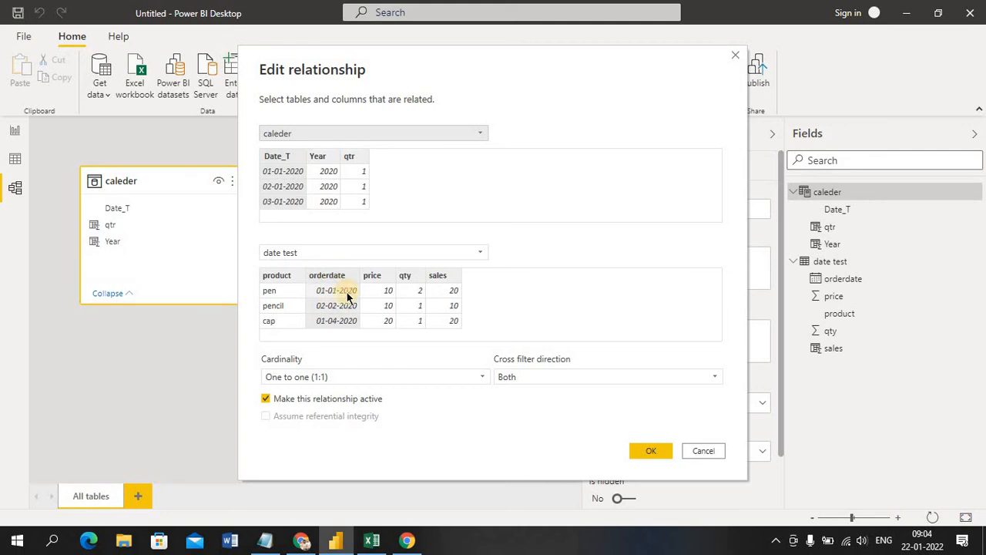
click(651, 451)
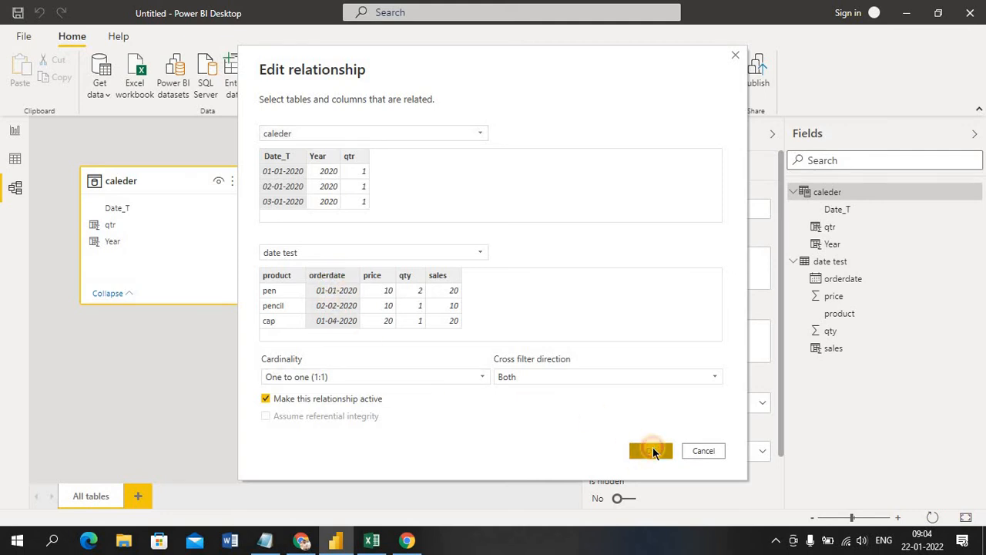
- Return to the report page and compare both tables with the Date_T slicer set to 01-01-2020, 02-01-2020 and 01-01-2020 again
click(12, 133)
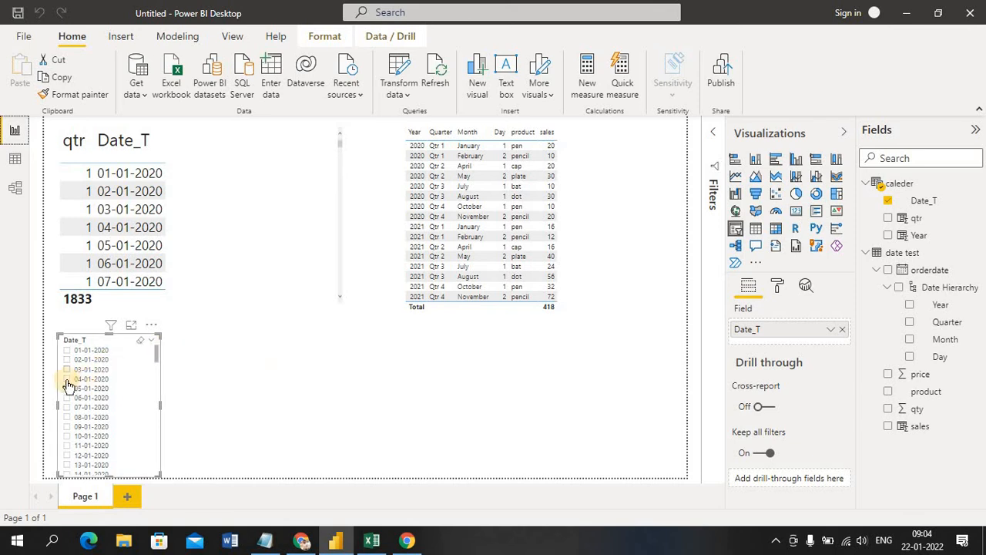
click(67, 351)
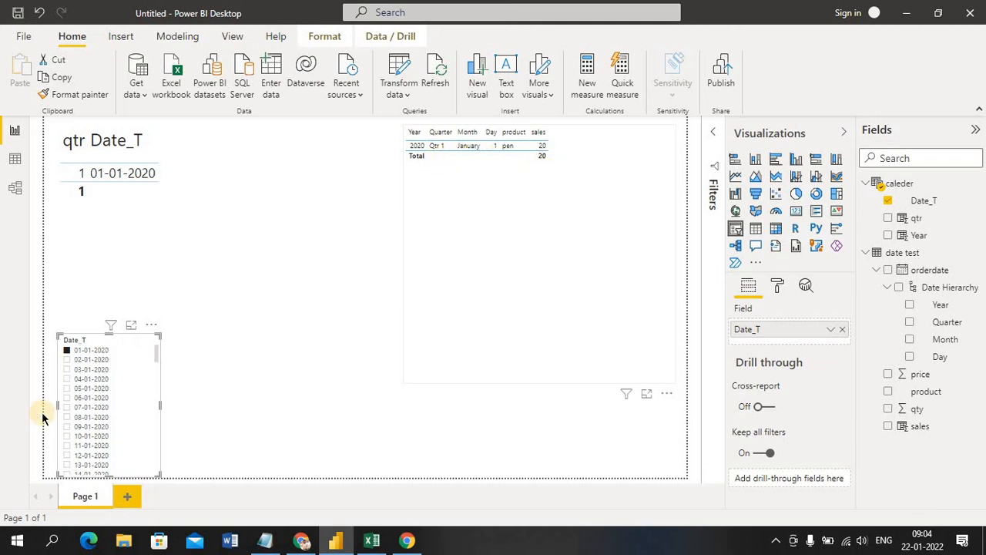
click(67, 360)
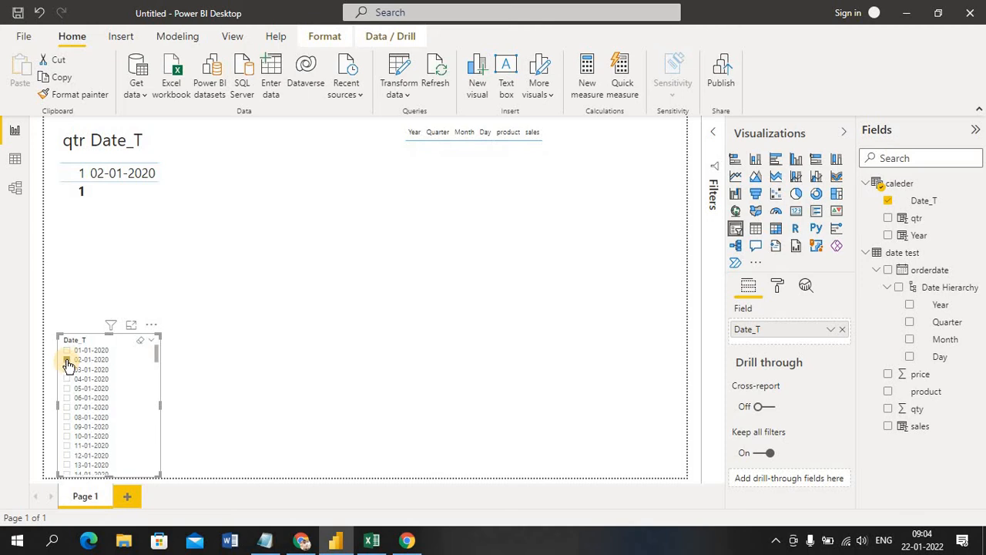
click(67, 351)
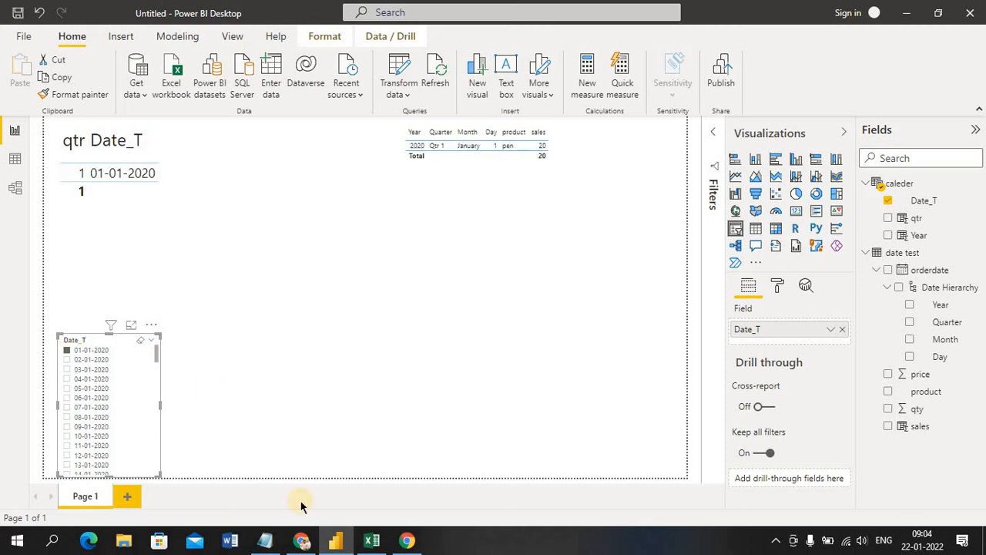
- Switch to Excel, check the date test row for order date 01-01-2020, and return to the Power BI report
click(364, 542)
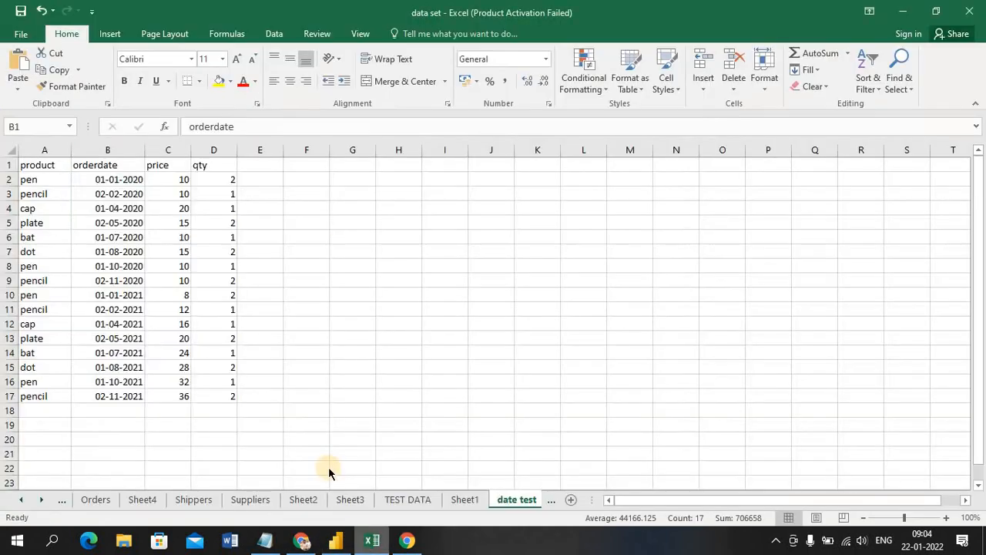
click(94, 193)
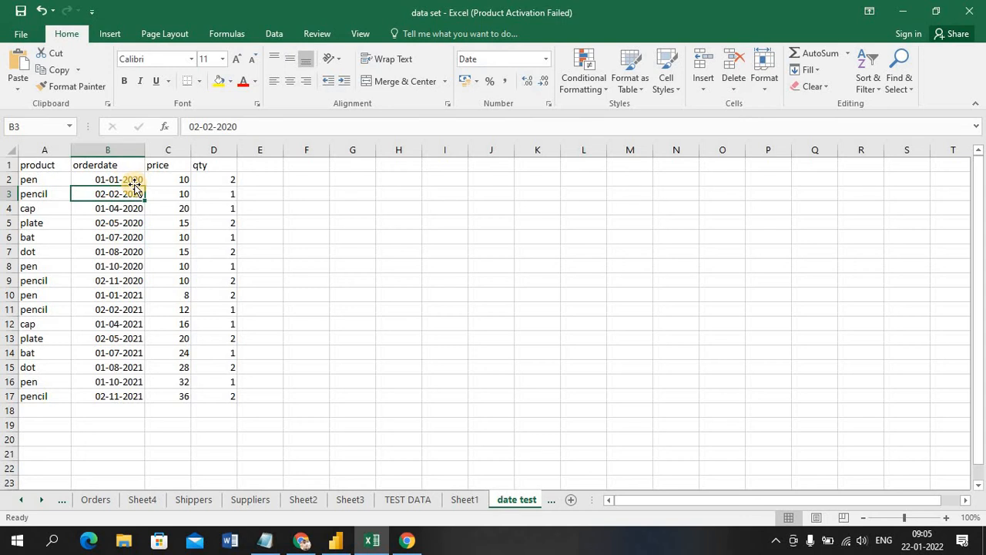
click(10, 180)
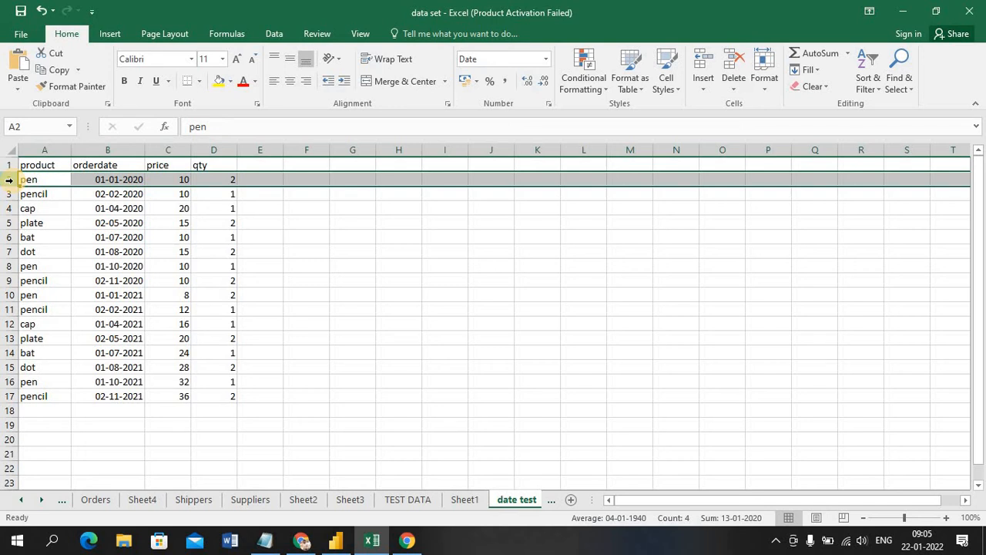
click(339, 541)
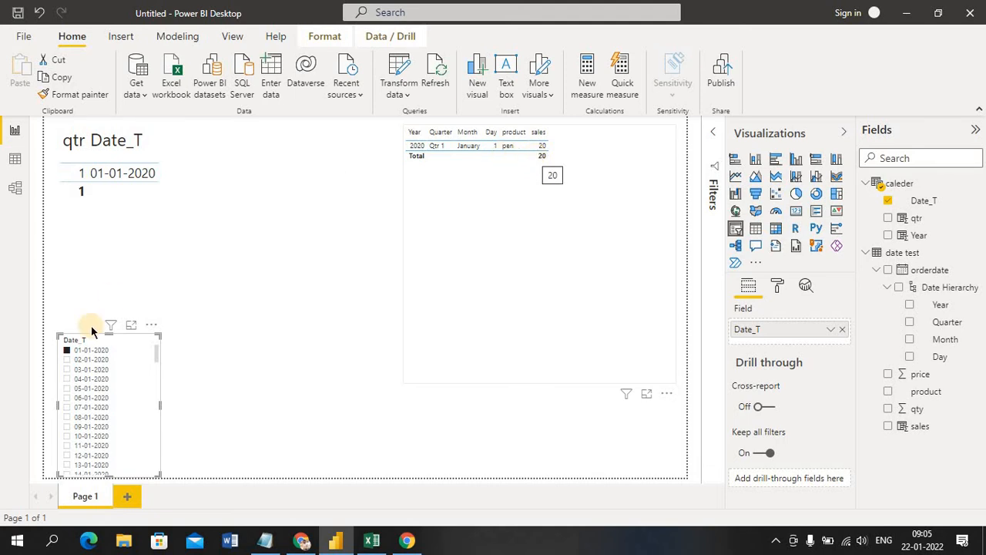
- Examine the date test table with the Date_T slicer set to 02-01-2020, and clear the slicer selection
click(68, 360)
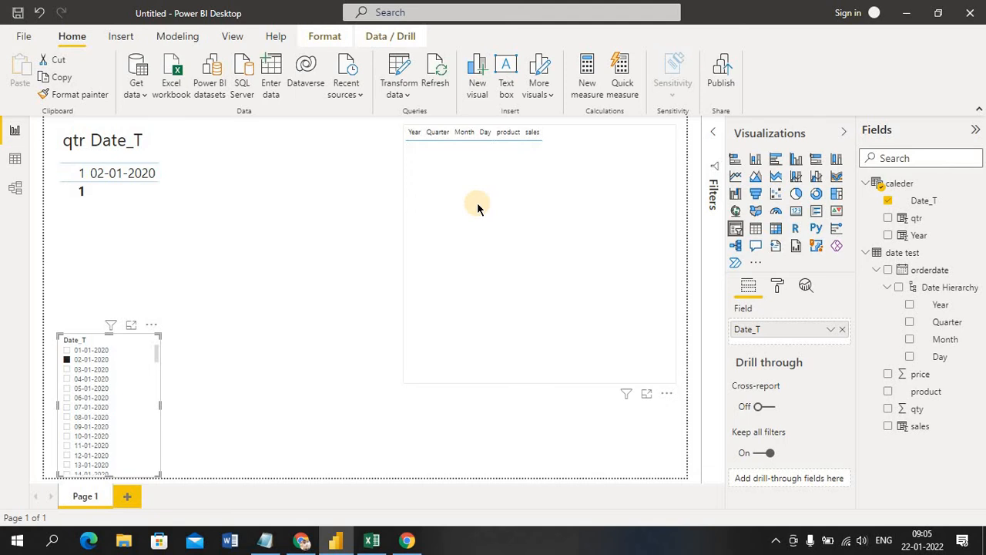
click(248, 409)
click(570, 199)
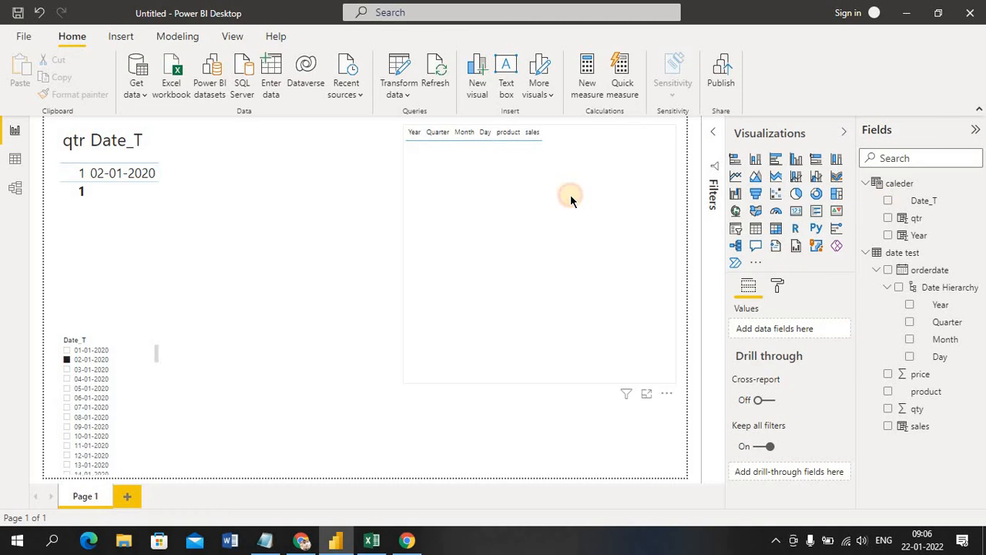
click(68, 360)
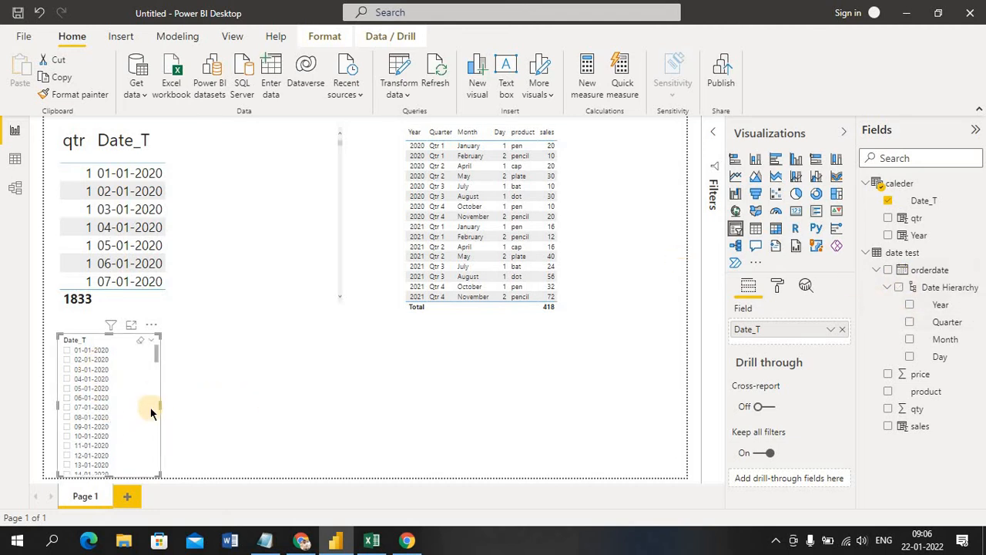
- Add Date_T from caleder as a column in the date test table visual
click(886, 199)
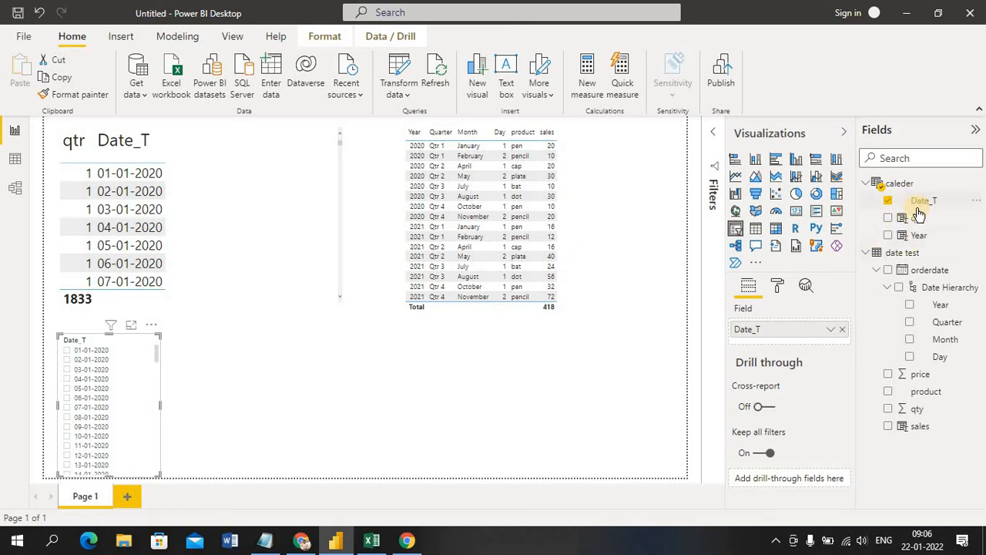
drag(920, 207, 614, 232)
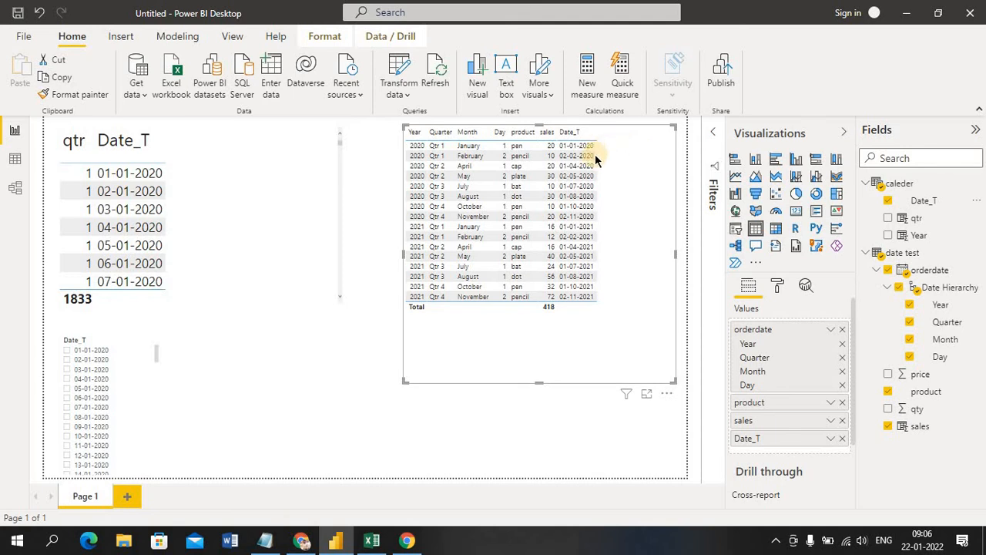
- Compare the orderdate column of the Excel date test sheet with the Date_T column in the date test table visual
click(375, 538)
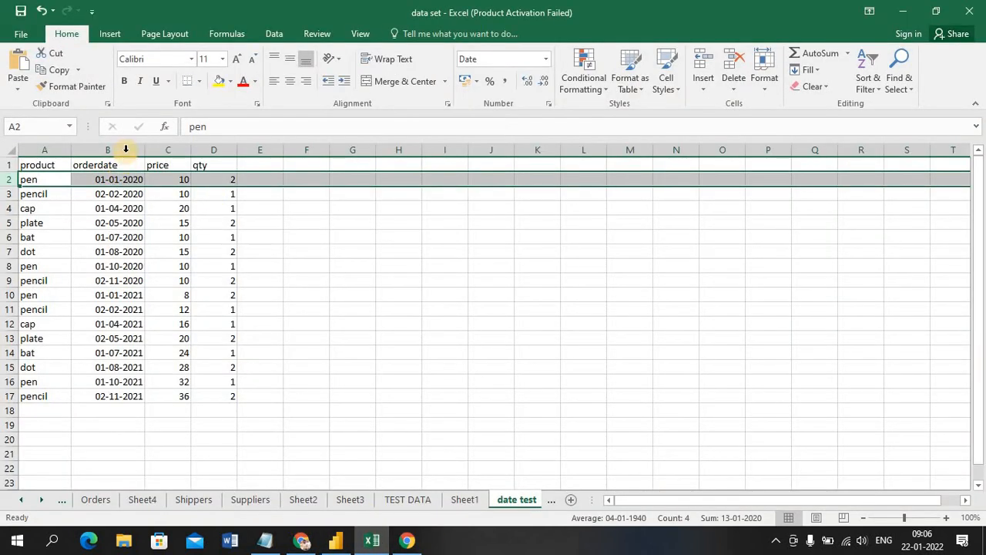
click(125, 152)
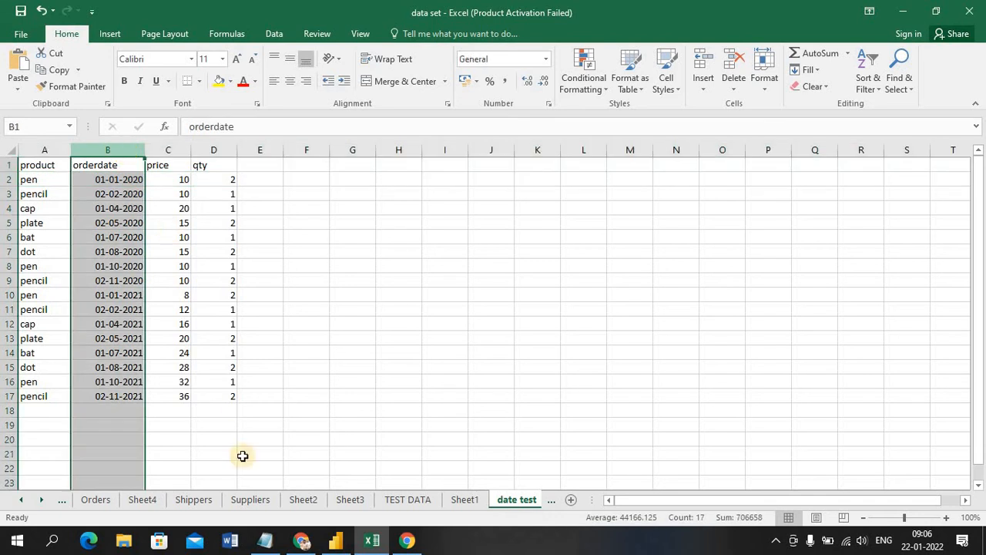
click(343, 544)
click(601, 369)
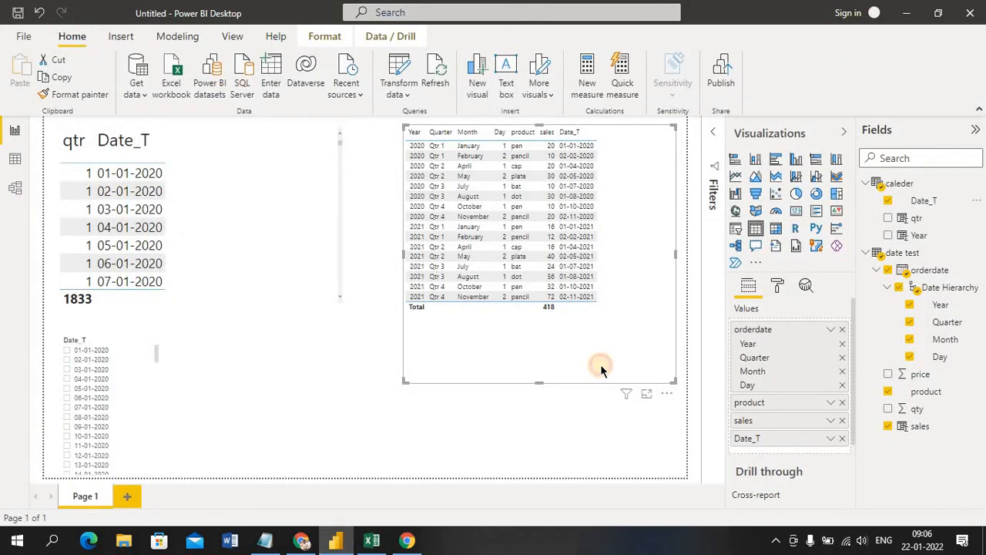
click(580, 166)
click(592, 265)
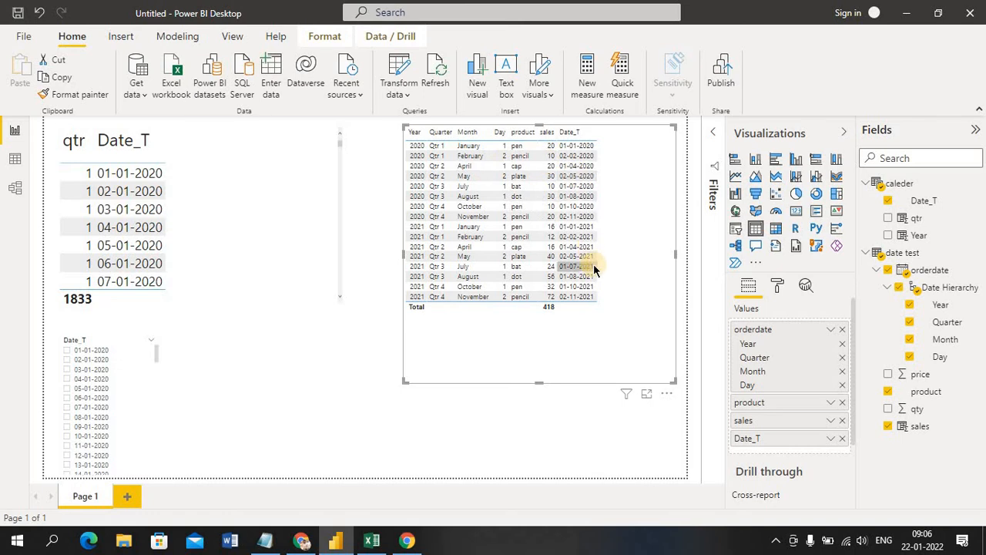
click(401, 444)
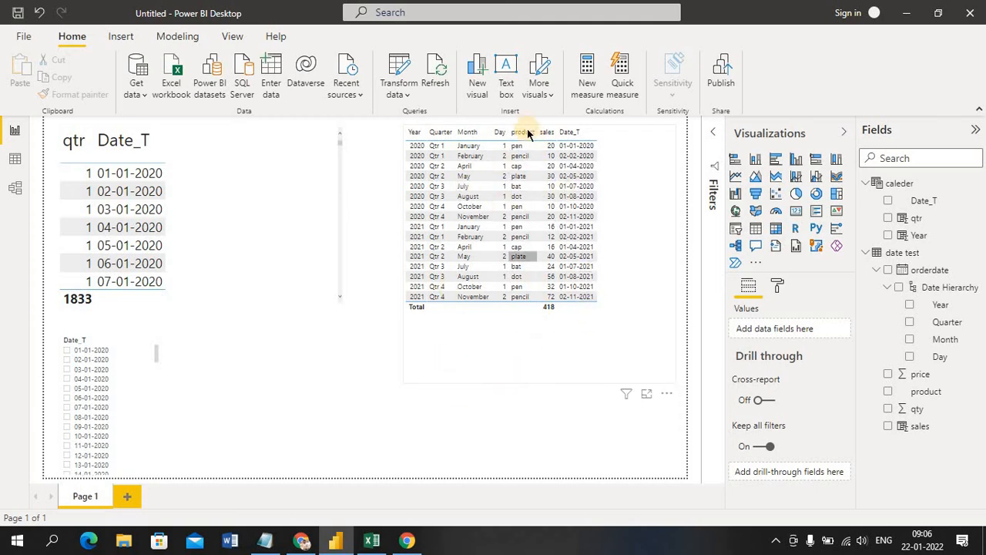
- Reduce the height of the date test table visual to fit its rows, and deselect it
click(640, 232)
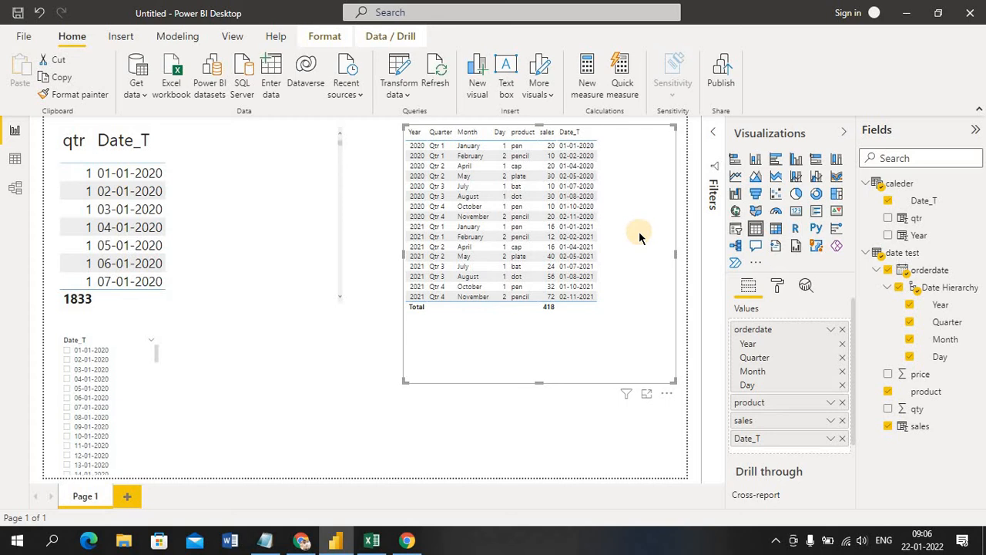
drag(539, 382, 538, 326)
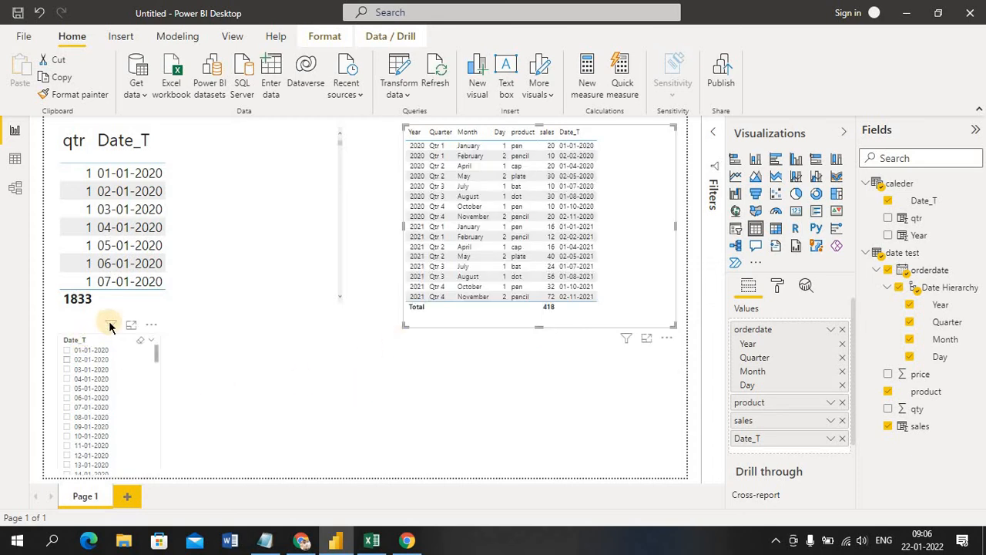
click(78, 320)
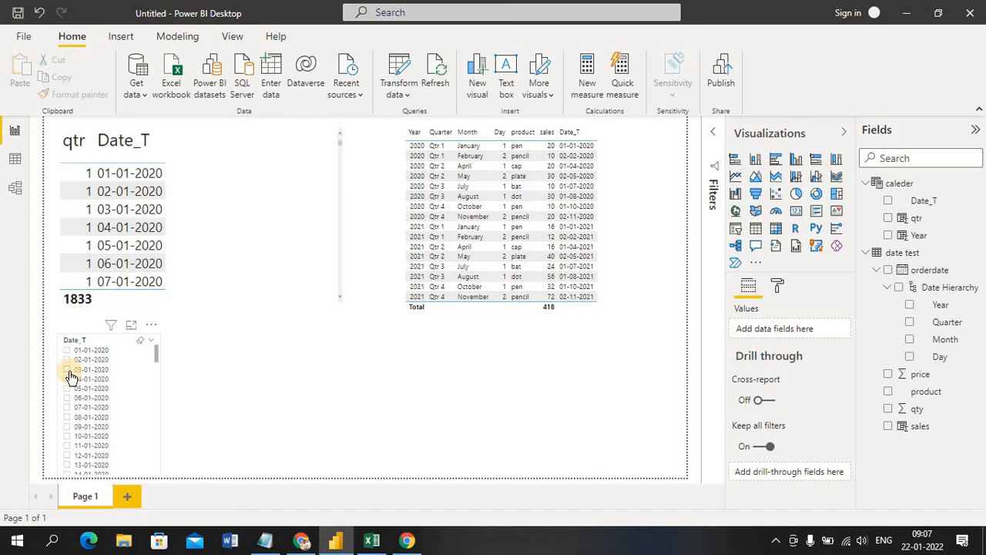
- Filter the report to 04-01-2020 with the Date_T slicer and check the 02-02-2020 and 01-04-2020 order dates in the Excel date test sheet
click(68, 372)
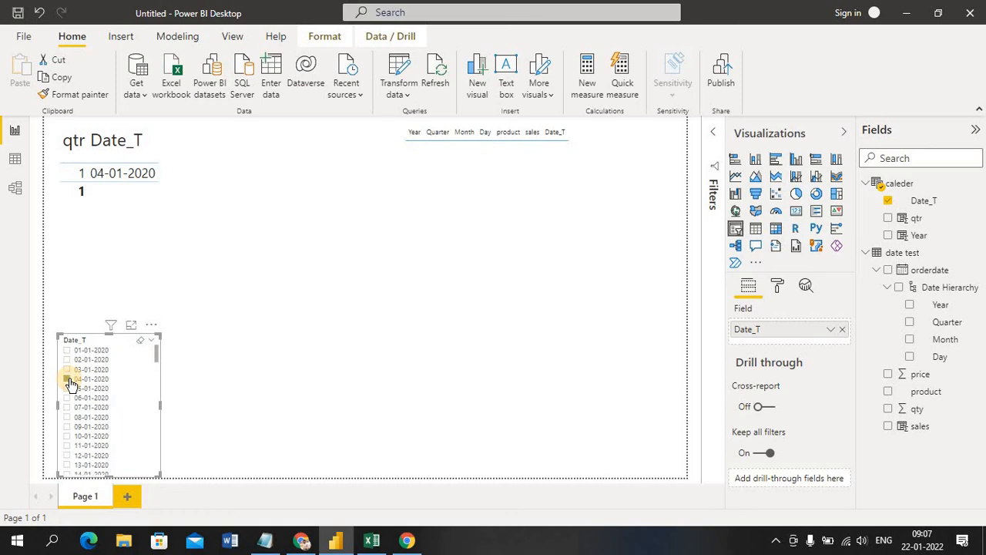
click(67, 389)
key(alt+Tab)
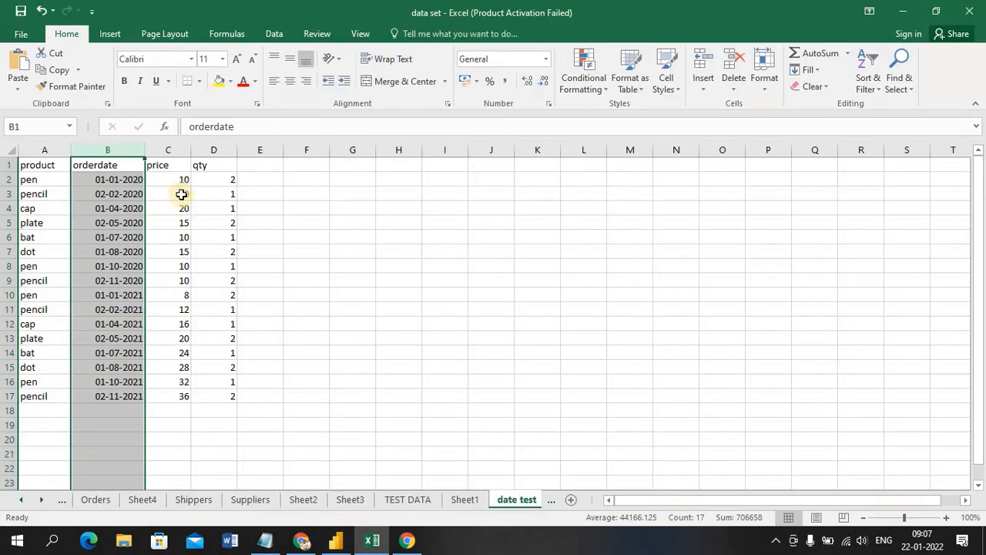
click(107, 194)
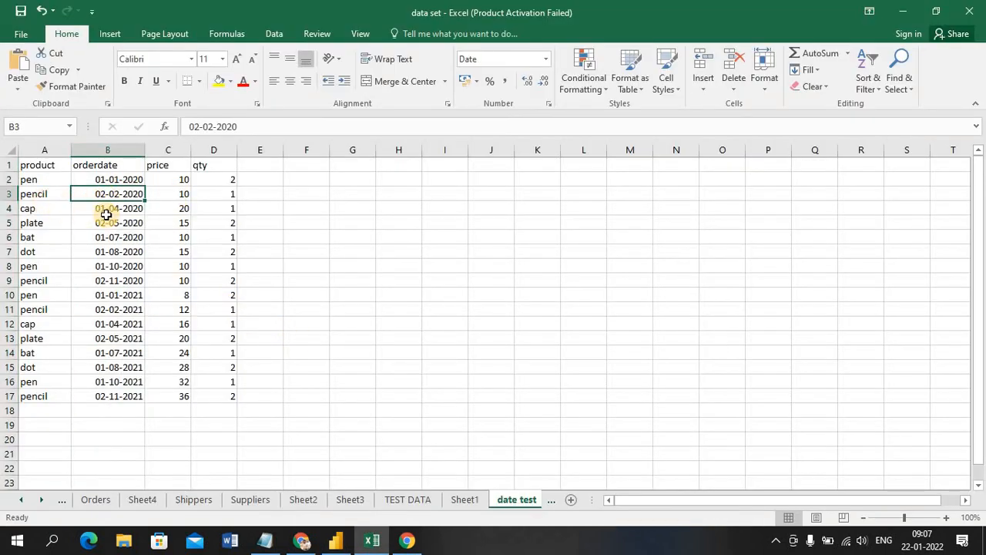
click(108, 208)
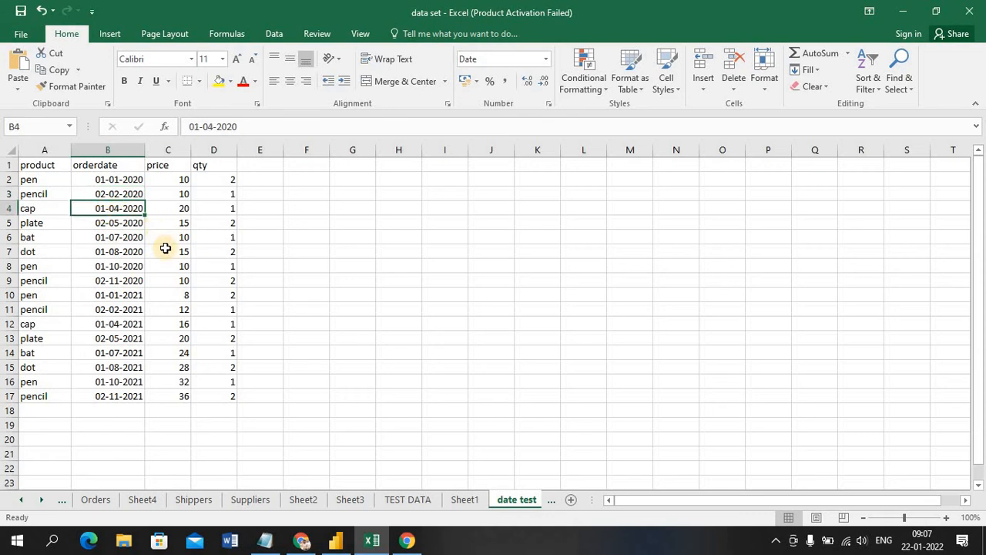
key(alt+Tab)
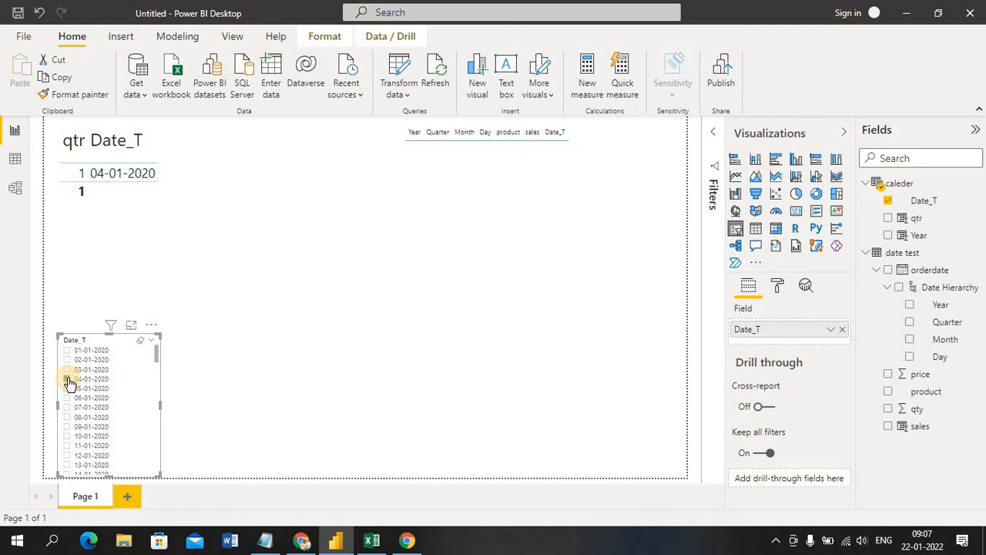
- Compare the date test table visual filtered to 04-01-2020 with the cap row in the Excel date test sheet
click(67, 379)
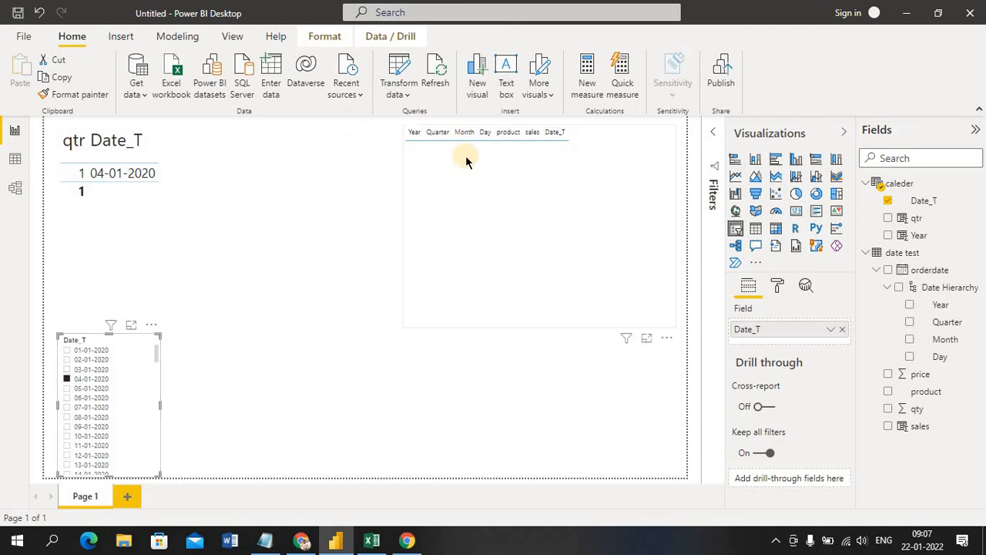
key(alt+Tab)
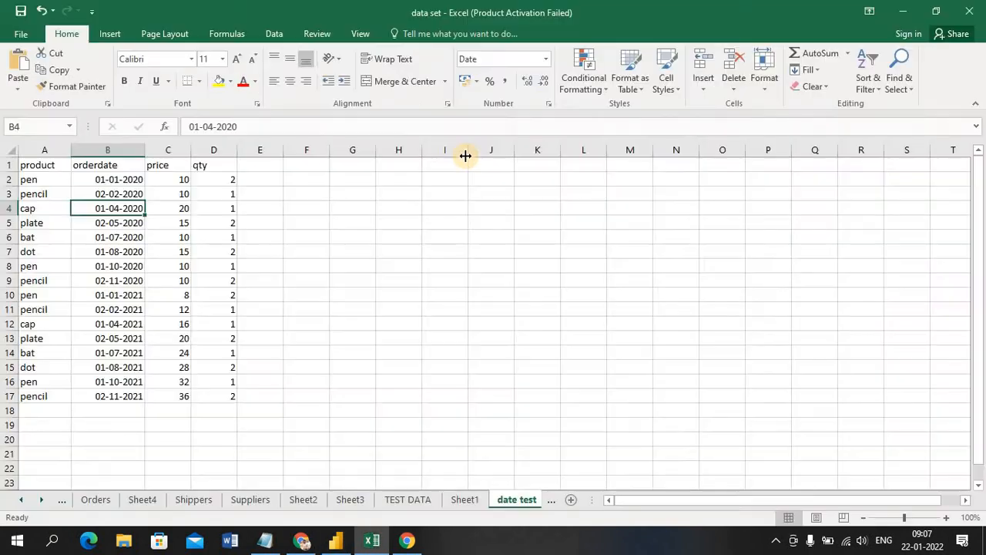
click(9, 210)
key(alt+Tab)
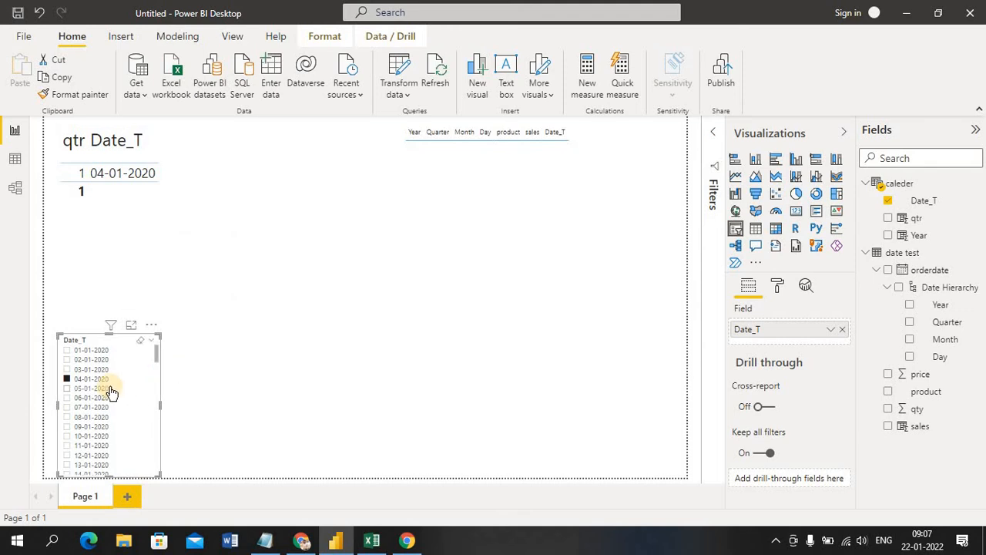
key(alt+Tab)
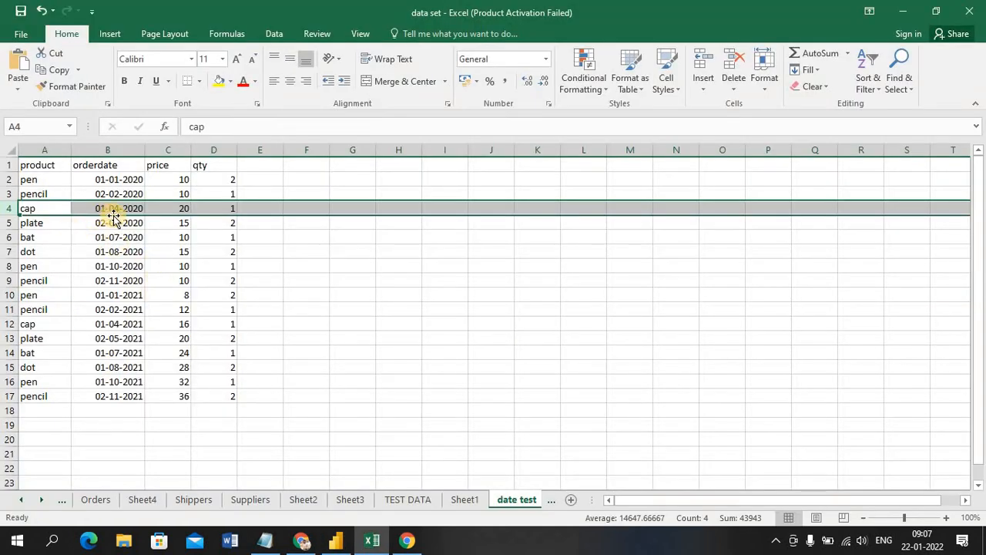
key(alt+Tab)
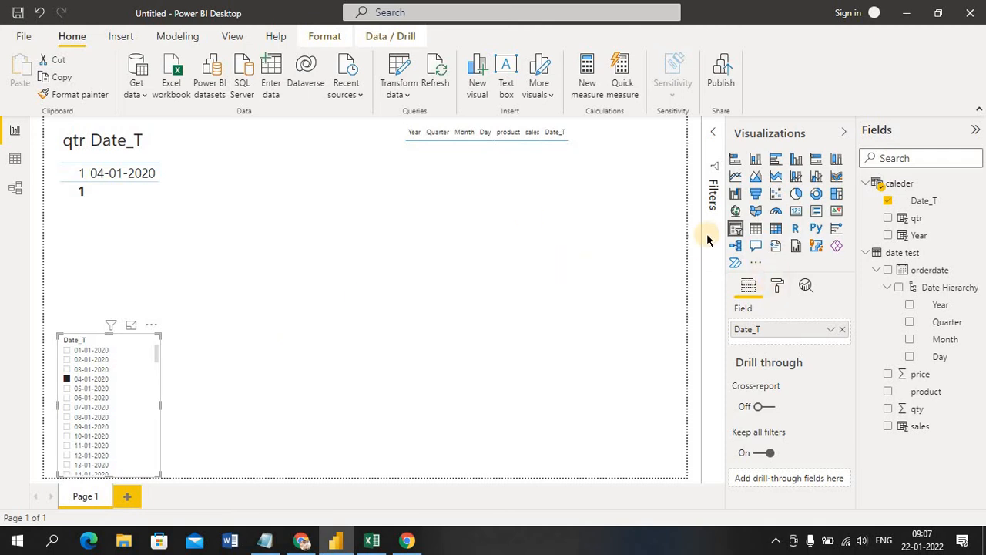
click(487, 209)
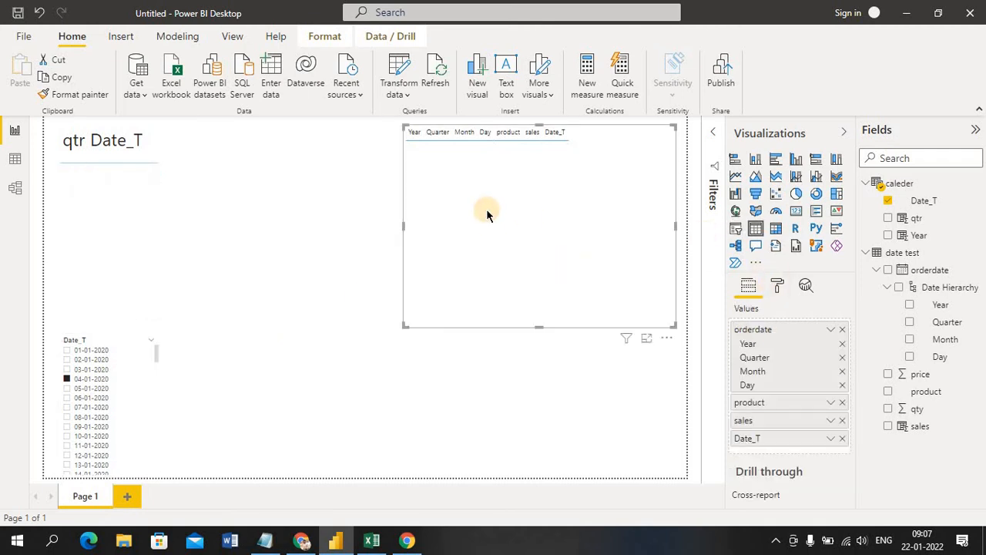
- Compare the filtered and unfiltered tables by switching 04-01-2020 off and on in the Date_T slicer, leaving it cleared
click(68, 380)
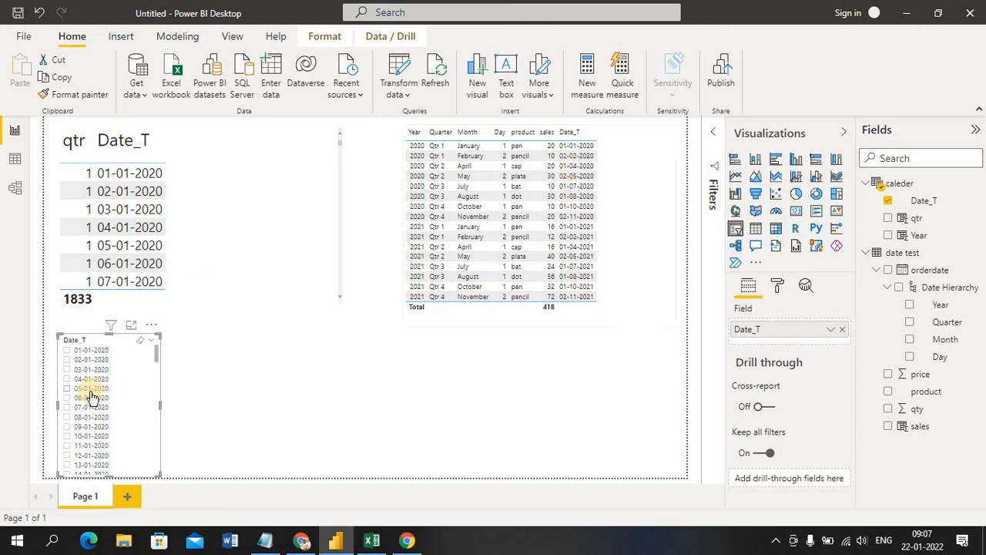
click(67, 379)
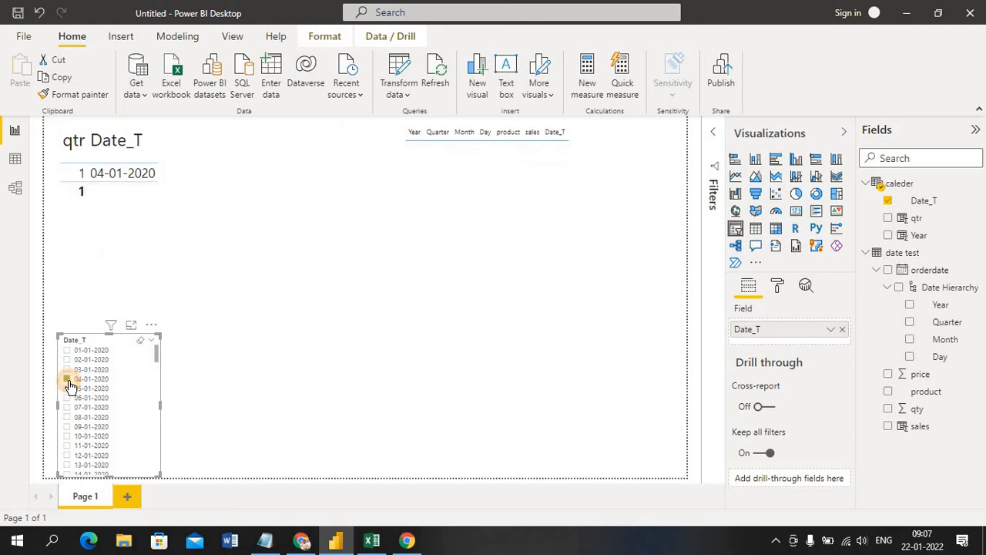
click(67, 379)
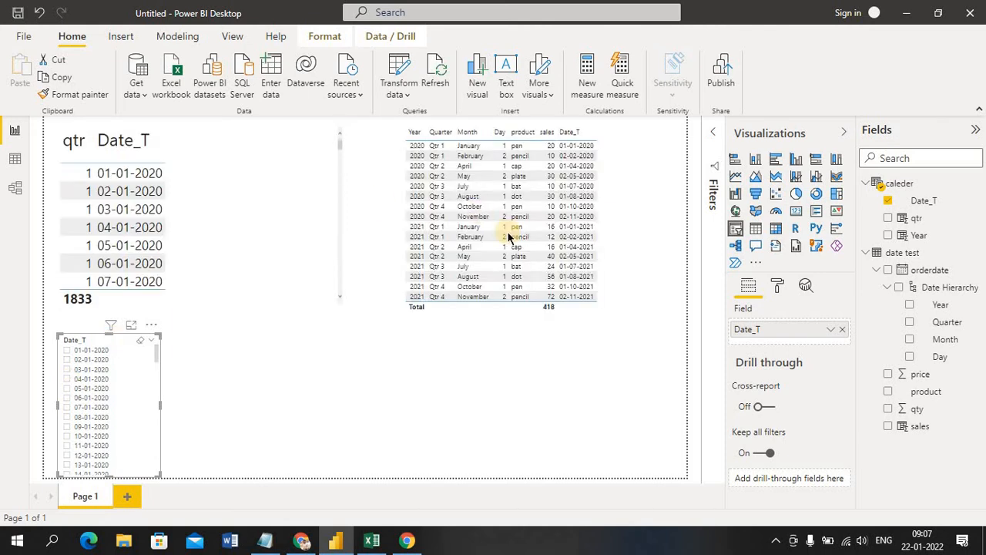
- Remove Date_T from the date test table visual and test it with the slicer set to 04-01-2020, clearing the selection at the end
click(618, 154)
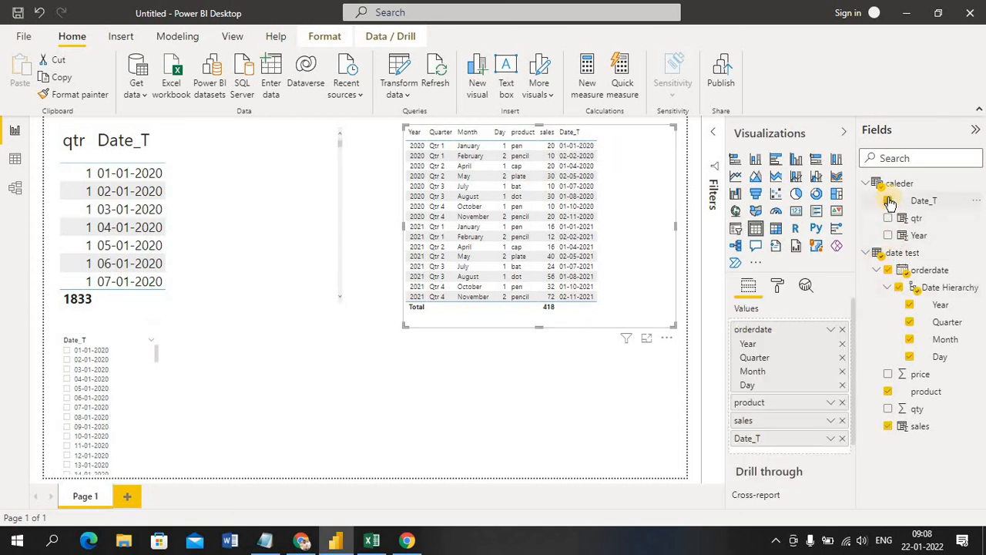
click(889, 201)
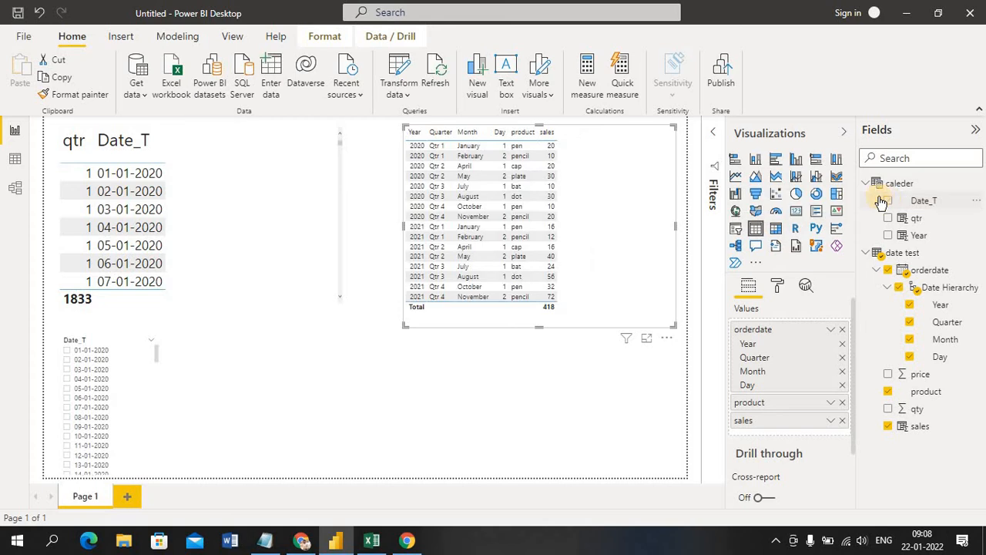
click(67, 380)
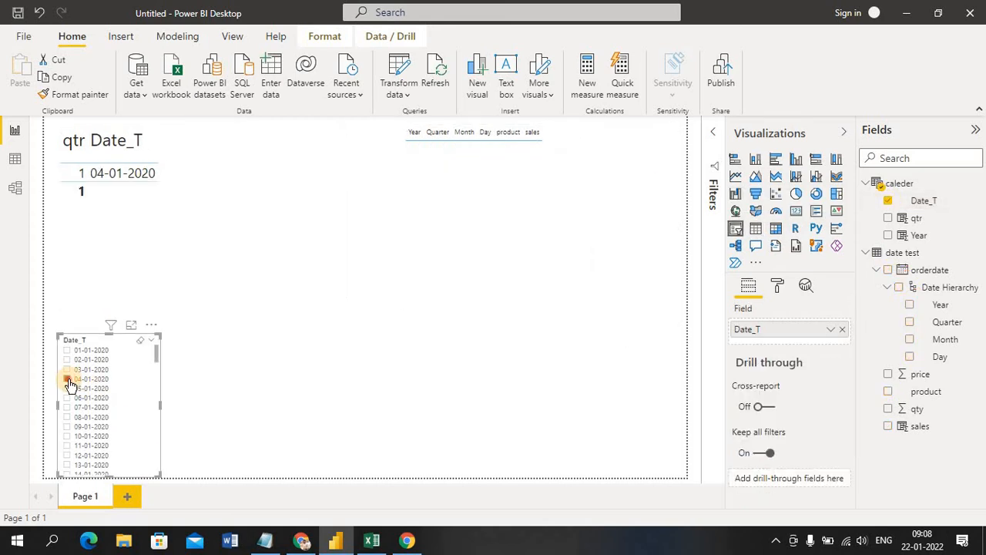
click(68, 380)
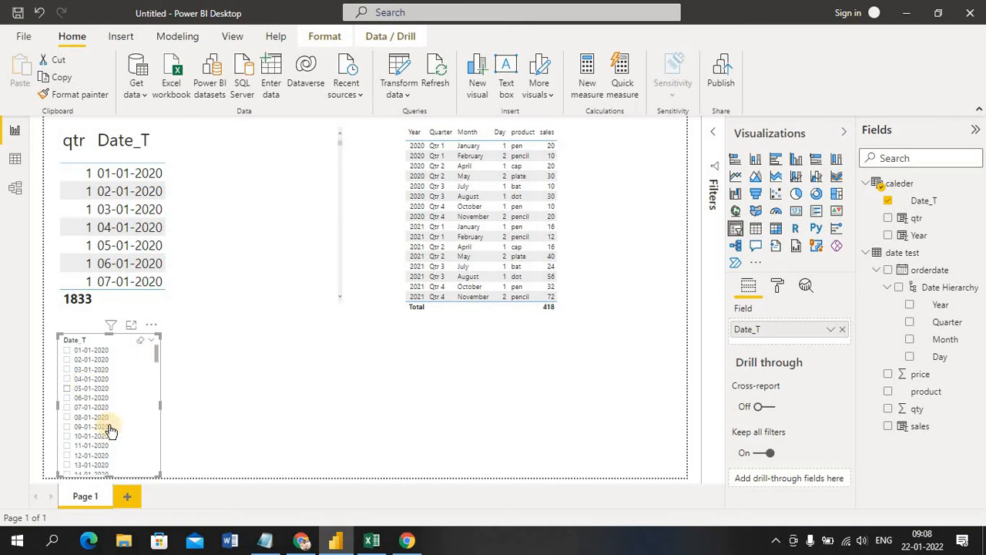
drag(156, 354, 175, 332)
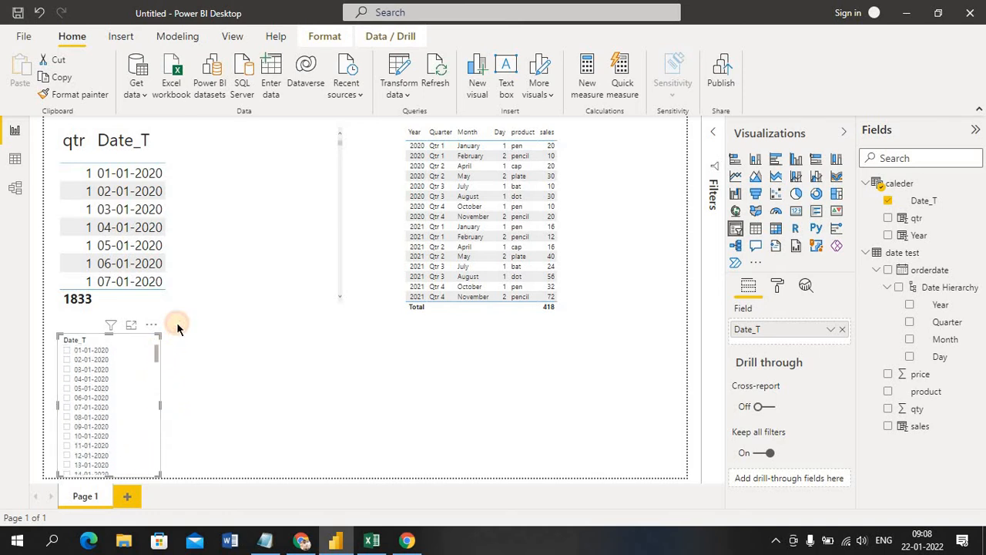
- Change the cardinality of the relationship between caleder and date test to Many to many (*:*)
click(10, 191)
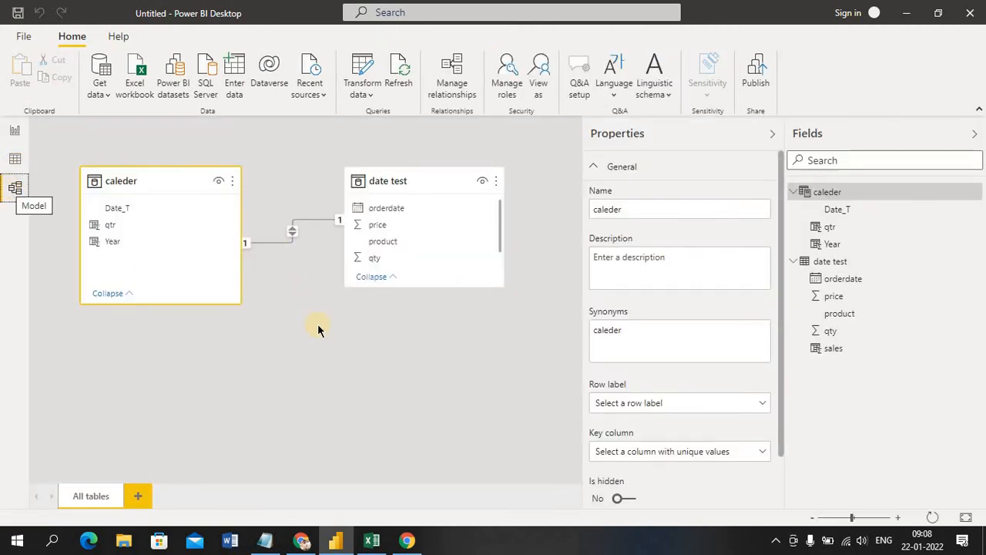
double_click(311, 221)
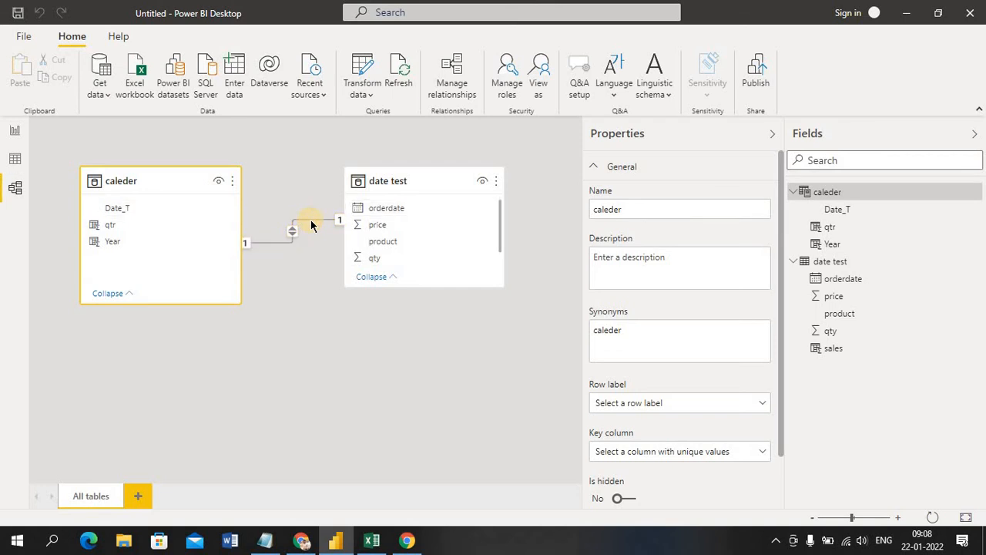
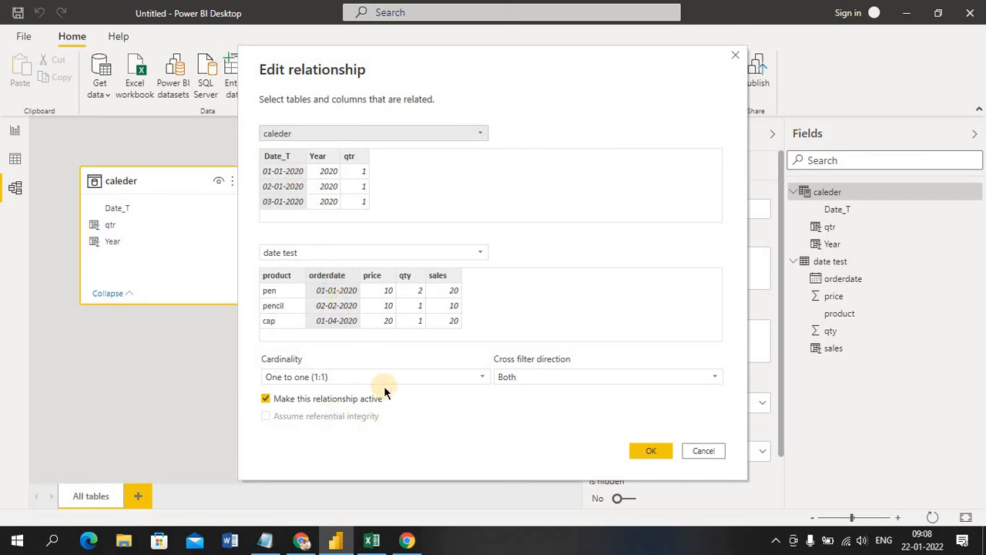
click(484, 377)
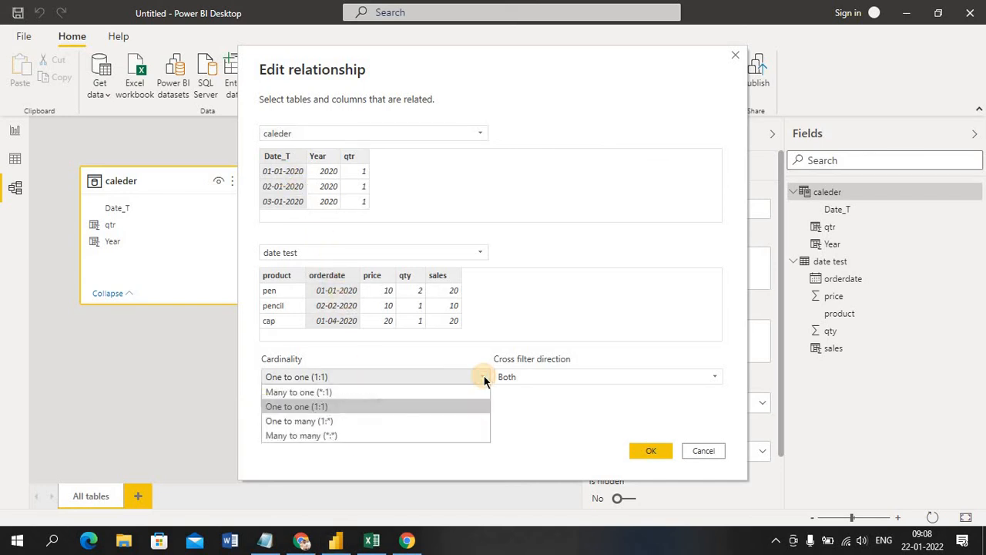
click(369, 434)
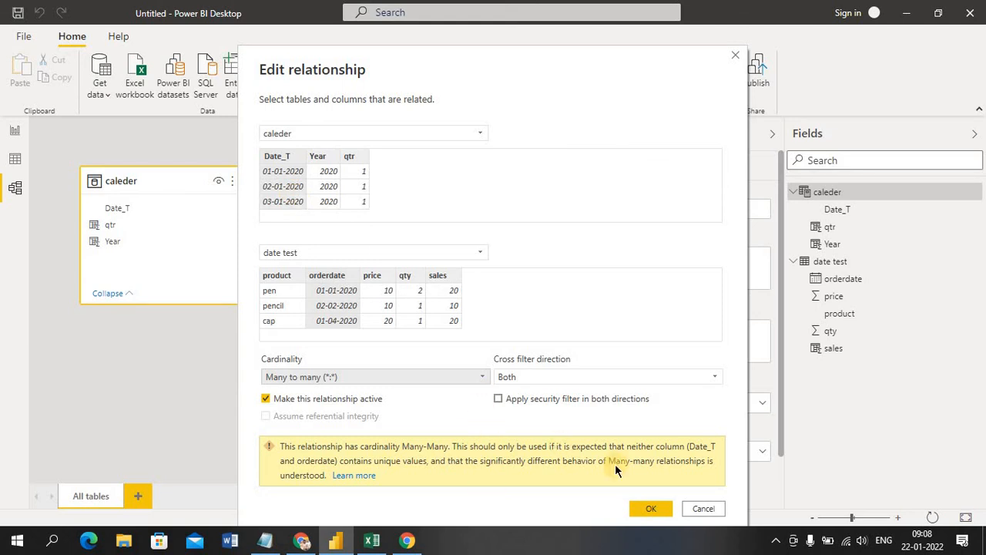
click(649, 512)
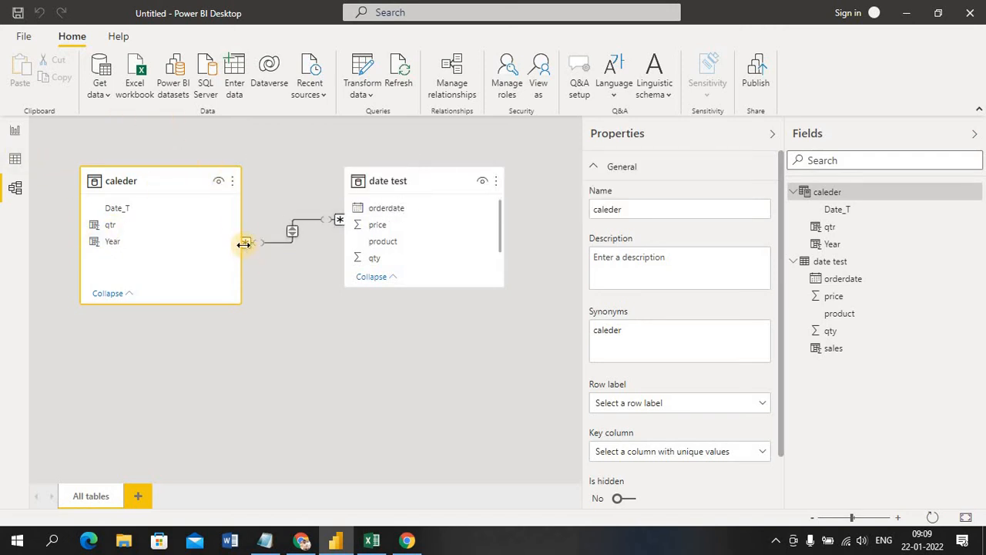
- Return to the report and add Date_T from caleder back to the date test table visual
click(17, 132)
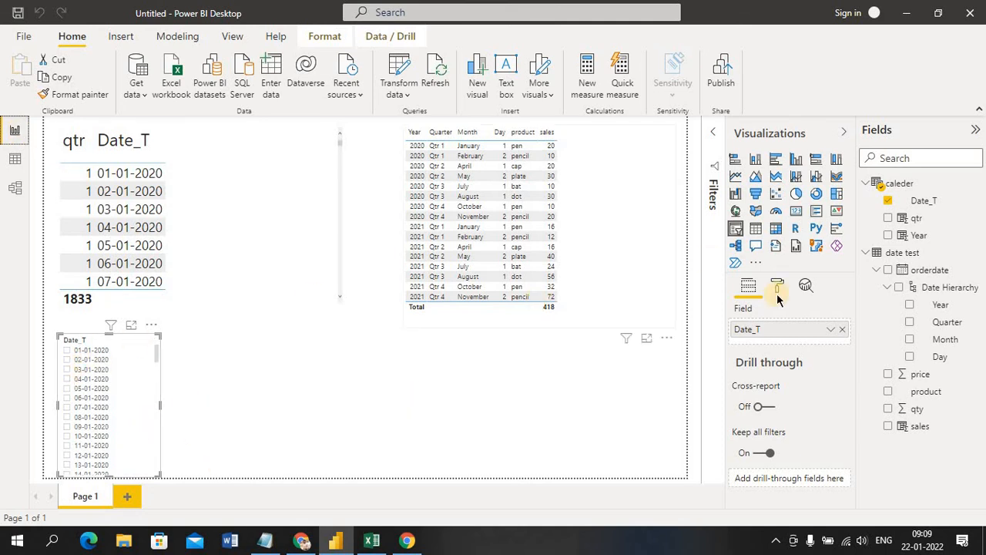
click(608, 210)
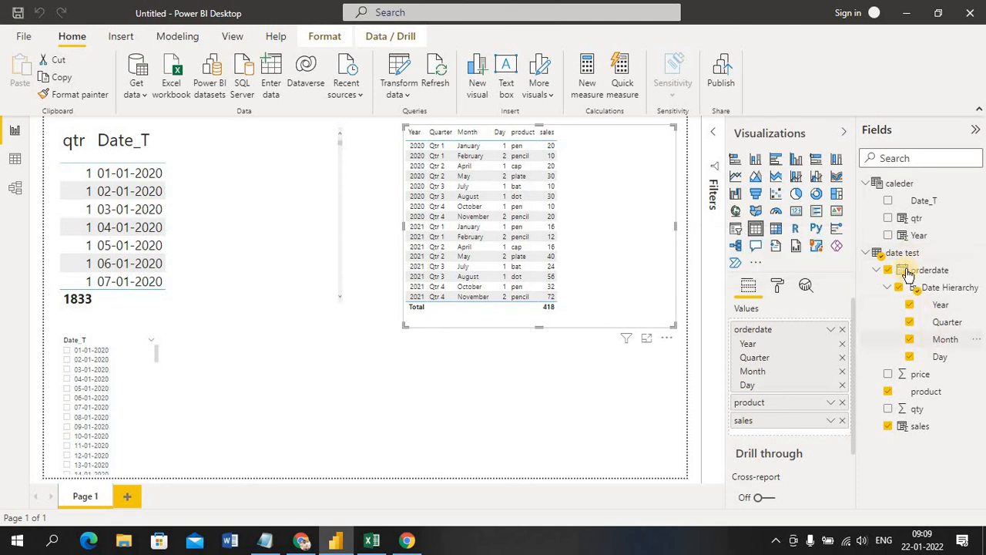
click(890, 203)
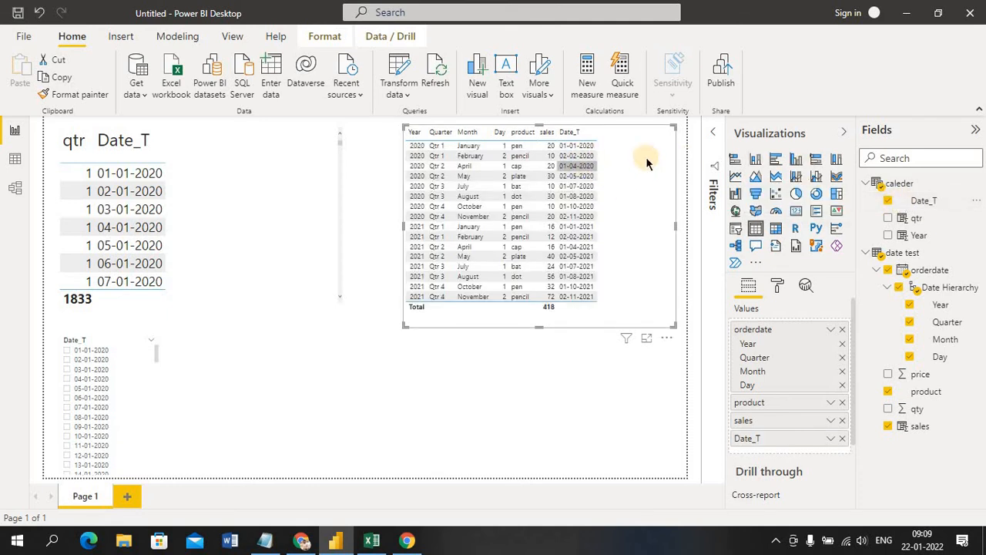
click(887, 202)
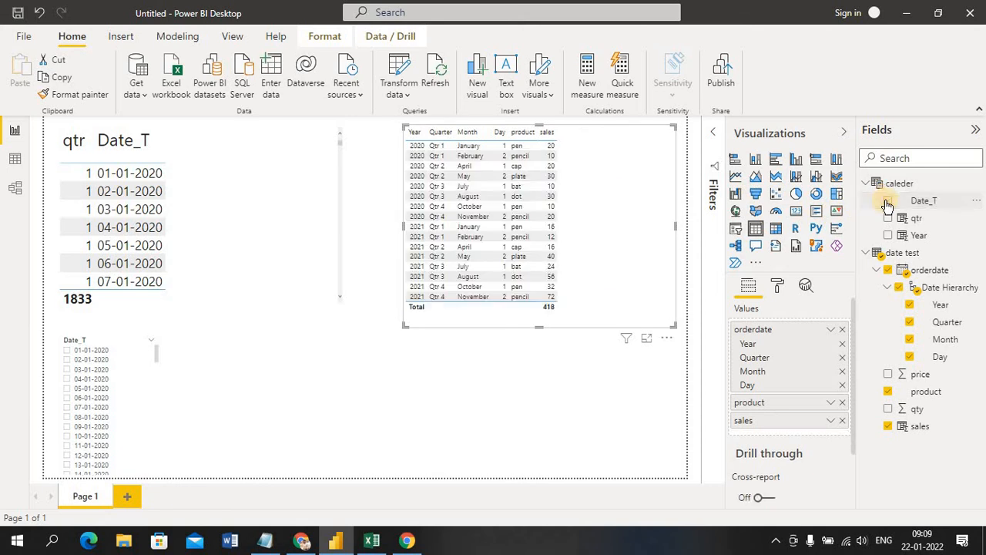
drag(917, 201, 637, 202)
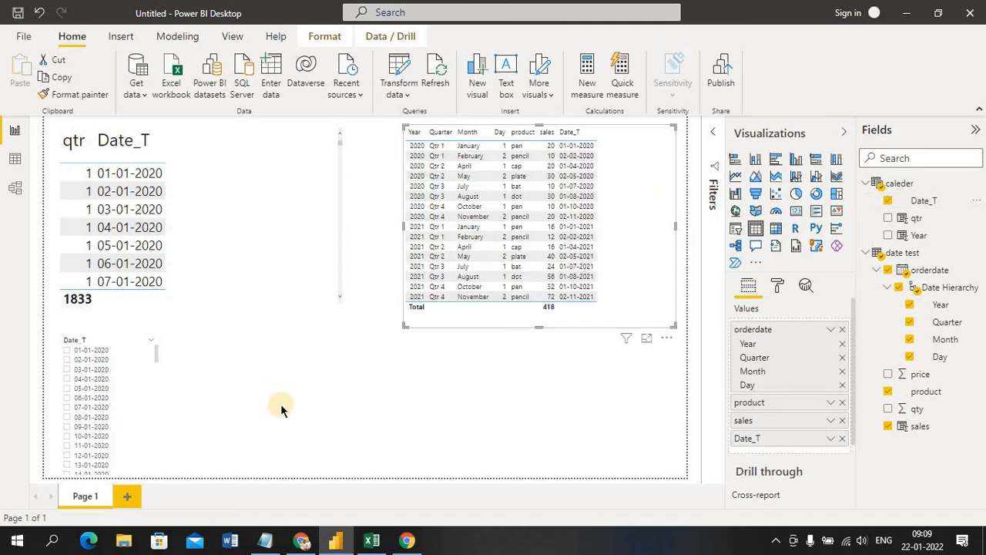
- Compare the date test table visual filtered to 01-01-2020 and 02-01-2020 with the 02-02-2020 pencil row in the Excel date test sheet
click(68, 350)
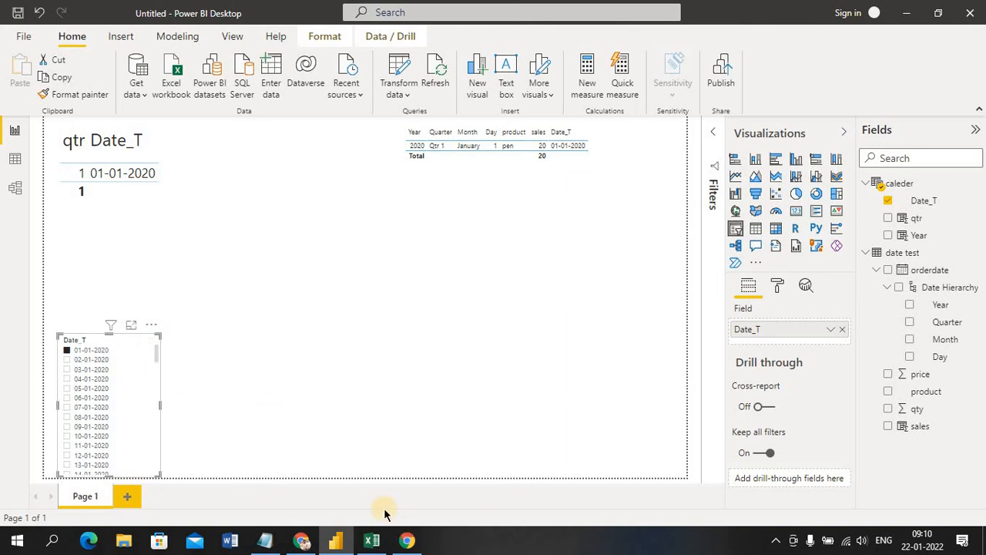
click(376, 540)
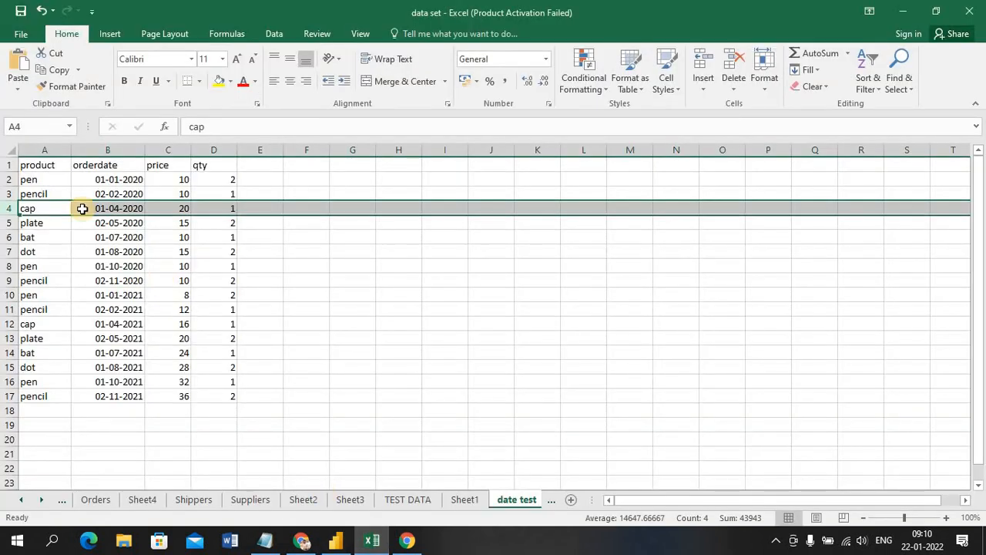
click(6, 194)
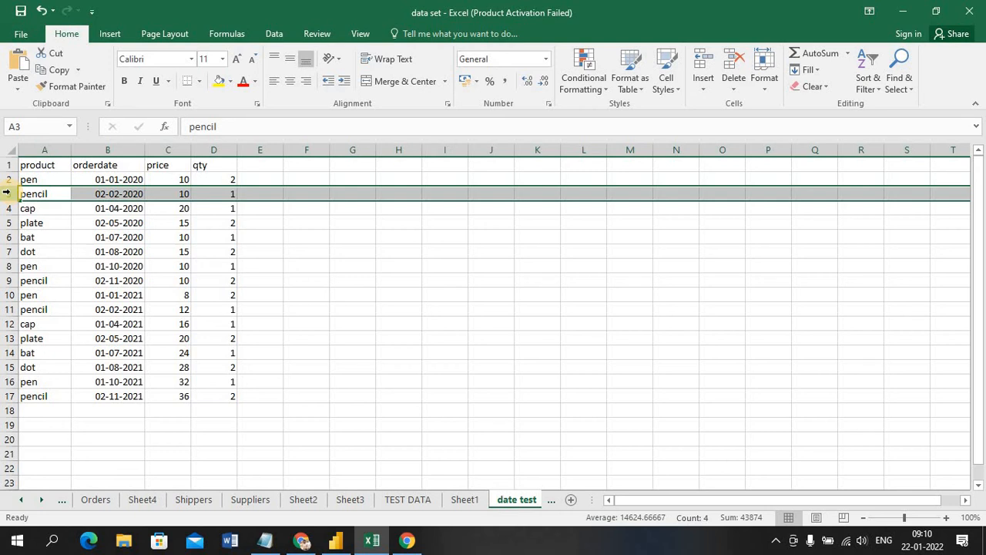
key(alt+Tab)
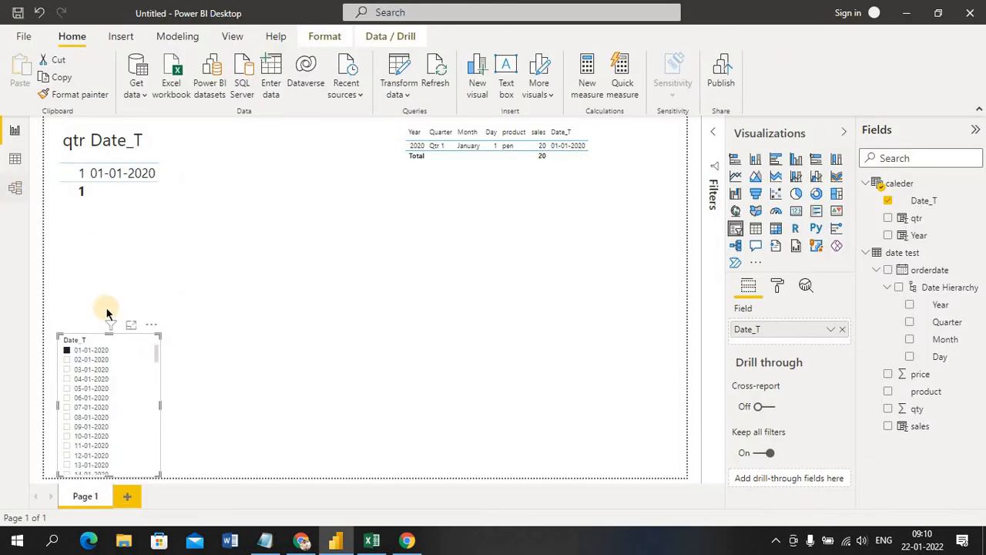
click(68, 360)
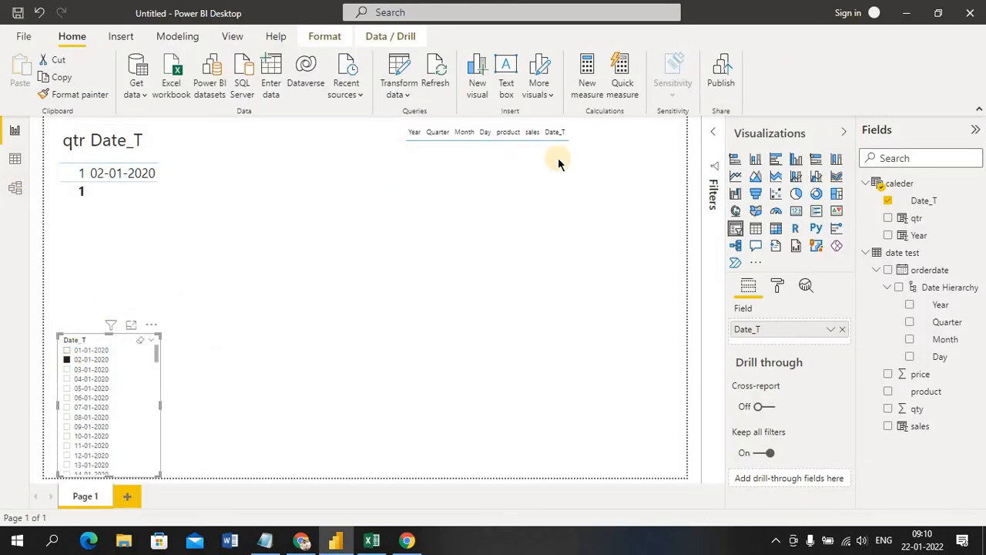
- Recheck the 02-02-2020 pencil row in the Excel date test sheet and return to the Power BI report
key(alt+Tab)
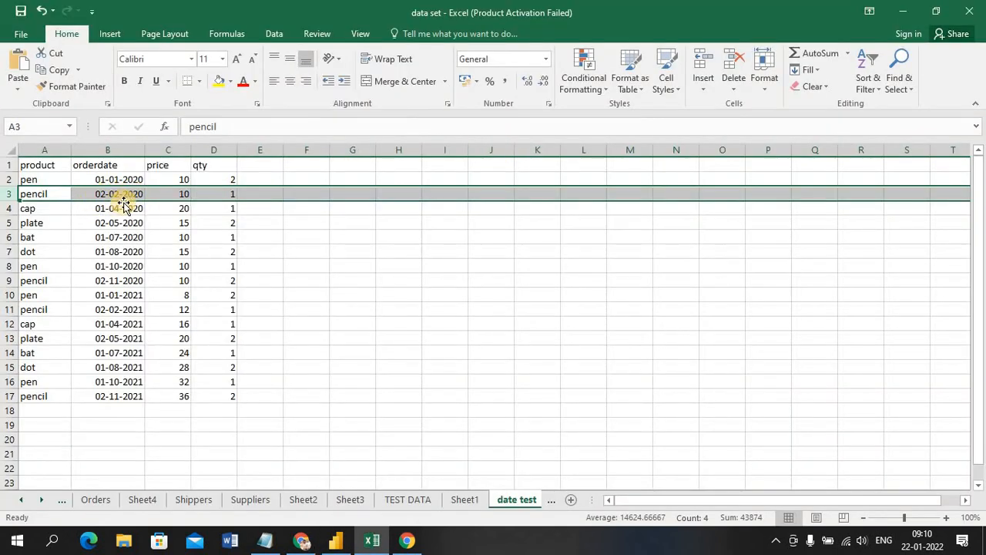
key(alt+Tab)
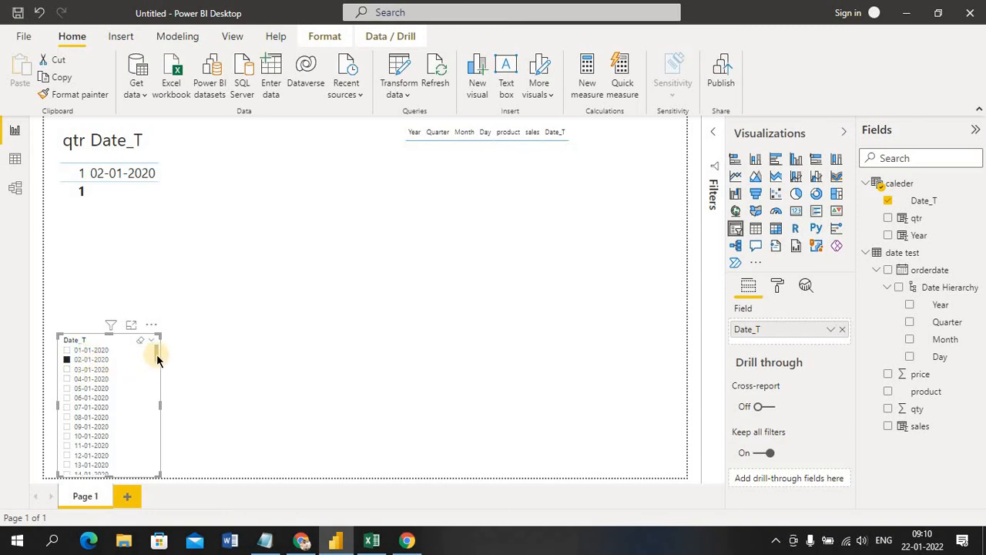
- Add a slicer to the report for Month from the orderdate Date Hierarchy of date test
click(240, 393)
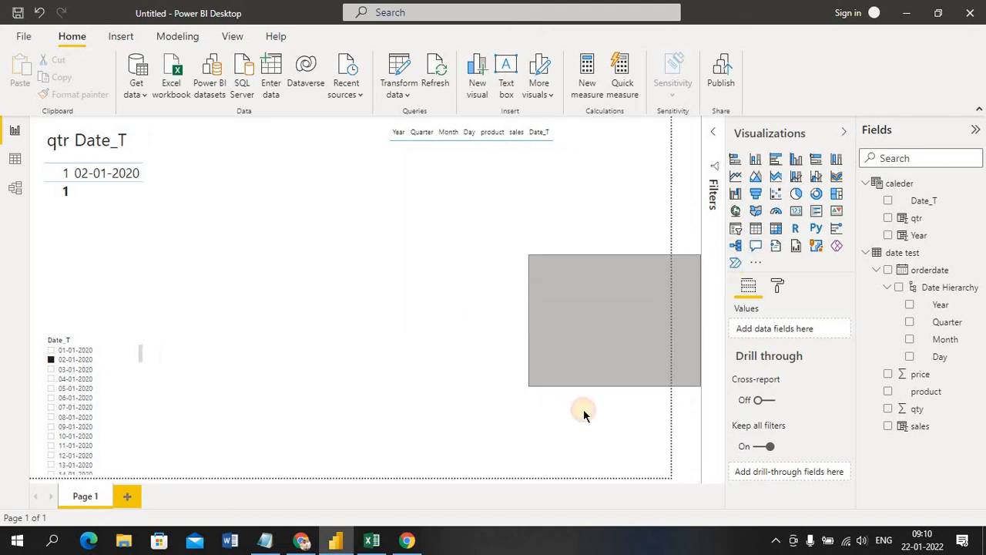
click(737, 228)
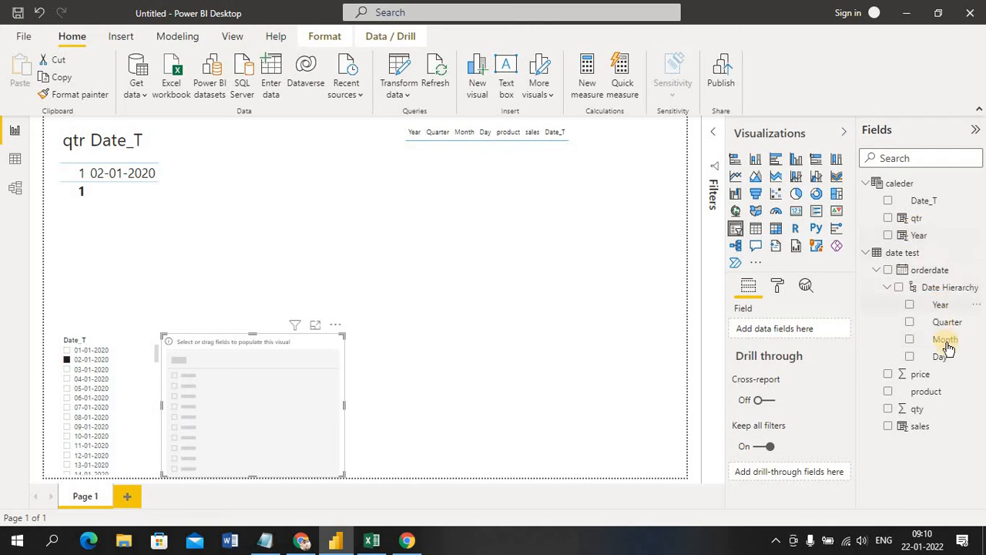
click(911, 341)
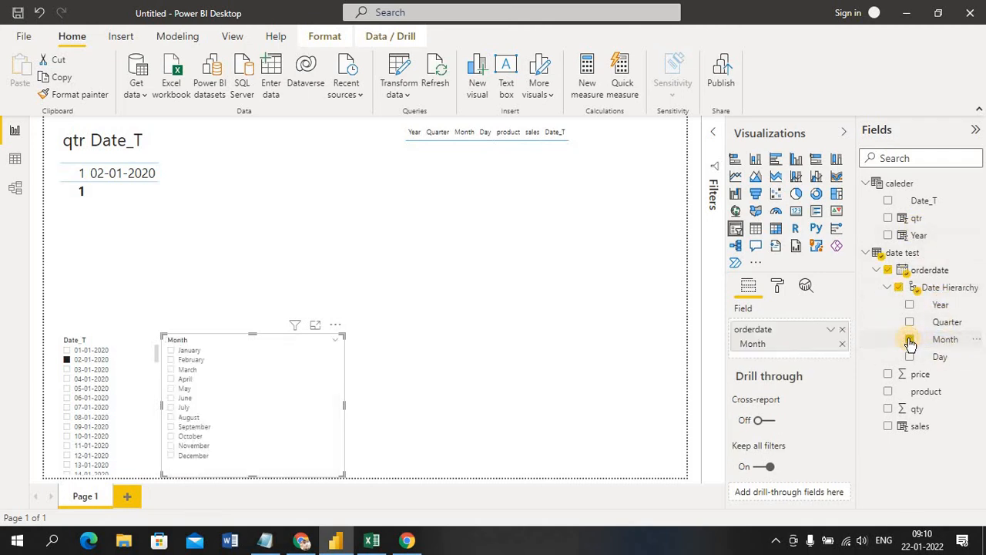
click(431, 423)
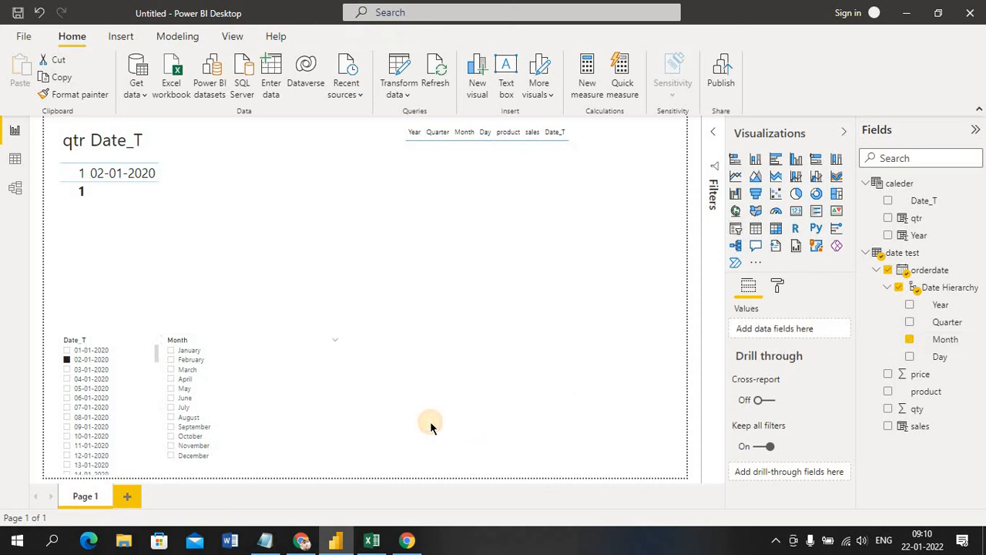
- Clear 02-01-2020 from the Date_T slicer and filter the report to January with the Month slicer
click(68, 359)
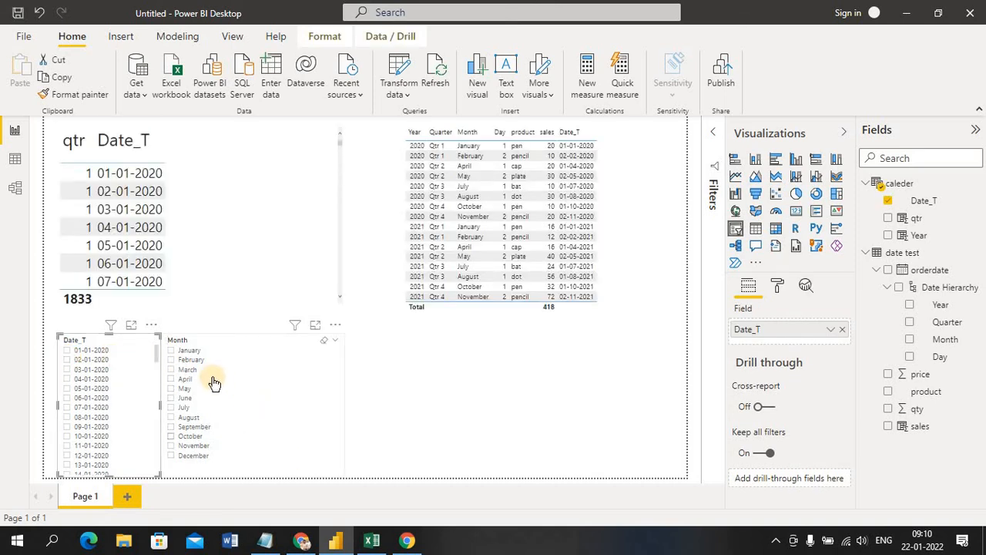
click(171, 351)
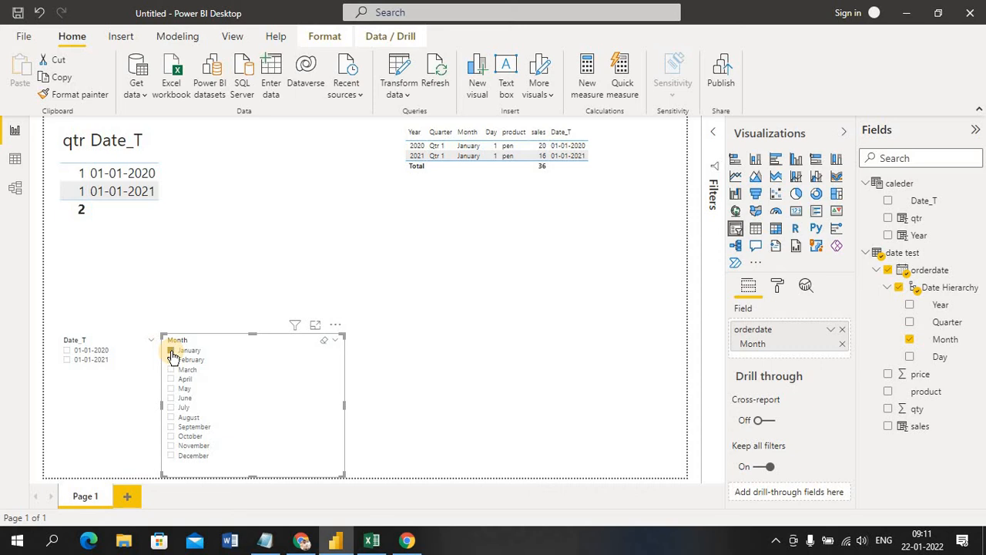
- Add a slicer for Year from caleder and change its style from Between to List
click(552, 376)
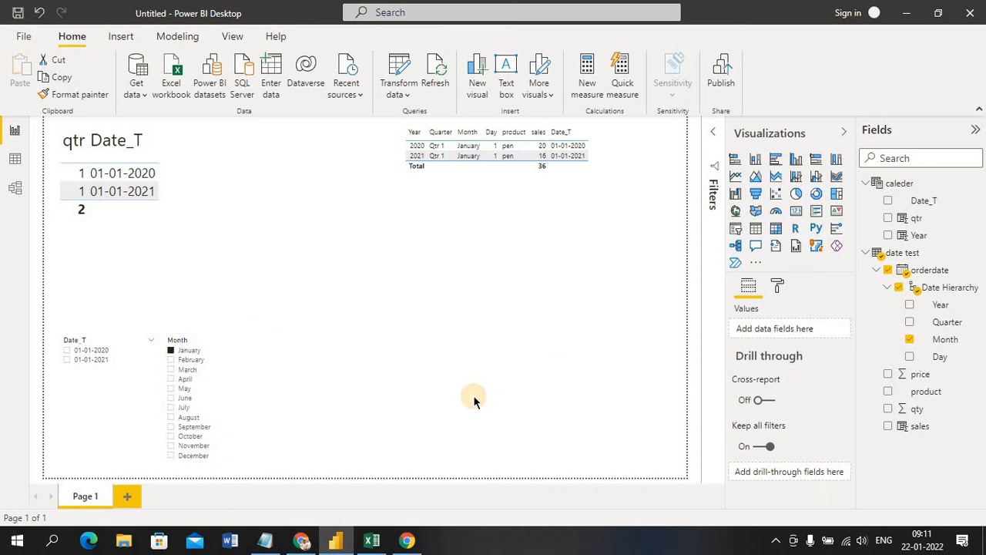
click(736, 230)
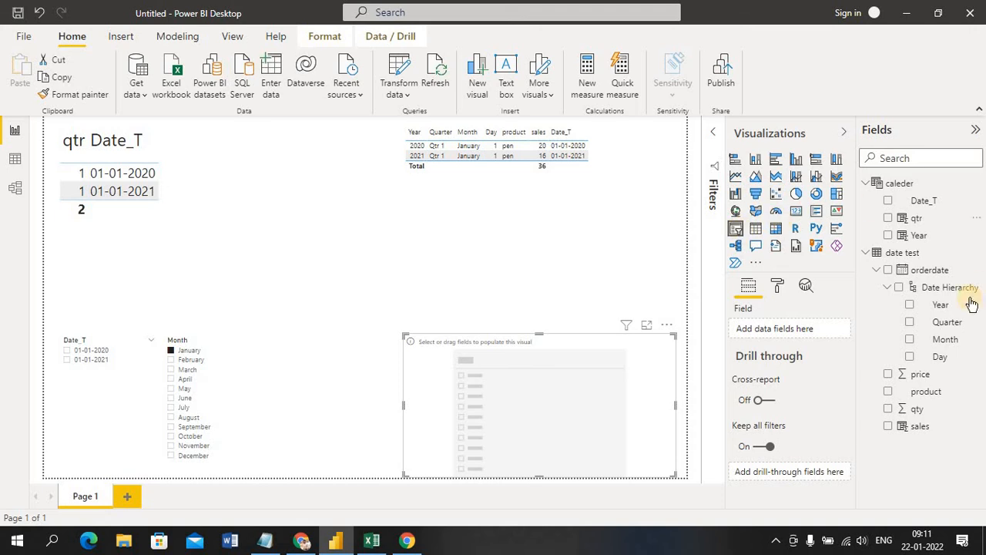
click(889, 235)
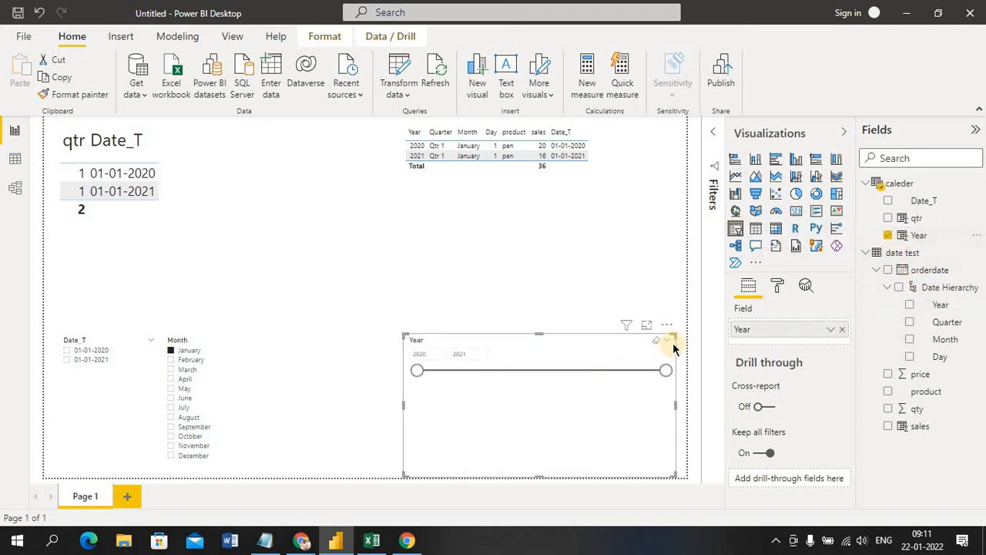
click(670, 344)
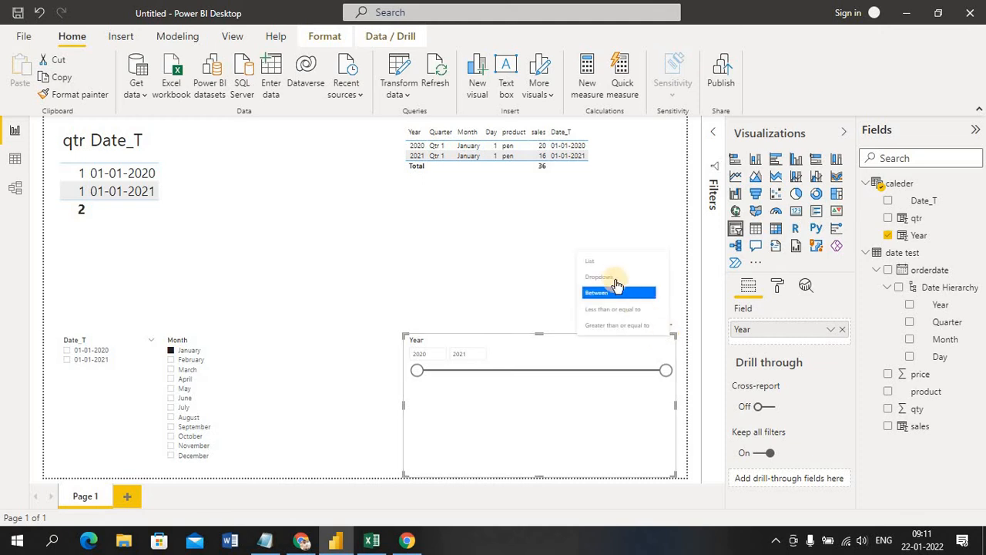
click(611, 262)
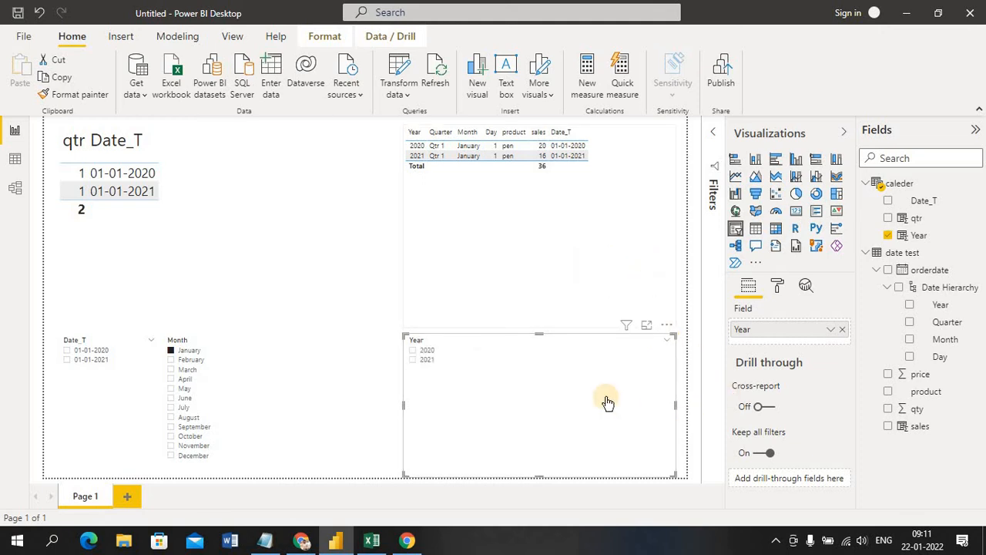
- Set the text size of the Year slicer's items to 15 pt
click(779, 286)
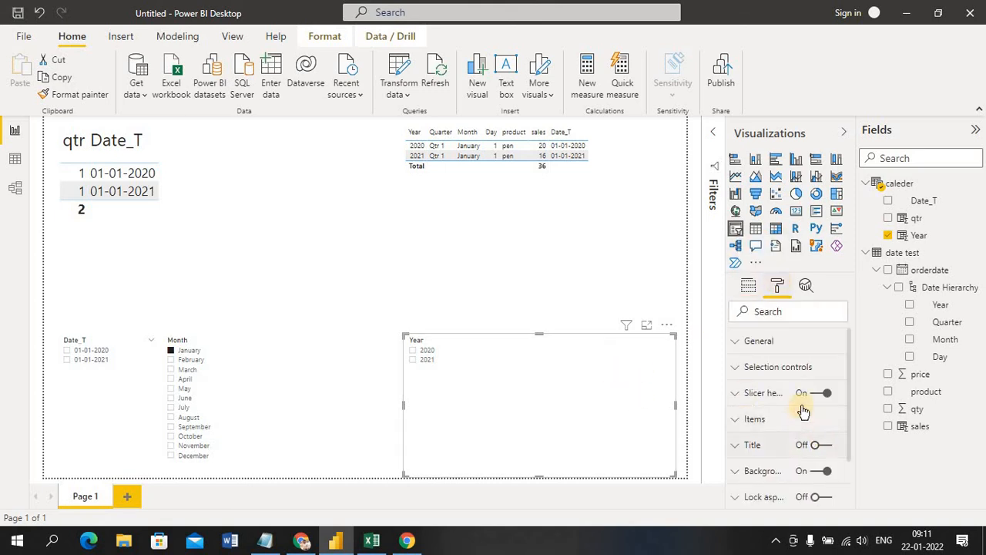
click(736, 420)
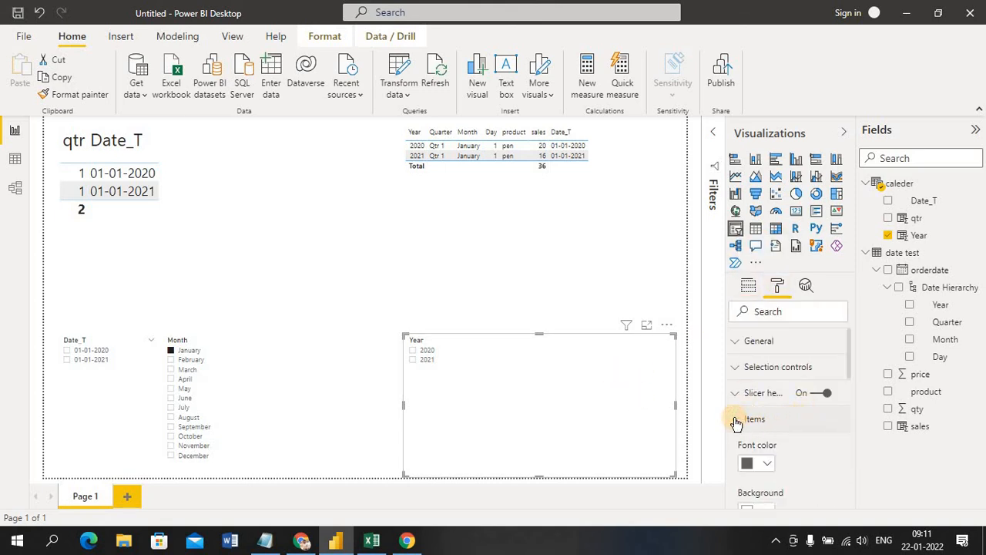
drag(851, 375, 856, 424)
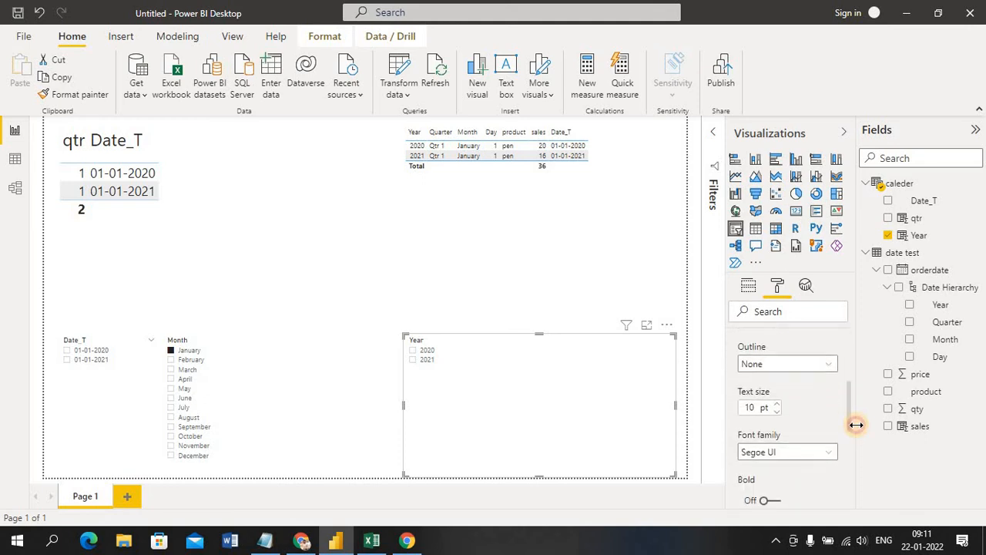
click(779, 405)
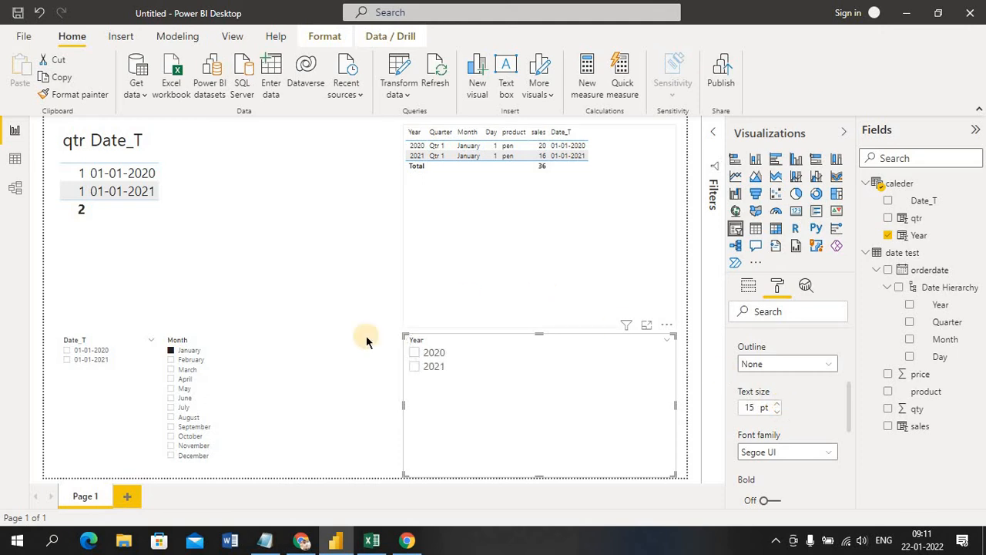
click(432, 420)
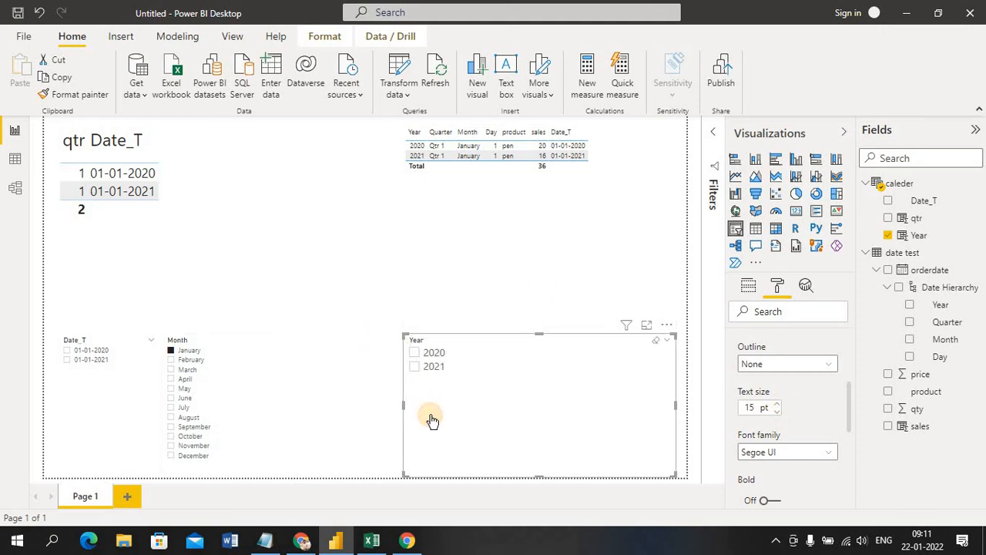
- Copy the Year slicer's formatting to the Month and Date_T slicers with Format painter
click(447, 411)
click(80, 94)
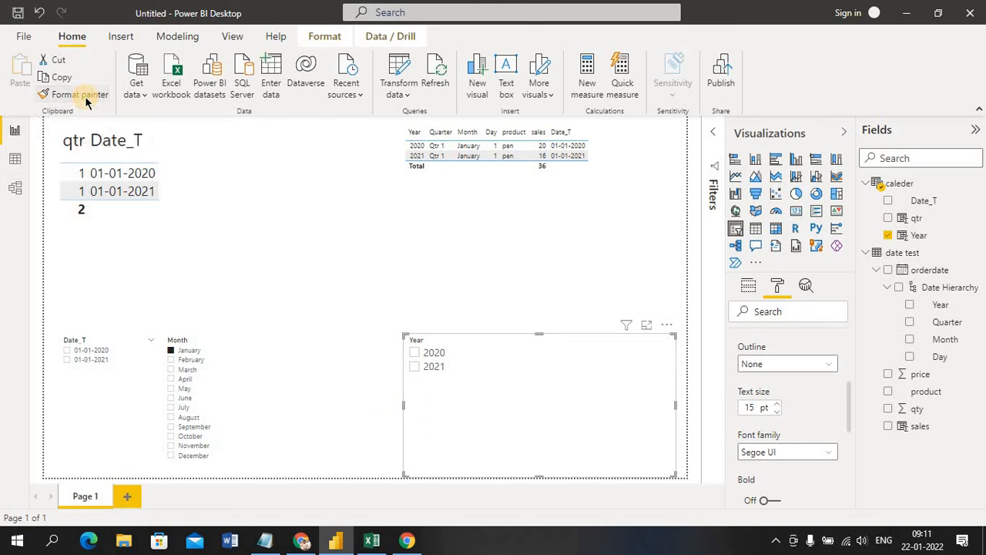
click(256, 366)
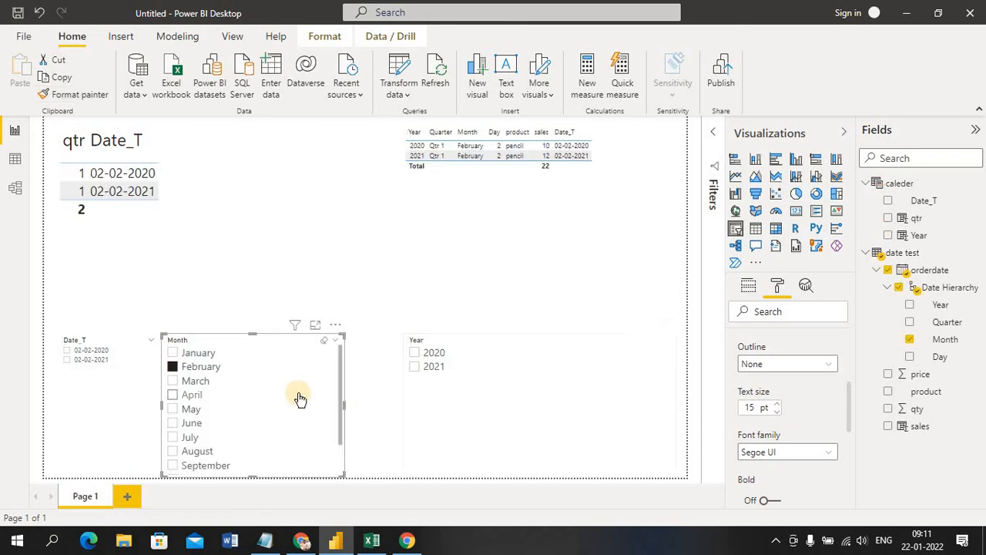
click(85, 94)
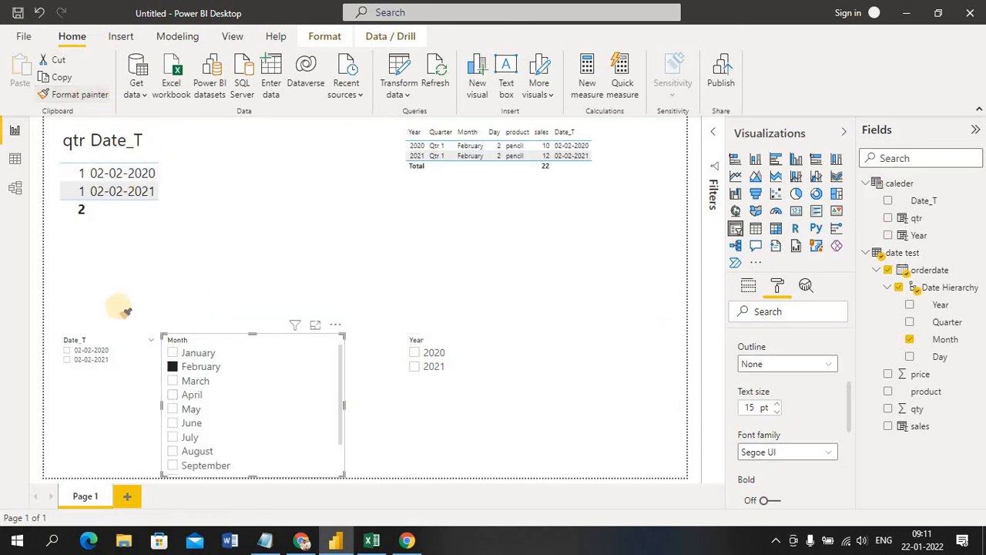
click(114, 385)
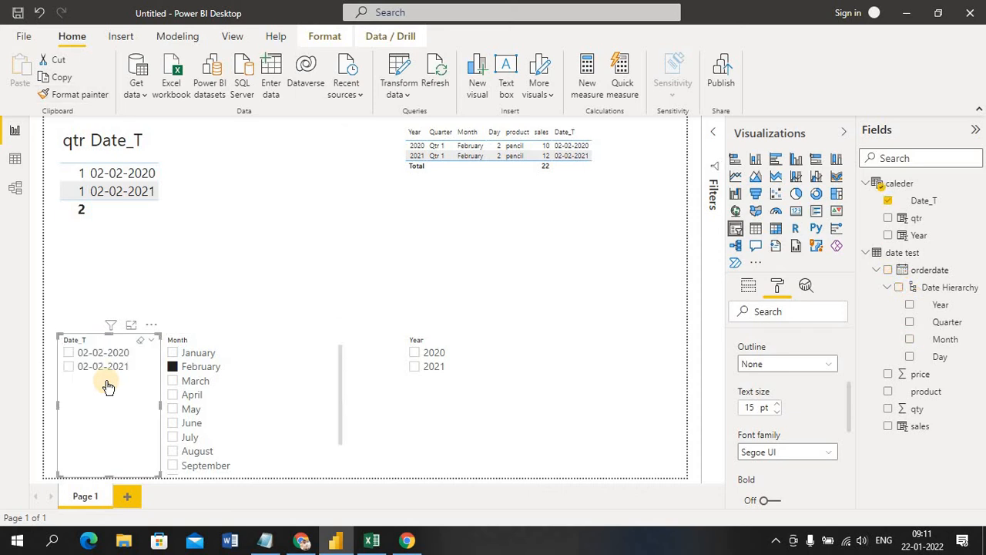
click(394, 436)
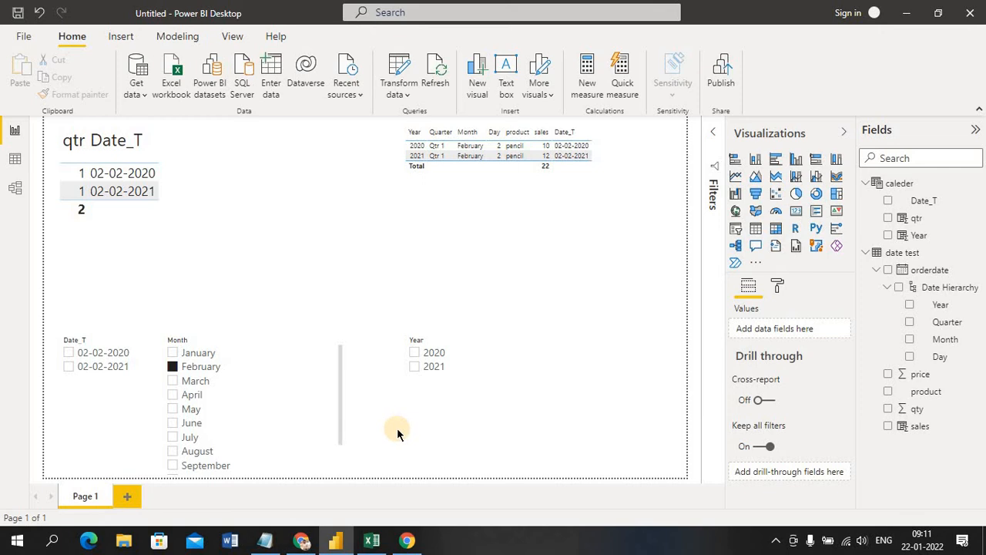
- Examine the date test visual filtered to February and Year 2020, clearing both slicer selections at the end
click(177, 371)
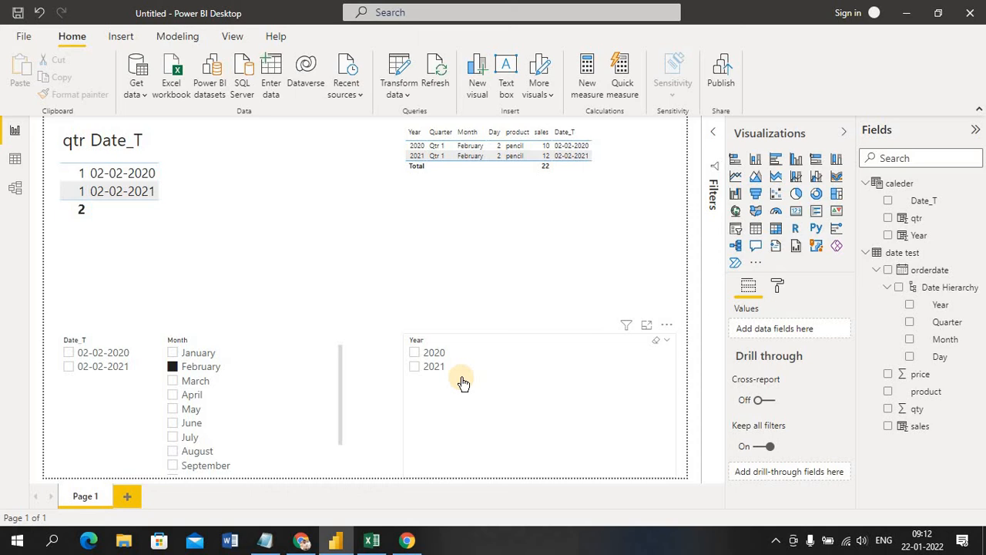
click(417, 355)
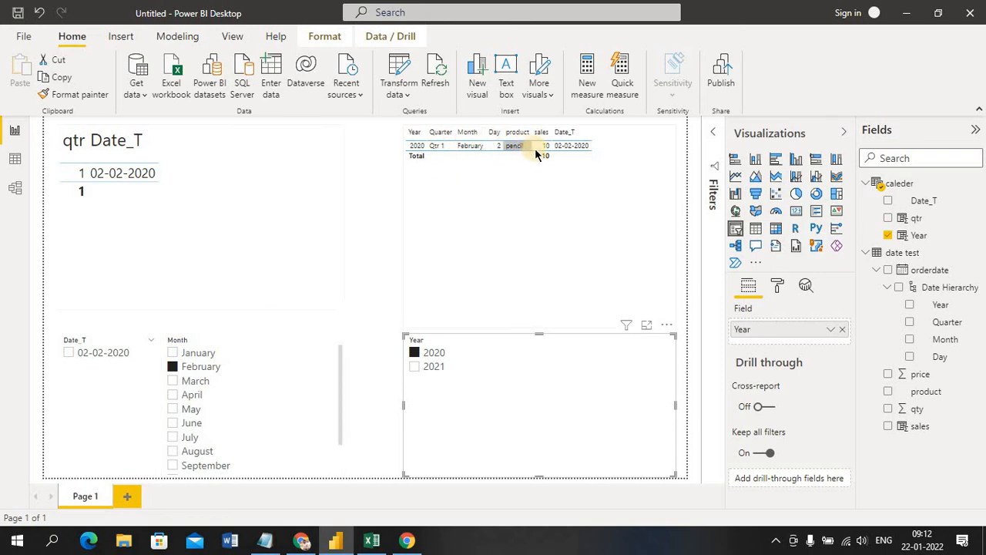
click(415, 354)
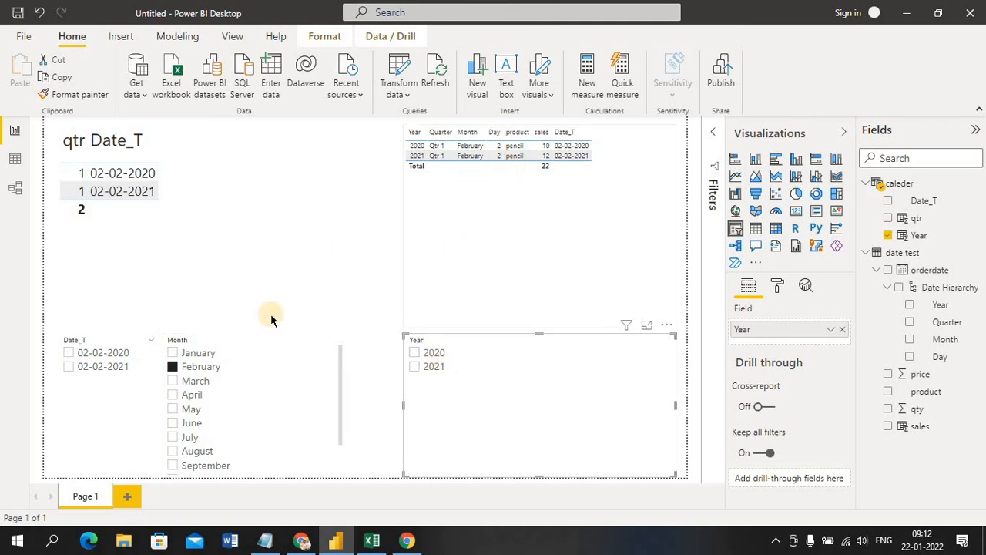
click(174, 368)
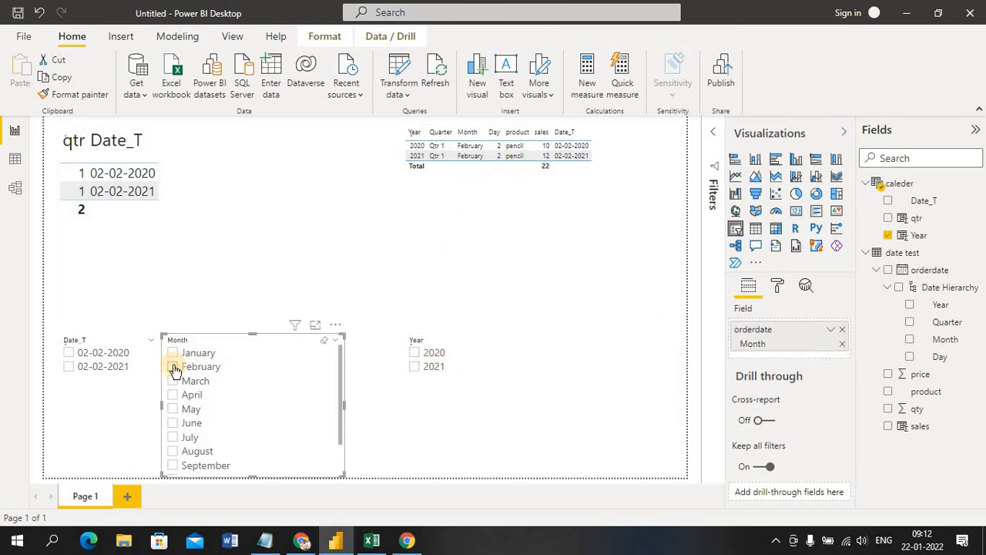
- Compare the date test visual filtered by Year 2020, by 2021, and by April 2021, clearing the slicers at the end
click(415, 353)
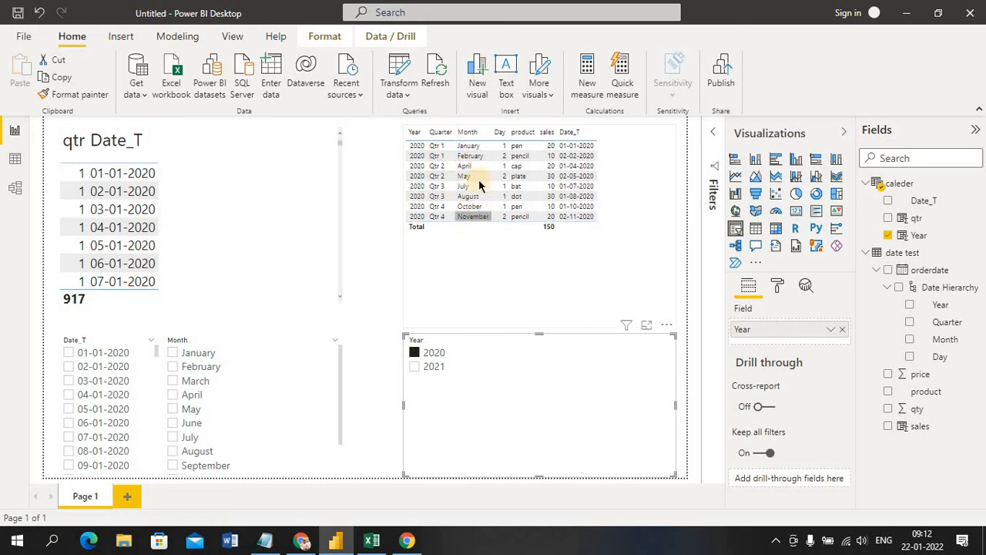
click(415, 368)
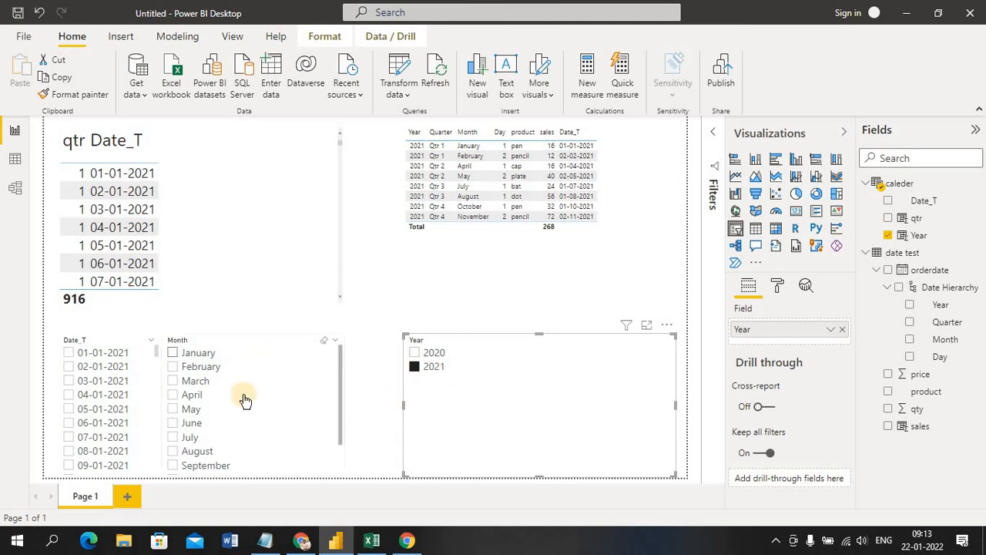
click(173, 398)
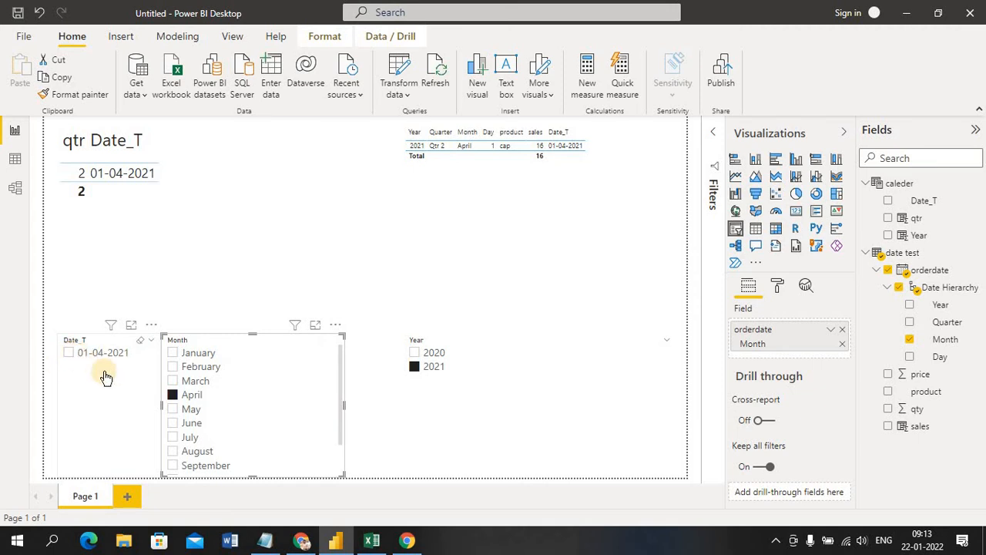
click(172, 395)
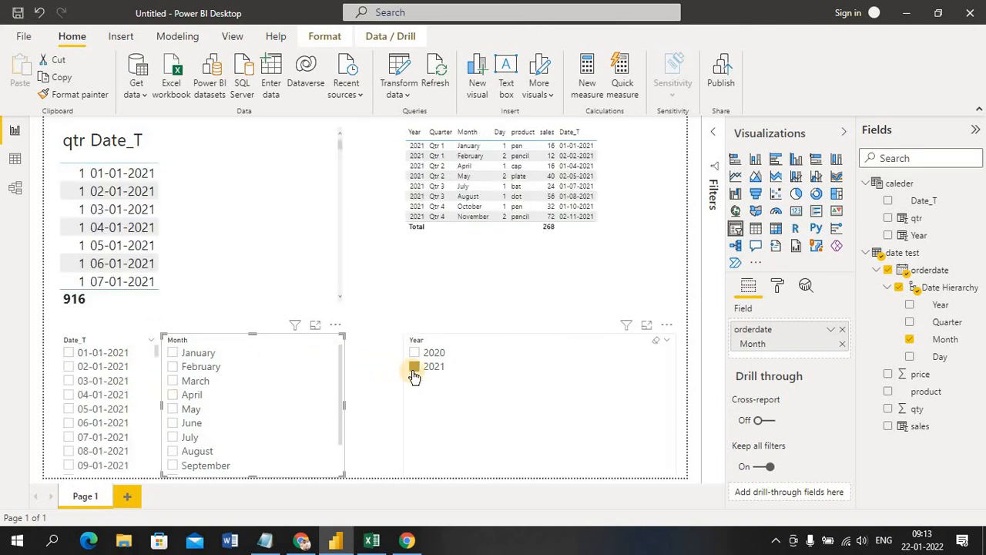
click(414, 371)
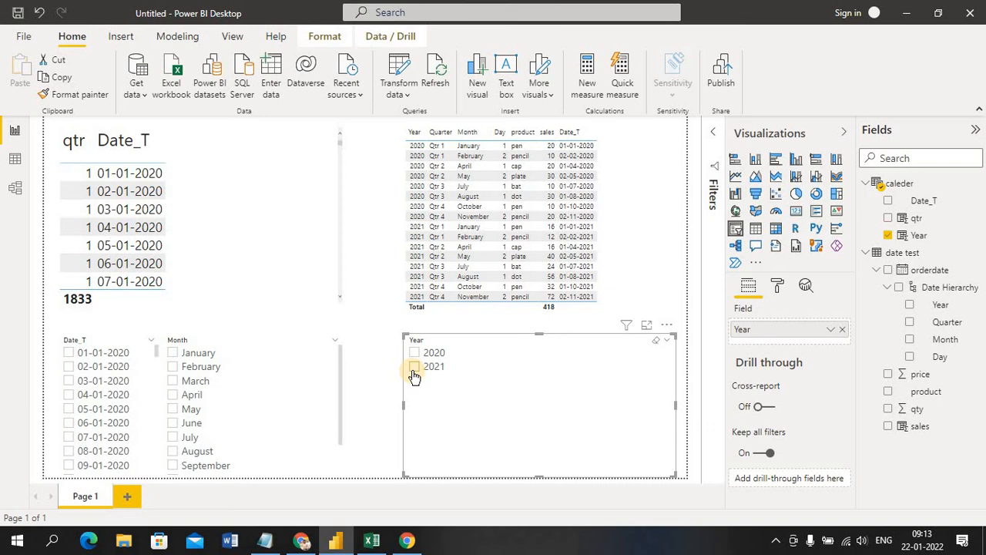
- Filter the report to 03-01-2020 with the Date_T slicer and look through its dates as far as July 2020
click(148, 386)
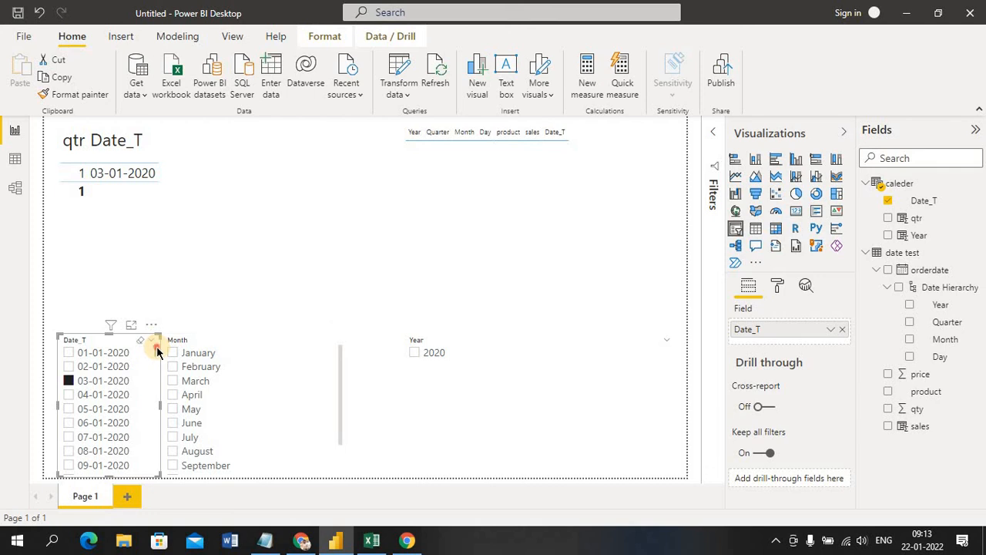
drag(156, 346, 156, 431)
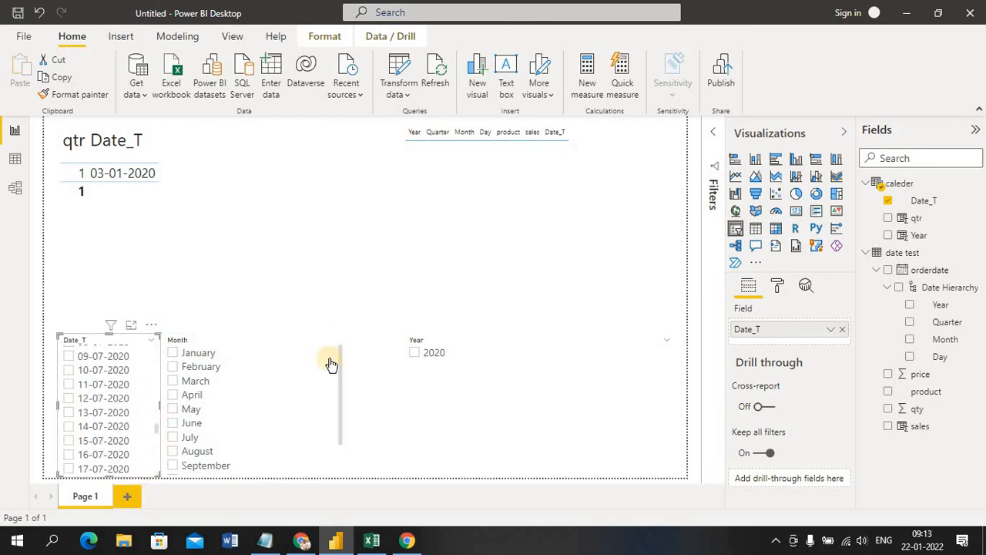
click(482, 445)
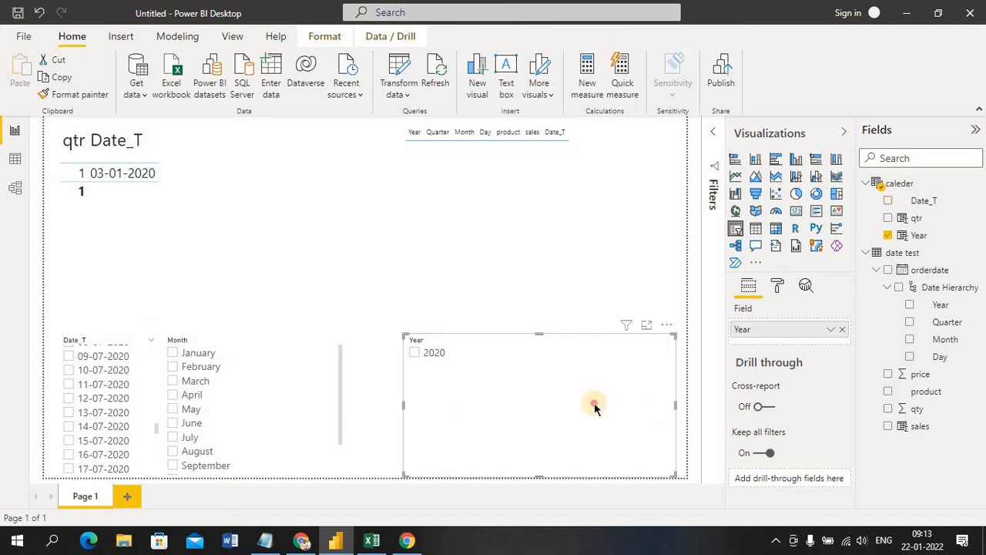
- Narrow the Year slicer and add an orderdate slicer from the date test table beside it, displayed as a list
drag(594, 406, 499, 405)
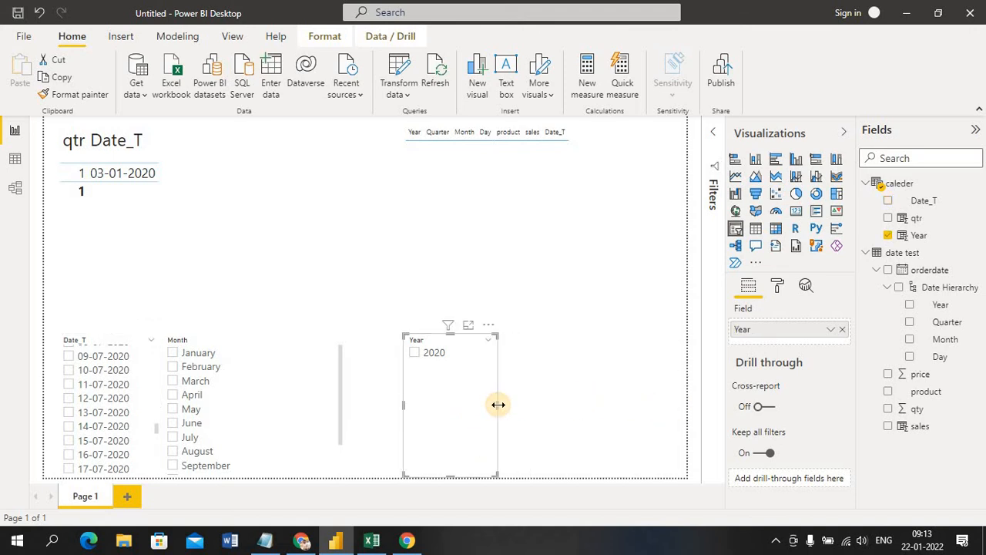
click(594, 373)
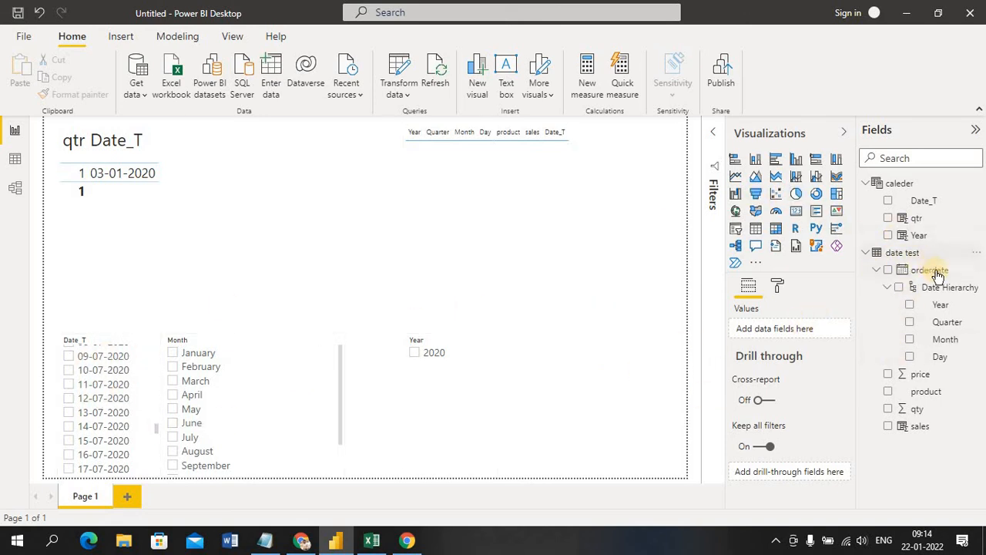
click(738, 230)
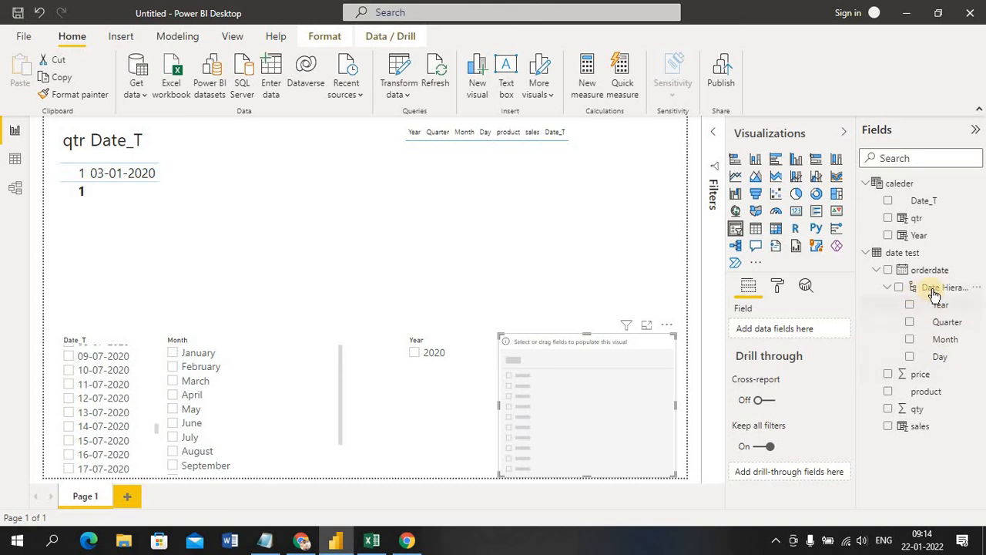
click(888, 270)
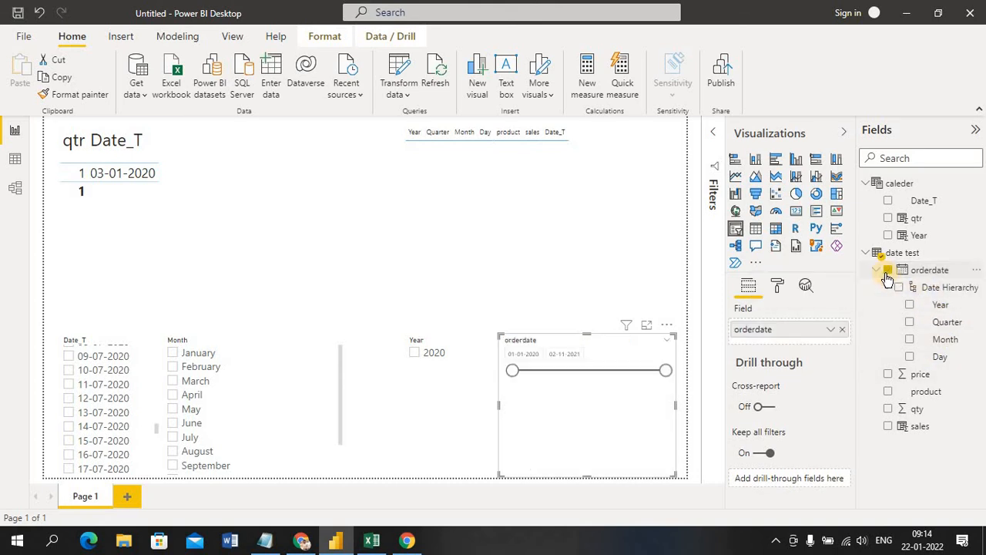
click(668, 344)
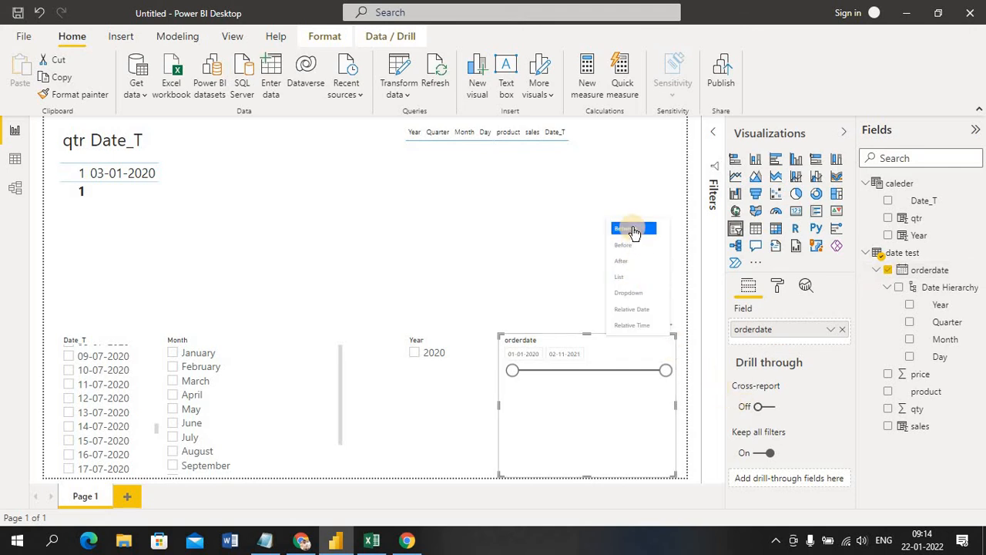
click(633, 278)
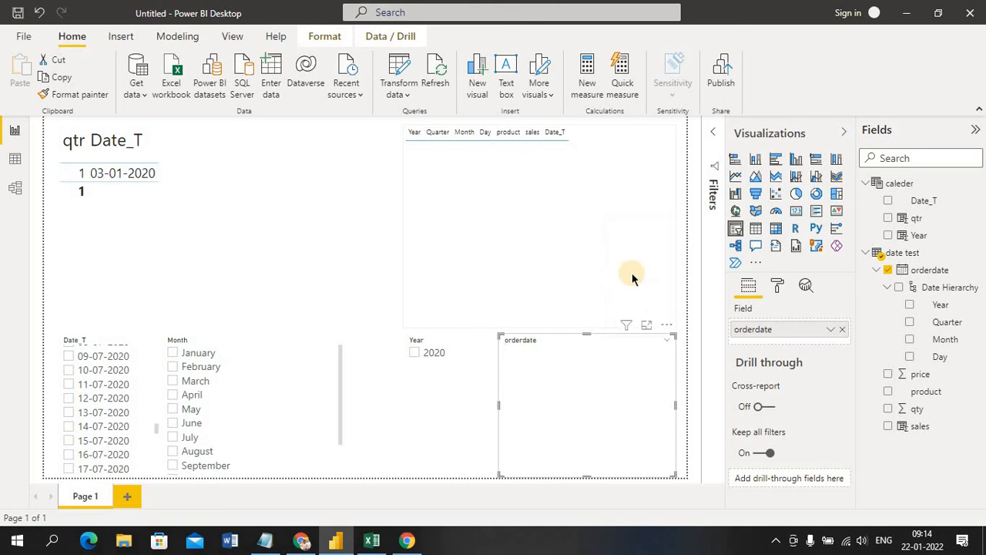
- Copy the Year slicer's formatting to the orderdate slicer with Format painter and narrow the orderdate slicer
click(442, 414)
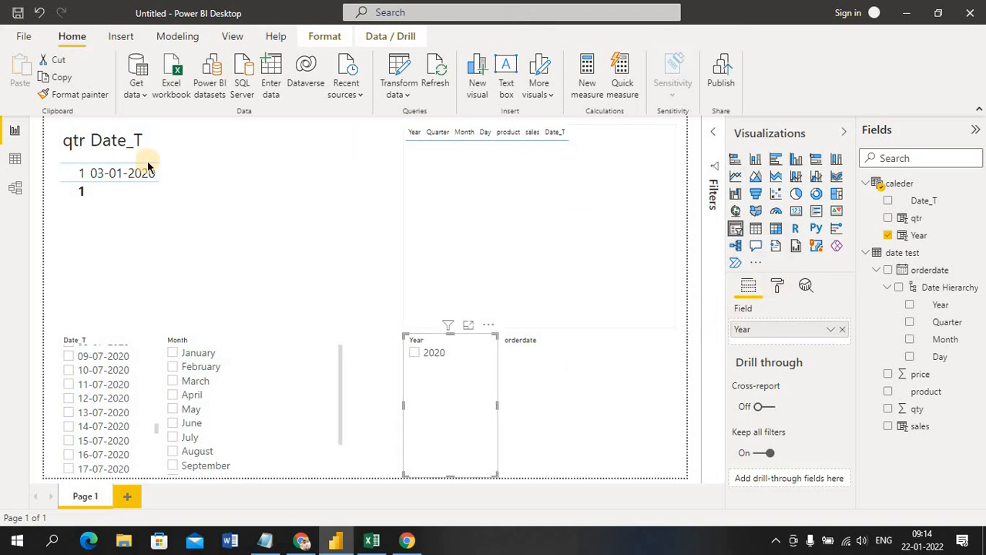
click(80, 94)
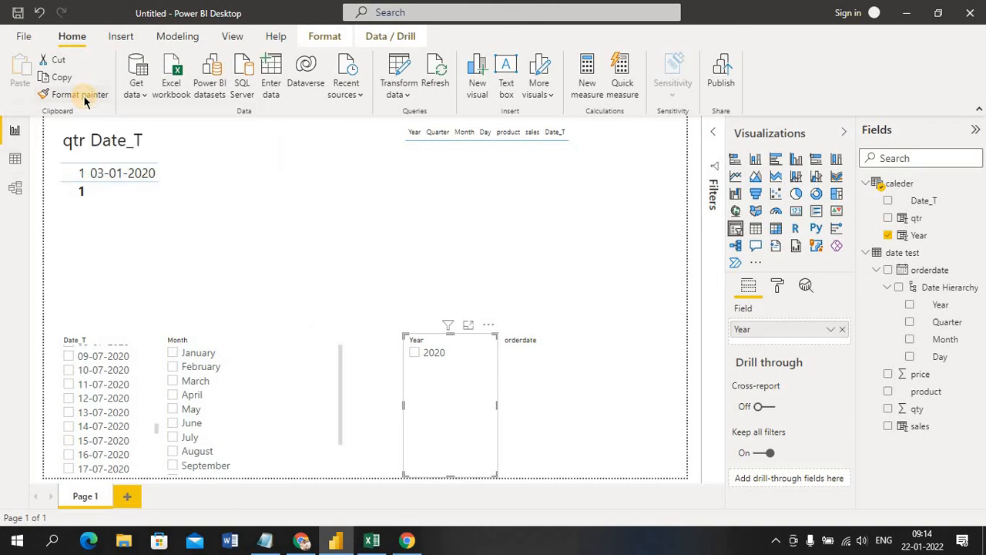
click(587, 377)
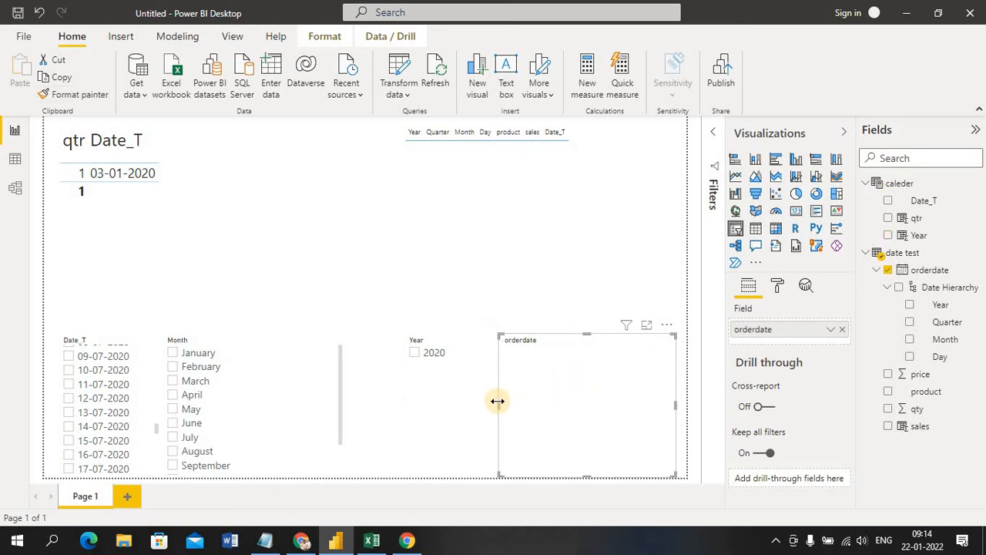
drag(499, 401, 549, 406)
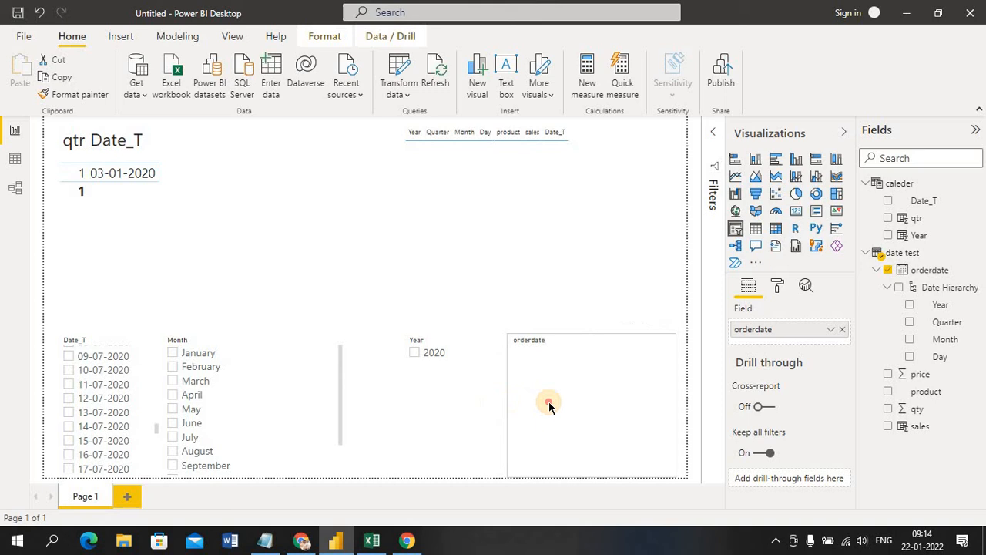
- Try to copy the Month slicer's formatting to the still empty orderdate slicer with Format painter
click(271, 399)
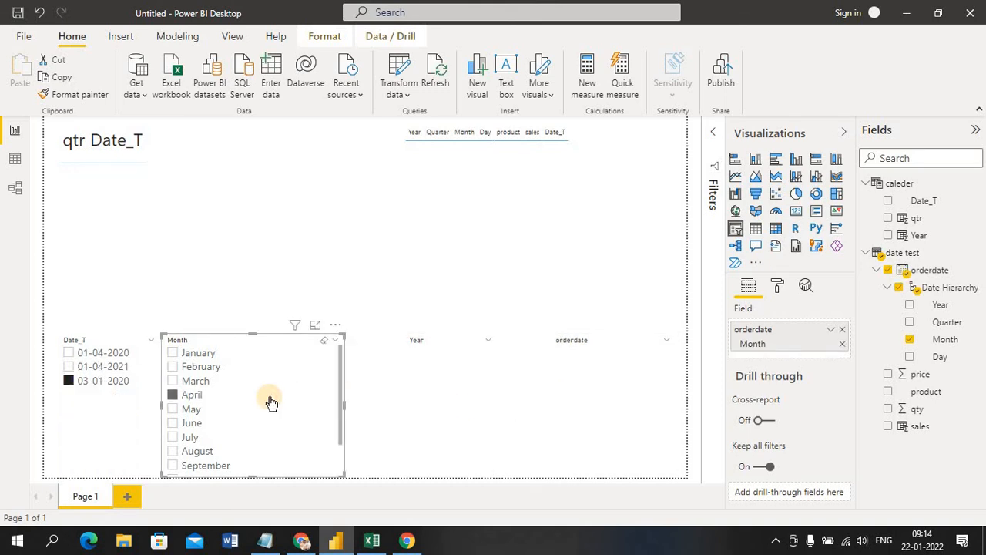
click(75, 97)
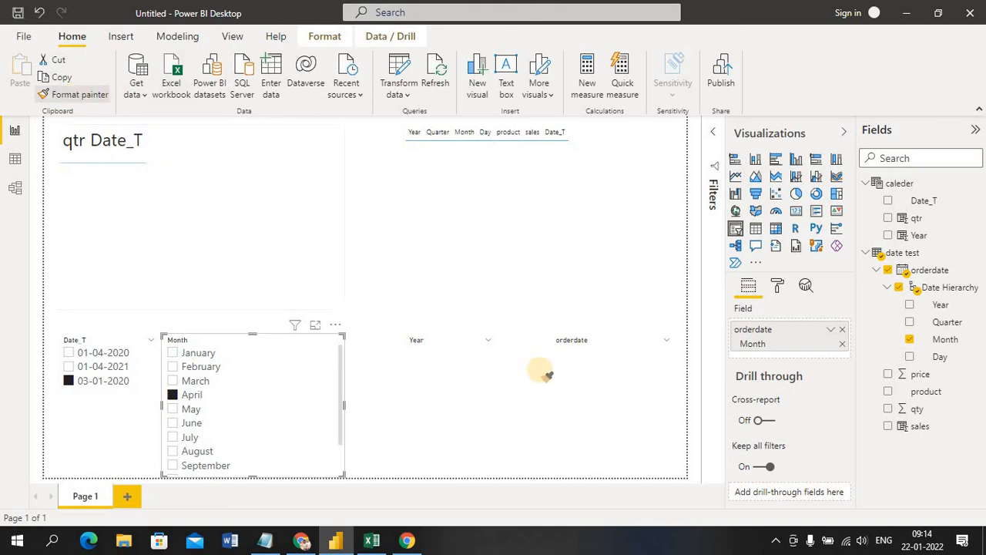
click(576, 383)
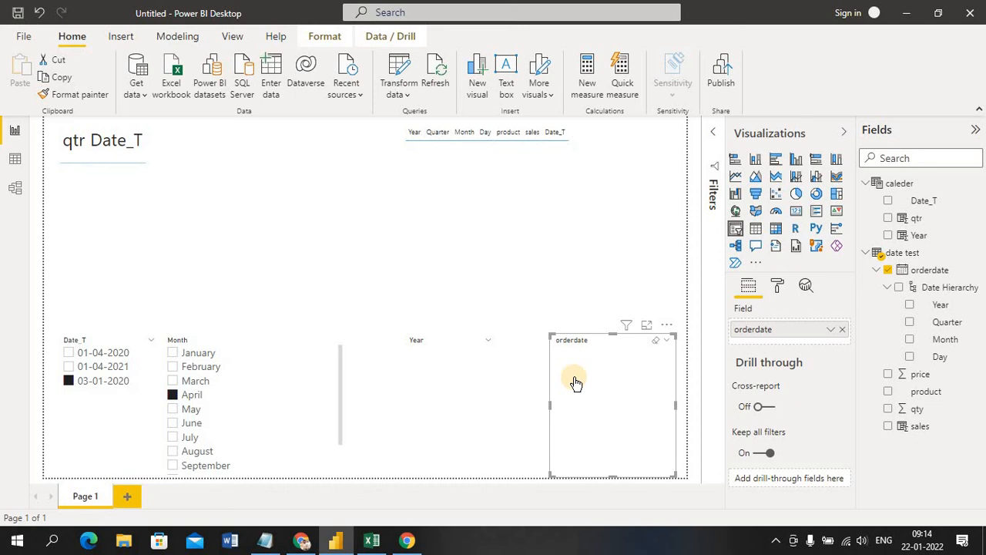
click(174, 395)
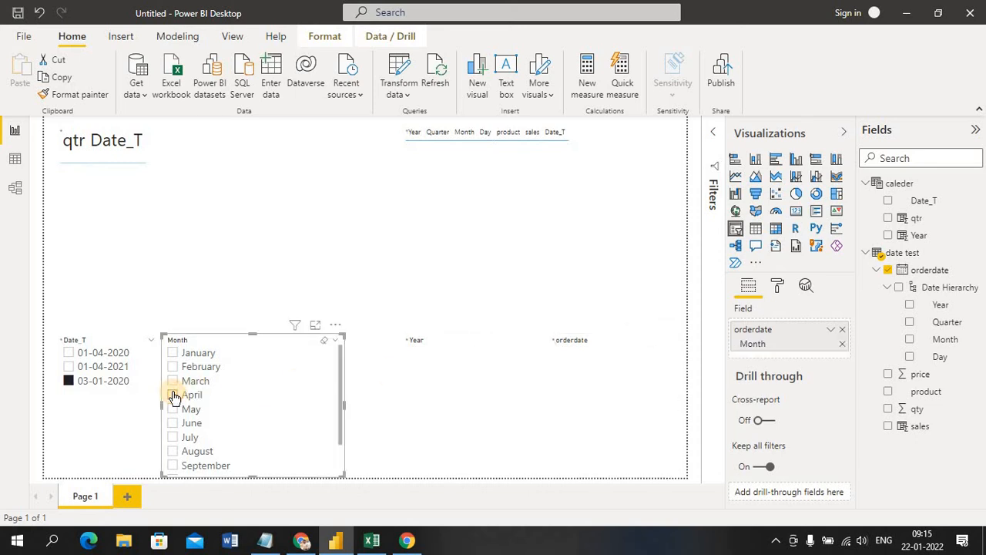
click(74, 95)
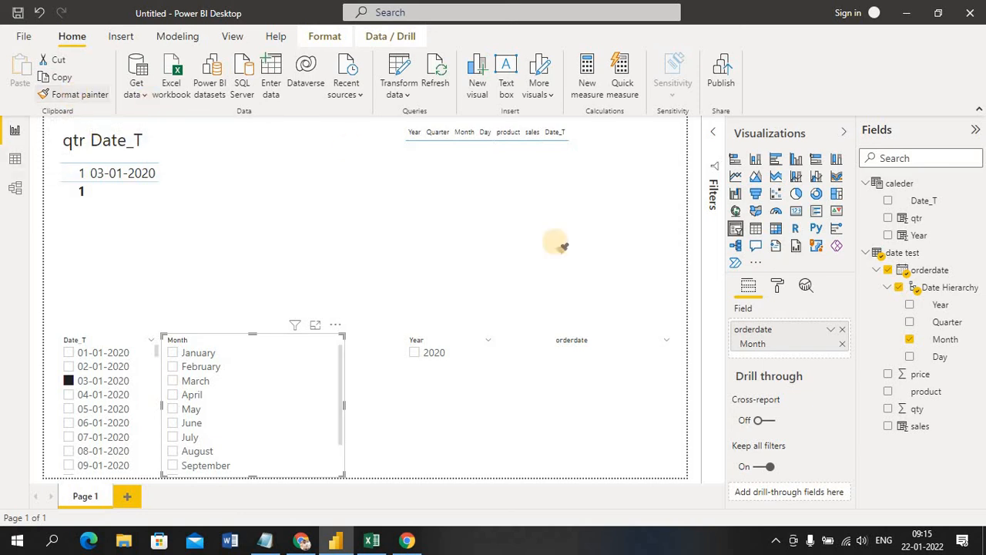
click(632, 378)
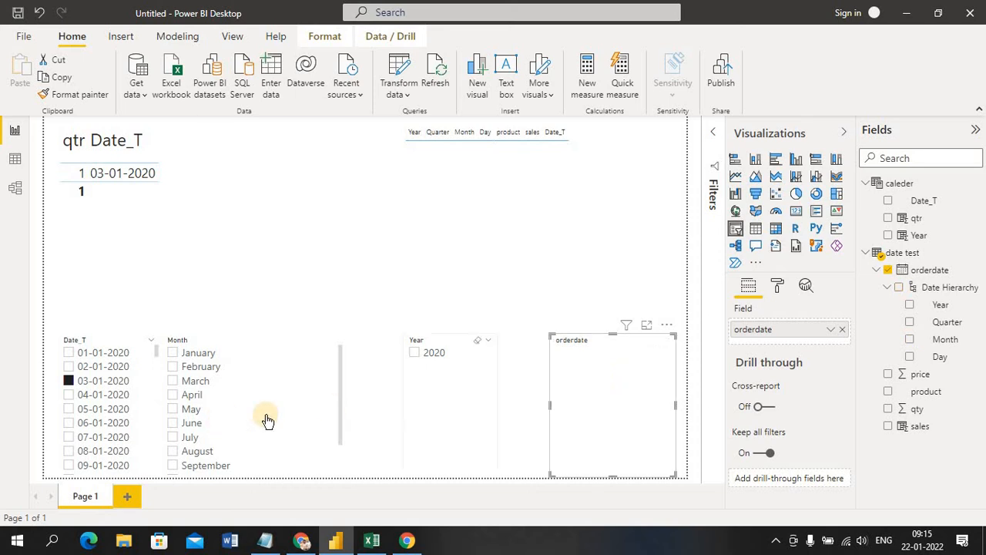
click(298, 428)
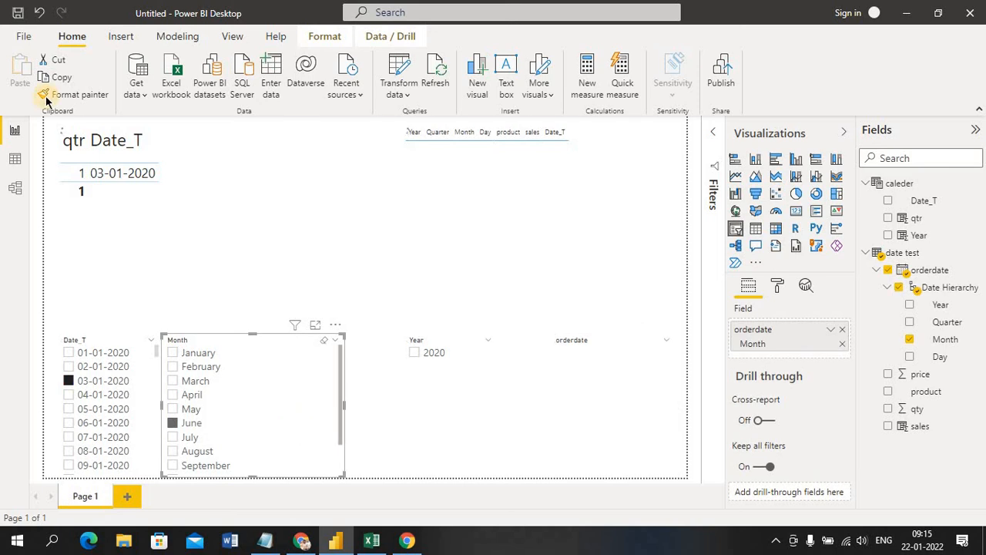
click(57, 99)
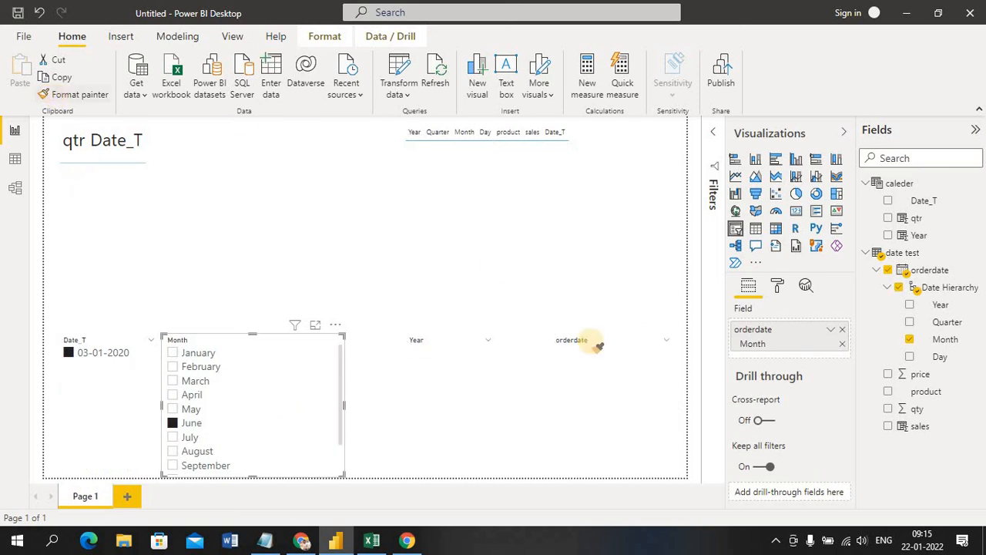
click(616, 382)
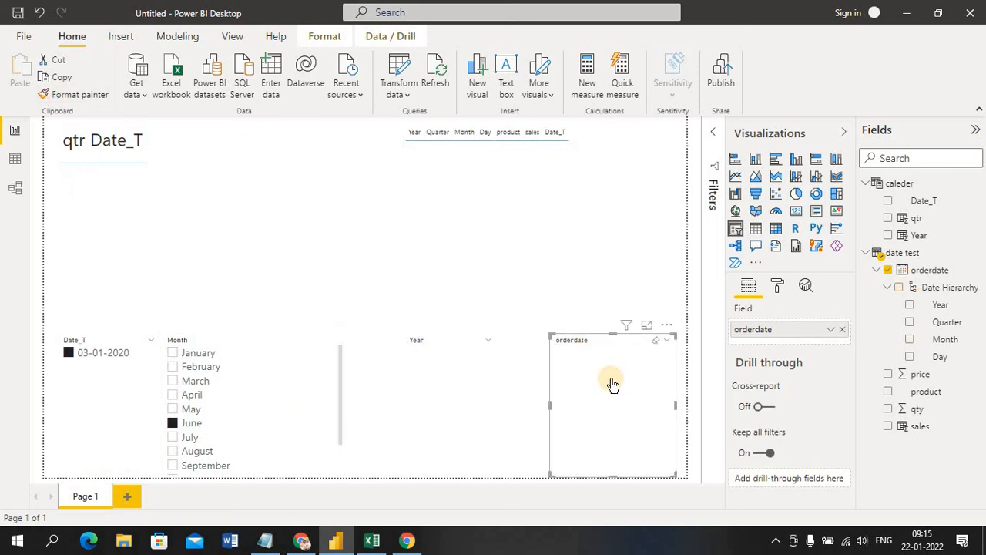
- Set the text size of the orderdate slicer's items to 19 pt
click(777, 287)
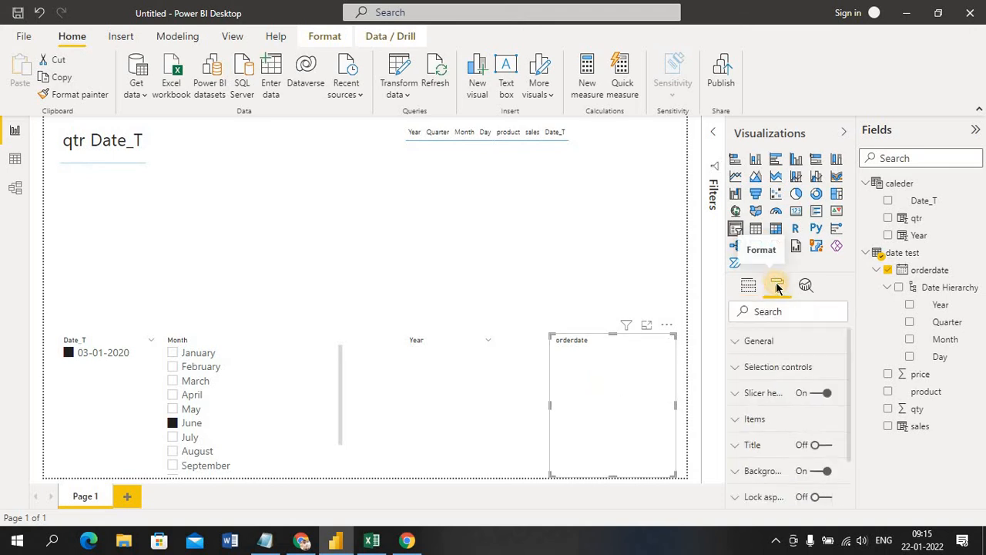
click(734, 420)
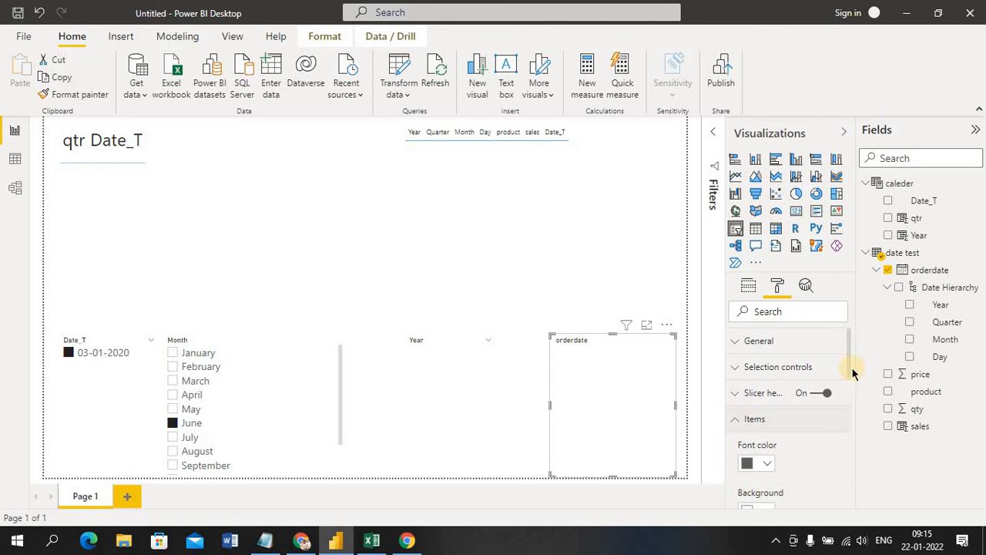
scroll(847, 400, down, 5)
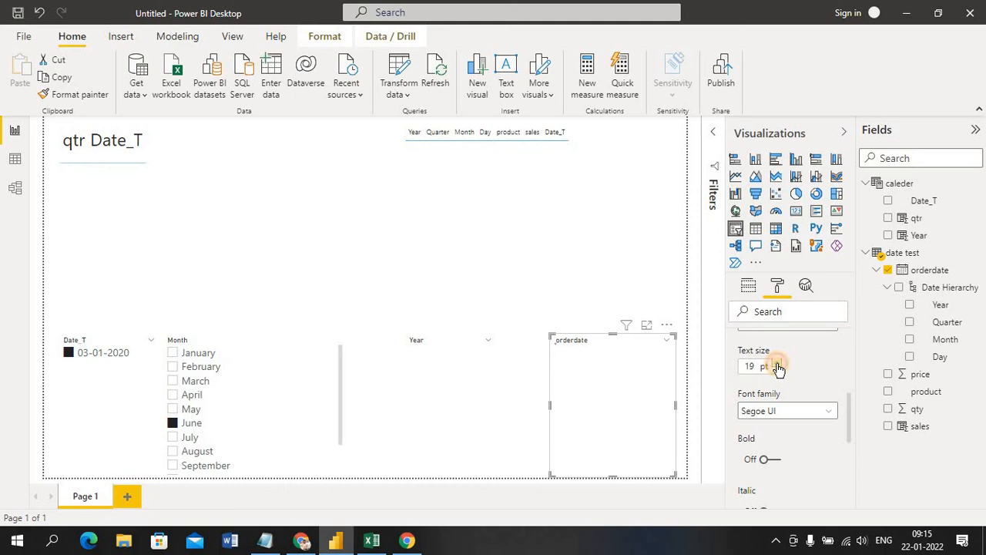
click(613, 294)
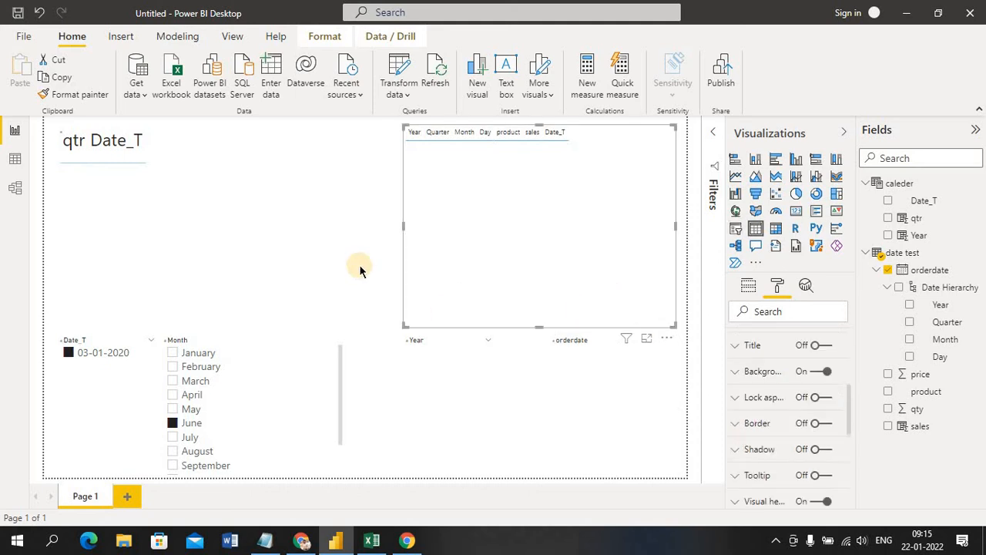
- Clear the 03-01-2020 selection in the Date_T slicer and the June selection in the Month slicer
click(359, 265)
click(71, 351)
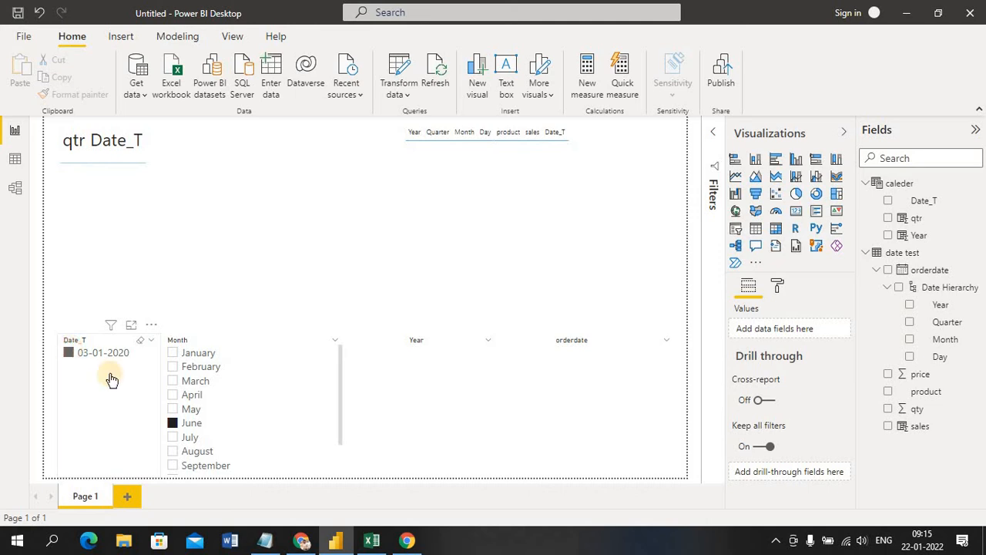
click(172, 426)
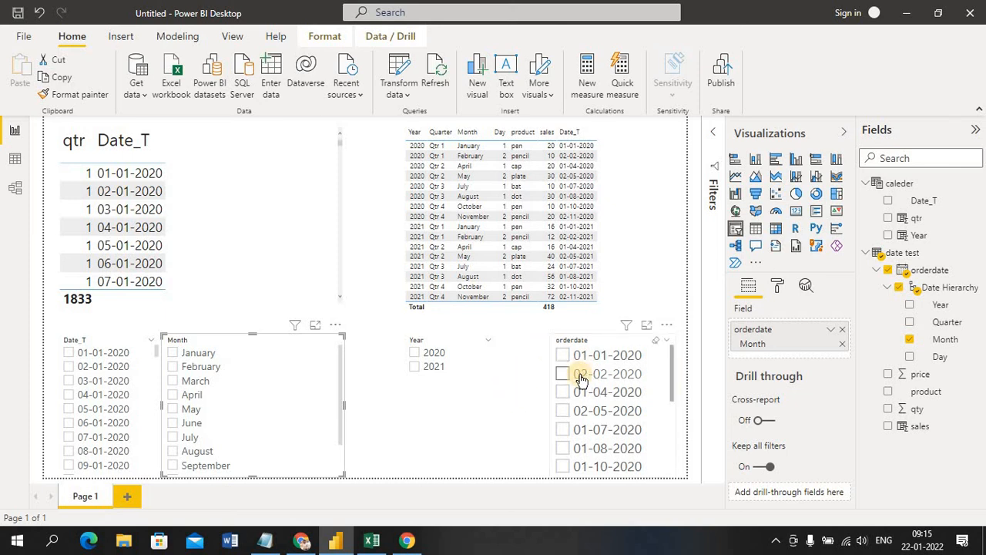
- Copy the Month slicer's formatting to the orderdate slicer with Format painter and clear the May selection
click(86, 96)
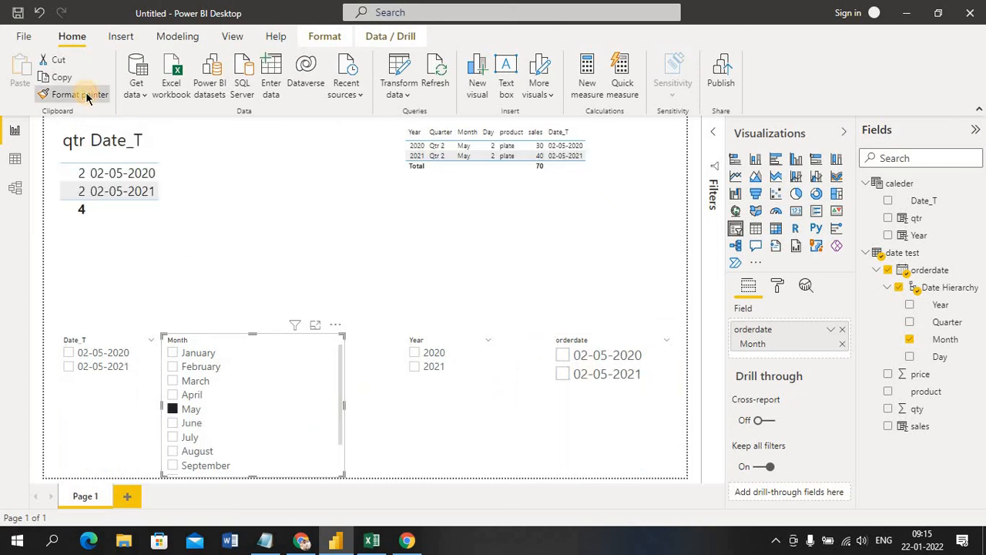
click(577, 407)
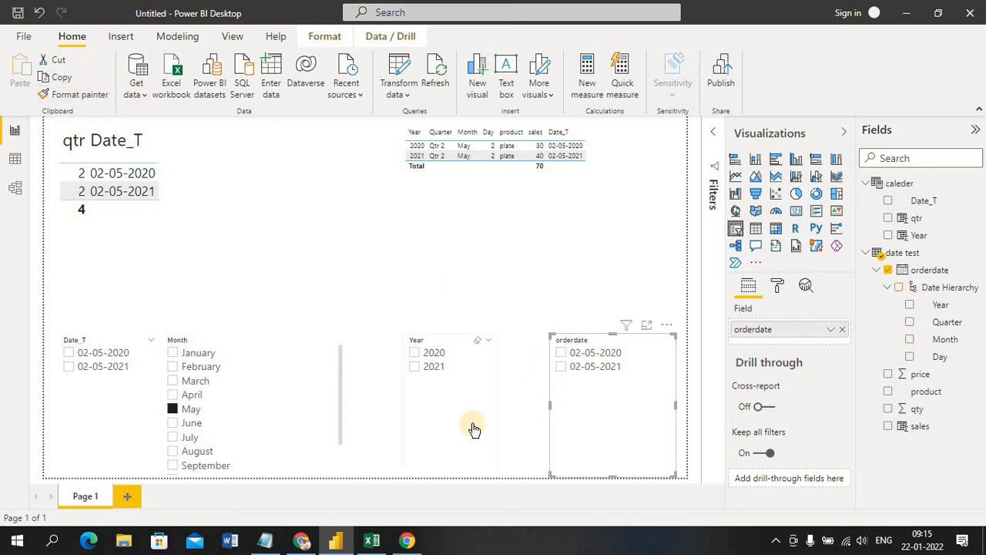
click(518, 452)
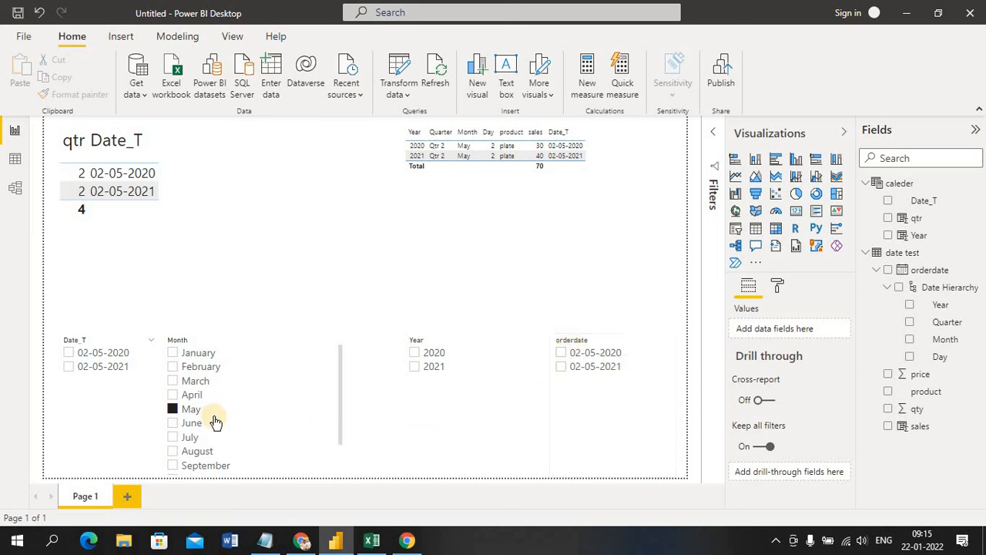
click(175, 415)
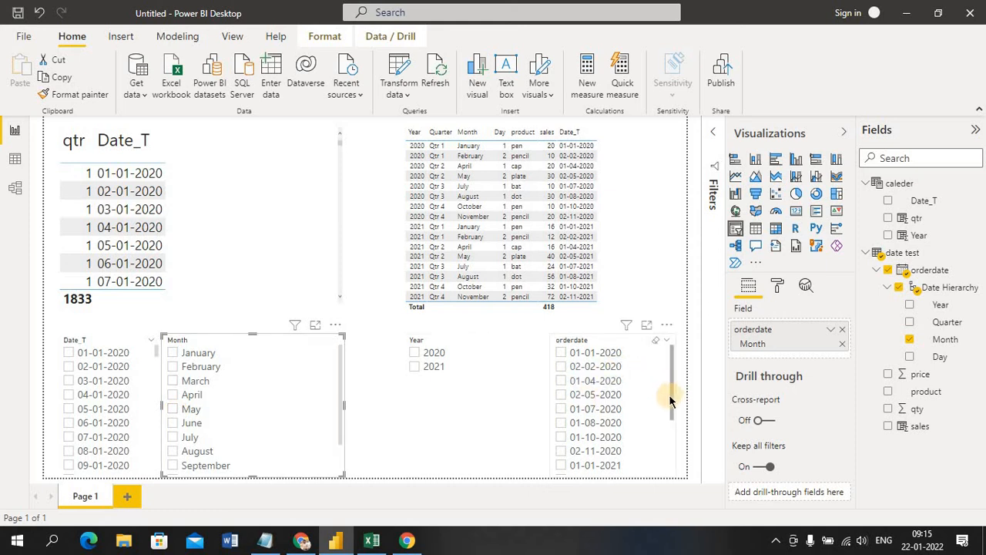
- Look through the orderdate slicer's dates and check them against the orderdate column of the date test sheet in Excel
drag(670, 400, 674, 347)
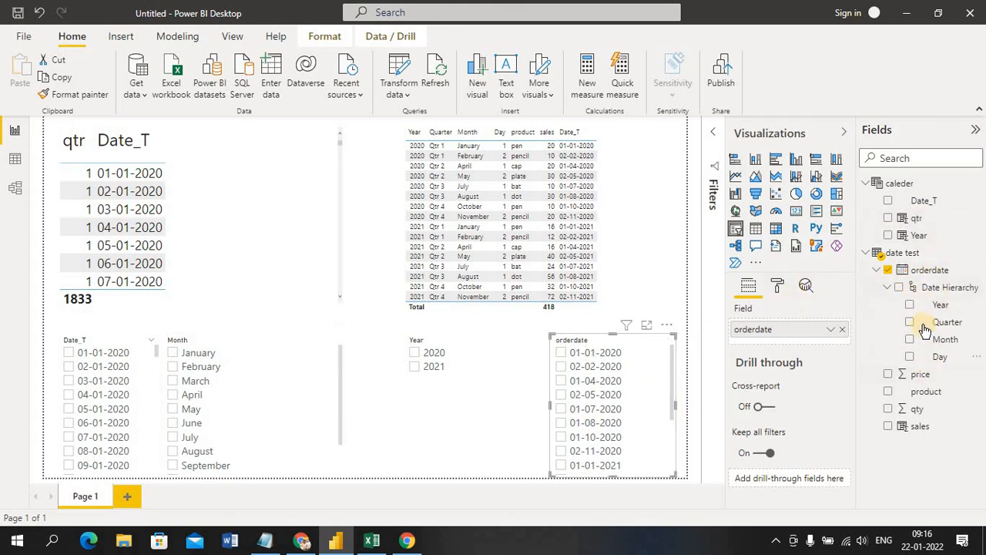
click(373, 542)
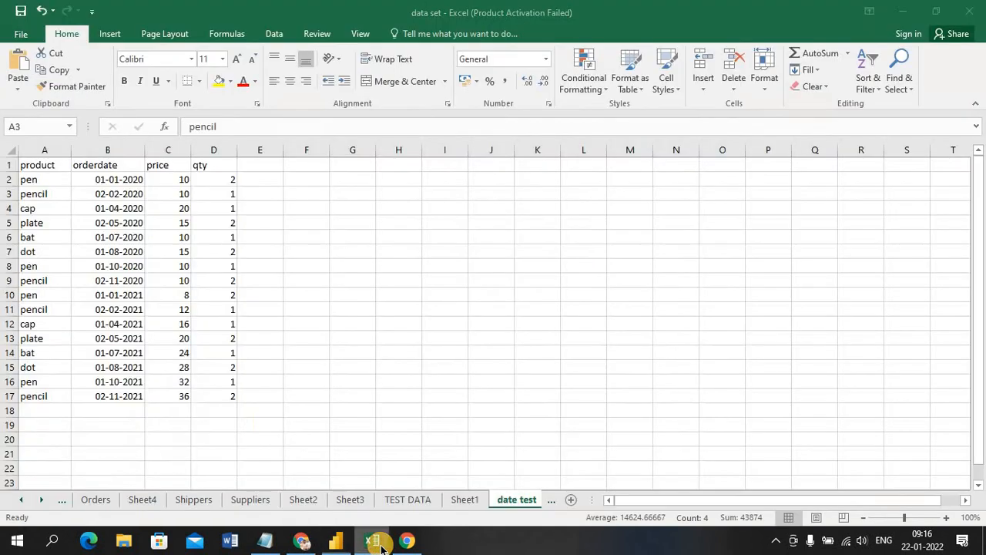
click(119, 149)
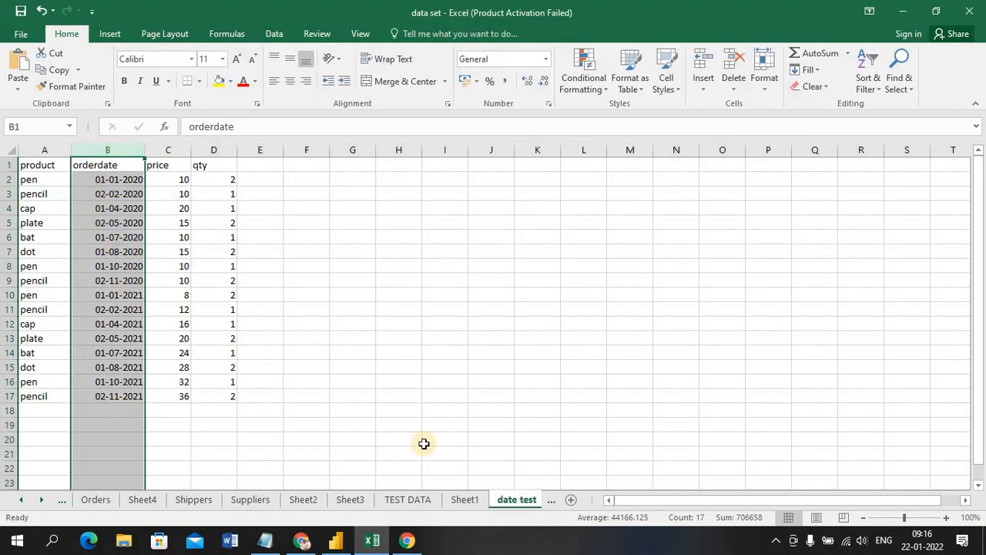
- Return to Power BI and compare the dates listed in the orderdate slicer with those in the Date_T slicer
click(335, 542)
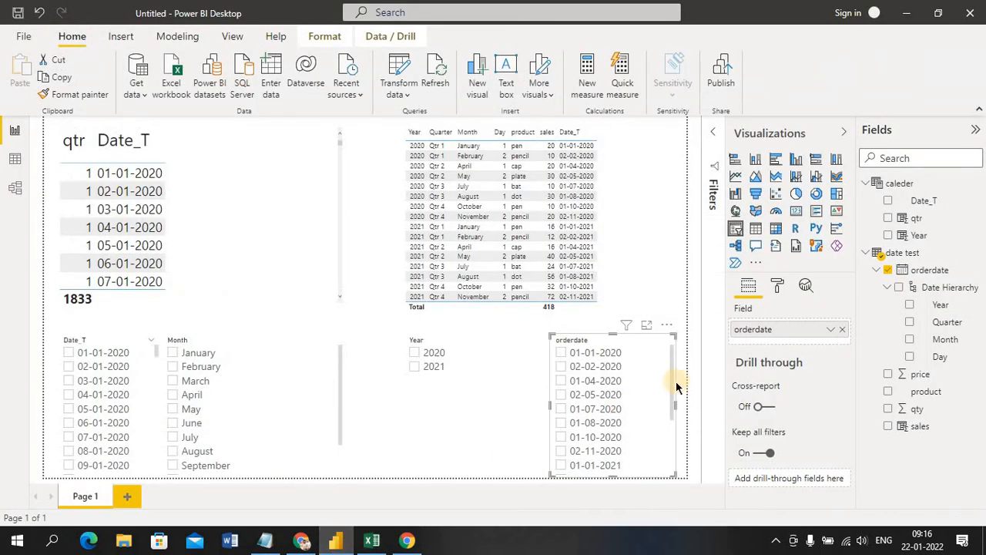
drag(676, 409, 677, 368)
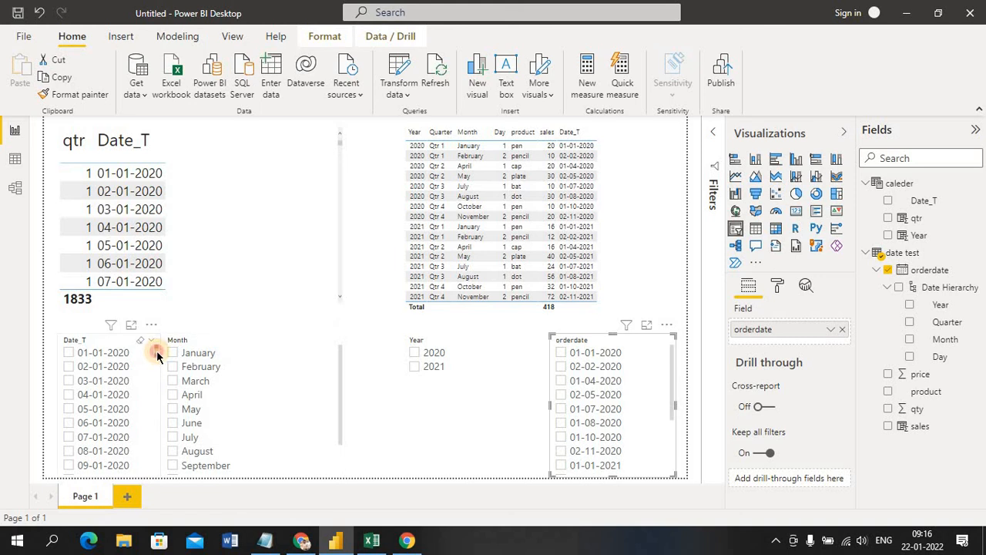
drag(157, 356, 159, 334)
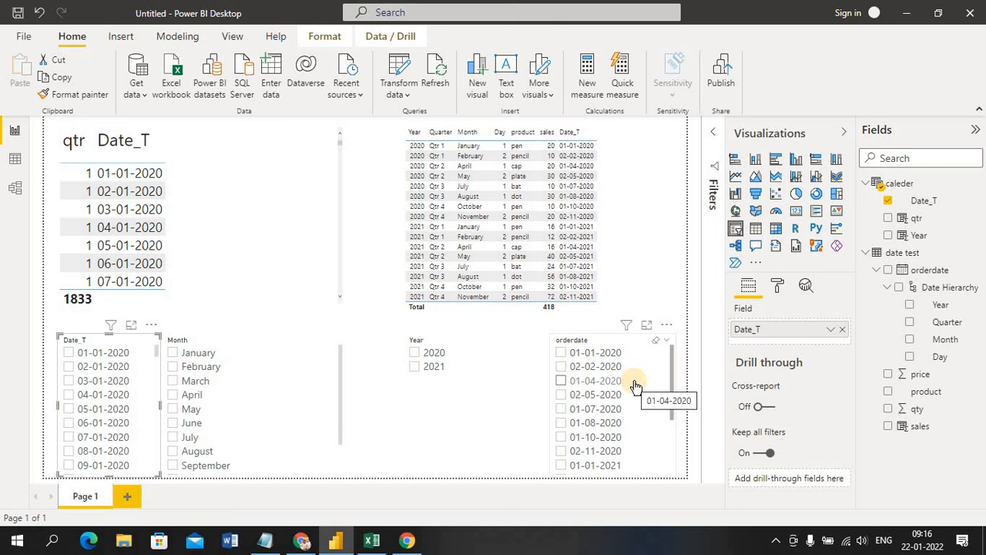
- Test filtering the report by 02-02-2020 in the orderdate slicer and by 02-01-2020 in the Date_T slicer, clearing each selection
click(562, 368)
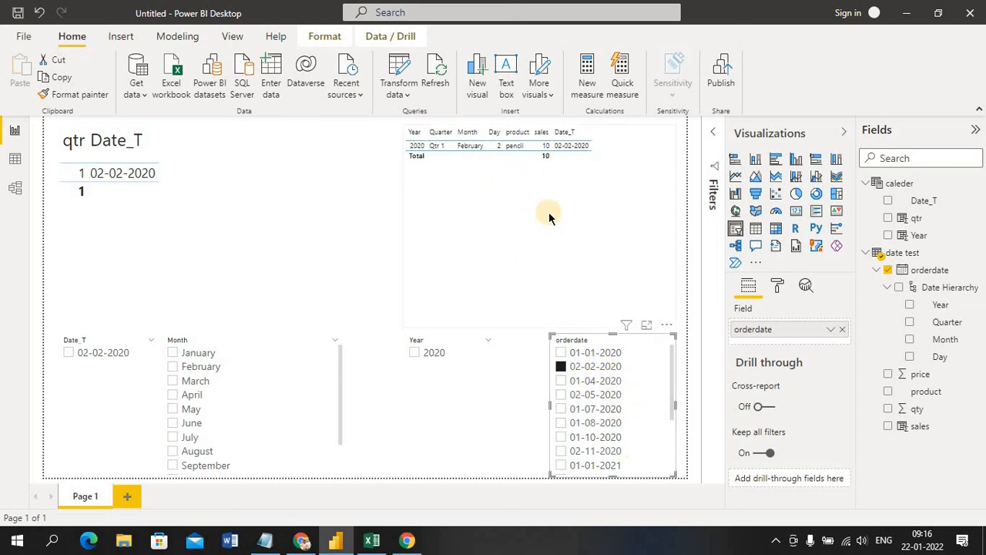
click(562, 367)
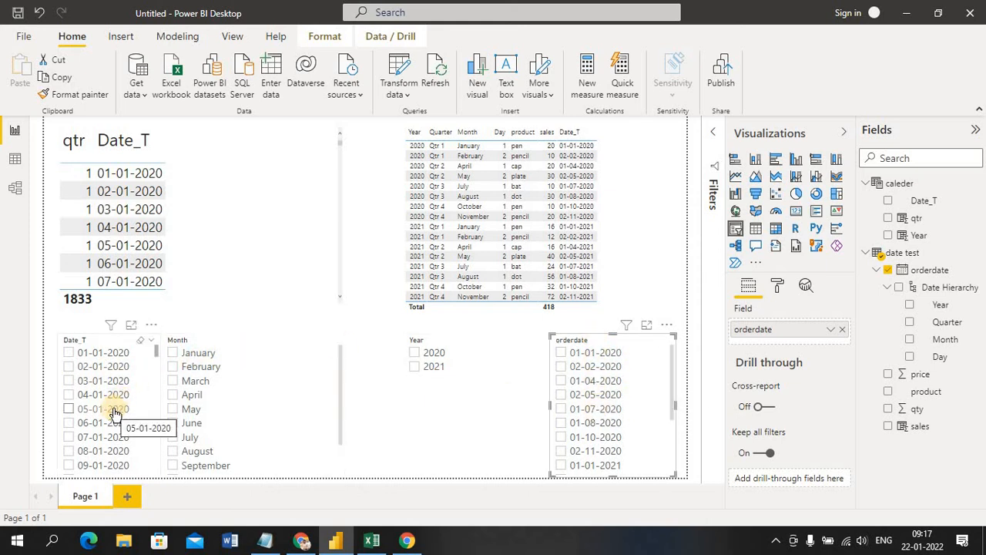
drag(112, 398, 110, 422)
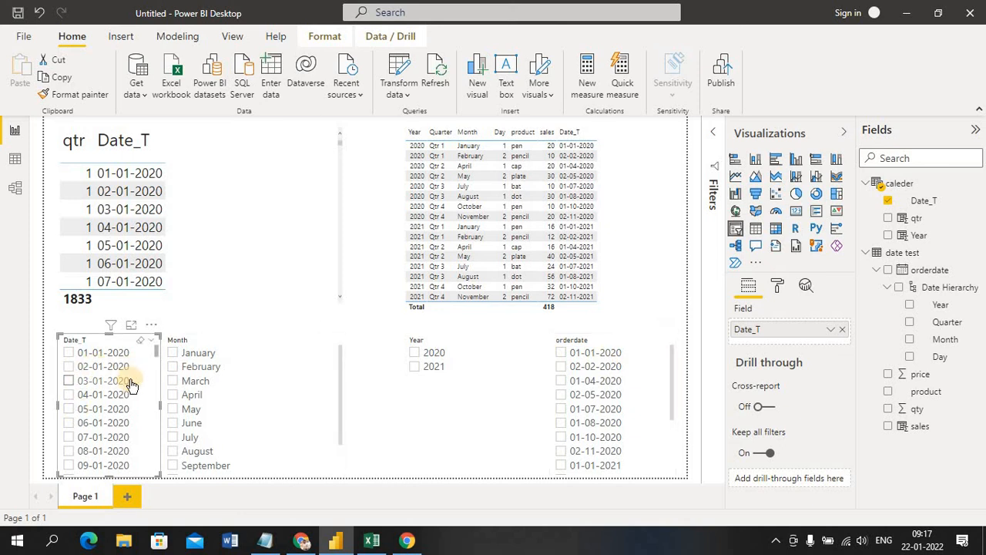
click(70, 367)
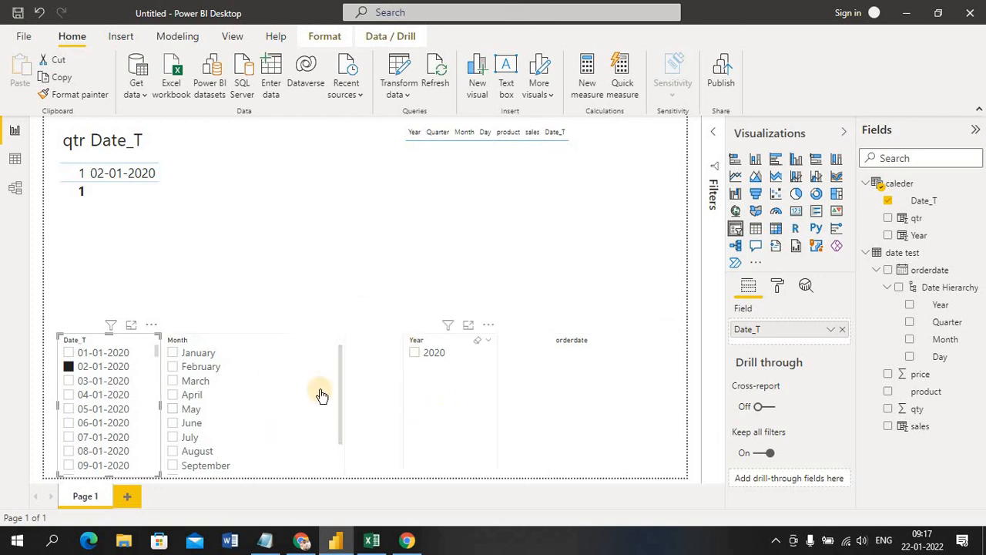
click(68, 367)
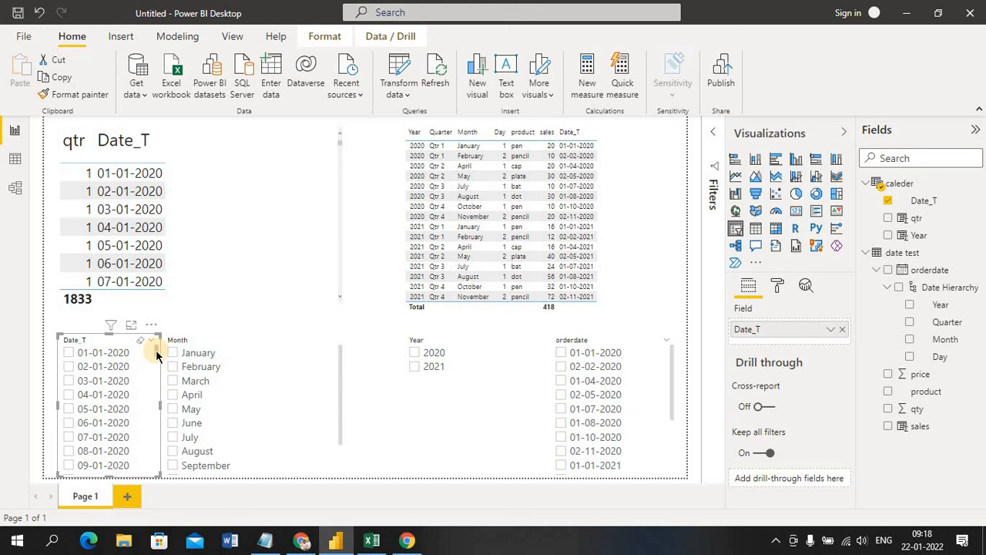
- Filter the report by 03-01-2020 in the Date_T slicer, and switch the selection to 01-01-2020 to compare the sales rows
click(70, 382)
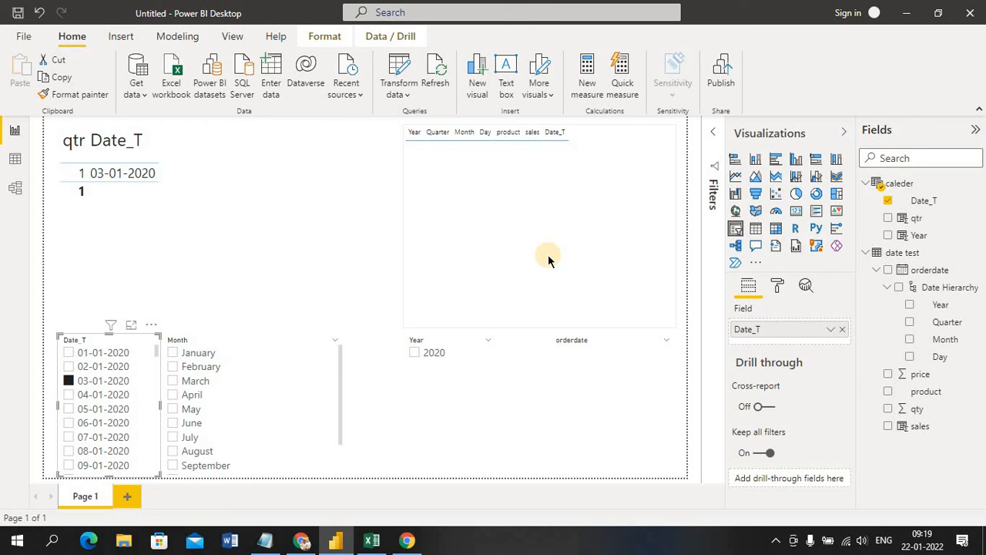
click(70, 354)
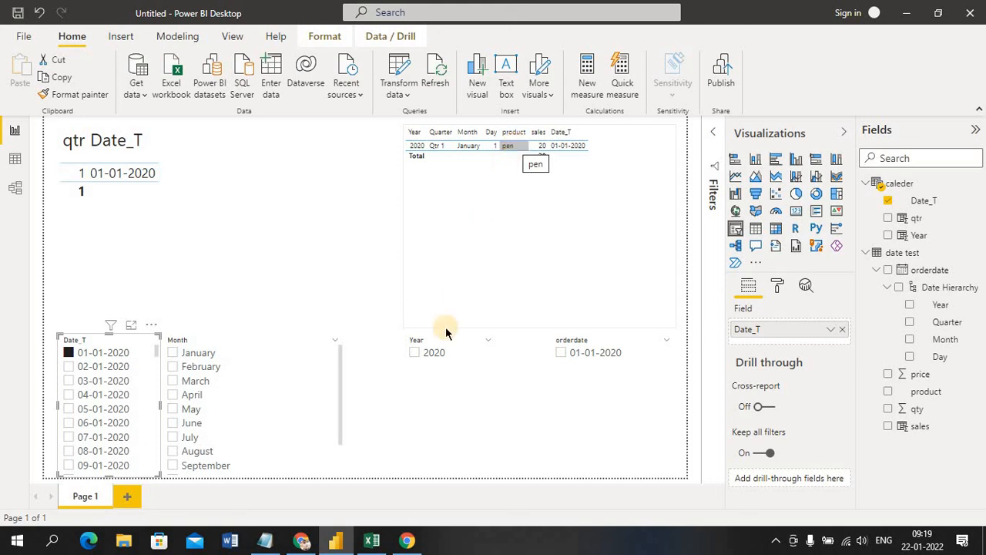
- Switch to the mail notes in Notepad, find UPPER in the Text functions list, and return to Power BI
click(262, 538)
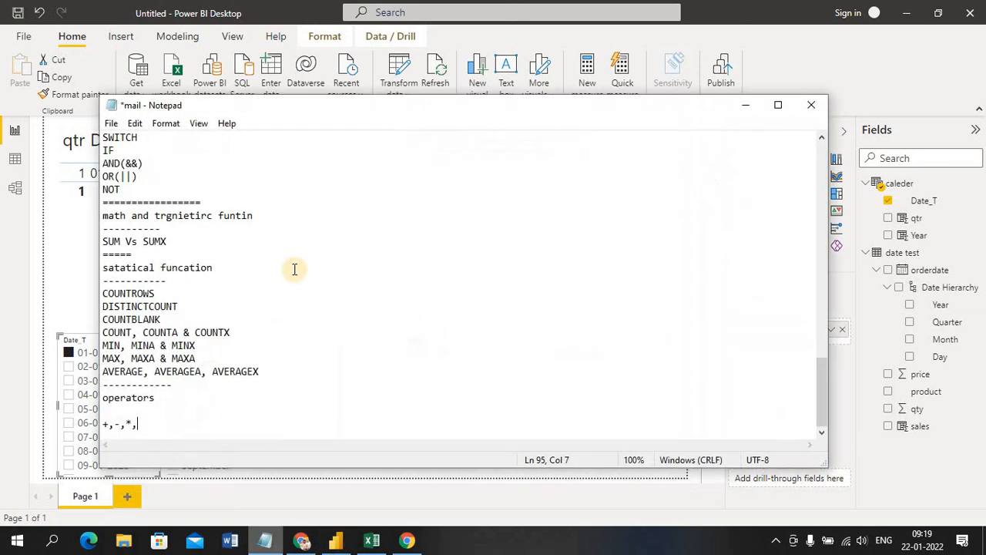
click(332, 359)
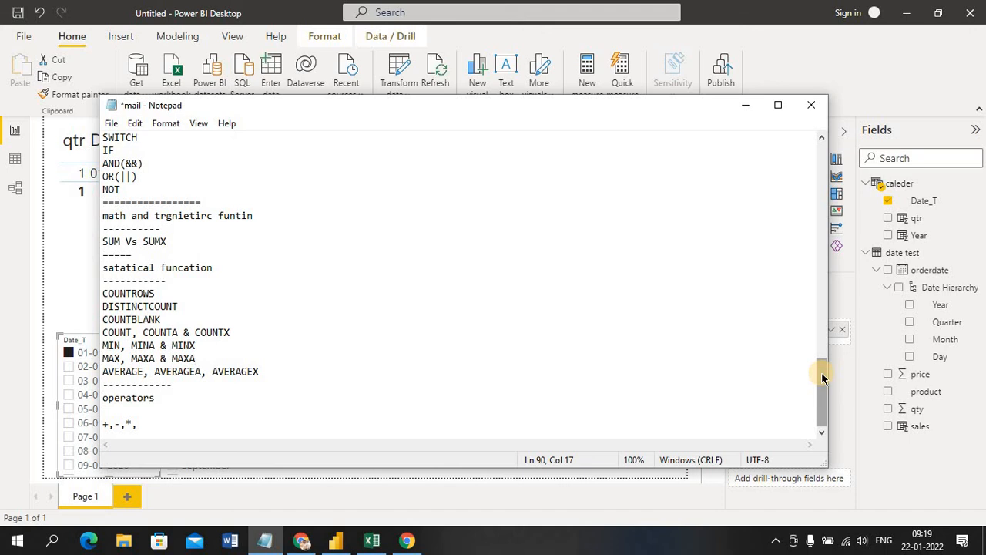
drag(822, 372, 815, 273)
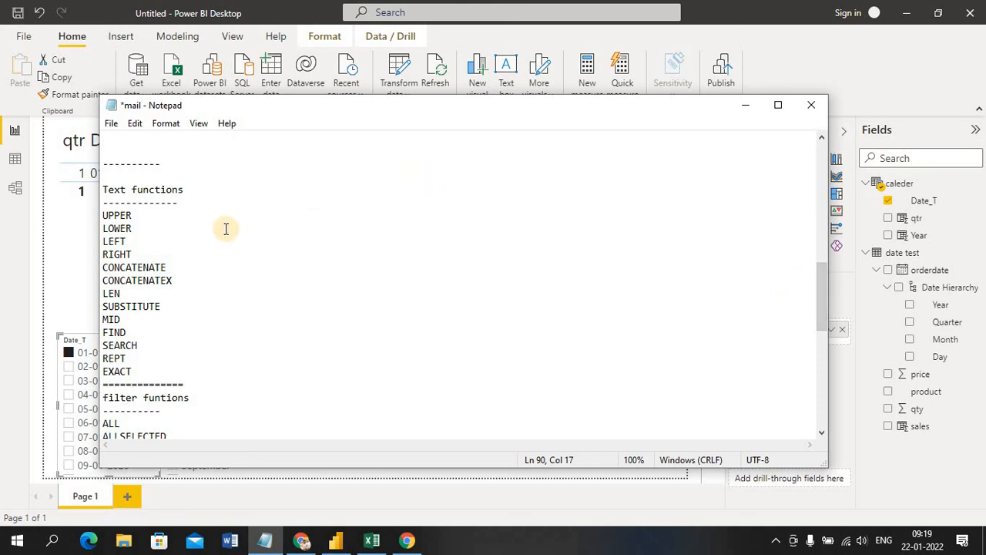
double_click(117, 215)
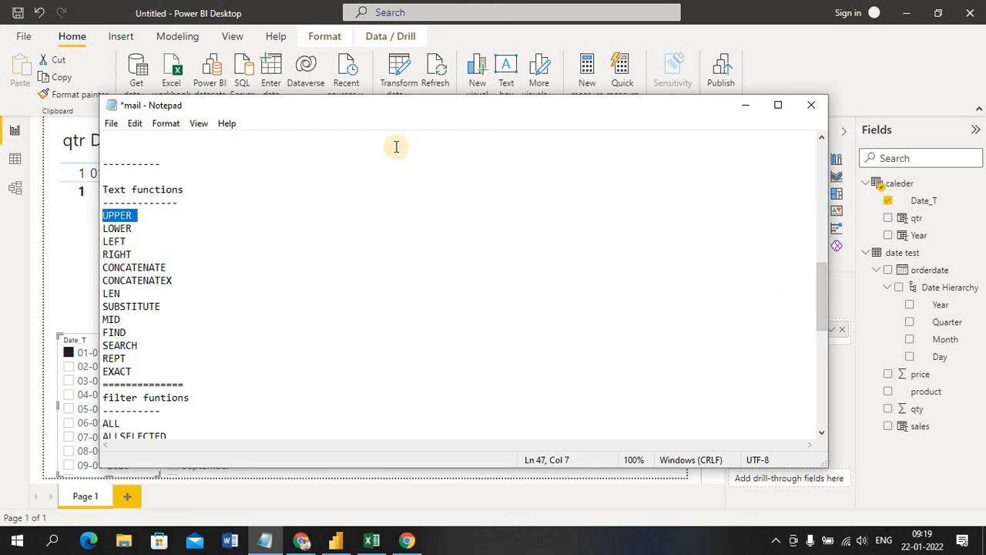
click(740, 107)
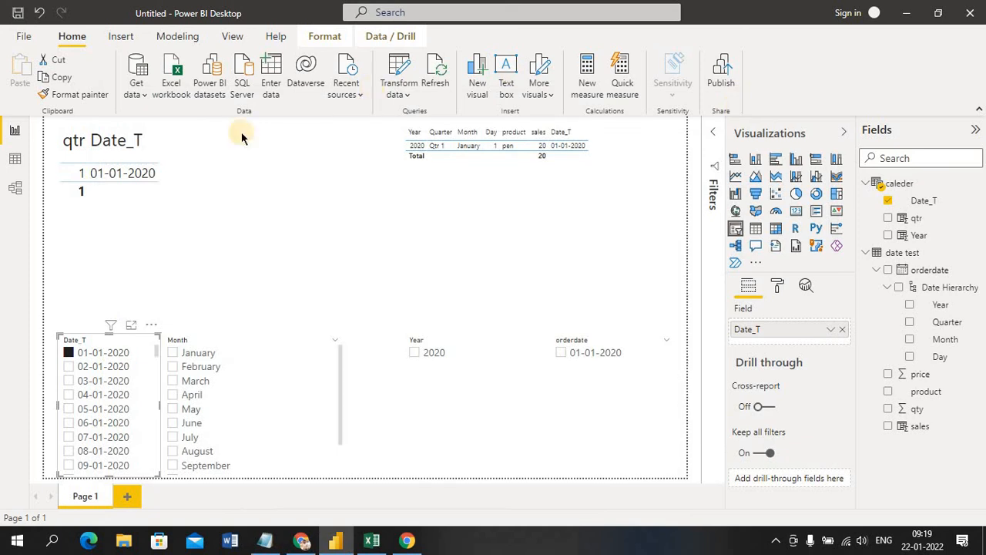
- Show the date test table's data and add a calculated column named PRODT
click(17, 160)
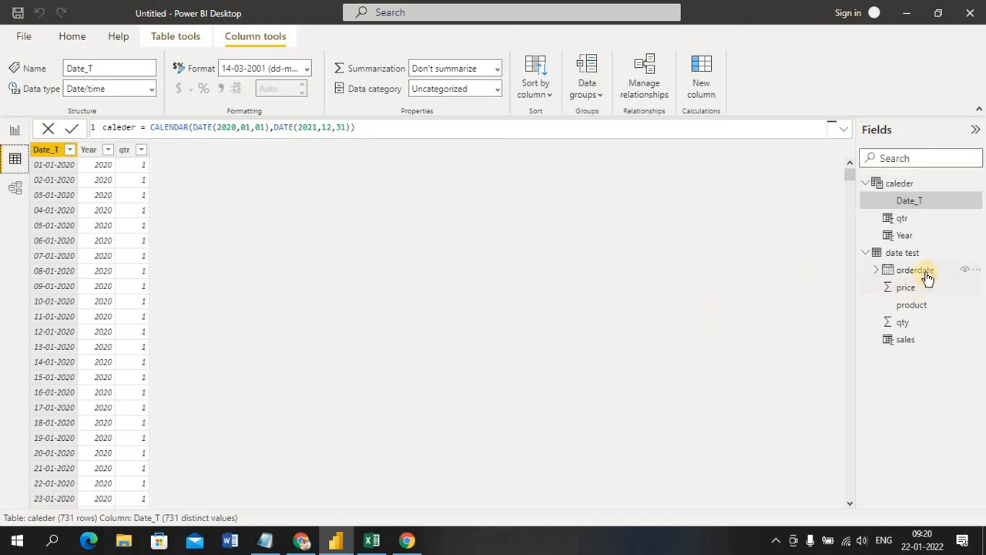
click(917, 306)
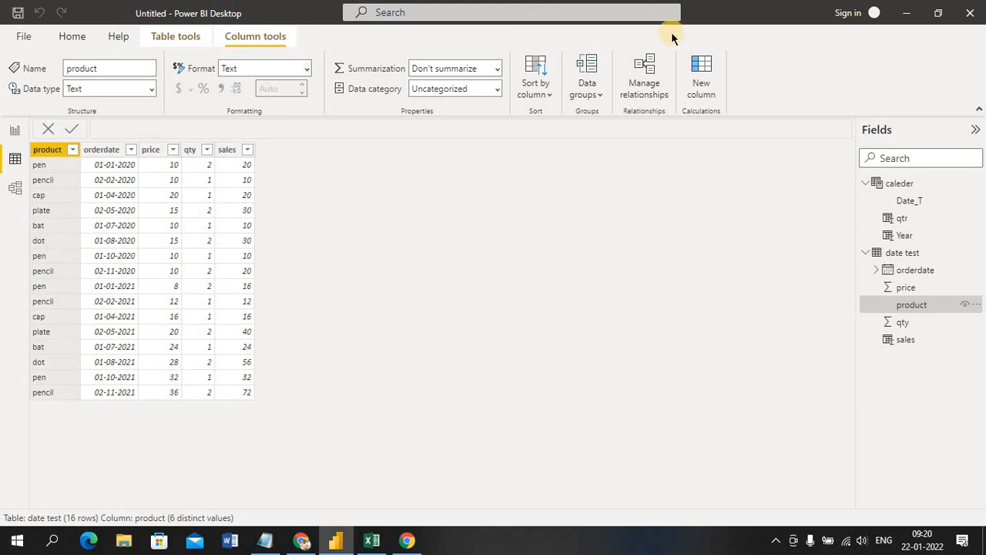
click(704, 91)
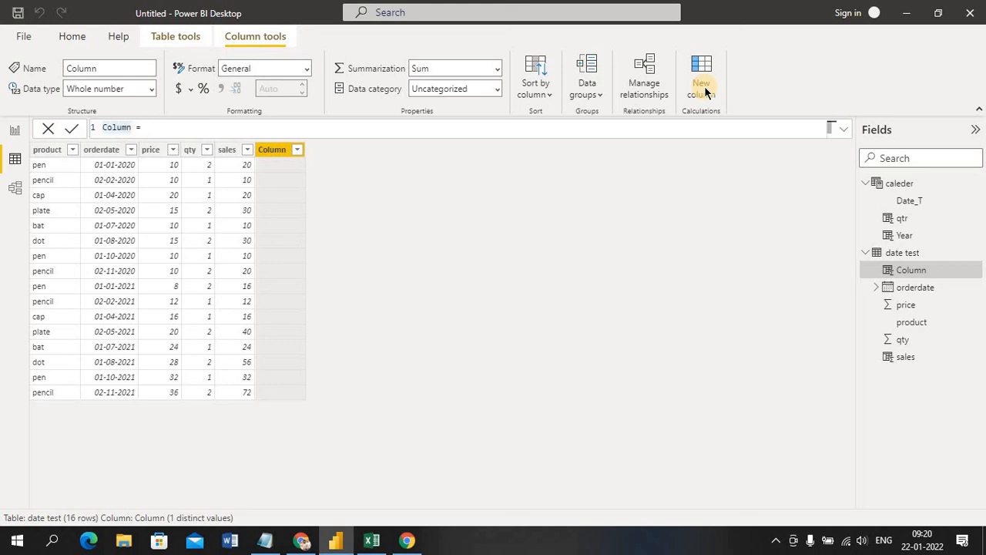
click(705, 92)
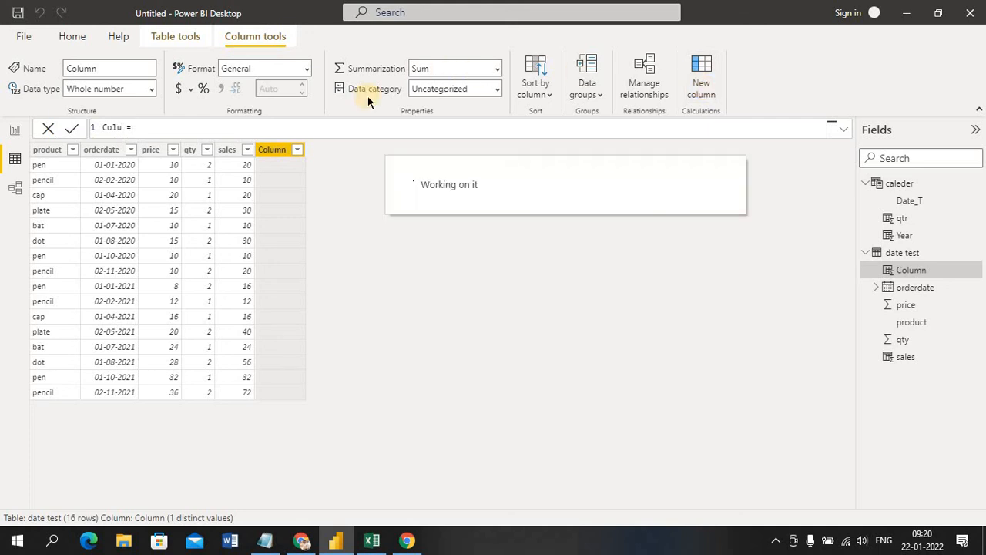
click(121, 124)
key(BackSpace)
key(BackSpace)
key(BackSpace)
key(BackSpace)
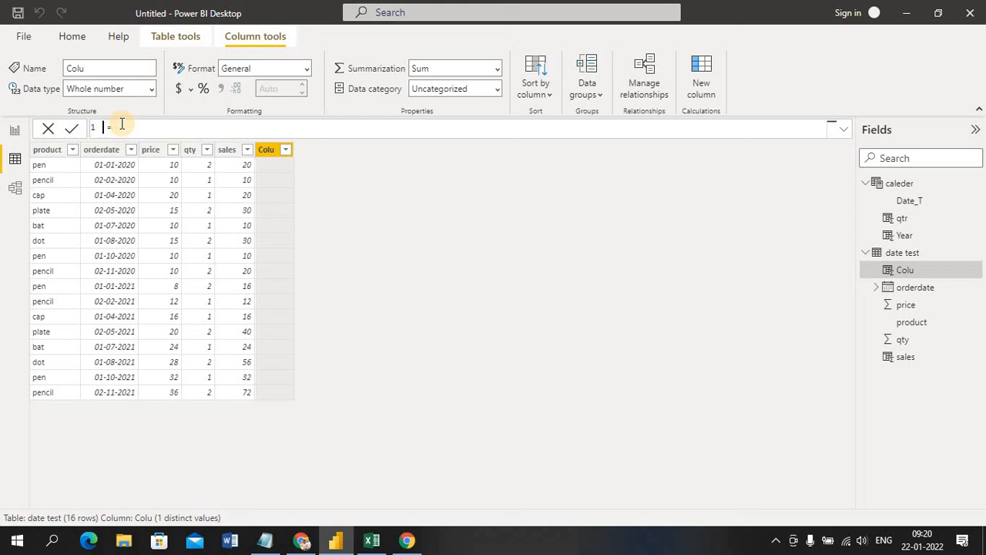
text(PP)
text(ODT)
- Define the PRODT column as UPPER('date test'[product]) and commit the formula
click(168, 126)
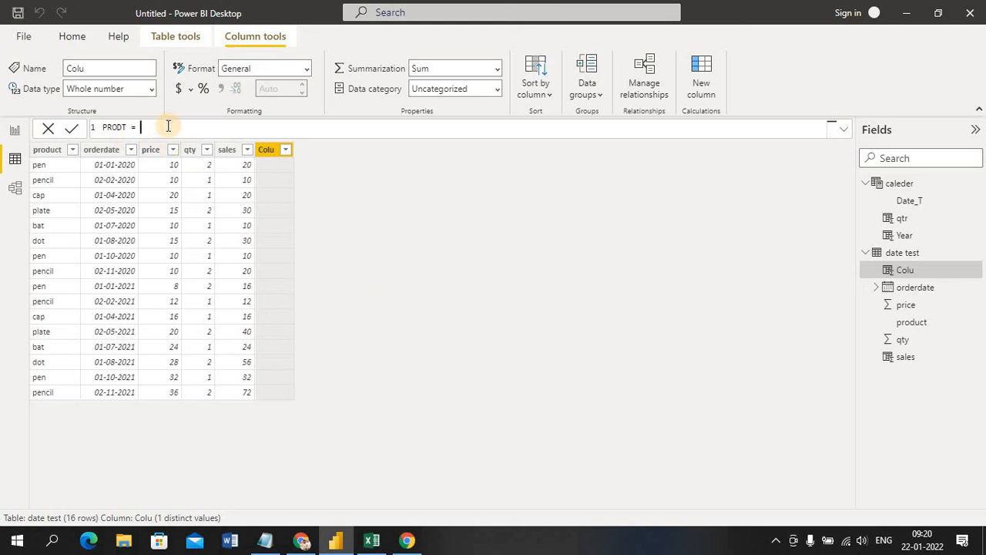
text(up)
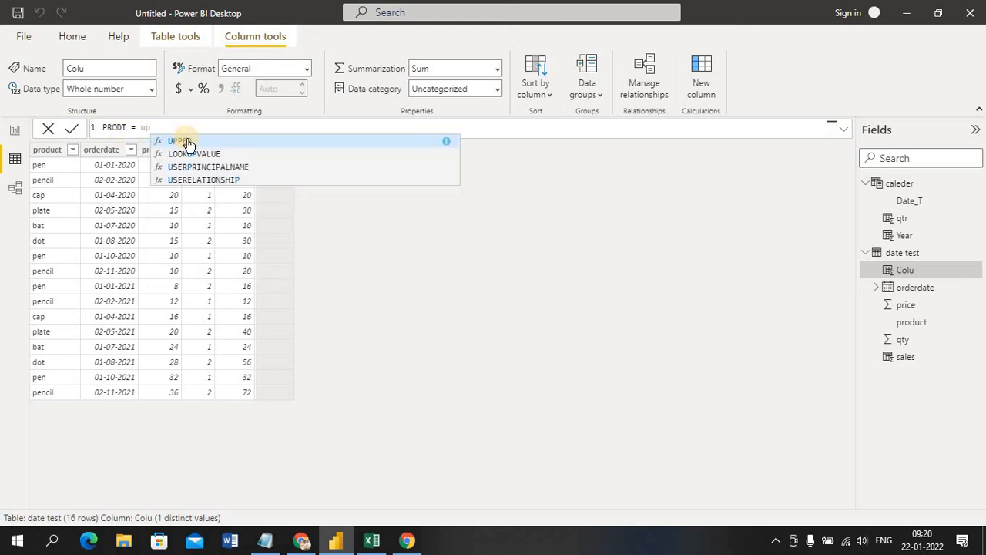
click(188, 143)
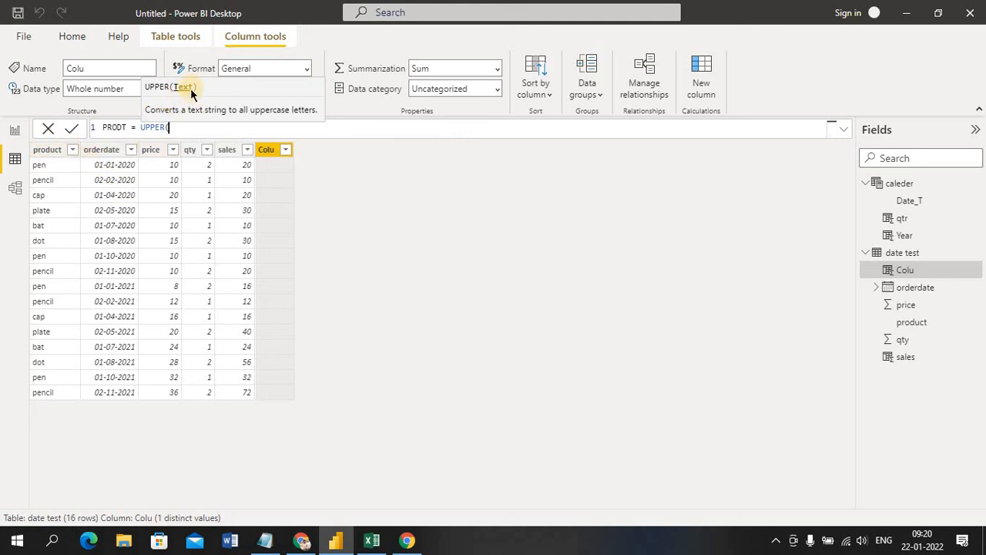
text(pro)
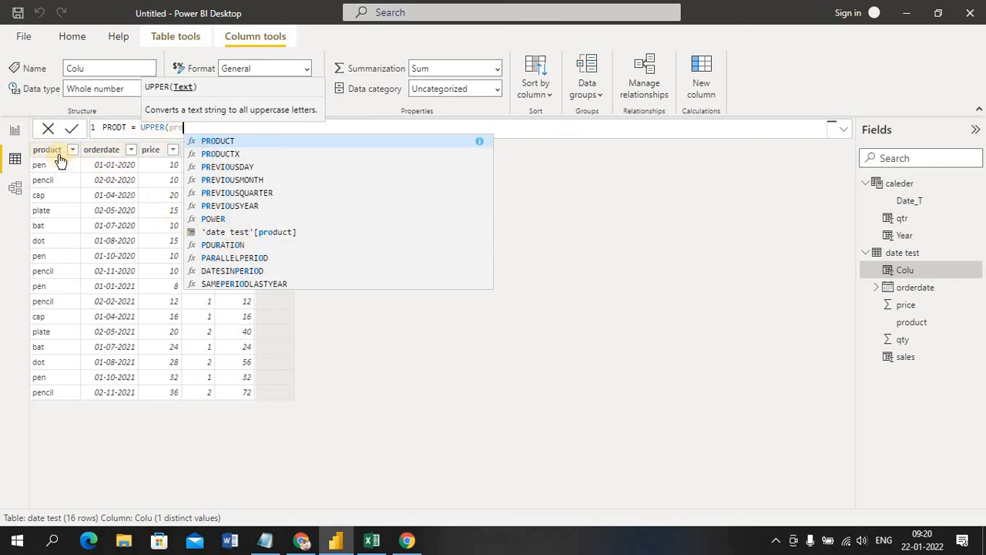
click(239, 232)
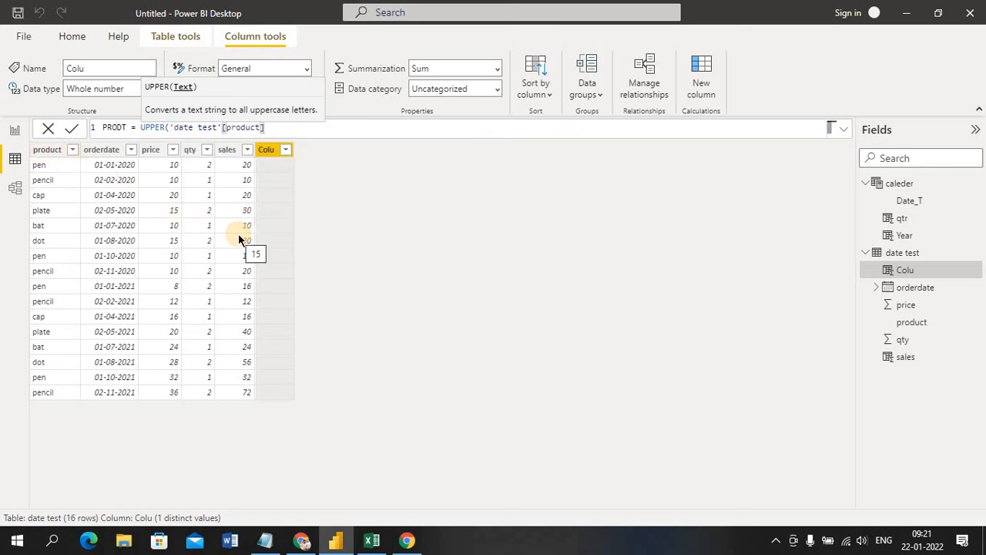
text())
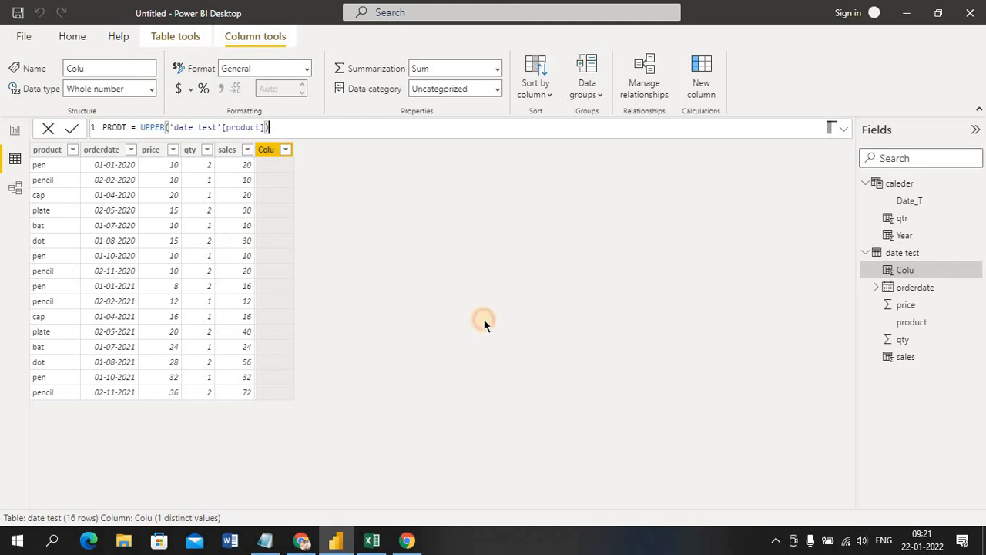
key(Return)
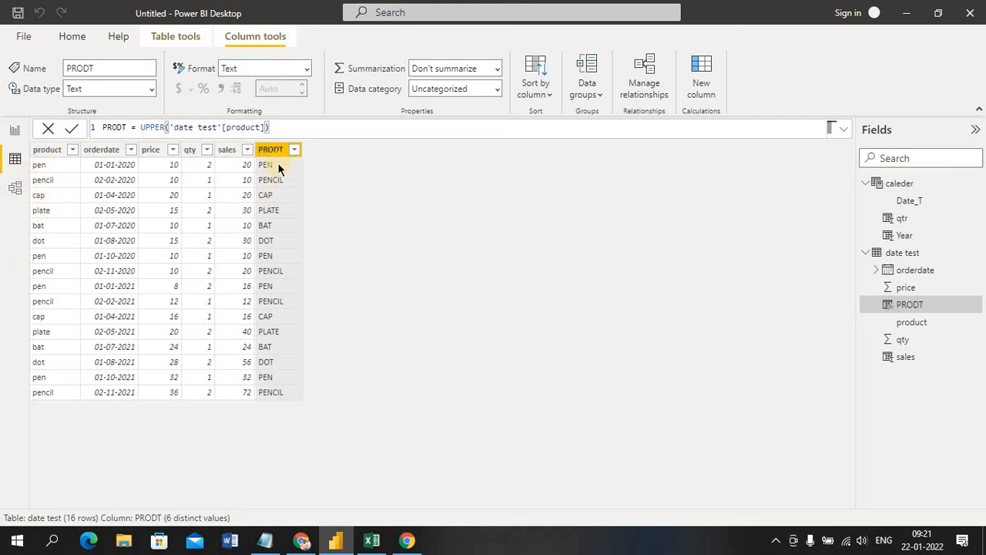
- Switch to the Notepad notes, review the Text functions list including LOWER, LEFT and CONCATENATE, and return to Power BI
click(264, 539)
click(336, 315)
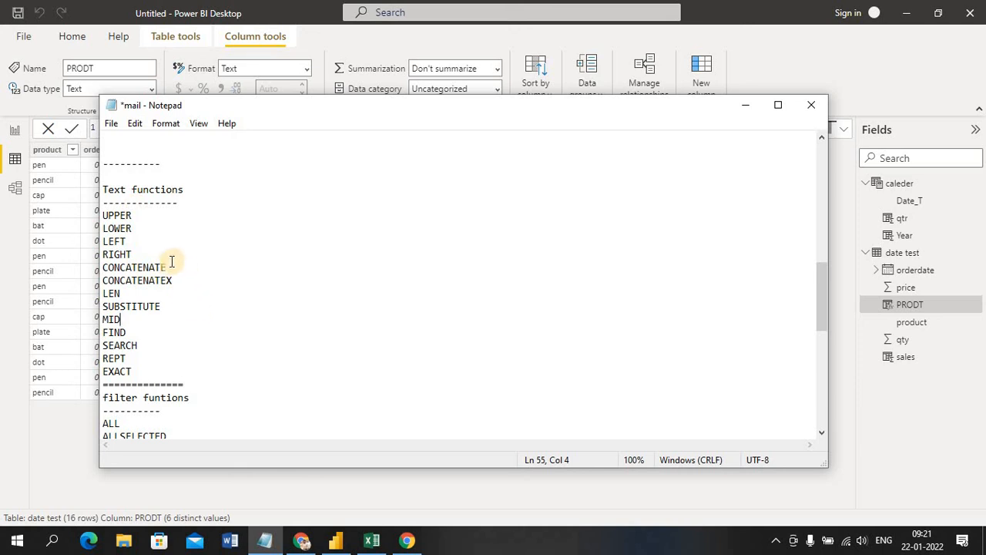
double_click(145, 267)
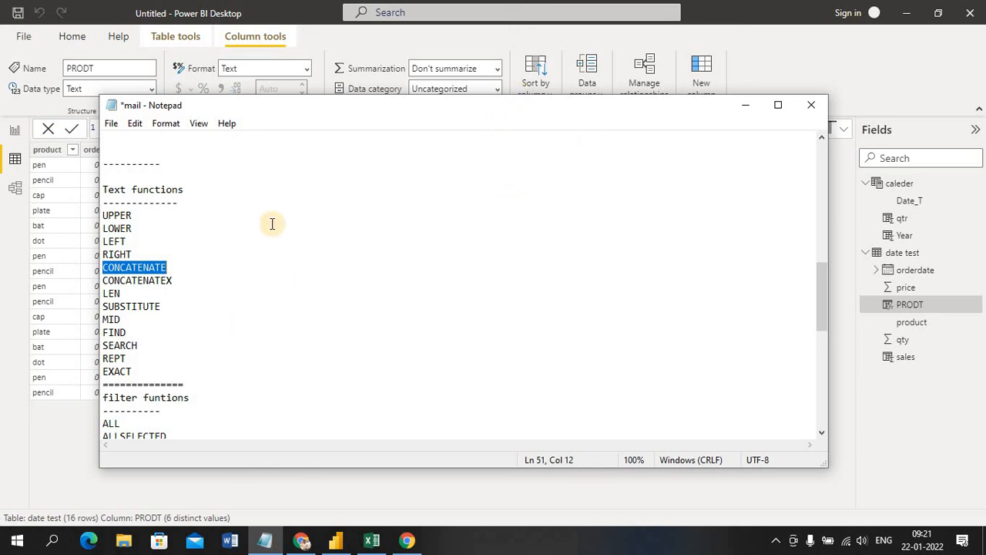
click(240, 239)
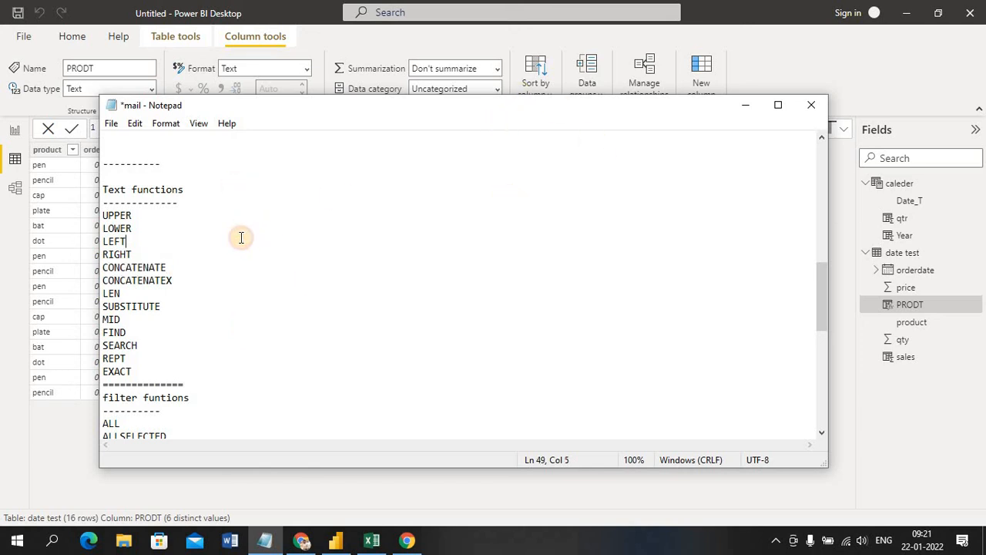
click(120, 229)
click(116, 241)
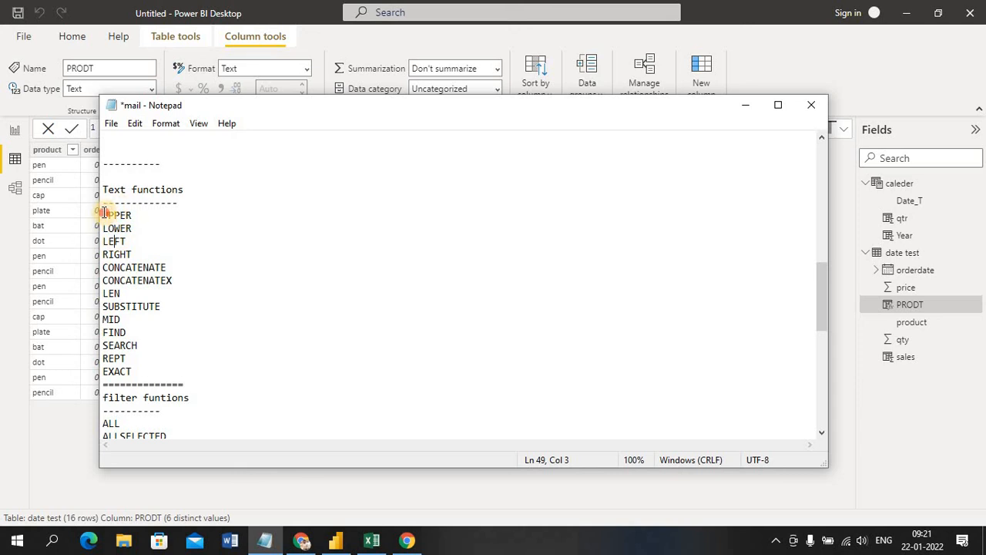
click(104, 215)
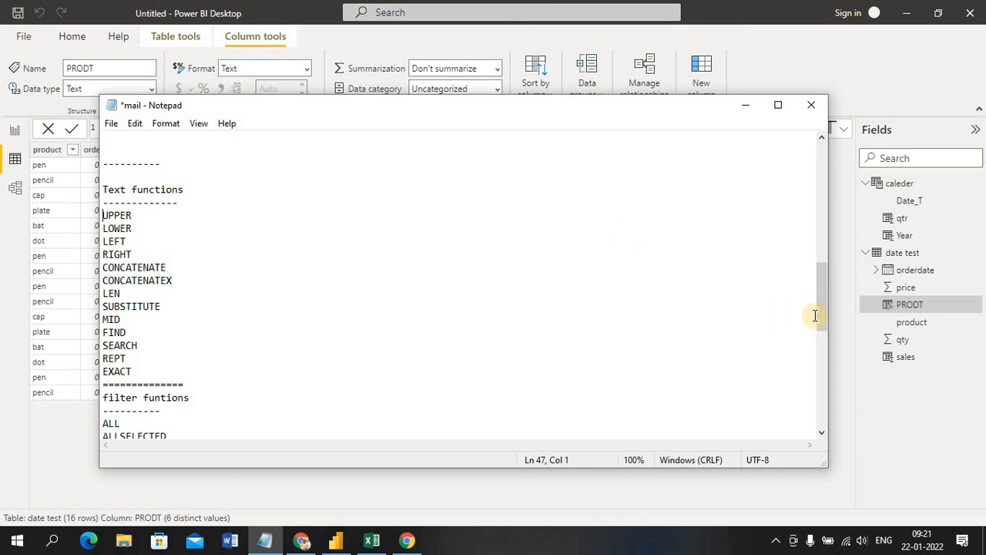
click(748, 105)
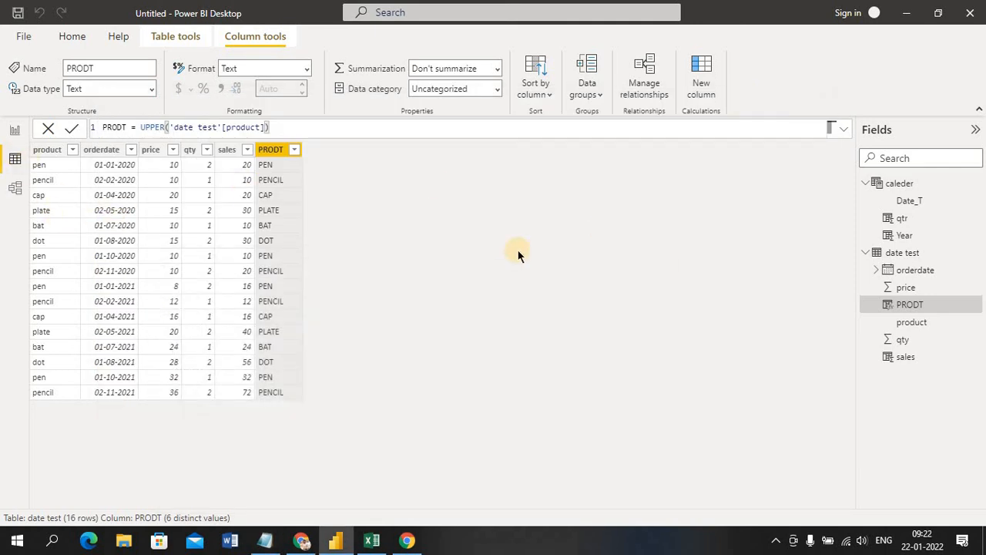
- Switch to Excel to check the columns of the date test sheet, and return to Power BI
click(356, 541)
click(308, 307)
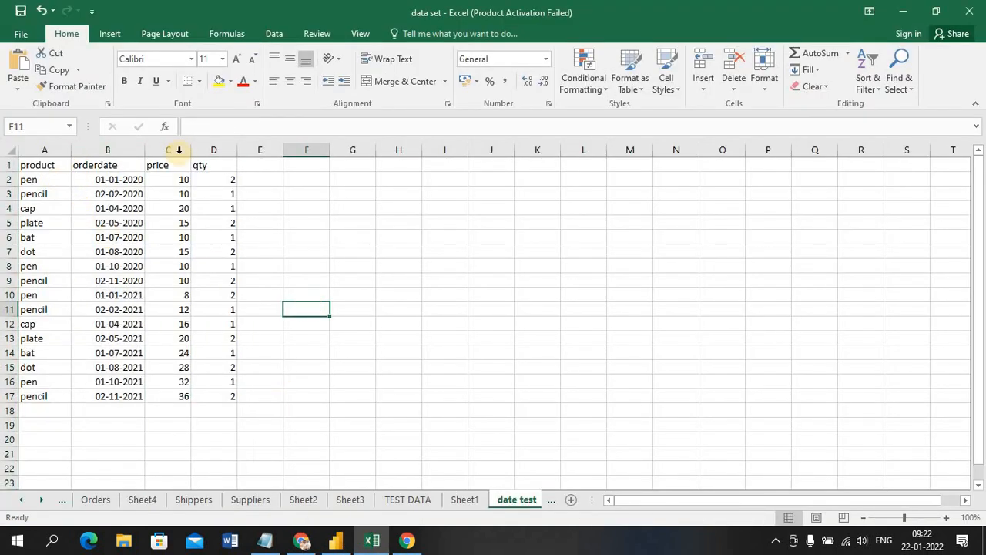
click(405, 541)
click(336, 541)
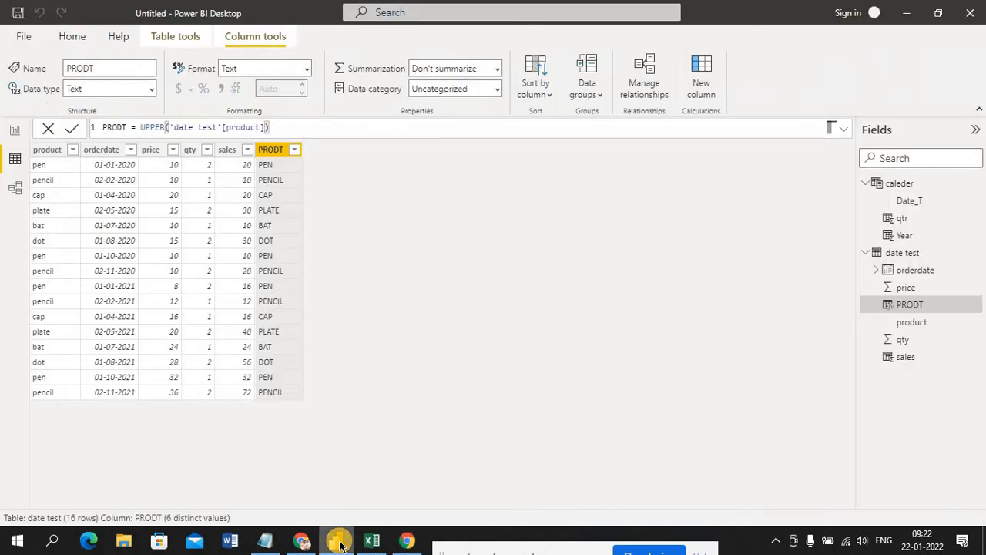
- Add a calculated column to the date test table and name it Lowcase
click(702, 83)
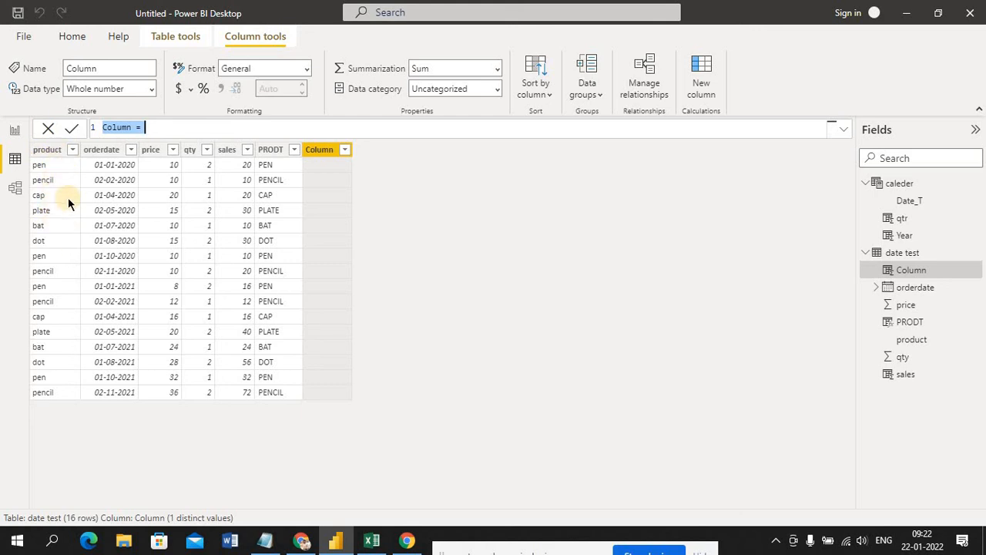
click(132, 126)
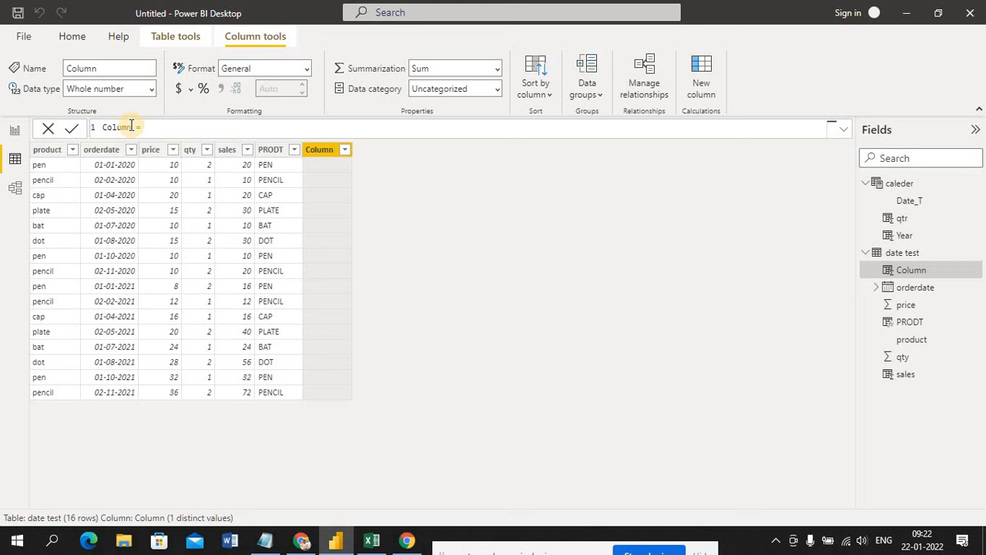
double_click(132, 126)
key(BackSpace)
text(Lowcase)
- Define the Lowcase column as LOWER('date test'[product]) and commit the formula
click(150, 133)
text(lo)
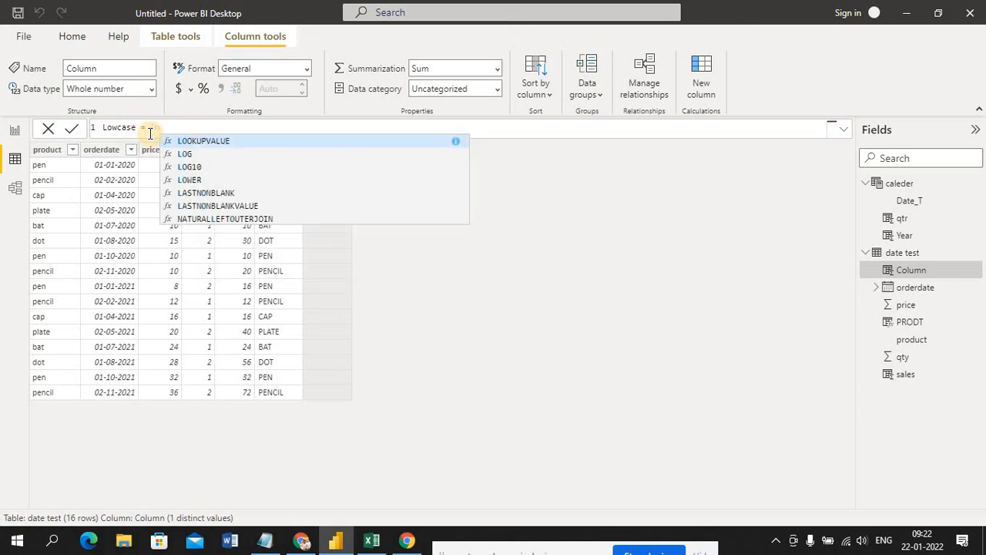
click(210, 179)
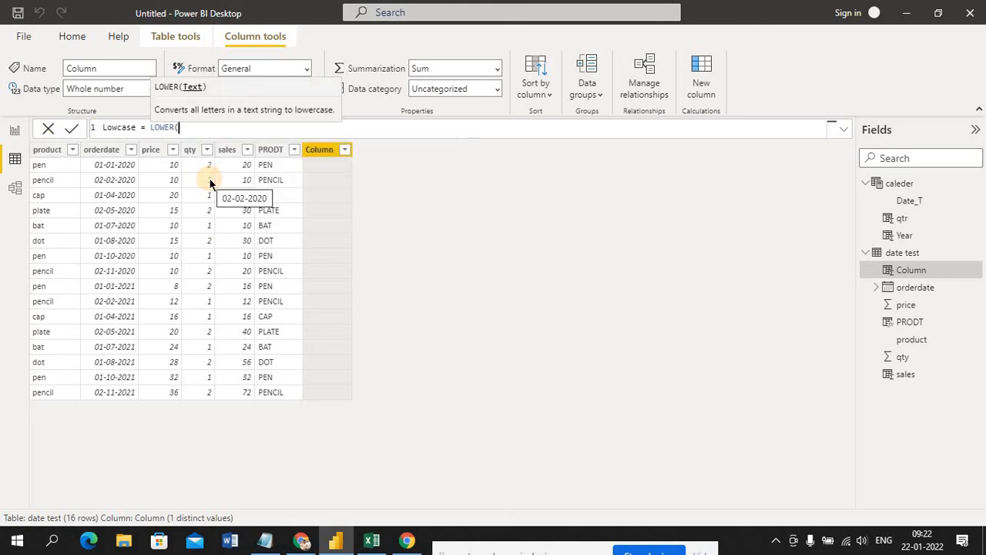
text(pr)
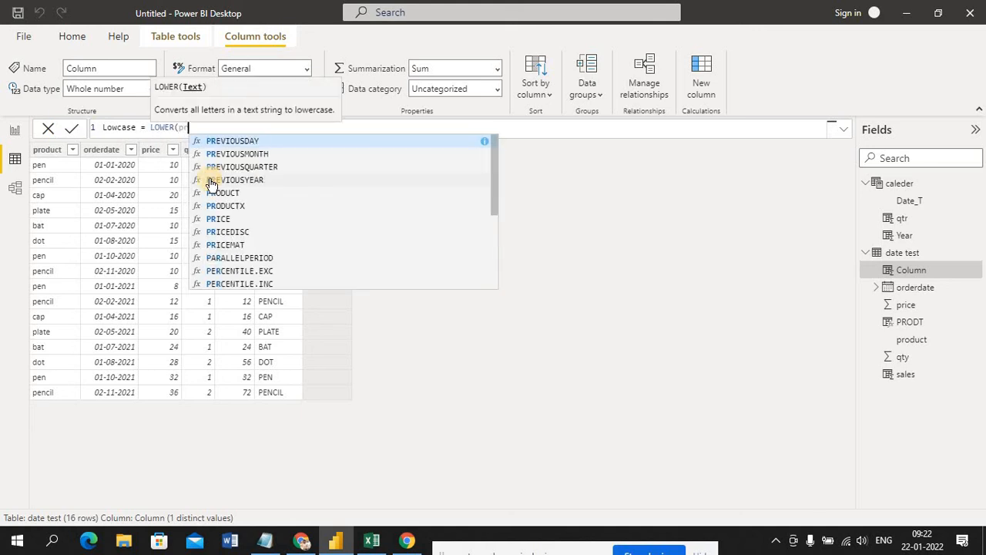
text(o)
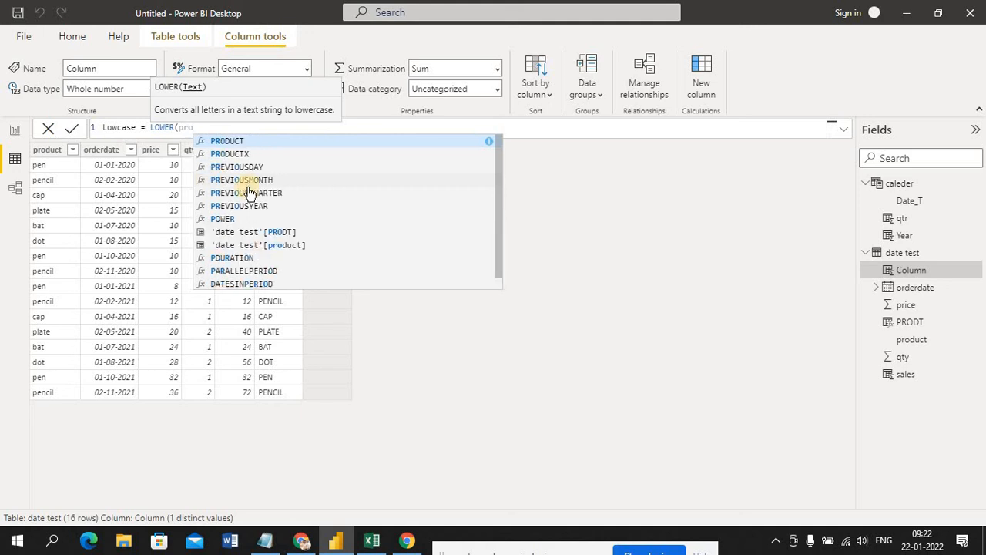
click(292, 245)
text())
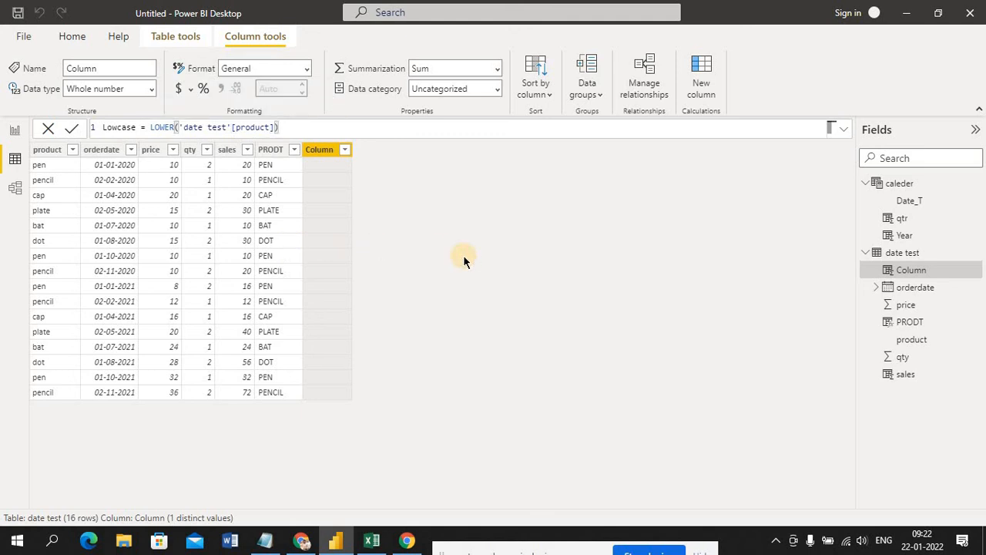
key(Return)
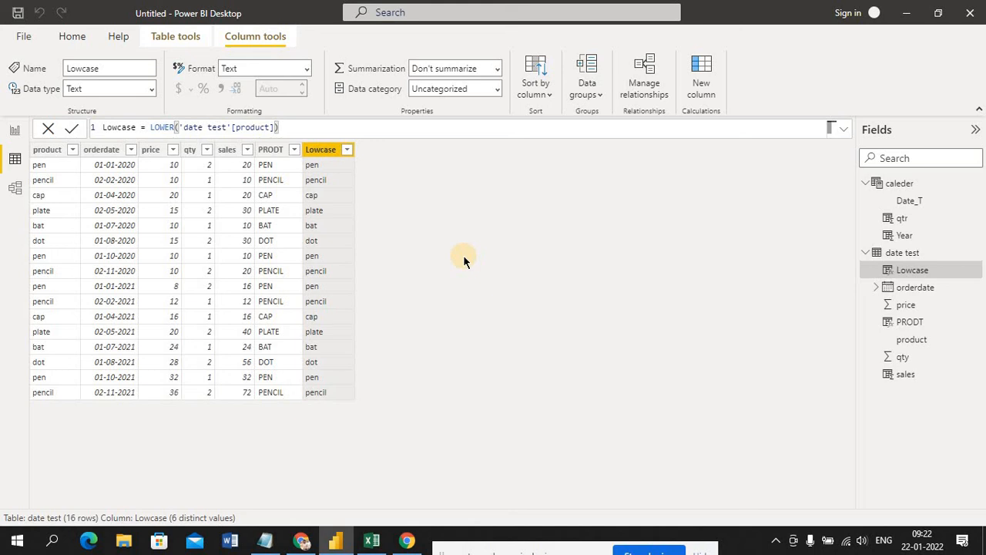
- Check the Text functions list in Notepad, return to Power BI, and add a calculated column named Left to the date test table
click(265, 540)
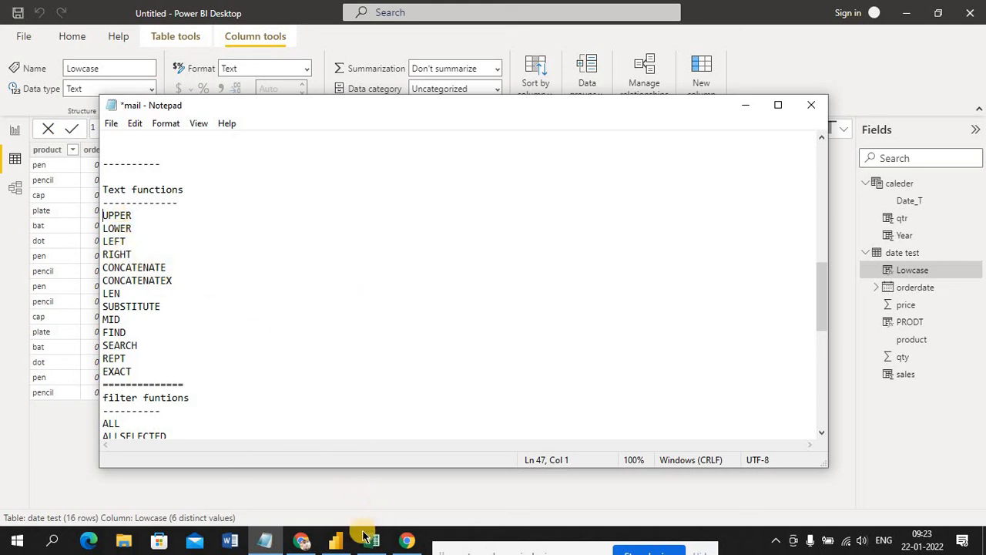
click(334, 544)
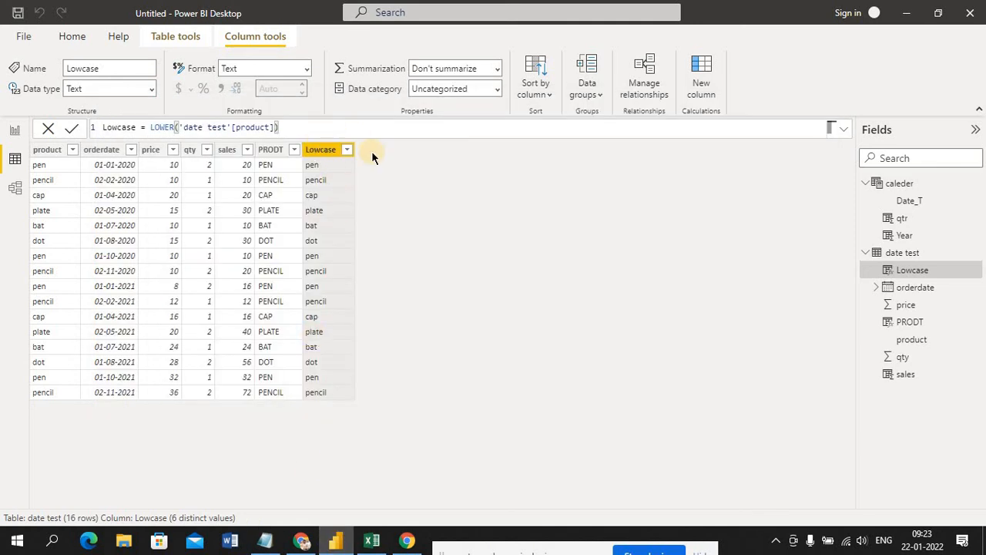
click(700, 97)
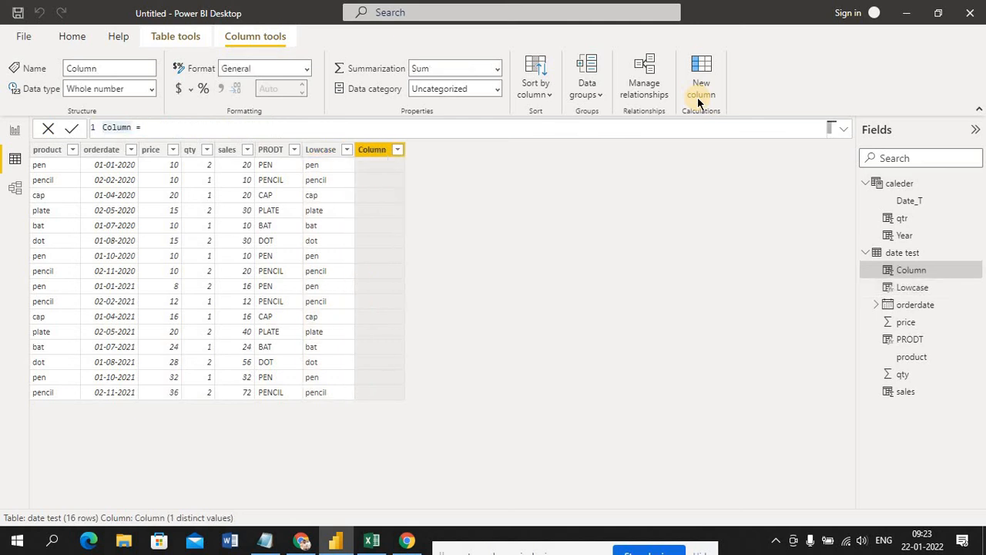
key(Right)
key(Right)
key(Right)
key(Right)
key(Right)
key(Right)
key(BackSpace)
key(BackSpace)
key(BackSpace)
key(BackSpace)
key(BackSpace)
key(BackSpace)
text(Left)
key(BackSpace)
text(t)
- Define the Left column as LEFT('date test'[product],2) and commit the formula
key(Right)
text(le)
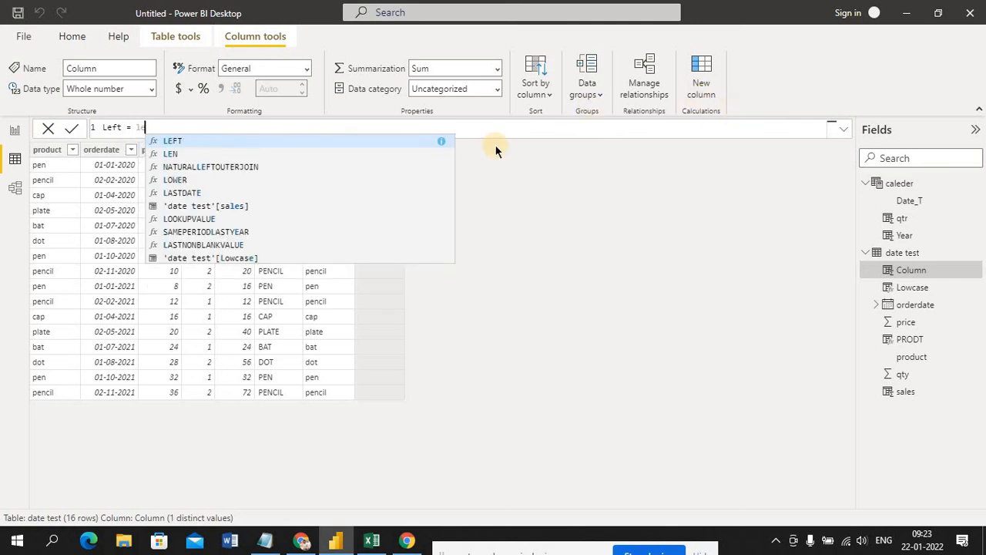
click(284, 144)
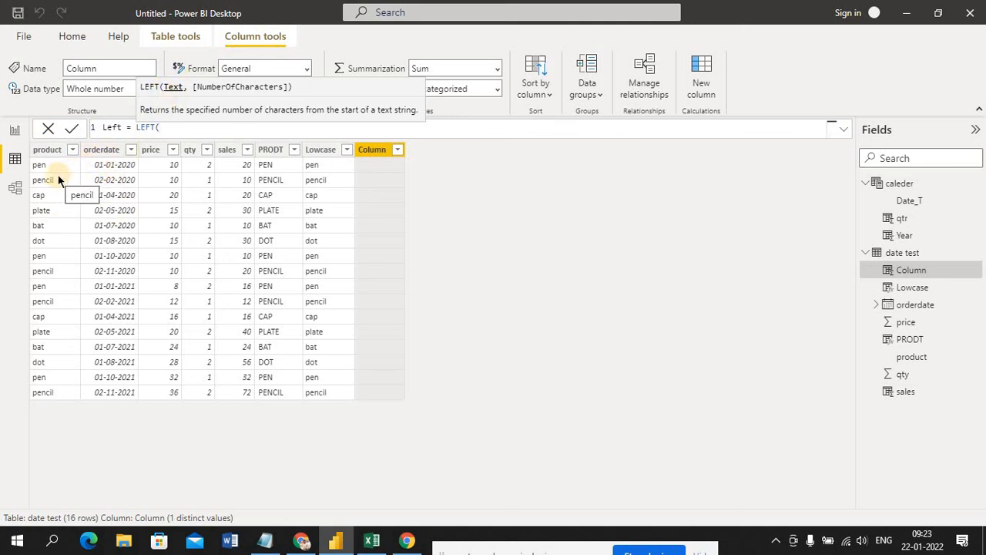
text(pr)
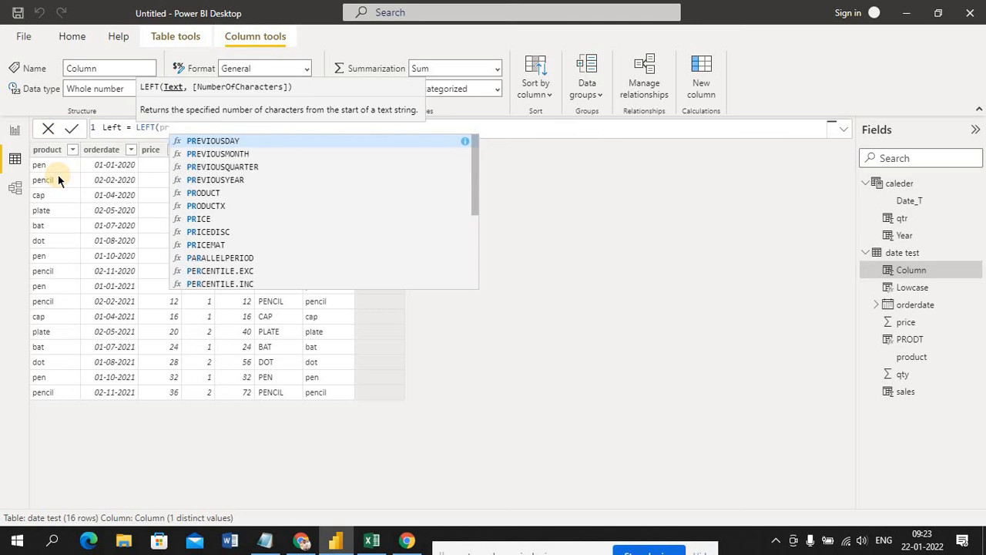
text(o)
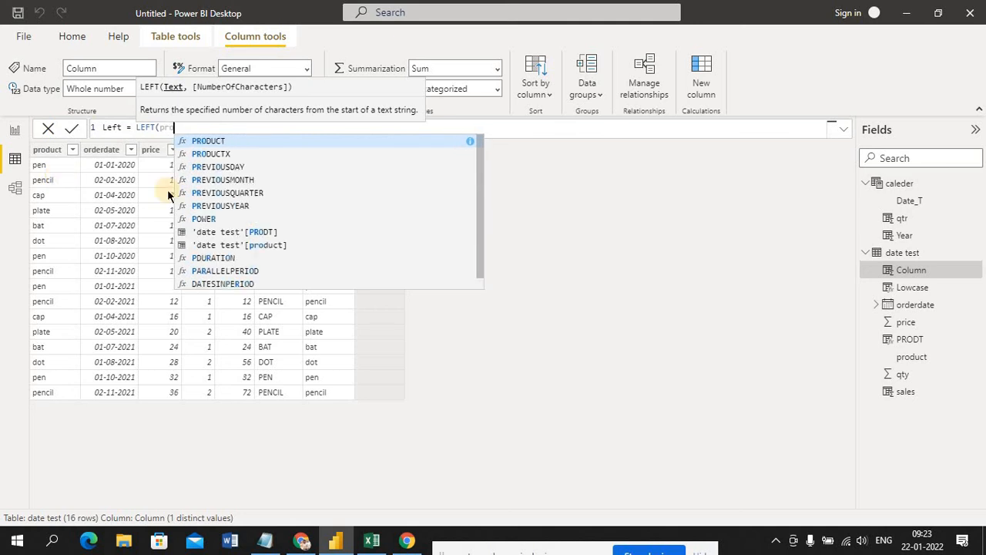
click(268, 246)
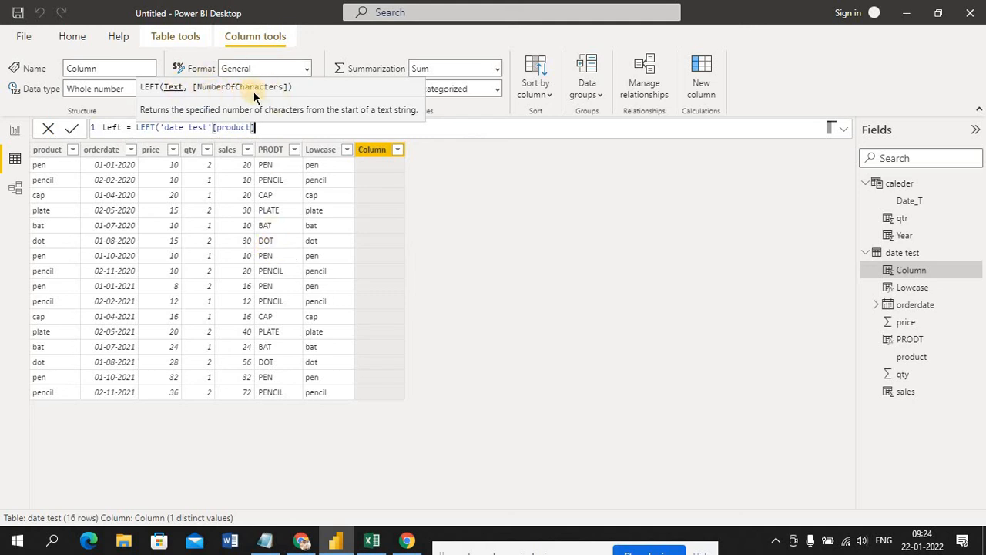
text(,)
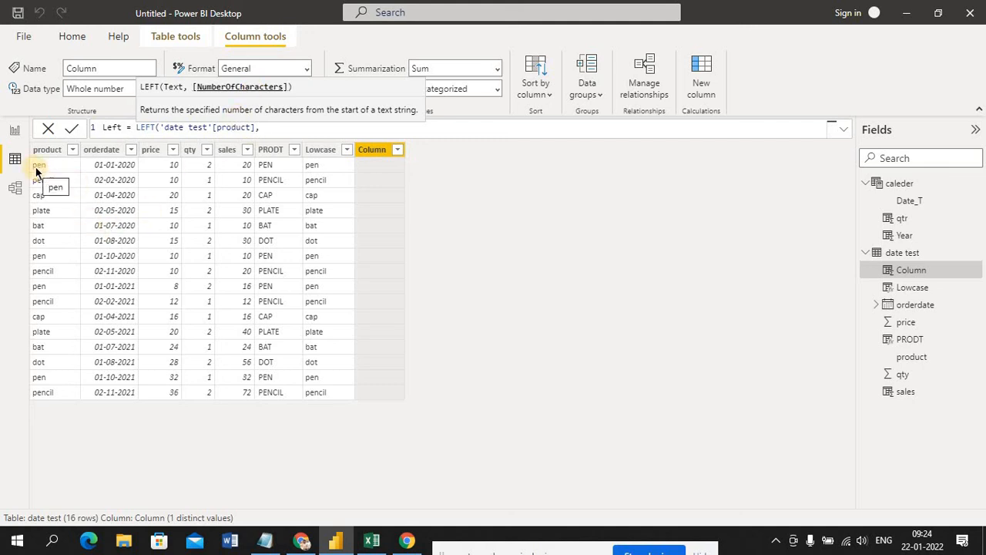
text(2))
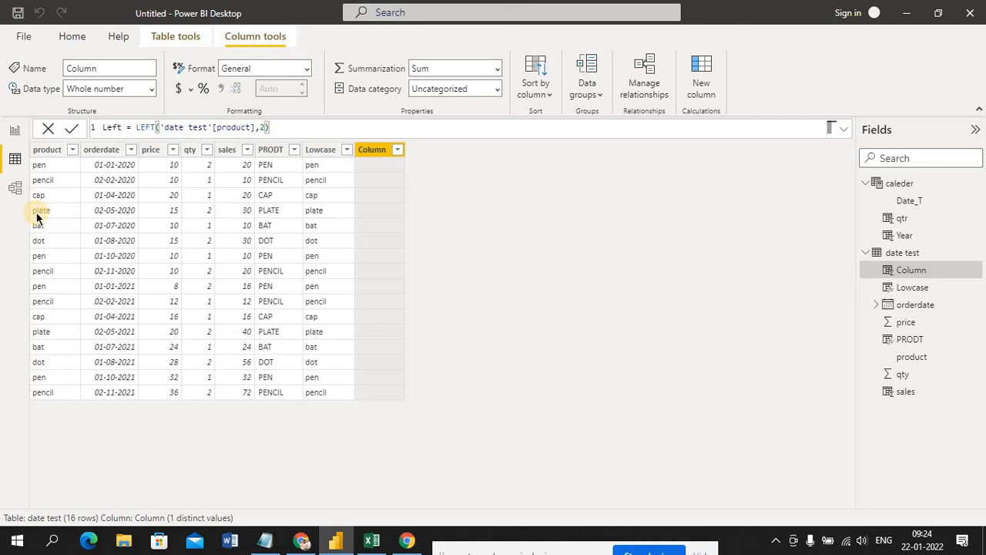
key(Return)
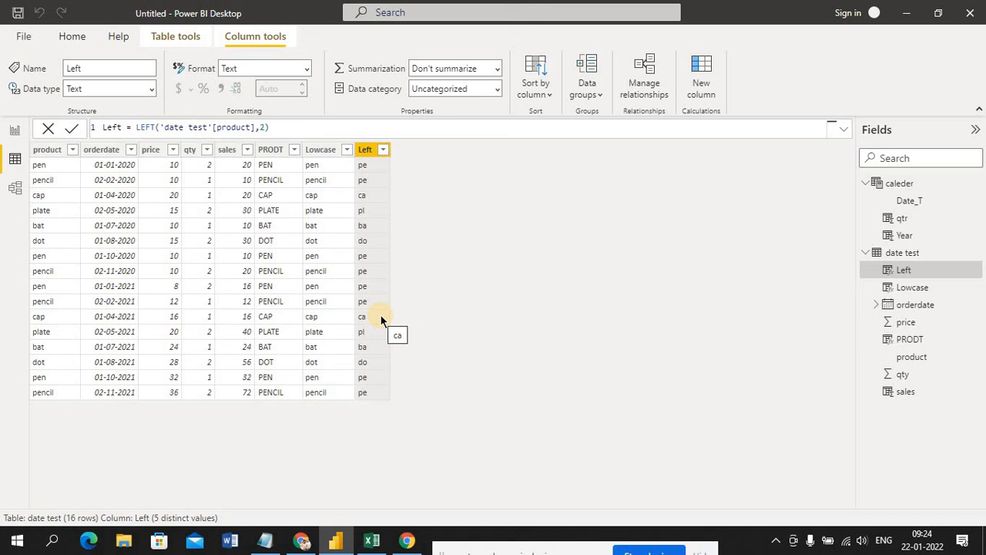
- Switch to Chrome, open the bookmarked Power BI Docs DAX functions page in a new tab, and view its Text DAX Functions list
click(265, 541)
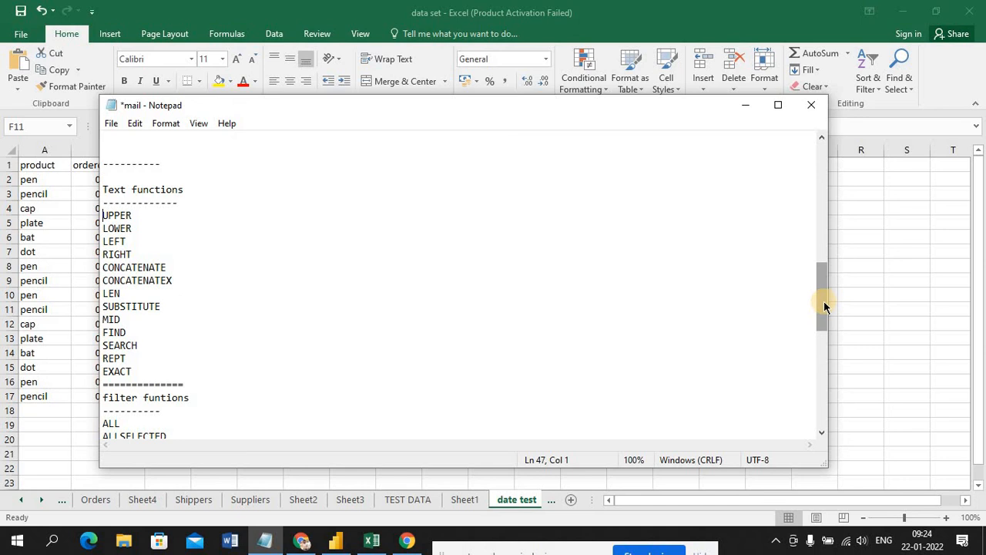
click(399, 544)
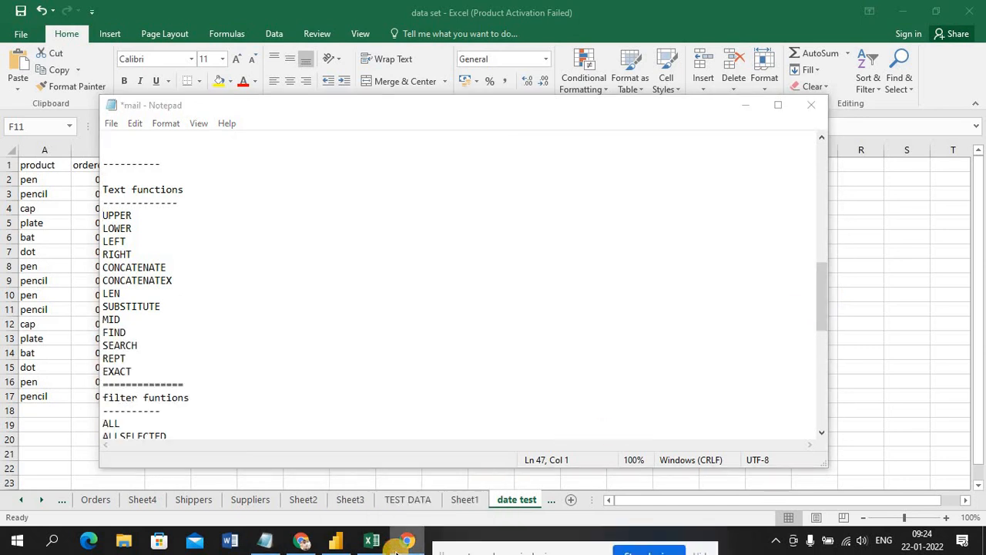
click(302, 540)
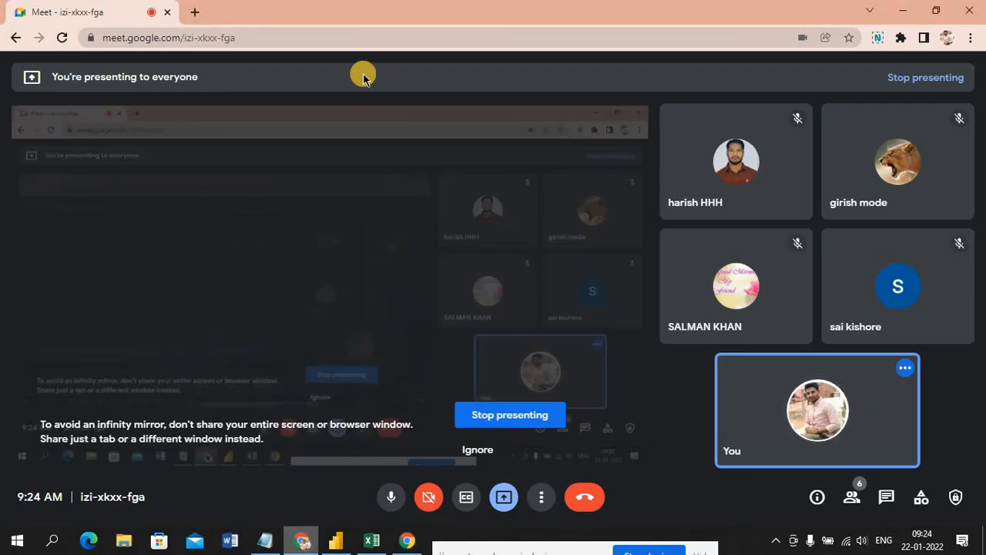
click(194, 12)
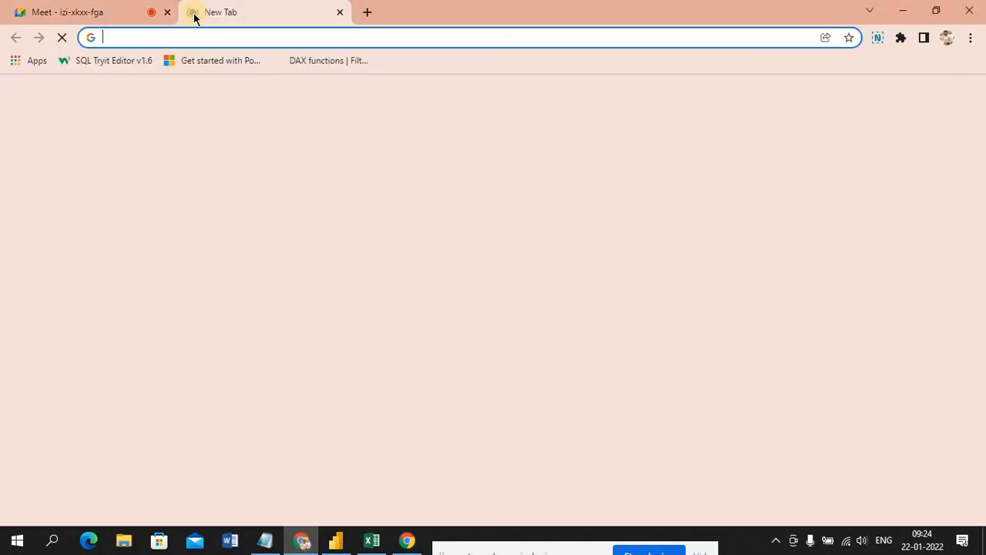
click(330, 65)
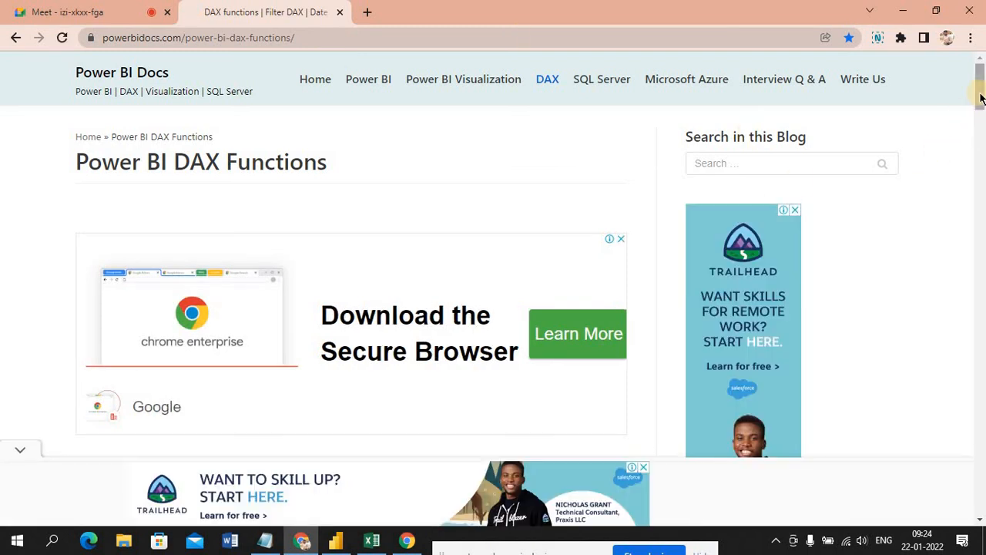
drag(978, 123, 983, 160)
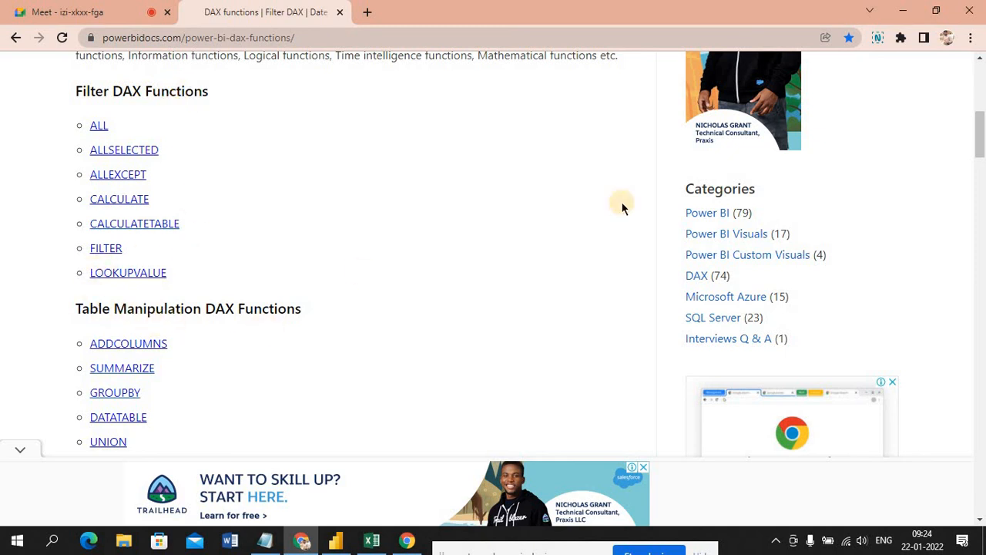
drag(979, 131, 980, 196)
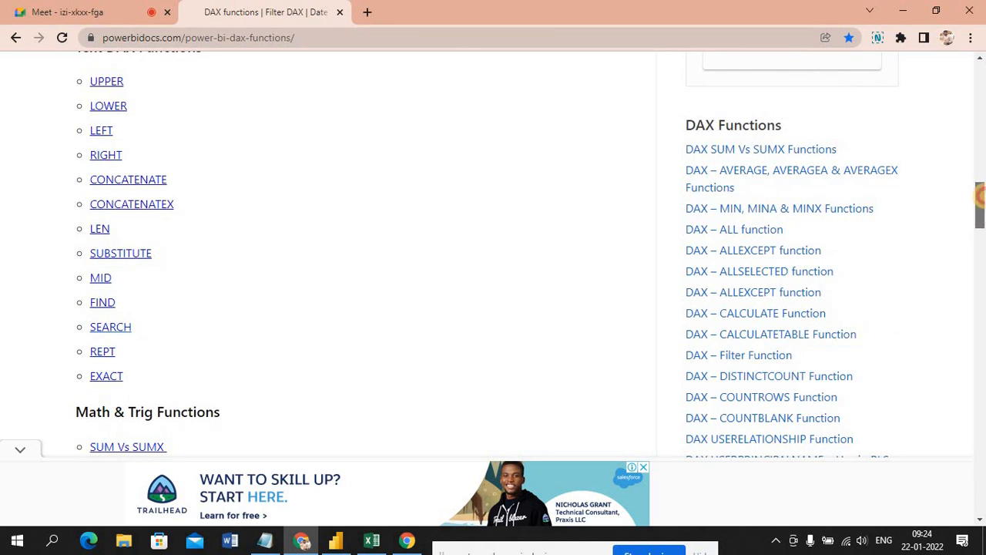
- Switch to the Notepad notes and review the date, text, filter and logical function lists
click(262, 544)
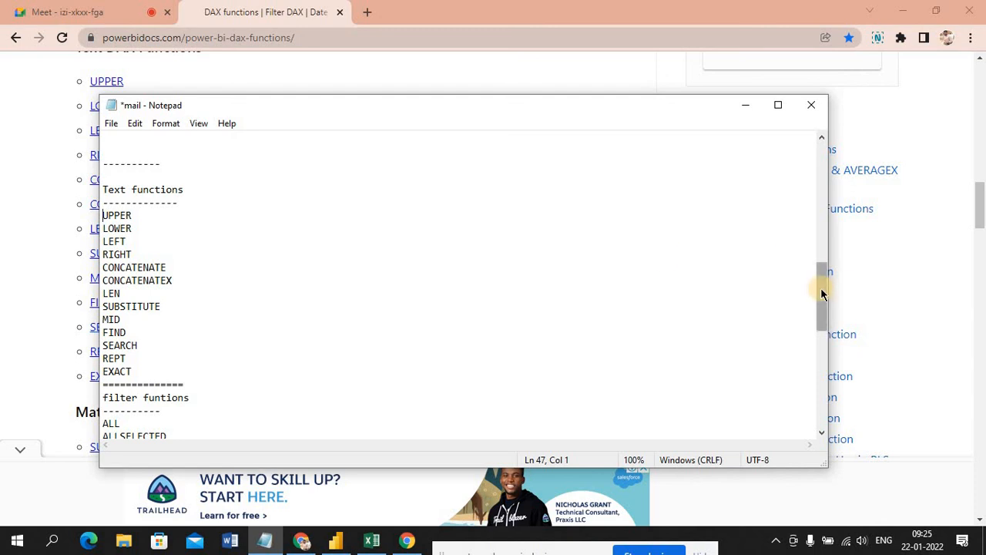
drag(820, 288, 815, 253)
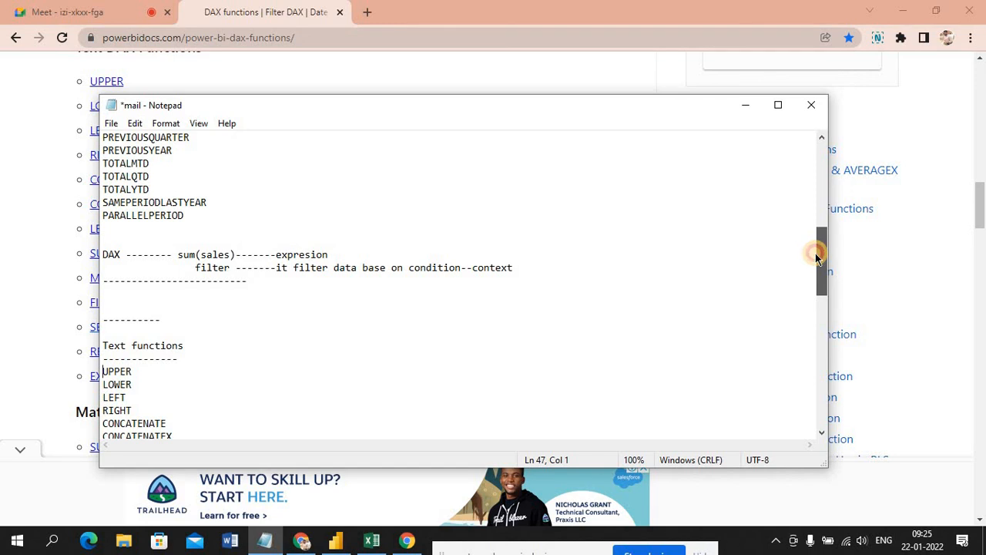
drag(816, 253, 836, 342)
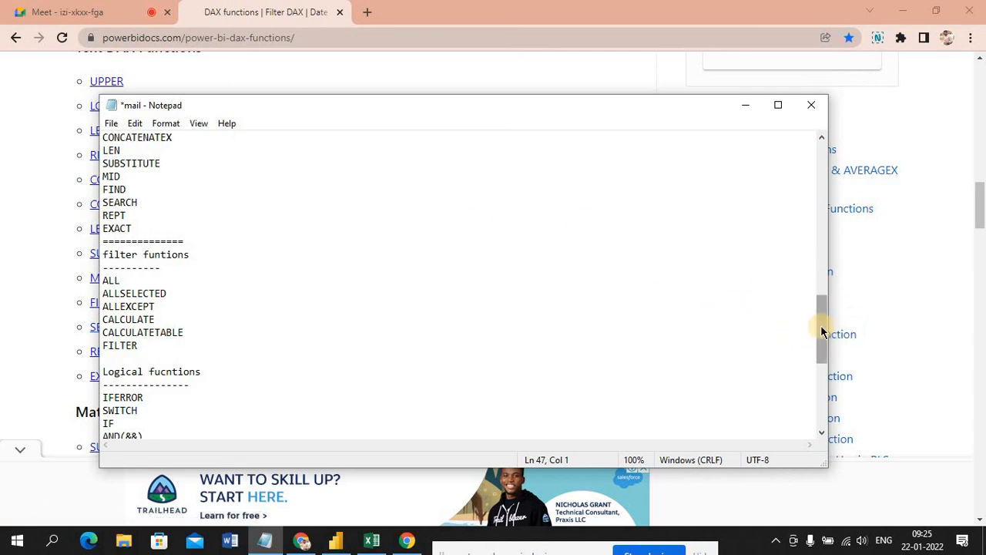
drag(822, 332, 799, 164)
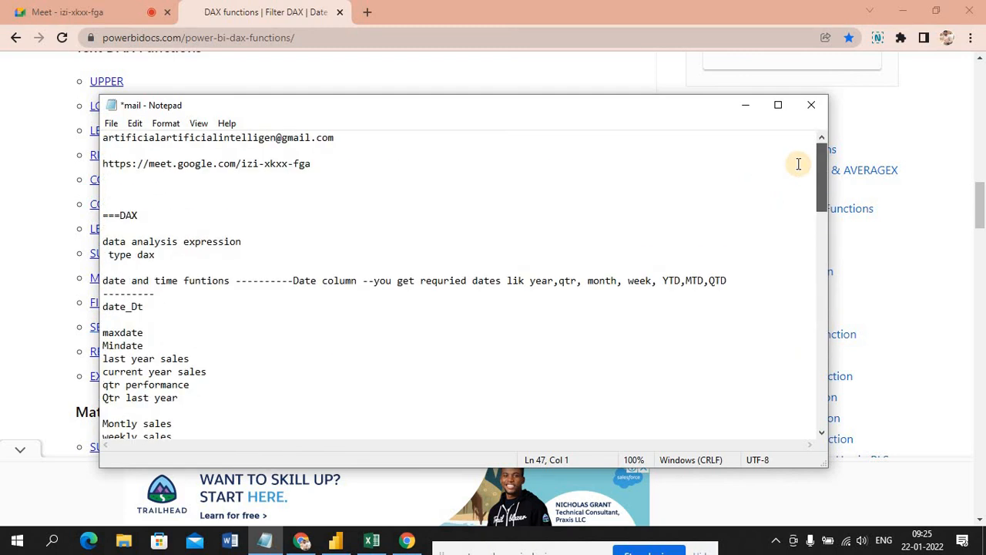
- Copy the e-mail address and meeting link at the start of the Notepad notes, and delete both from the document
click(326, 163)
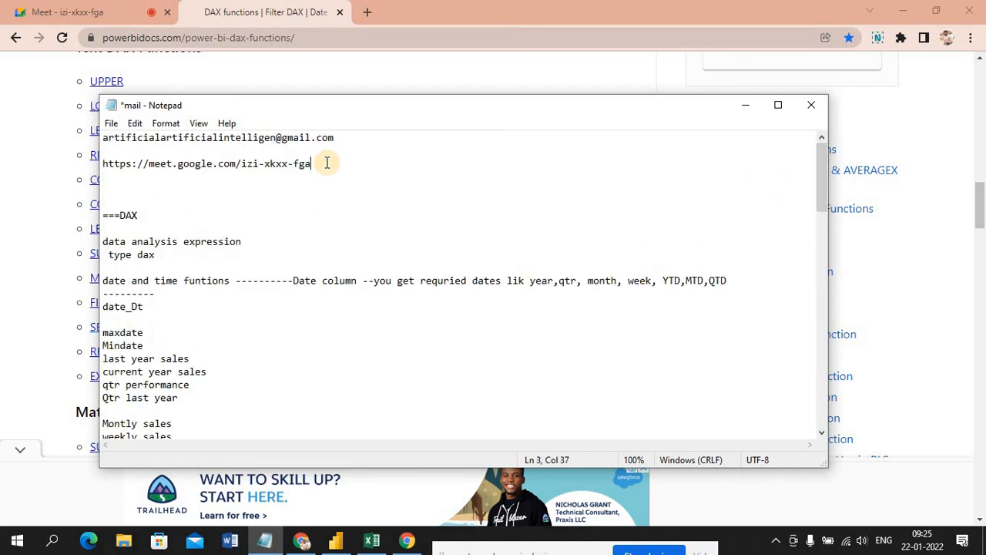
key(shift+Up)
key(shift+Up)
key(ctrl+c)
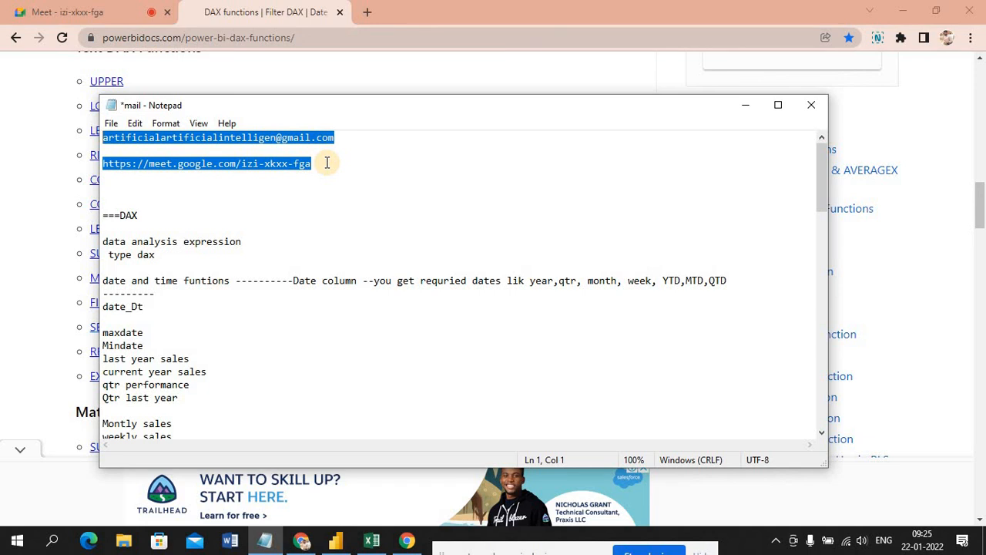
key(Delete)
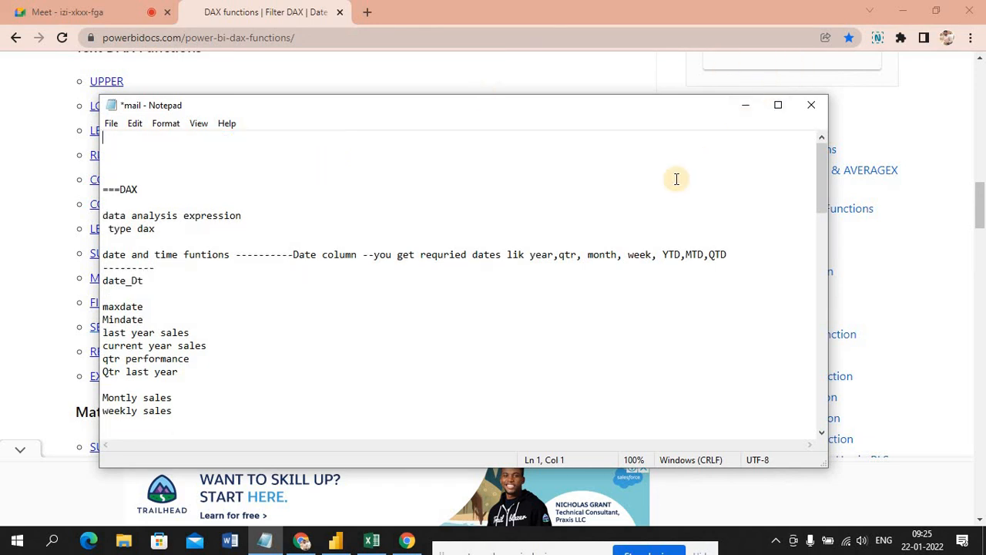
- Open a new blank Notepad document and paste the copied e-mail address and meeting link into it
click(745, 105)
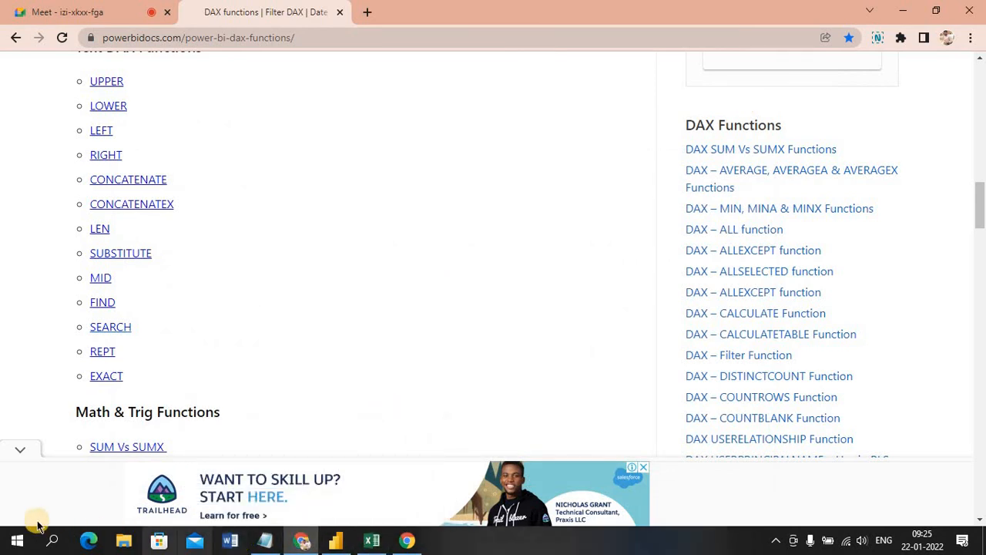
click(17, 544)
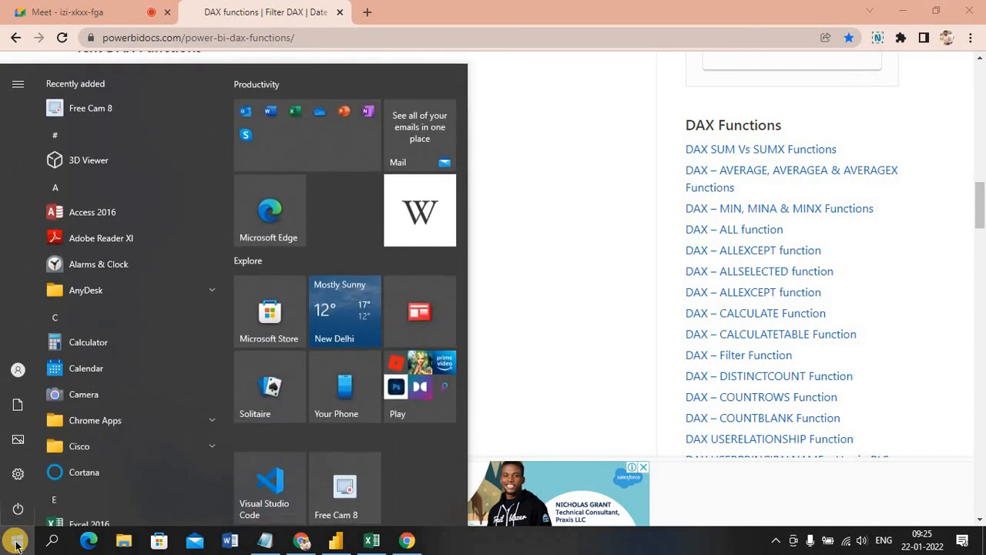
click(52, 542)
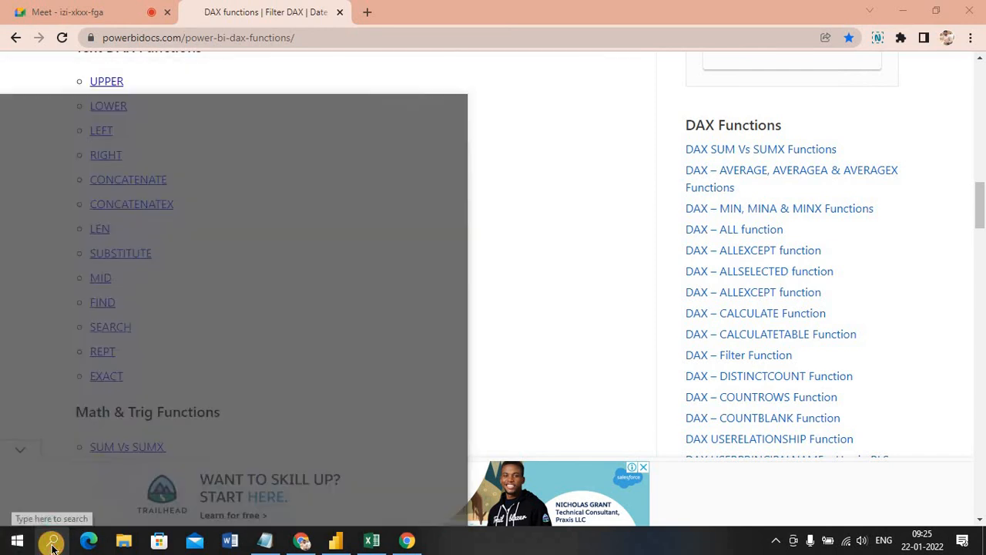
text(note)
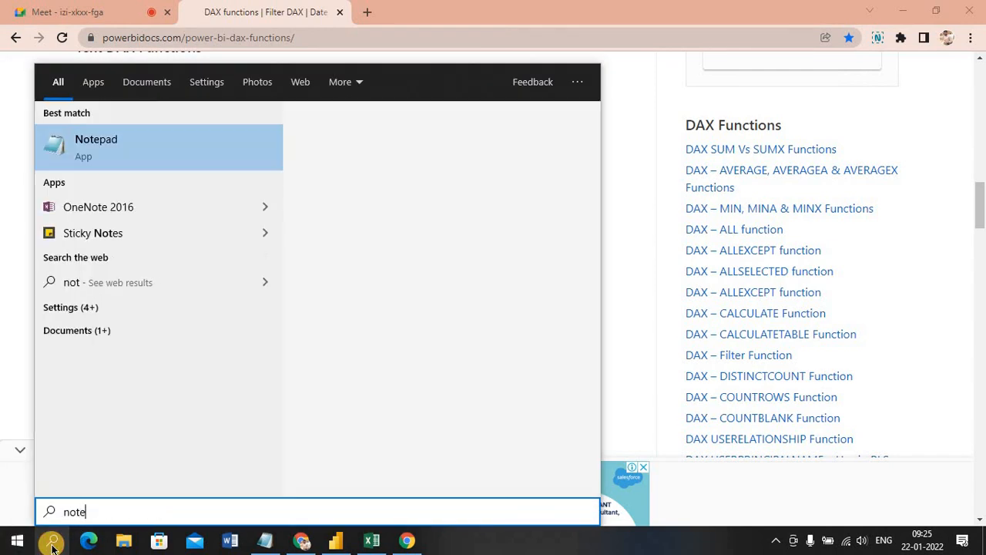
click(170, 136)
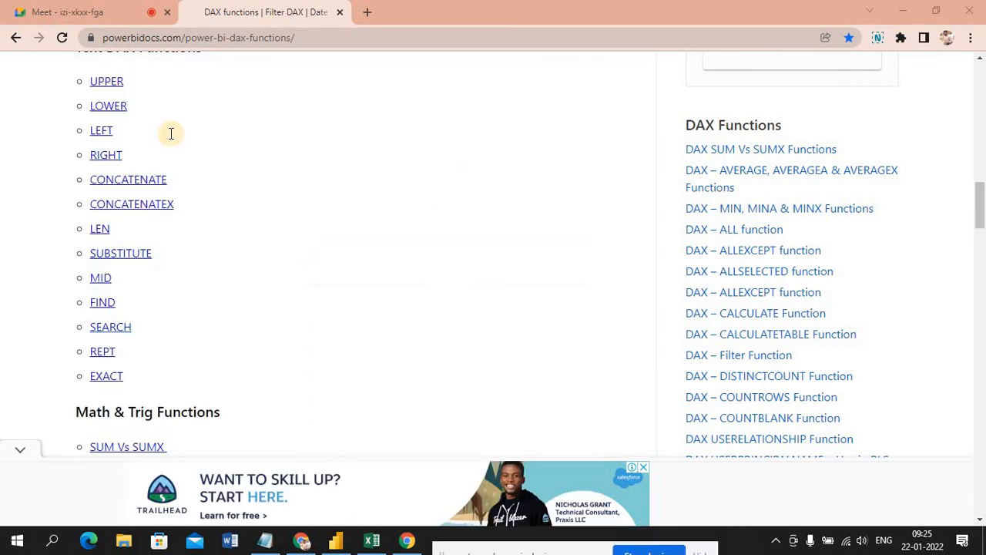
key(ctrl+v)
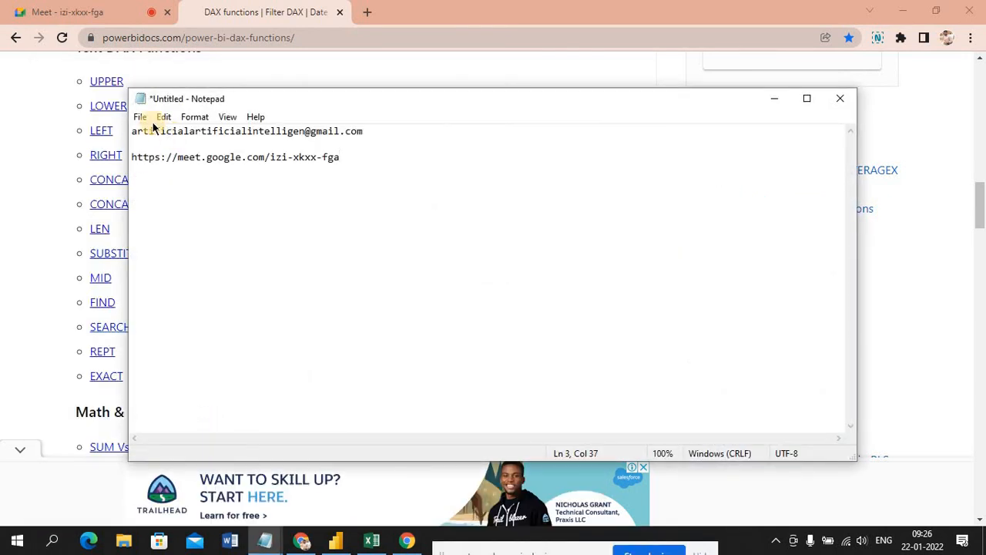
- Save the new Notepad document to the Desktop as a text file named LINKs
click(141, 116)
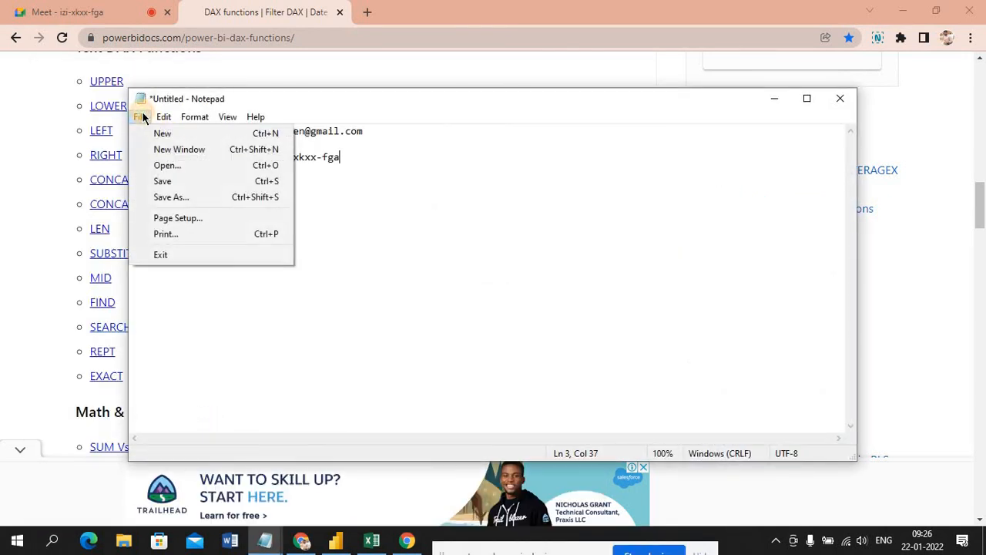
click(171, 199)
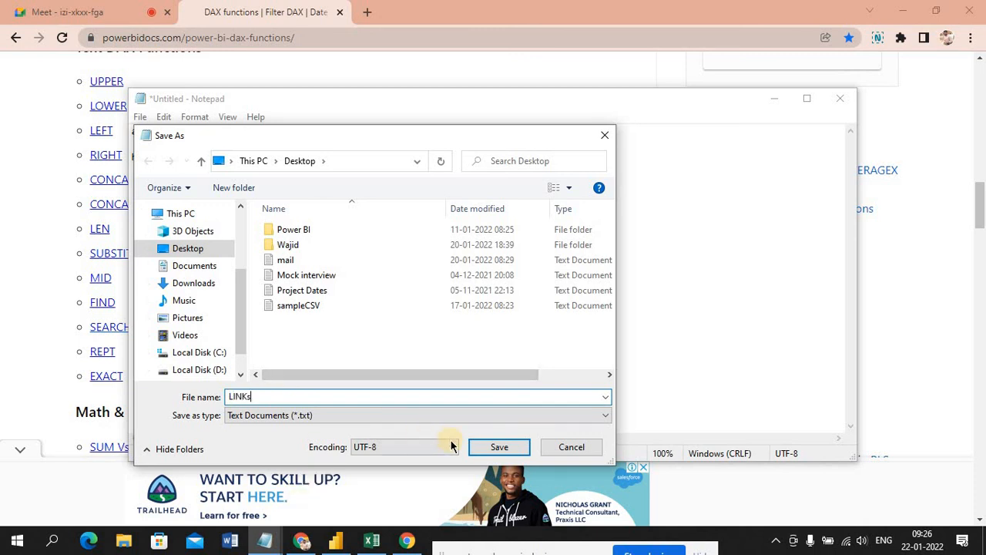
click(493, 447)
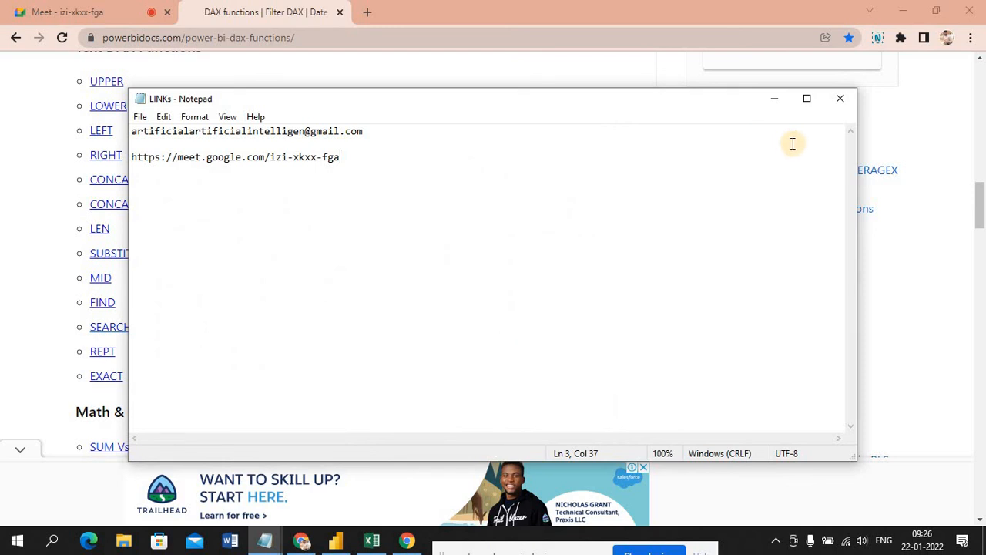
- Minimize the LINKs document, return to the mail notes in Notepad, and save them
click(777, 99)
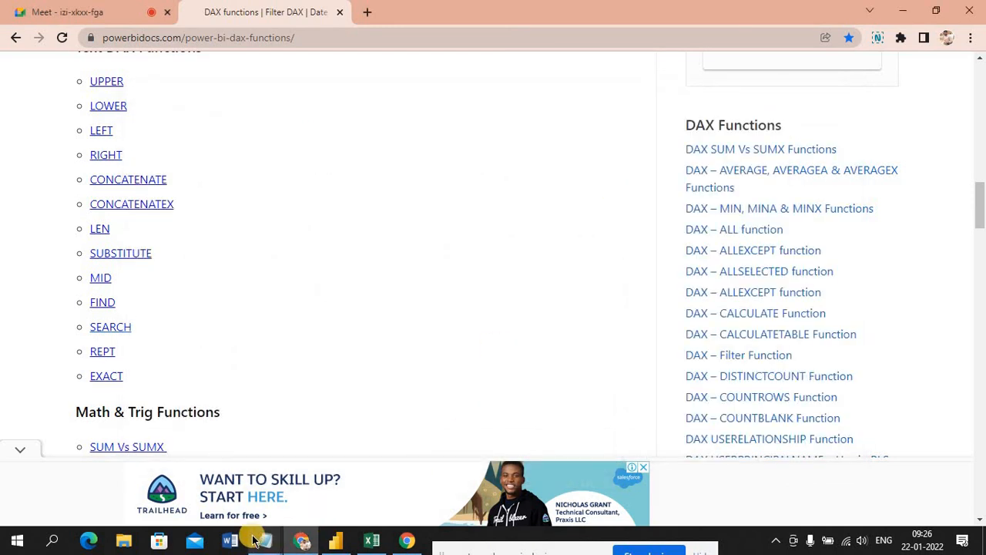
mouse_move(264, 524)
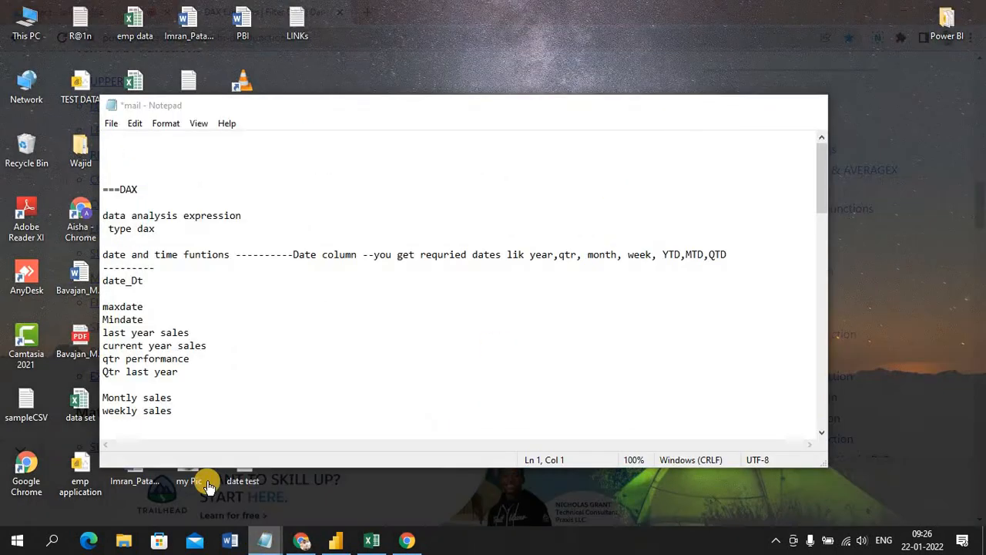
click(205, 478)
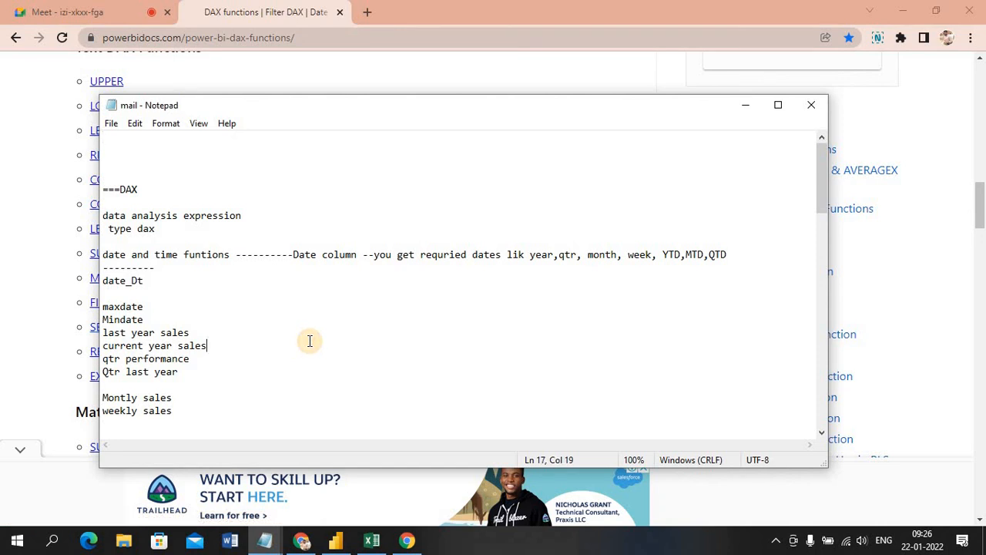